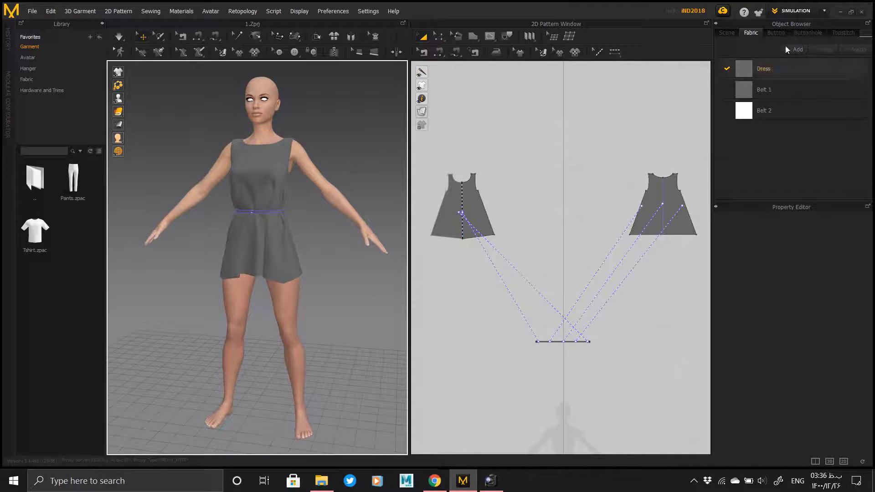
Step: Select the Dress fabric and switch the workspace from Simulation to UV Editor
{"action": "left_click", "coordinate": [788, 68]}
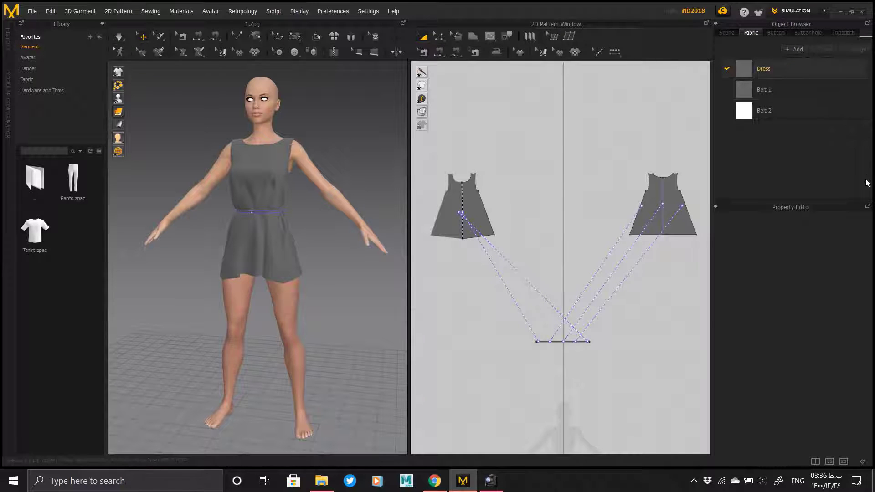
{"action": "left_click", "coordinate": [786, 11]}
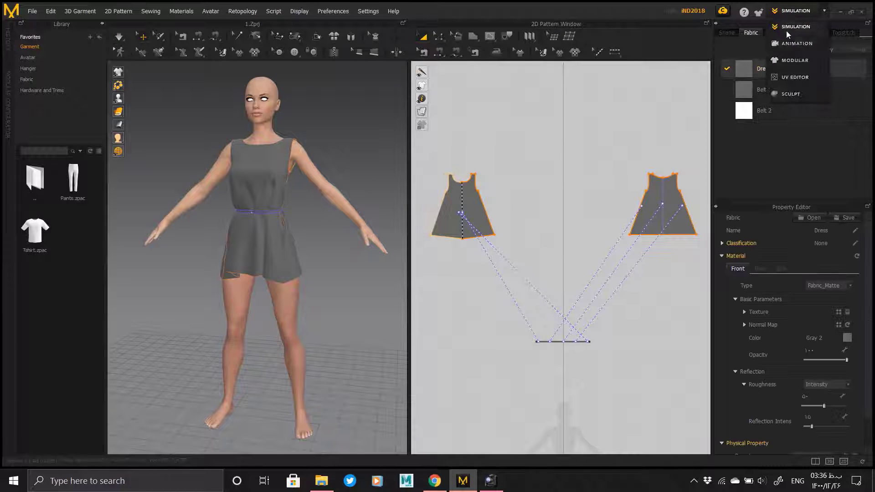
{"action": "left_click", "coordinate": [786, 76]}
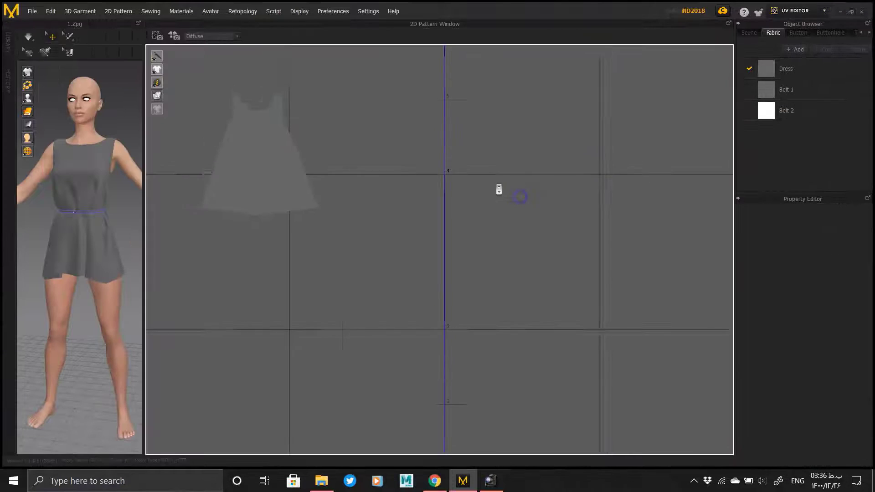
Step: Set the garment's UVs from the pattern alignment
{"action": "mouse_move", "coordinate": [491, 194]}
{"action": "middle_mouse_down"}
{"action": "mouse_move", "coordinate": [497, 240]}
{"action": "mouse_move", "coordinate": [480, 183]}
{"action": "middle_mouse_up"}
{"action": "scroll", "coordinate": [418, 177], "scroll_direction": "down", "scroll_amount": 5}
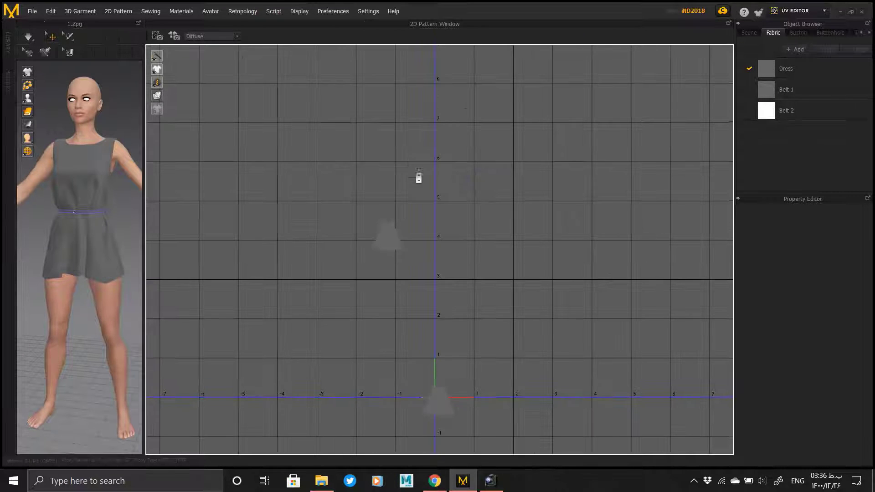
{"action": "middle_click_drag", "start_coordinate": [455, 227], "coordinate": [419, 155]}
{"action": "right_click", "coordinate": [426, 182]}
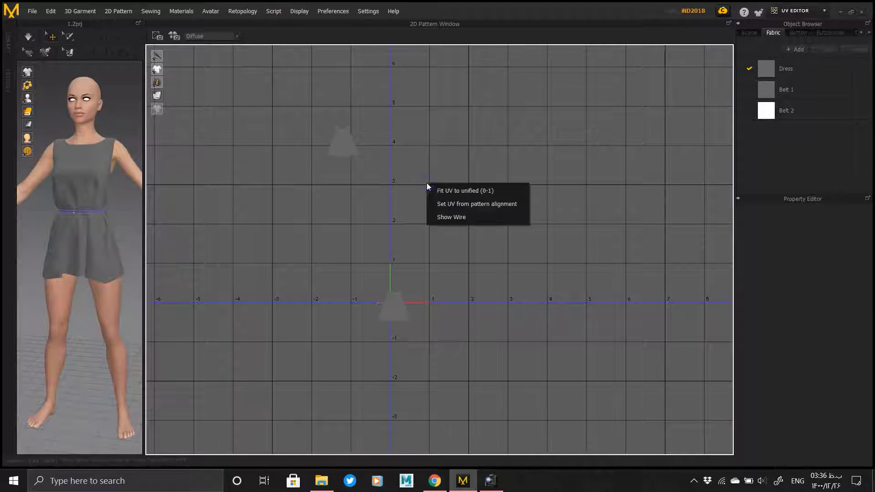
{"action": "left_click", "coordinate": [444, 205]}
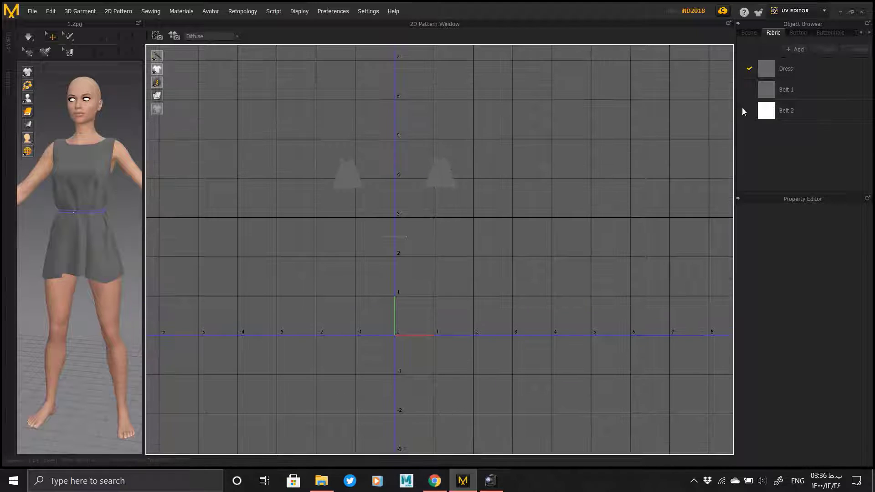
Step: Change the Dress fabric's color to the light gray swatch Gray 1
{"action": "left_click", "coordinate": [773, 69]}
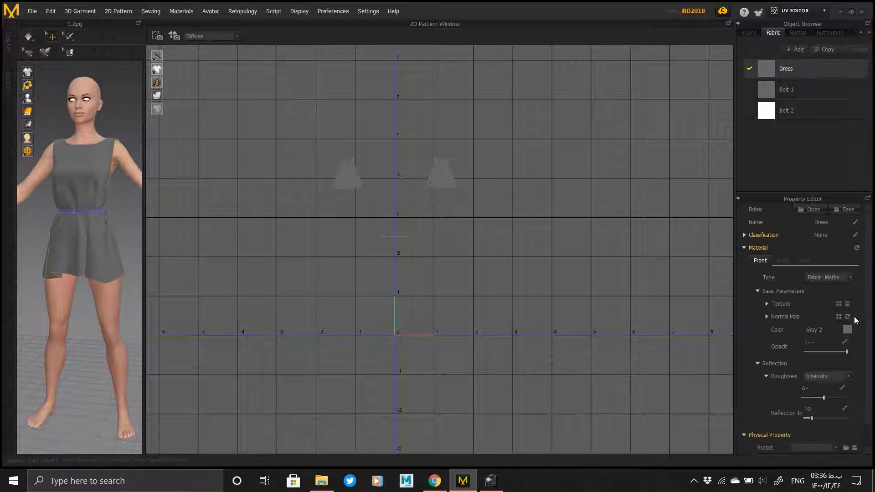
{"action": "left_click", "coordinate": [843, 327]}
{"action": "left_click", "coordinate": [473, 288]}
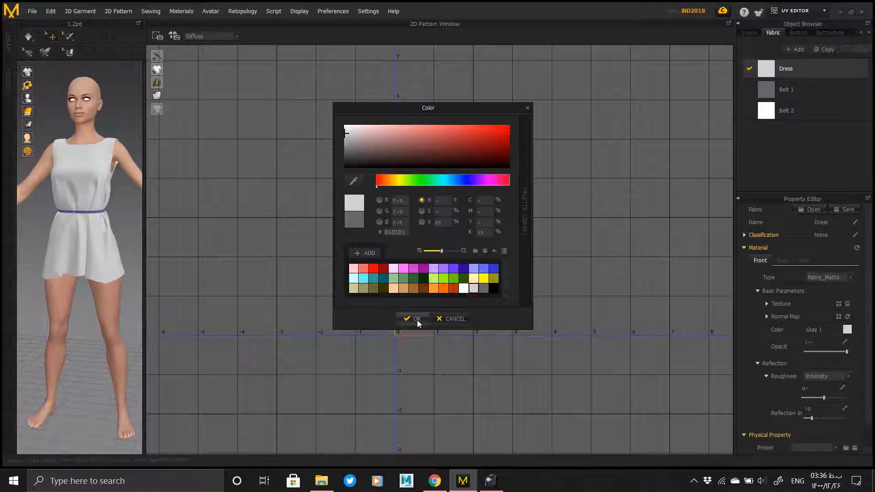
{"action": "left_click", "coordinate": [412, 318]}
Step: Change the Belt 1 fabric's color to the light gray swatch Gray 1
{"action": "left_click", "coordinate": [775, 91]}
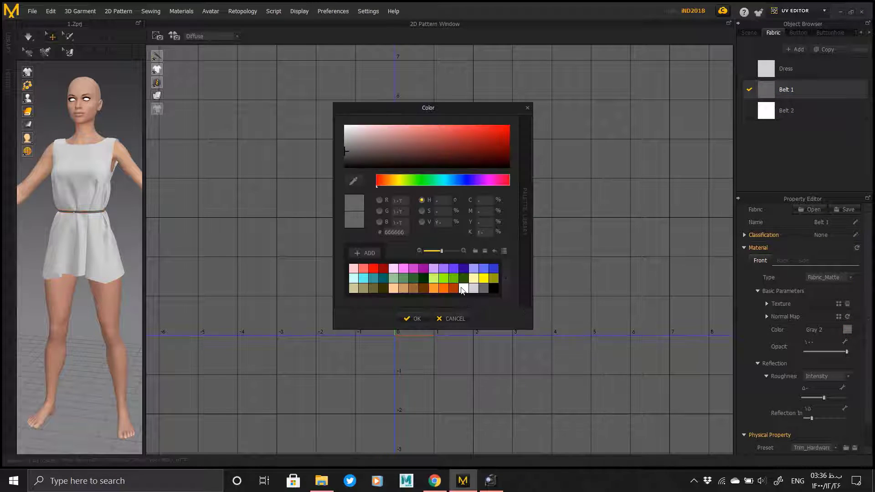
{"action": "left_click", "coordinate": [473, 289]}
{"action": "left_click", "coordinate": [412, 319]}
Step: Select all UV pieces and move them together so the front dress piece lies in the 0–1 UV tile
{"action": "scroll", "coordinate": [444, 246], "scroll_direction": "up", "scroll_amount": 2}
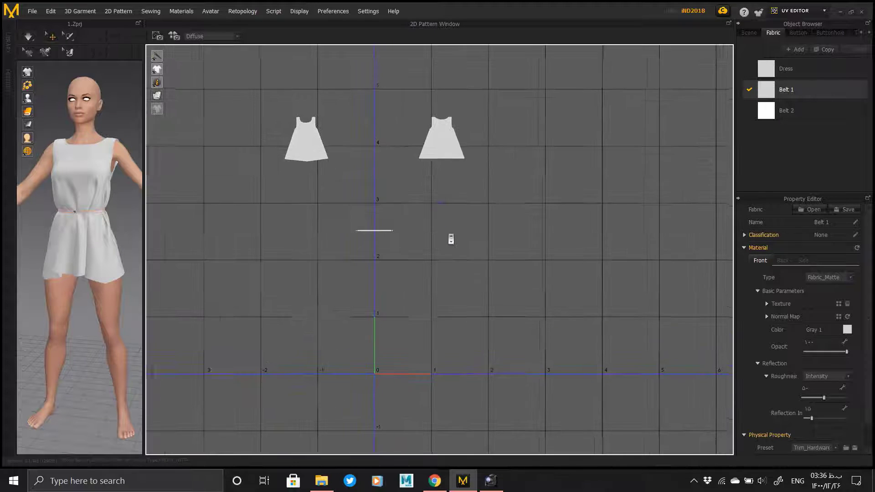
{"action": "key", "text": "ctrl+a"}
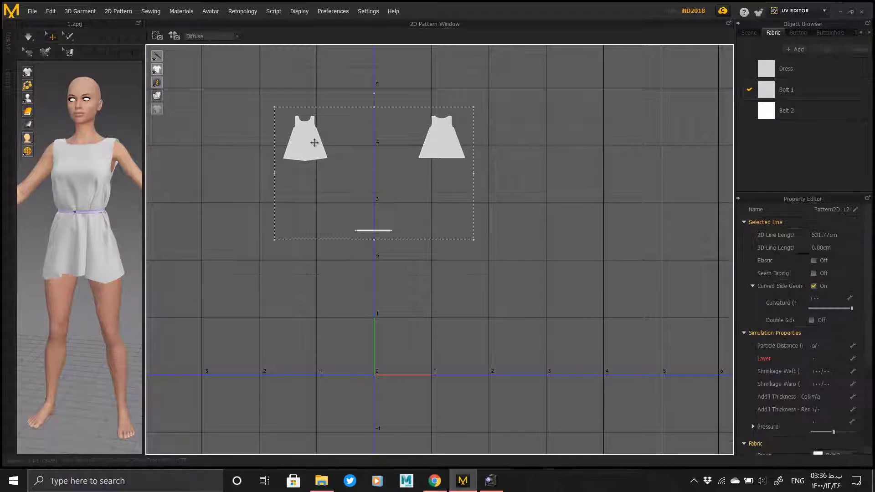
{"action": "left_click_drag", "start_coordinate": [311, 143], "coordinate": [401, 353]}
{"action": "middle_click_drag", "start_coordinate": [417, 339], "coordinate": [407, 200]}
{"action": "scroll", "coordinate": [407, 200], "scroll_direction": "up", "scroll_amount": 4}
{"action": "middle_click_drag", "start_coordinate": [429, 255], "coordinate": [408, 230]}
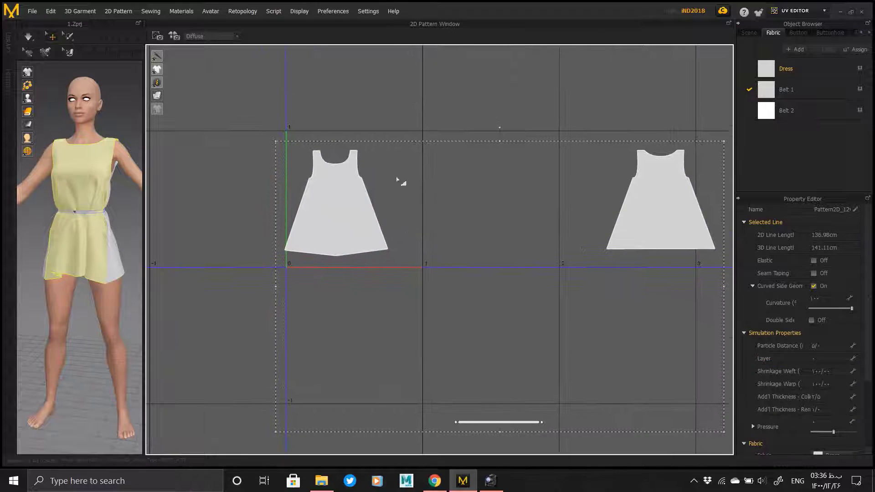
Step: Move the back dress piece next to the front piece, turn it upside down and nest it against the front piece's side
{"action": "left_click", "coordinate": [406, 173]}
{"action": "left_click", "coordinate": [327, 216]}
{"action": "left_click_drag", "start_coordinate": [327, 215], "coordinate": [328, 216]}
{"action": "left_click_drag", "start_coordinate": [656, 205], "coordinate": [446, 206]}
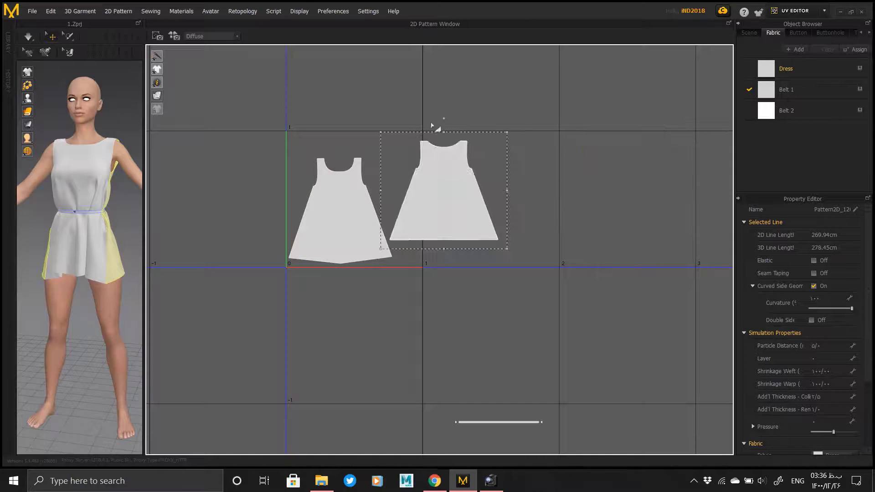
{"action": "left_click_drag", "start_coordinate": [443, 120], "coordinate": [446, 248]}
{"action": "left_click_drag", "start_coordinate": [449, 172], "coordinate": [423, 187]}
Step: Move the belt strip and its two small end pieces to just above the upside-down back dress piece
{"action": "middle_click_drag", "start_coordinate": [536, 249], "coordinate": [524, 182]}
{"action": "left_click", "coordinate": [565, 322]}
{"action": "left_click", "coordinate": [475, 357]}
{"action": "left_click_drag", "start_coordinate": [475, 357], "coordinate": [391, 136]}
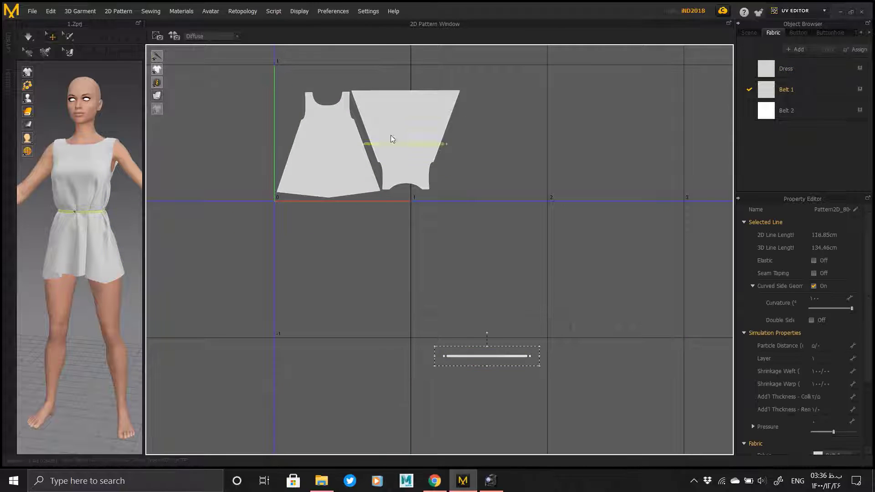
{"action": "left_click_drag", "start_coordinate": [382, 93], "coordinate": [381, 82]}
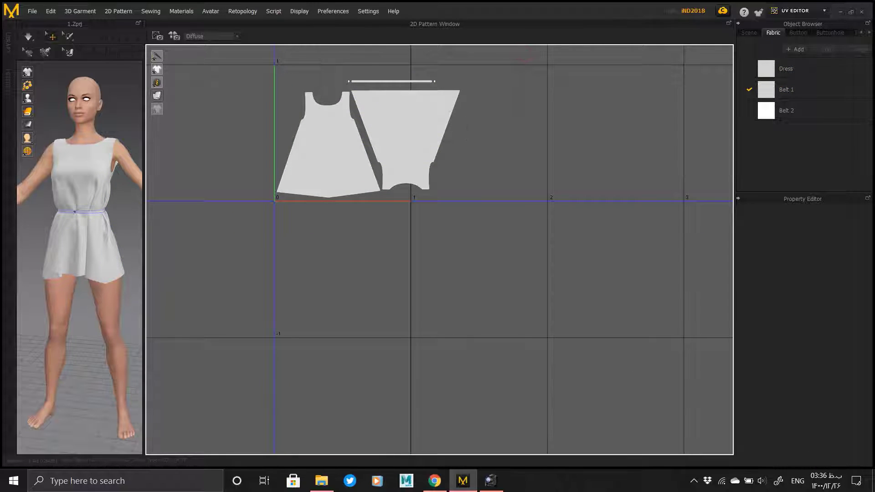
Step: Select all UV pieces and scale them down together toward the 0–1 tile
{"action": "key", "text": "ctrl+a"}
{"action": "left_click_drag", "start_coordinate": [465, 70], "coordinate": [431, 87]}
{"action": "middle_click_drag", "start_coordinate": [502, 156], "coordinate": [568, 200]}
{"action": "left_click", "coordinate": [541, 147]}
{"action": "scroll", "coordinate": [381, 205], "scroll_direction": "up", "scroll_amount": 5}
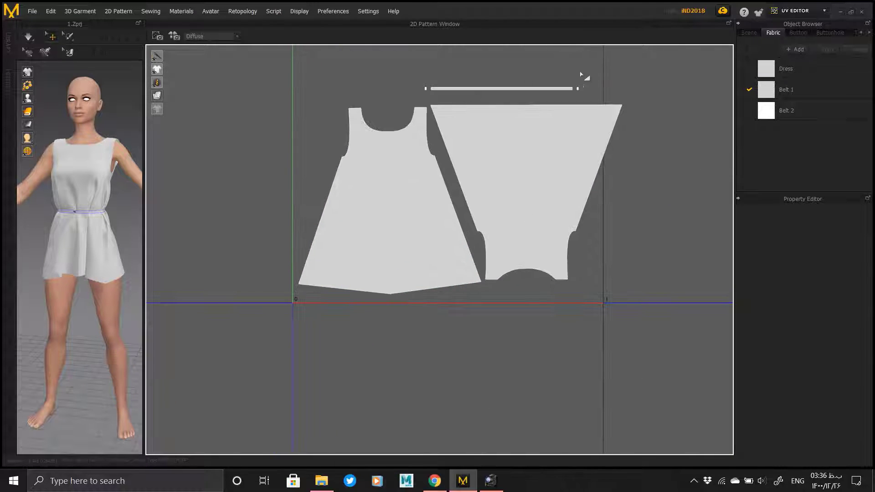
Step: Raise the belt pieces above the 0–1 tile and slide the back dress piece up and inward beside the front piece
{"action": "middle_click_drag", "start_coordinate": [485, 117], "coordinate": [432, 240]}
{"action": "left_click_drag", "start_coordinate": [434, 212], "coordinate": [474, 90]}
{"action": "left_click_drag", "start_coordinate": [491, 276], "coordinate": [461, 193]}
{"action": "scroll", "coordinate": [461, 193], "scroll_direction": "down", "scroll_amount": 3}
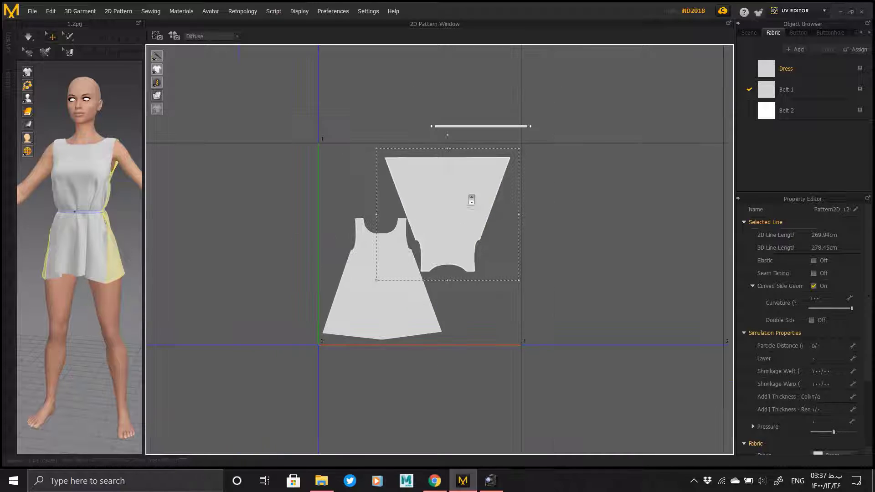
Step: Shift all UV pieces together toward the UV origin and scale them up to span the 0–1 tile's width
{"action": "scroll", "coordinate": [365, 341], "scroll_direction": "up", "scroll_amount": 3}
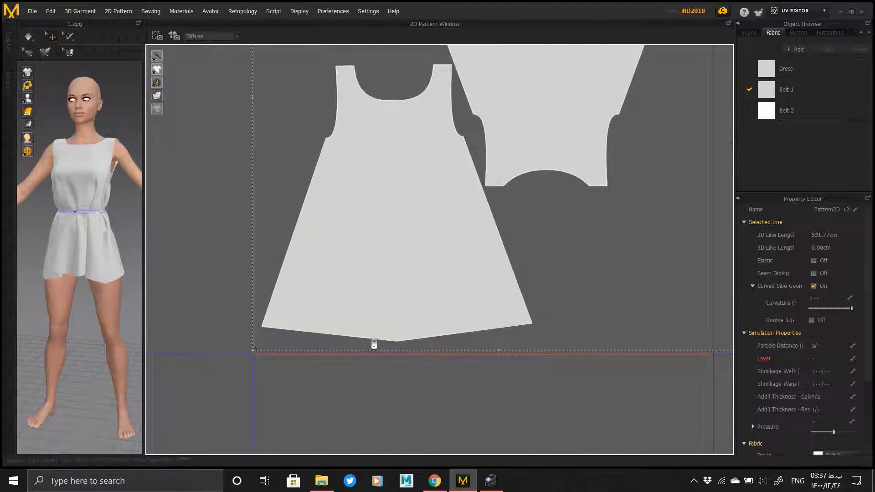
{"action": "left_click", "coordinate": [383, 302]}
{"action": "left_click_drag", "start_coordinate": [382, 301], "coordinate": [379, 308]}
{"action": "scroll", "coordinate": [400, 362], "scroll_direction": "down", "scroll_amount": 5}
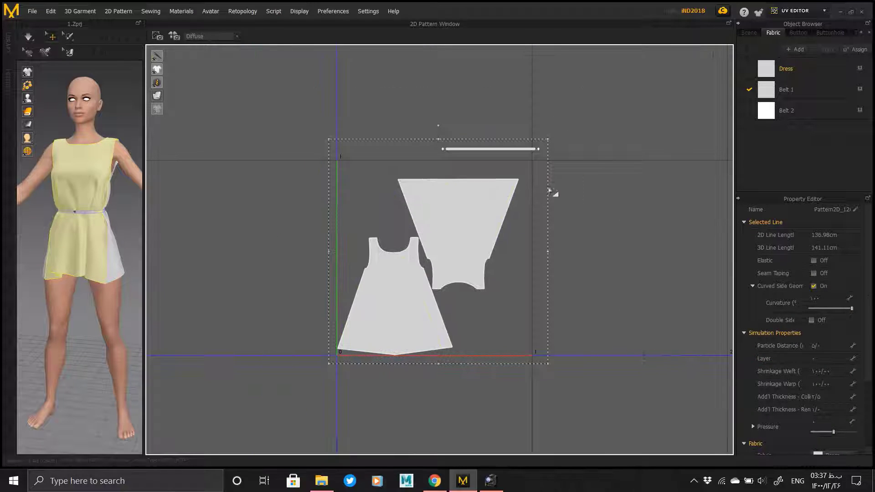
{"action": "left_click_drag", "start_coordinate": [547, 140], "coordinate": [571, 125]}
{"action": "left_click", "coordinate": [604, 209]}
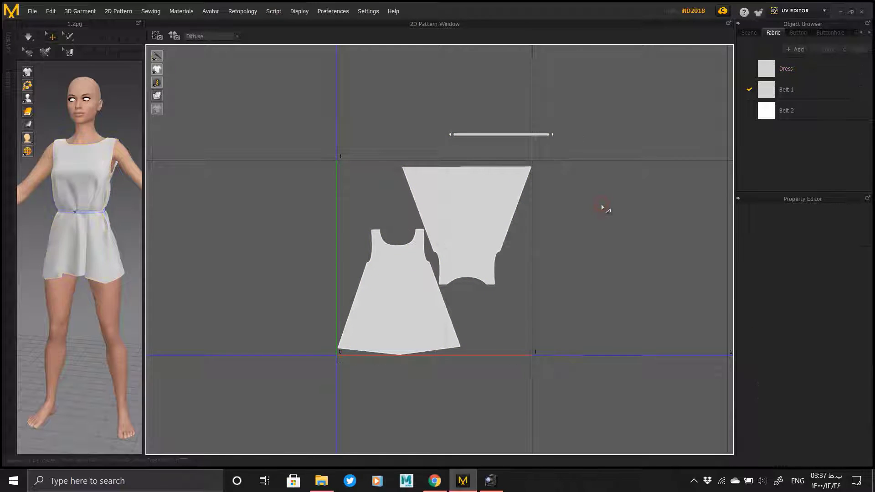
Step: Nudge the back dress piece closer to the upper edge of the 0–1 tile
{"action": "scroll", "coordinate": [458, 228], "scroll_direction": "up", "scroll_amount": 3}
{"action": "left_click", "coordinate": [457, 239]}
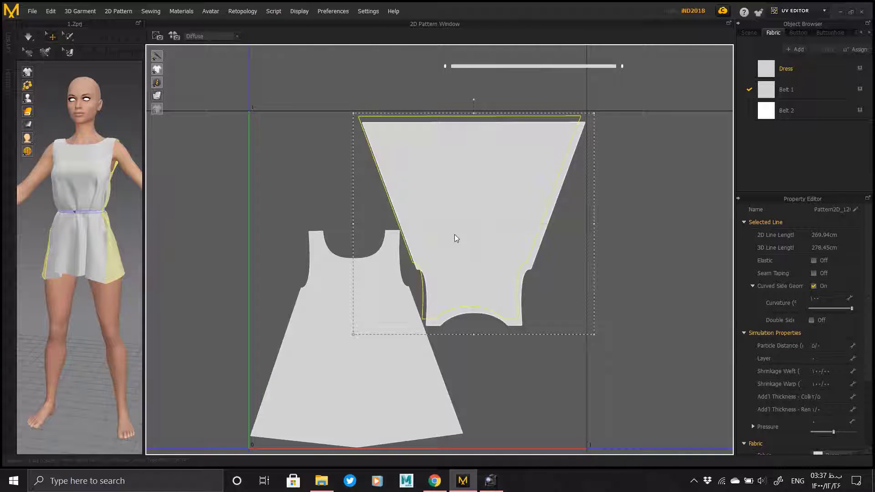
{"action": "scroll", "coordinate": [487, 226], "scroll_direction": "down", "scroll_amount": 2}
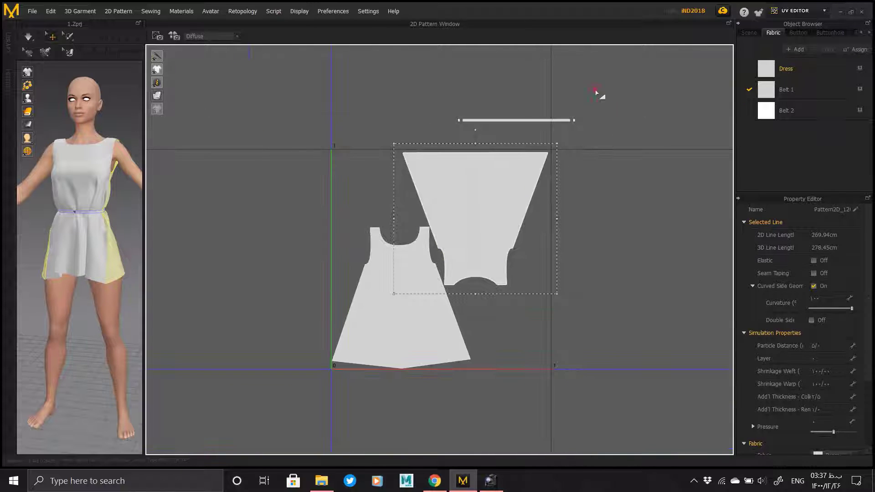
Step: Select all UV pieces and scale them up slightly so the dress pieces reach the 0–1 tile's edges
{"action": "left_click_drag", "start_coordinate": [598, 92], "coordinate": [272, 393]}
{"action": "scroll", "coordinate": [588, 122], "scroll_direction": "up", "scroll_amount": 3}
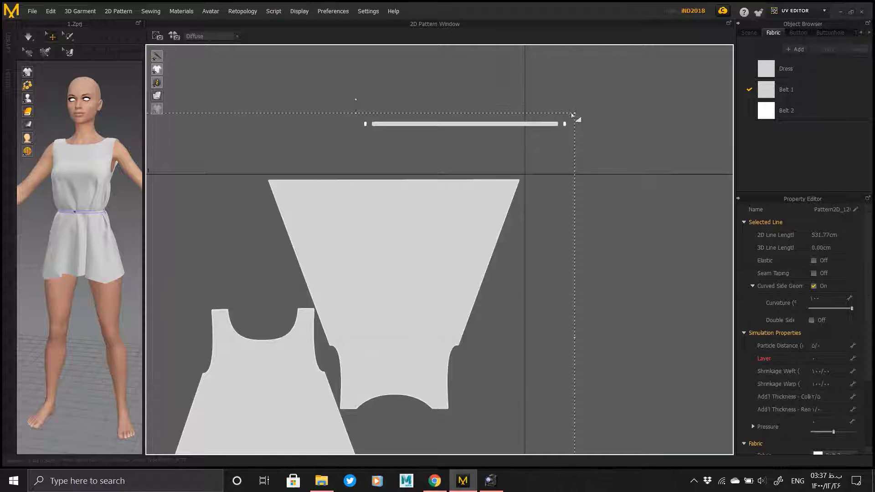
{"action": "left_click_drag", "start_coordinate": [575, 112], "coordinate": [583, 108]}
{"action": "left_click", "coordinate": [634, 133]}
Step: Turn the belt strip vertical and place it inside the 0–1 tile along its right edge, beside the back dress piece
{"action": "scroll", "coordinate": [491, 167], "scroll_direction": "down", "scroll_amount": 3}
{"action": "middle_click_drag", "start_coordinate": [460, 179], "coordinate": [509, 164]}
{"action": "left_click_drag", "start_coordinate": [518, 116], "coordinate": [554, 316]}
Step: Enlarge the two small belt end pieces and place them side by side in the 0–1 tile's upper-left corner
{"action": "left_click_drag", "start_coordinate": [615, 92], "coordinate": [400, 133]}
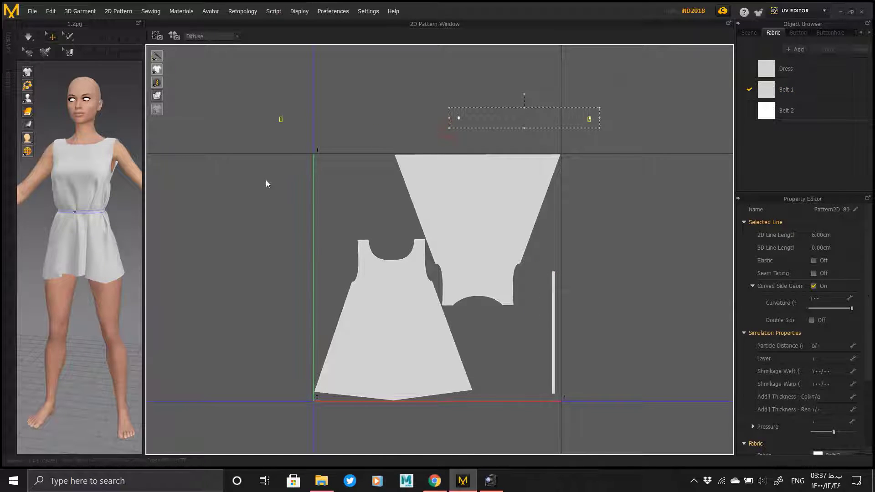
{"action": "left_click_drag", "start_coordinate": [266, 179], "coordinate": [235, 179]}
{"action": "left_click", "coordinate": [245, 129]}
{"action": "left_click_drag", "start_coordinate": [242, 118], "coordinate": [323, 169]}
{"action": "left_click_drag", "start_coordinate": [589, 120], "coordinate": [425, 157]}
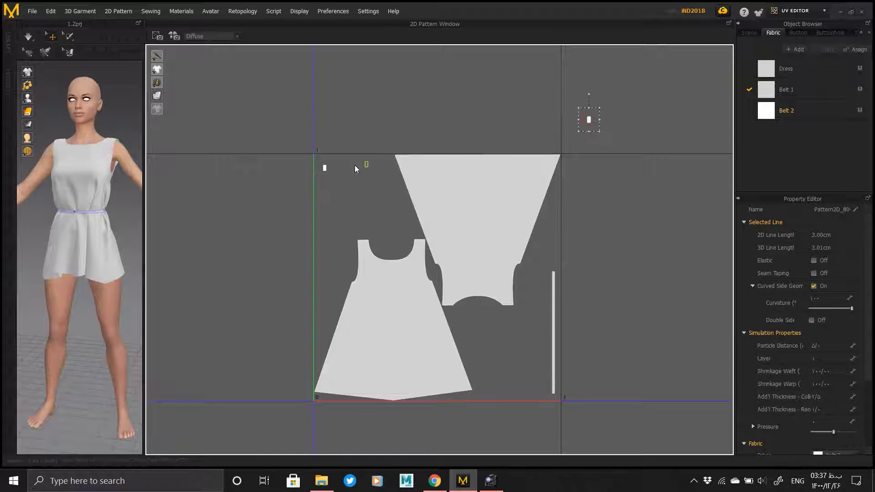
{"action": "left_click_drag", "start_coordinate": [318, 173], "coordinate": [340, 178]}
{"action": "left_click", "coordinate": [357, 139]}
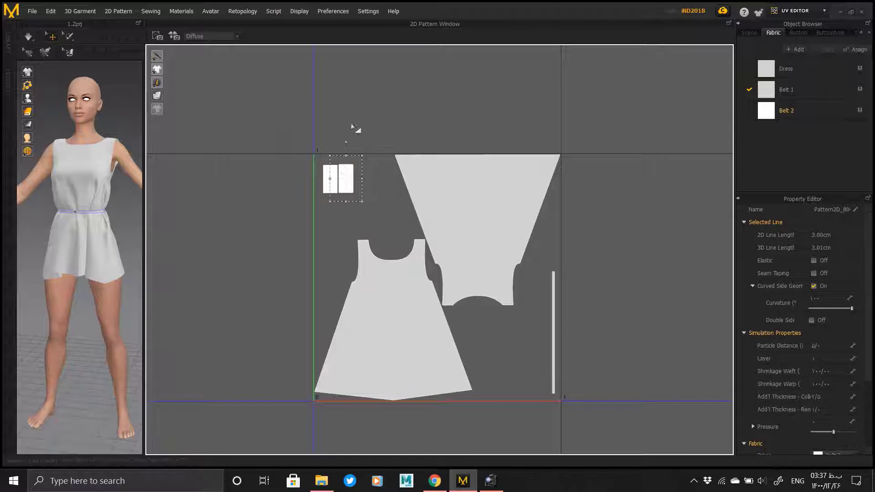
Step: Stretch the vertical belt strip upward so it fills more of the 0–1 tile's right edge
{"action": "left_click", "coordinate": [553, 280]}
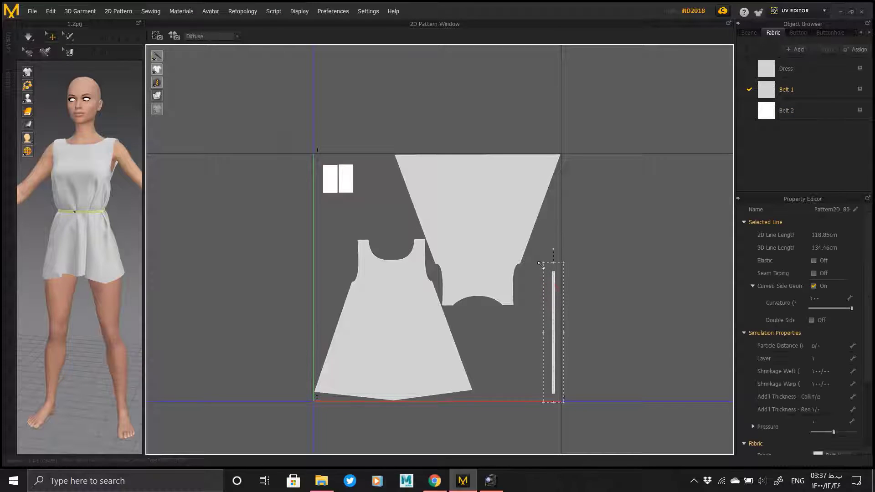
{"action": "left_click_drag", "start_coordinate": [541, 264], "coordinate": [512, 187]}
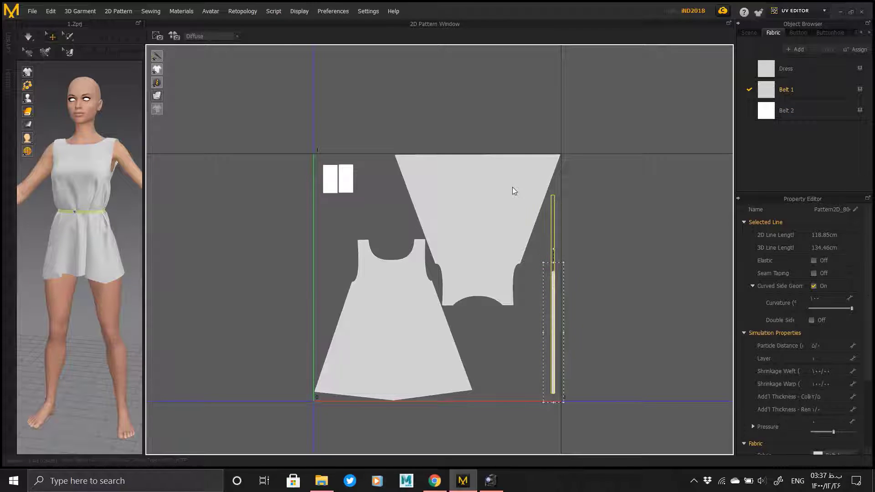
{"action": "left_click", "coordinate": [640, 228]}
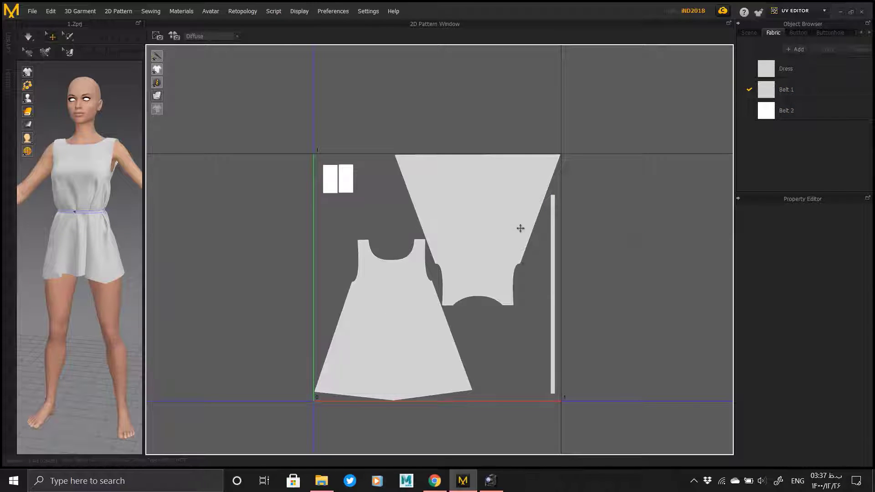
Step: Check which parts of the garment the front and back UV pieces cover, and switch back to the Simulation workspace
{"action": "left_click", "coordinate": [407, 326]}
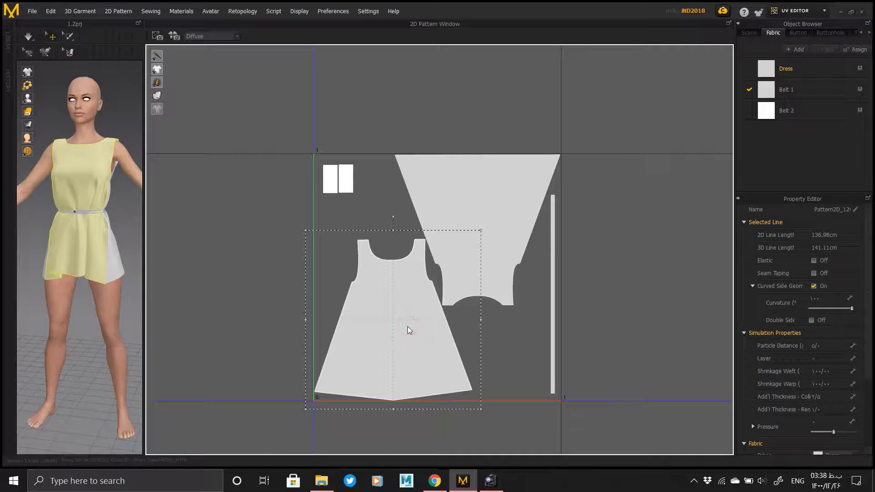
{"action": "left_click", "coordinate": [511, 204]}
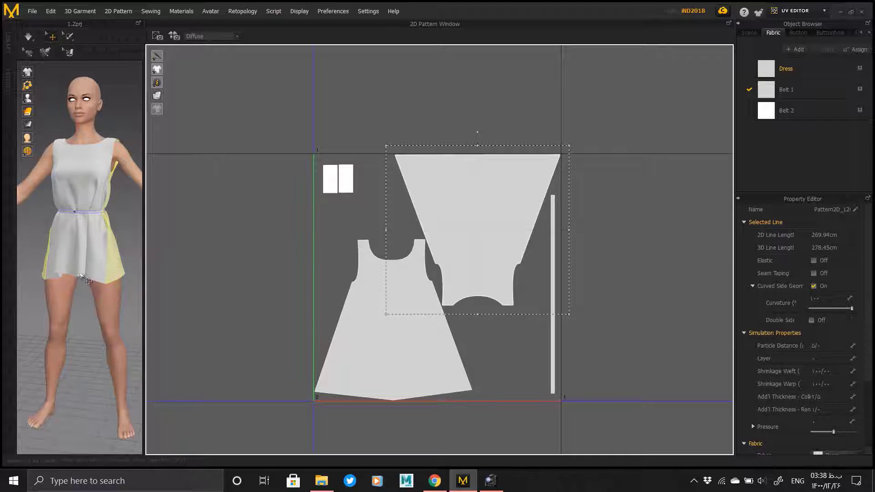
{"action": "right_click_drag", "start_coordinate": [81, 275], "coordinate": [7, 300]}
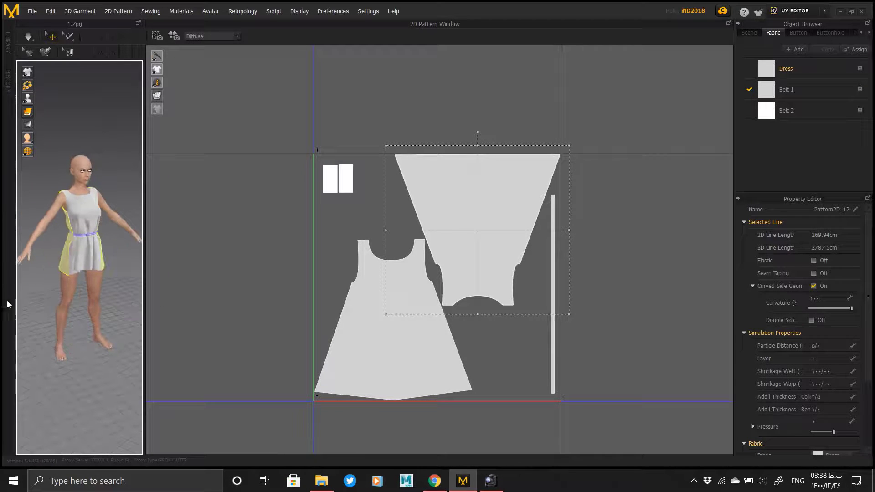
{"action": "left_click", "coordinate": [45, 282]}
{"action": "right_click_drag", "start_coordinate": [110, 294], "coordinate": [71, 283]}
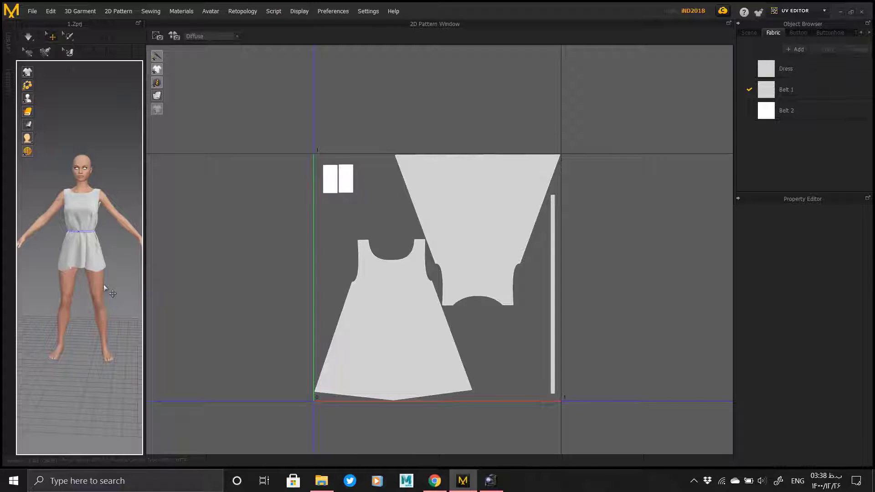
{"action": "left_click", "coordinate": [824, 11]}
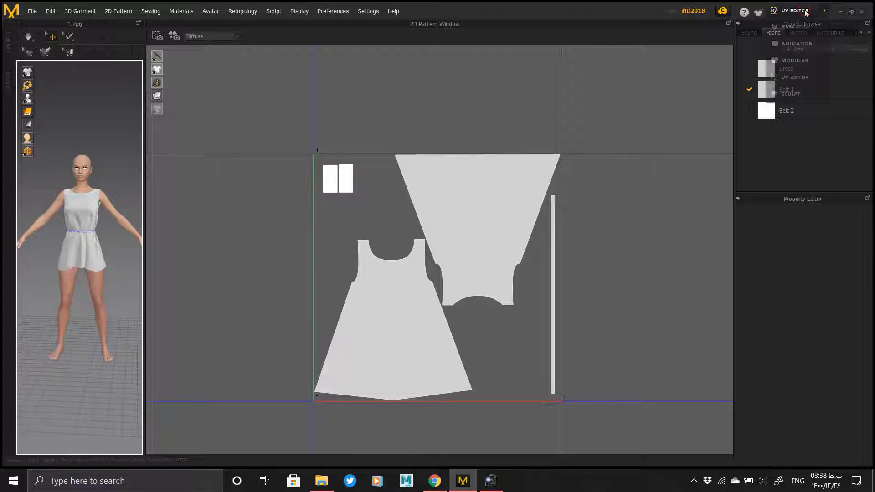
{"action": "left_click", "coordinate": [804, 26]}
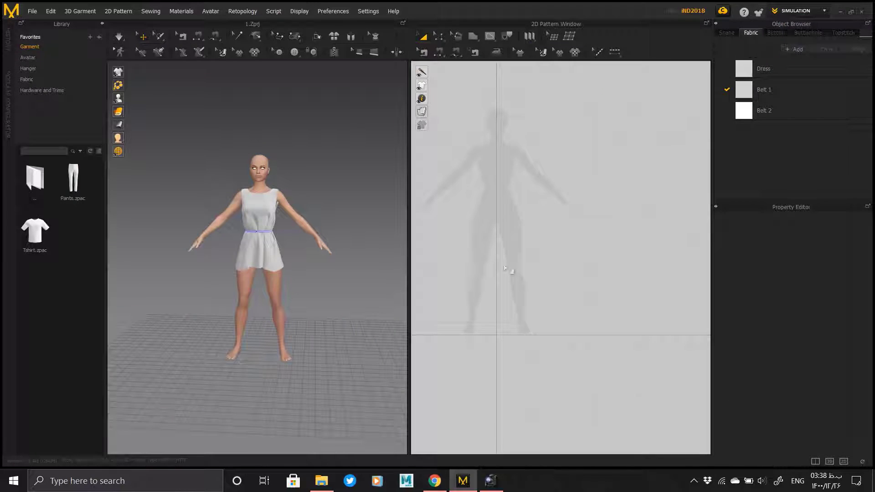
Step: Select all the dress and belt patterns and start an OBJ export of the selection
{"action": "scroll", "coordinate": [509, 269], "scroll_direction": "down", "scroll_amount": 6}
{"action": "left_click_drag", "start_coordinate": [665, 114], "coordinate": [472, 302]}
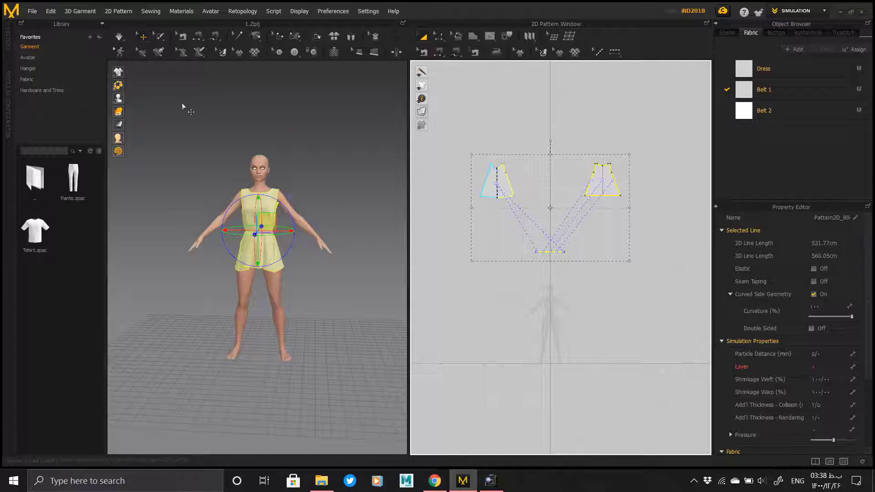
{"action": "left_click", "coordinate": [293, 129]}
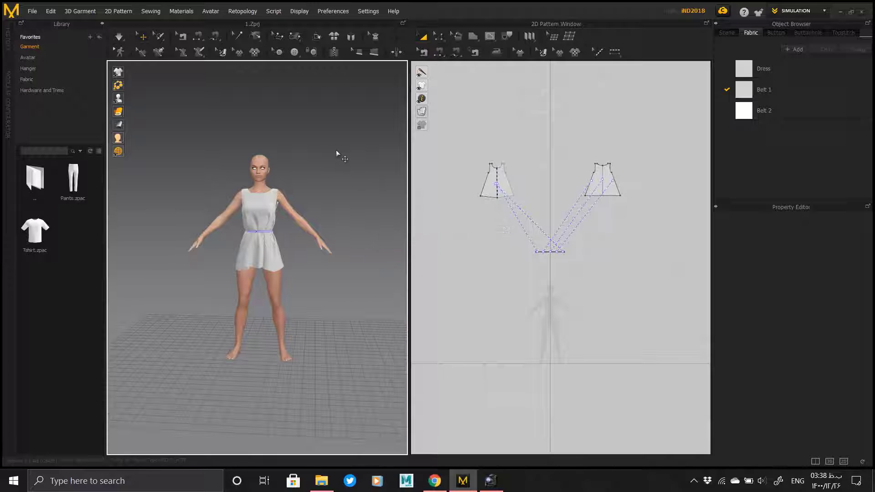
{"action": "left_click", "coordinate": [32, 11]}
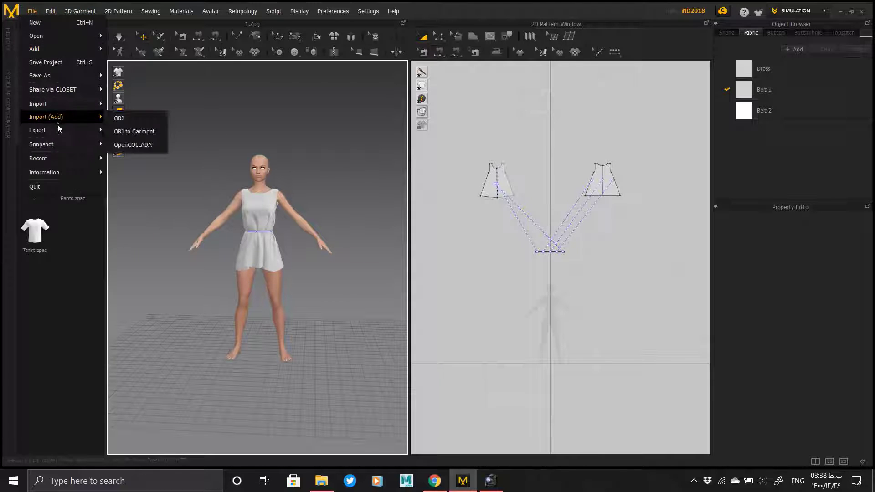
{"action": "mouse_move", "coordinate": [87, 130]}
{"action": "left_click_drag", "start_coordinate": [437, 127], "coordinate": [646, 288]}
{"action": "left_click", "coordinate": [32, 11]}
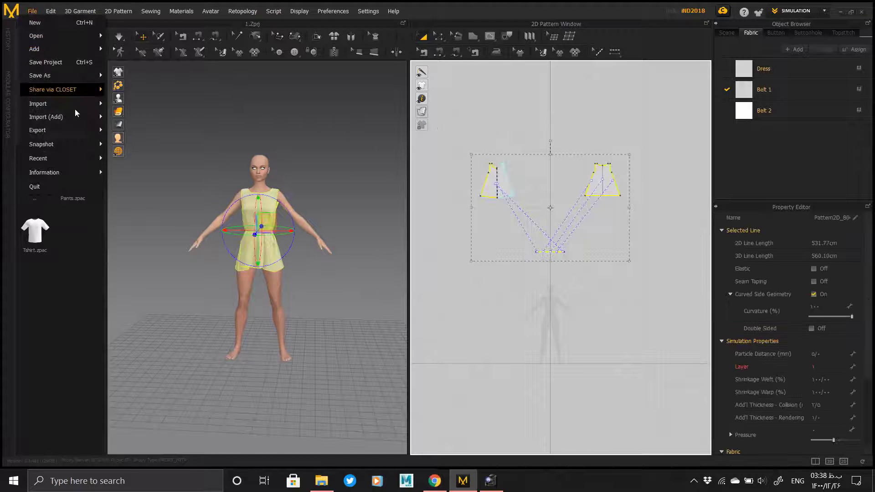
{"action": "mouse_move", "coordinate": [91, 130]}
{"action": "left_click", "coordinate": [139, 143]}
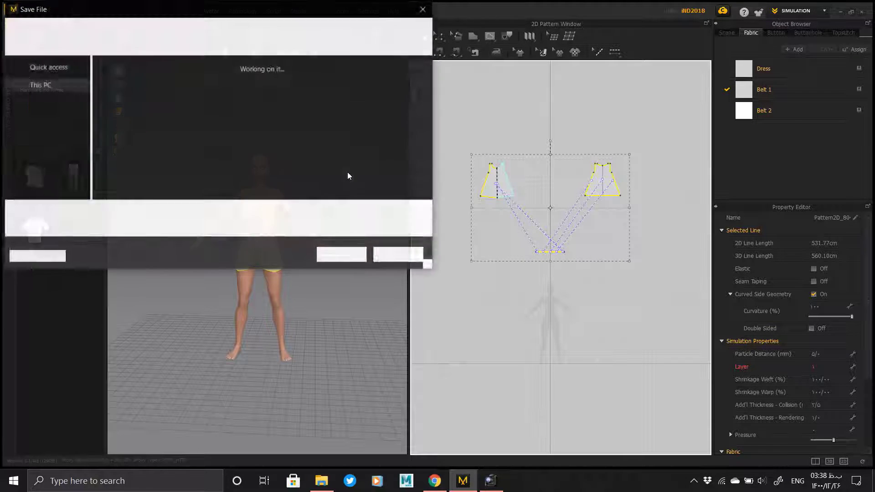
Step: Export the garment as thick in the Dress NO.3 folder on the Desktop, as a single thick object with unified UV coordinates in cm
{"action": "left_click", "coordinate": [85, 91]}
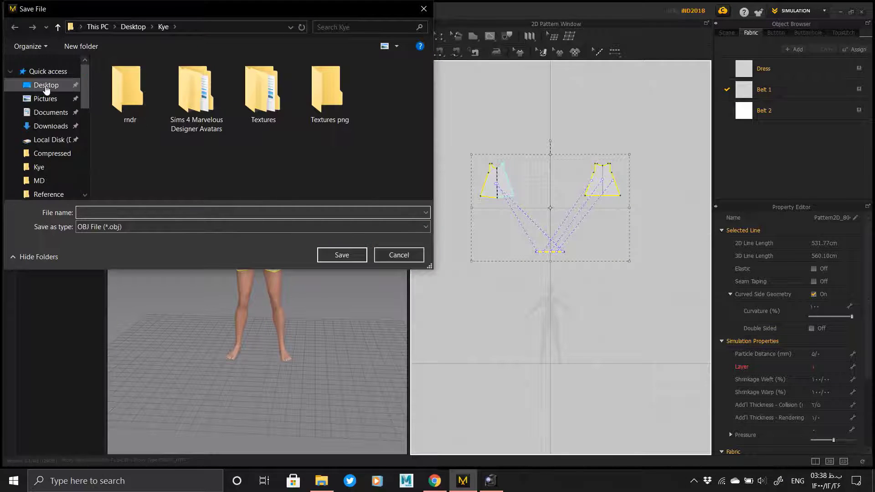
{"action": "left_click", "coordinate": [46, 85]}
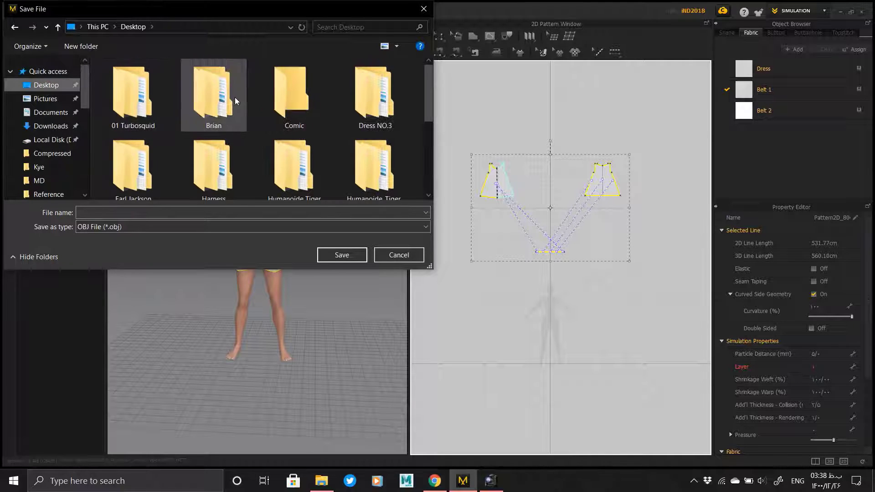
{"action": "double_click", "coordinate": [371, 98]}
{"action": "left_click", "coordinate": [139, 210]}
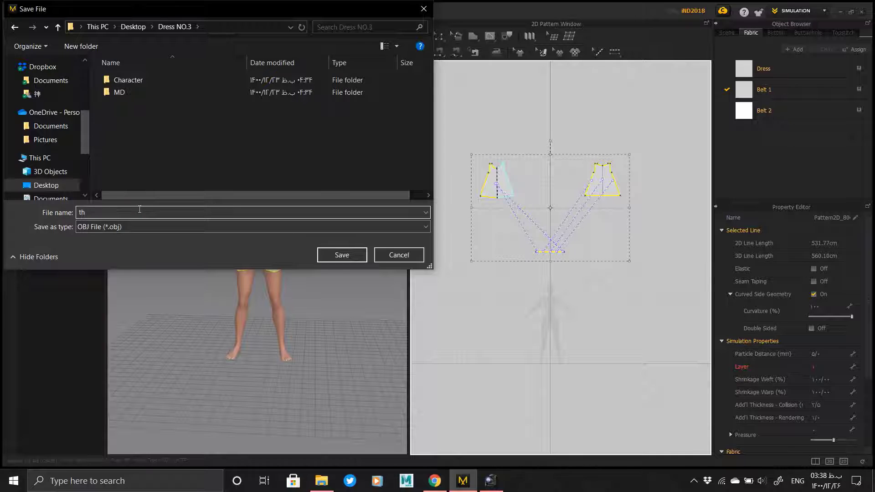
{"action": "type", "text": "thick"}
{"action": "key", "text": "Return"}
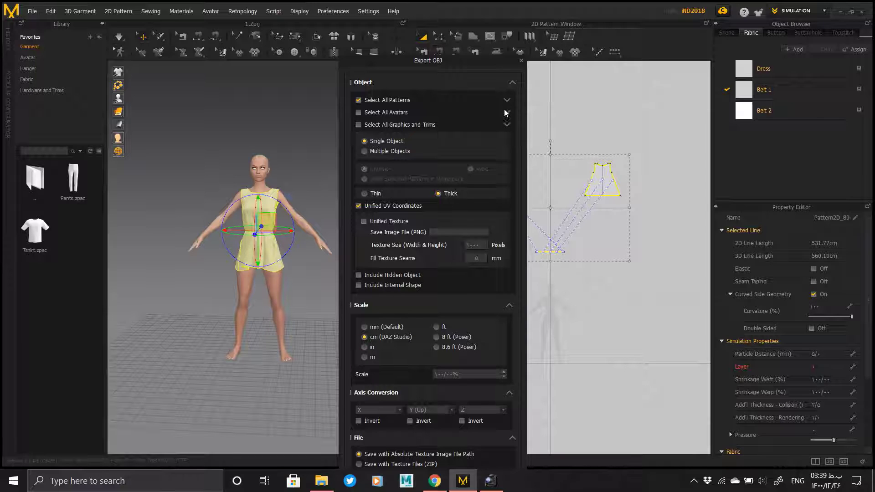
{"action": "left_click", "coordinate": [512, 83]}
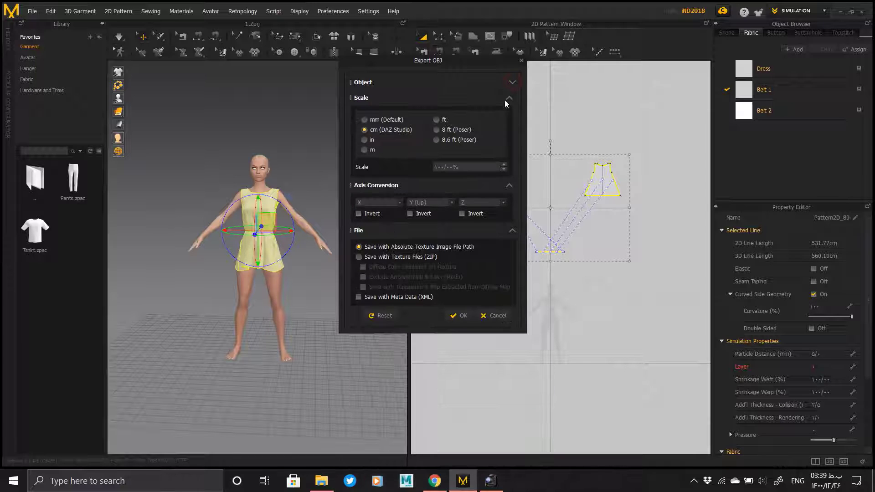
{"action": "left_click", "coordinate": [463, 316]}
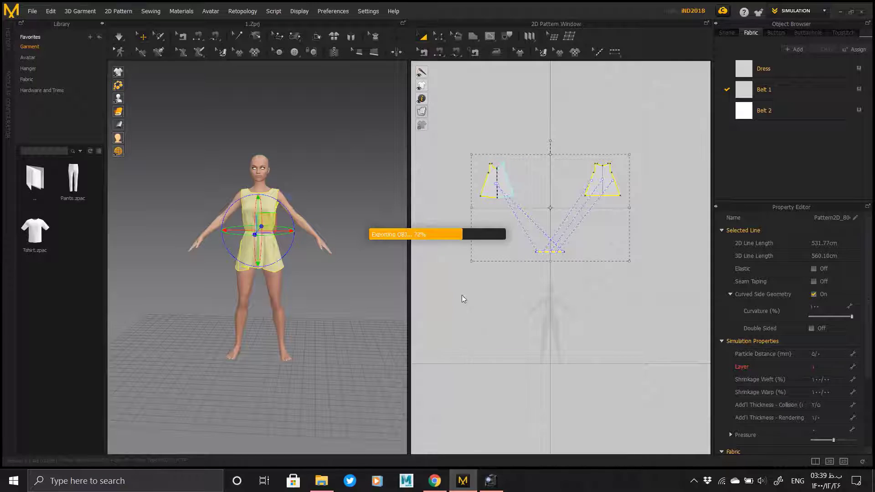
Step: Switch to Substance Painter and create a new project from thick.obj in the Dress NO.3 folder, with 4096 document resolution
{"action": "mouse_move", "coordinate": [487, 7]}
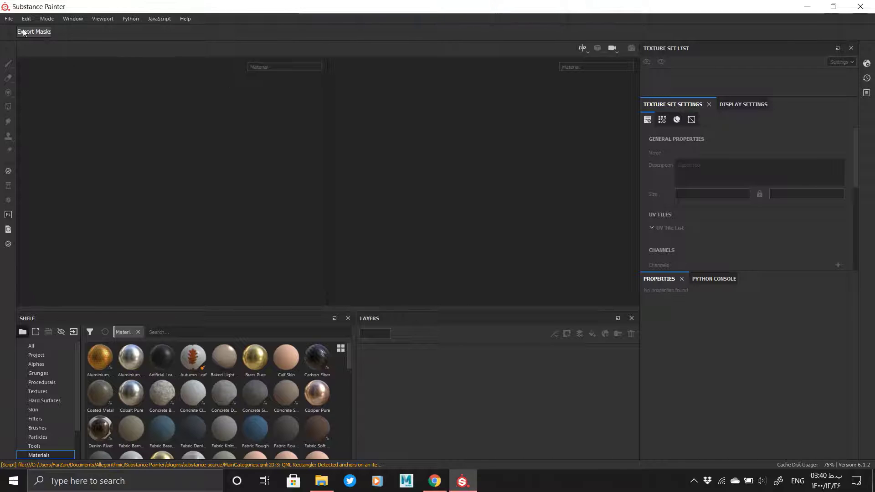
{"action": "left_click", "coordinate": [8, 18]}
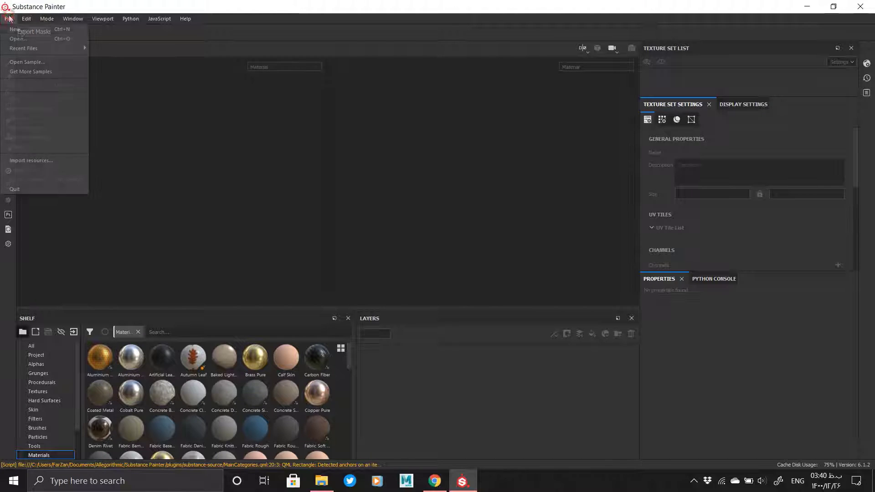
{"action": "left_click", "coordinate": [520, 137]}
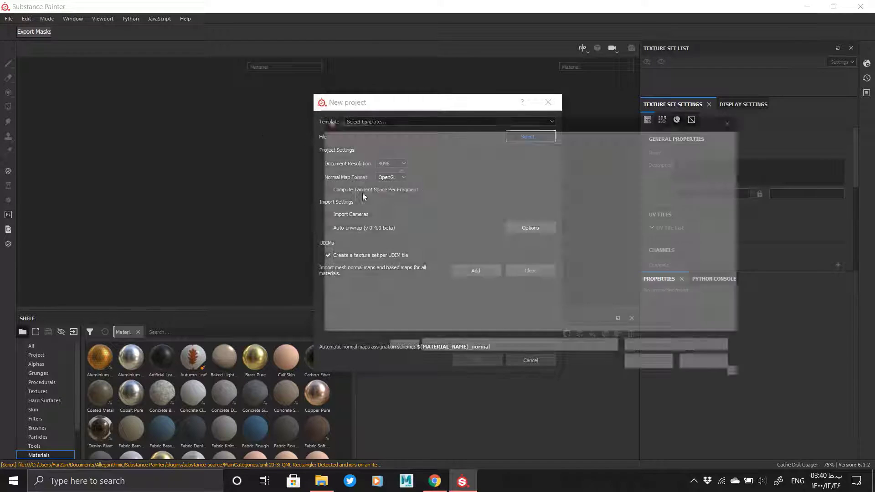
{"action": "scroll", "coordinate": [375, 205], "scroll_direction": "up", "scroll_amount": 3}
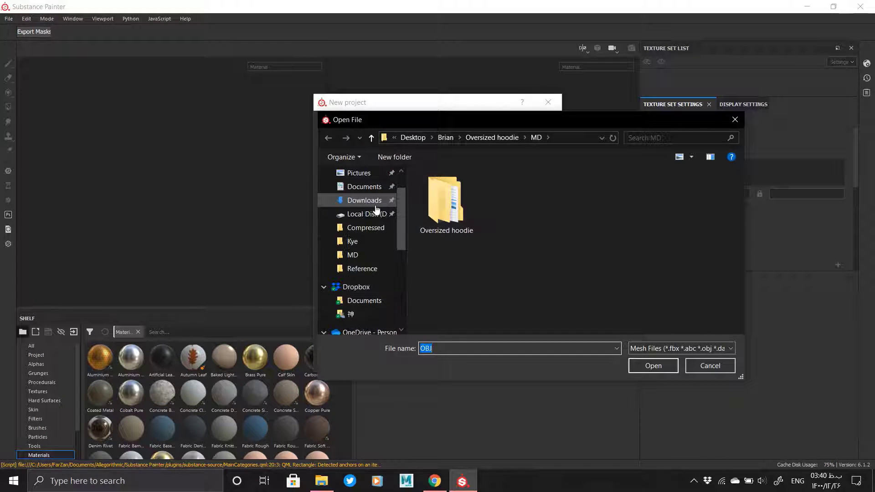
{"action": "left_click", "coordinate": [374, 195]}
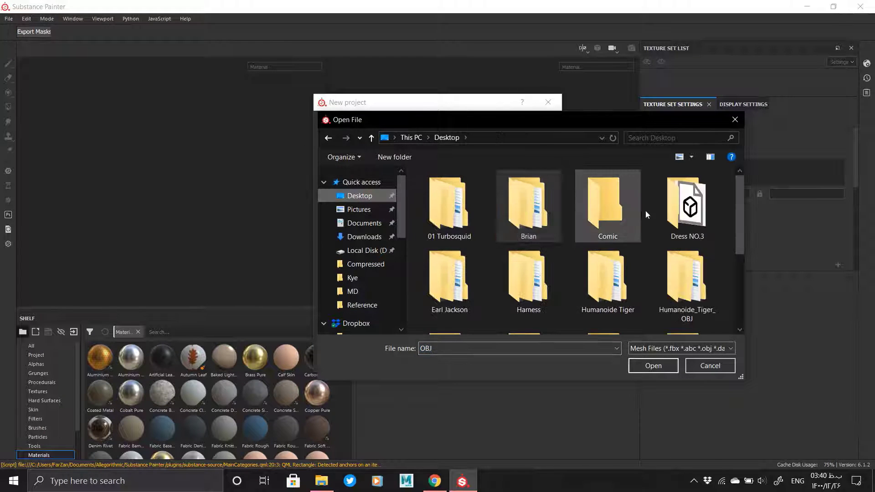
{"action": "double_click", "coordinate": [683, 209]}
{"action": "double_click", "coordinate": [442, 215]}
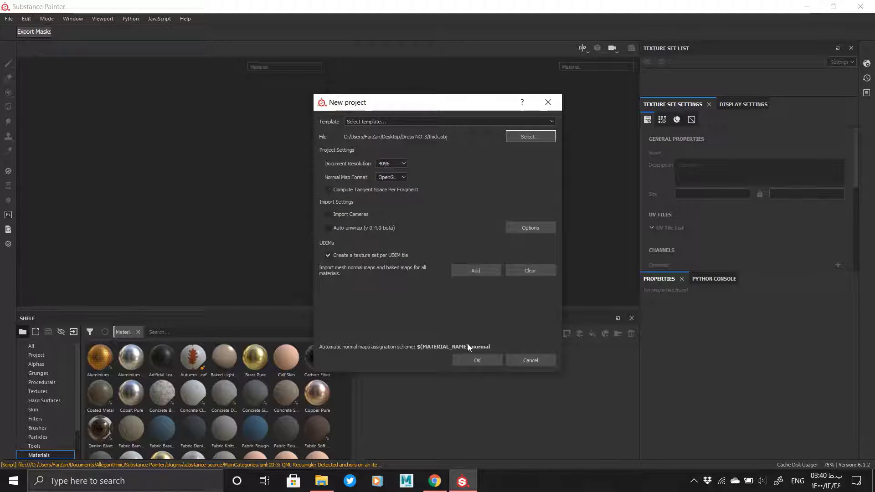
{"action": "left_click", "coordinate": [477, 362]}
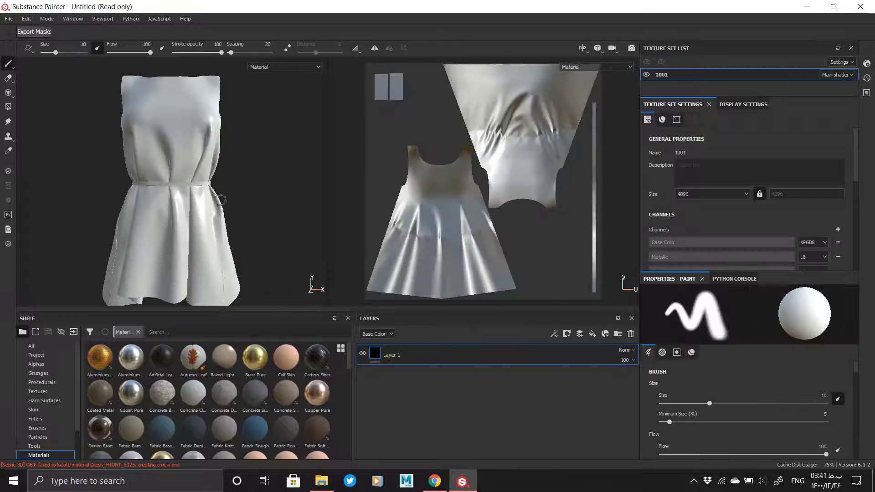
Step: Inspect the imported dress mesh from the front and both sides
{"action": "left_click_drag", "start_coordinate": [262, 175], "coordinate": [187, 184], "text": "alt"}
{"action": "right_click_drag", "start_coordinate": [220, 201], "coordinate": [88, 142], "text": "alt"}
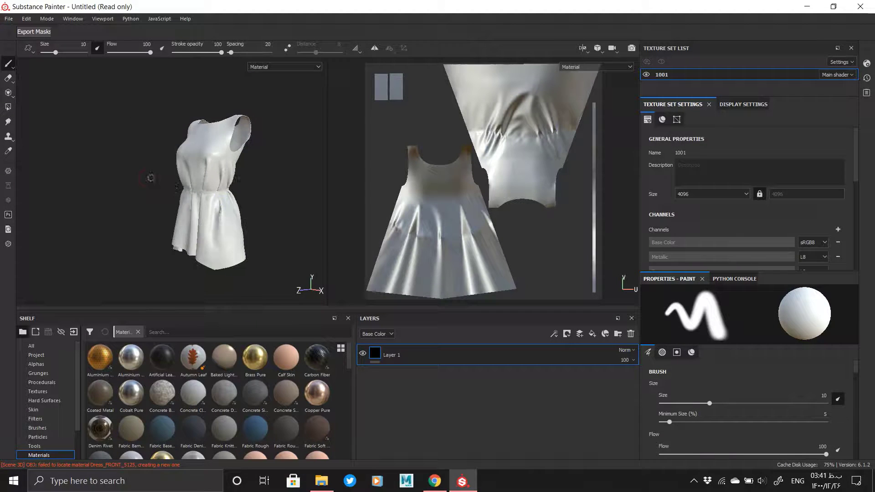
{"action": "left_click_drag", "start_coordinate": [151, 177], "coordinate": [124, 178], "text": "alt"}
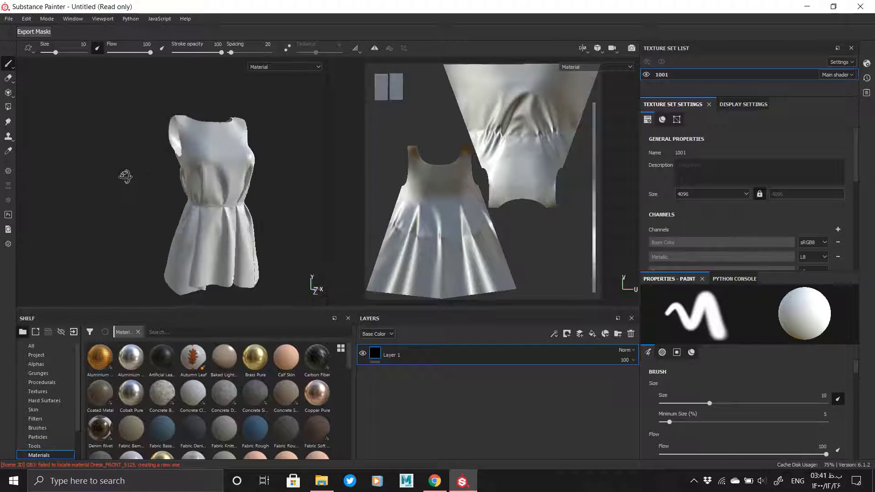
{"action": "middle_click_drag", "start_coordinate": [125, 178], "coordinate": [198, 180], "text": "alt"}
{"action": "left_click_drag", "start_coordinate": [216, 187], "coordinate": [193, 189], "text": "alt"}
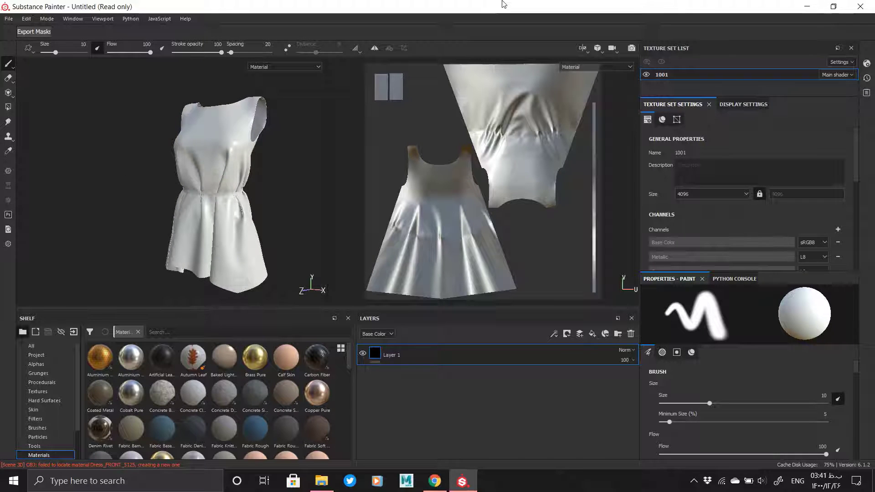
{"action": "left_click", "coordinate": [489, 7]}
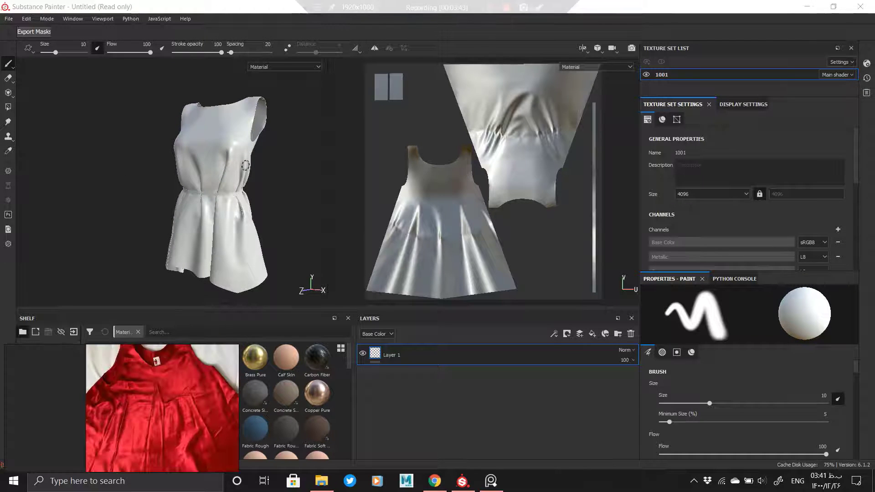
Step: Move the red satin dress reference picture to the lower corner over the shelf and examine its fabric closely, leaving the bodice folds in view
{"action": "right_click_drag", "start_coordinate": [118, 385], "coordinate": [144, 411]}
{"action": "scroll", "coordinate": [119, 382], "scroll_direction": "down", "scroll_amount": 3}
{"action": "scroll", "coordinate": [141, 442], "scroll_direction": "down", "scroll_amount": 3}
{"action": "scroll", "coordinate": [137, 416], "scroll_direction": "up", "scroll_amount": 7}
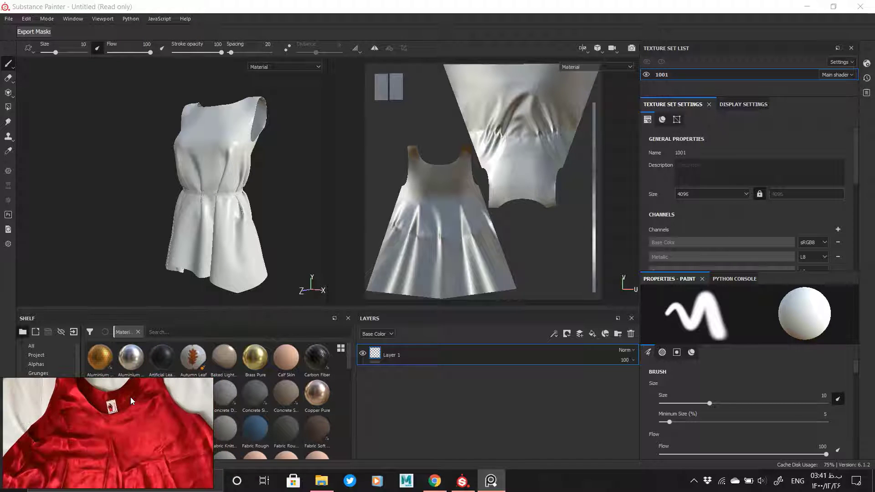
{"action": "scroll", "coordinate": [131, 397], "scroll_direction": "down", "scroll_amount": 4}
{"action": "scroll", "coordinate": [129, 447], "scroll_direction": "up", "scroll_amount": 7}
{"action": "scroll", "coordinate": [132, 436], "scroll_direction": "down", "scroll_amount": 5}
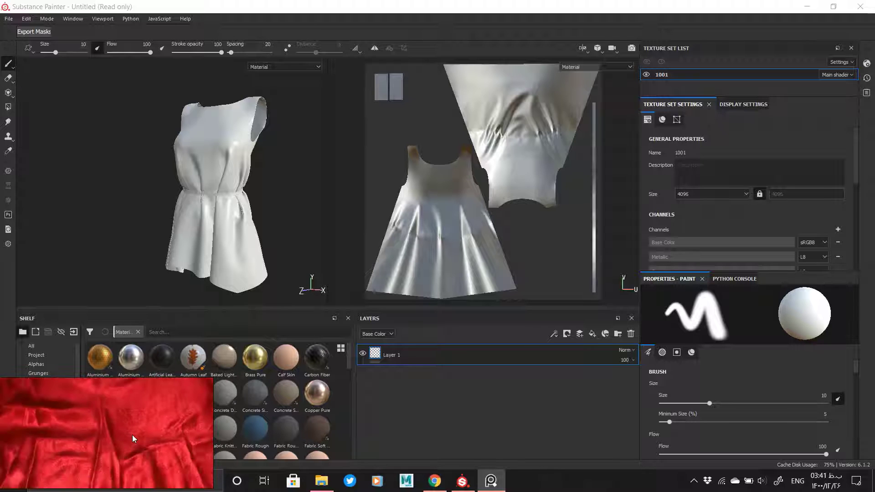
{"action": "scroll", "coordinate": [132, 436], "scroll_direction": "up", "scroll_amount": 3}
{"action": "scroll", "coordinate": [175, 421], "scroll_direction": "up", "scroll_amount": 5}
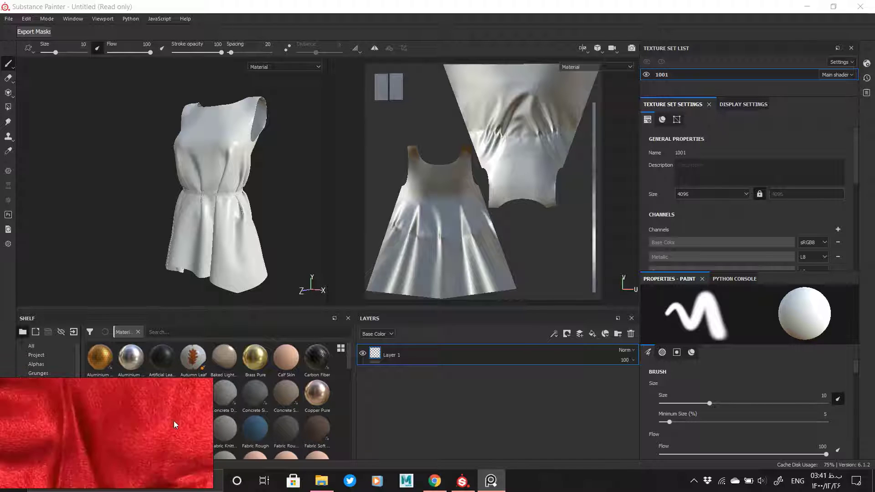
{"action": "scroll", "coordinate": [164, 431], "scroll_direction": "down", "scroll_amount": 4}
{"action": "scroll", "coordinate": [136, 431], "scroll_direction": "up", "scroll_amount": 3}
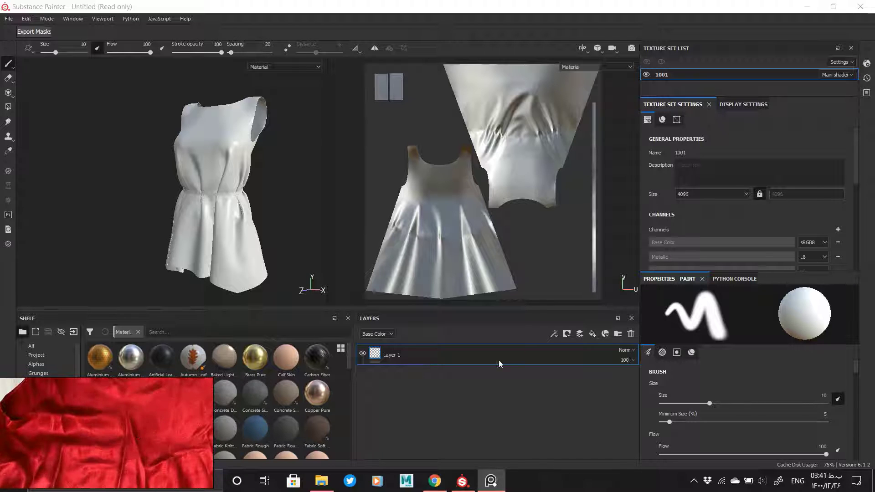
Step: Delete Layer 1 from the layer stack and look over the dress's neckline, bodice and waist
{"action": "left_click", "coordinate": [631, 333]}
{"action": "mouse_move", "coordinate": [250, 177]}
{"action": "left_mouse_down", "text": "alt"}
{"action": "mouse_move", "coordinate": [242, 177]}
{"action": "mouse_move", "coordinate": [236, 157]}
{"action": "left_mouse_up", "text": "alt"}
{"action": "right_click_drag", "start_coordinate": [235, 156], "coordinate": [252, 319], "text": "alt"}
{"action": "left_click_drag", "start_coordinate": [185, 148], "coordinate": [209, 141], "text": "alt"}
{"action": "middle_click_drag", "start_coordinate": [209, 141], "coordinate": [213, 185], "text": "alt"}
{"action": "left_click_drag", "start_coordinate": [199, 176], "coordinate": [161, 163], "text": "alt"}
{"action": "right_click_drag", "start_coordinate": [236, 210], "coordinate": [122, 199], "text": "alt"}
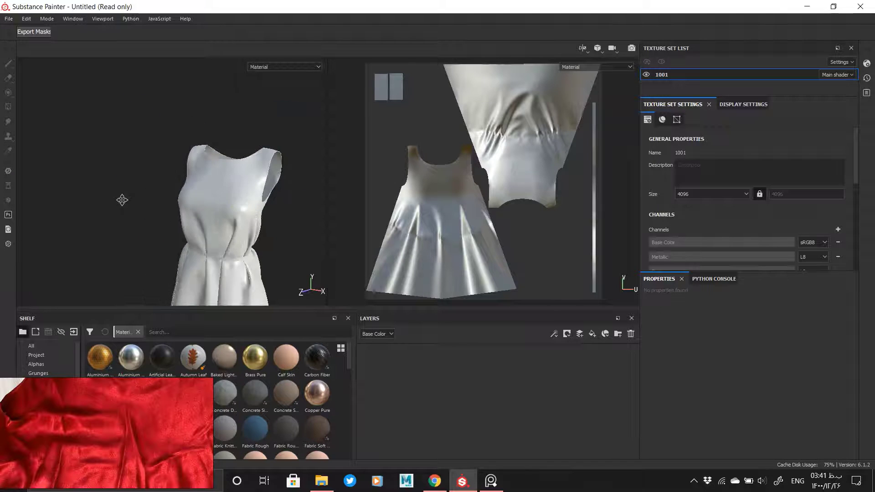
{"action": "middle_click_drag", "start_coordinate": [121, 200], "coordinate": [100, 152], "text": "alt"}
{"action": "right_click_drag", "start_coordinate": [100, 152], "coordinate": [87, 137], "text": "alt"}
{"action": "right_click_drag", "start_coordinate": [197, 170], "coordinate": [264, 335], "text": "alt"}
{"action": "mouse_move", "coordinate": [209, 182]}
{"action": "left_mouse_down", "text": "alt"}
{"action": "mouse_move", "coordinate": [228, 181]}
{"action": "mouse_move", "coordinate": [221, 180]}
{"action": "left_mouse_up", "text": "alt"}
{"action": "middle_click_drag", "start_coordinate": [198, 147], "coordinate": [194, 168], "text": "alt"}
{"action": "right_click_drag", "start_coordinate": [193, 166], "coordinate": [196, 191], "text": "alt"}
{"action": "middle_click_drag", "start_coordinate": [196, 191], "coordinate": [182, 169], "text": "alt"}
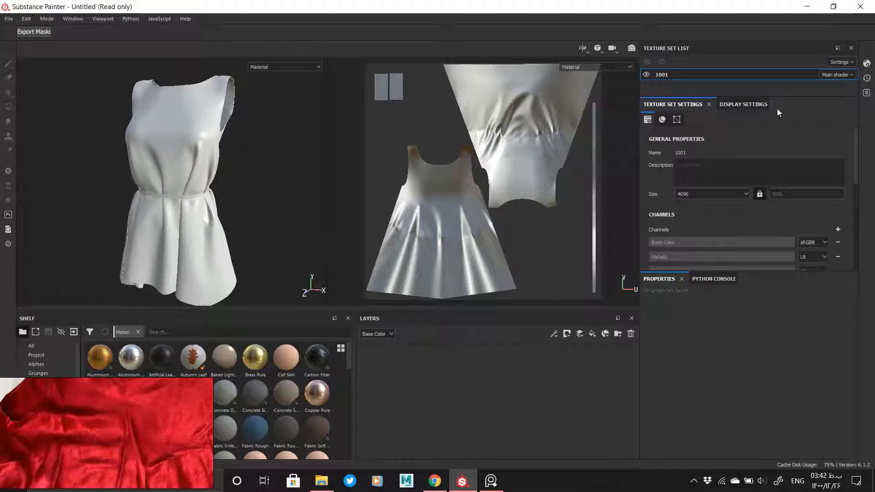
Step: Open the display settings and set both the environment opacity and the environment blur to 100
{"action": "left_click", "coordinate": [867, 64]}
{"action": "left_click", "coordinate": [866, 64]}
{"action": "left_click", "coordinate": [754, 104]}
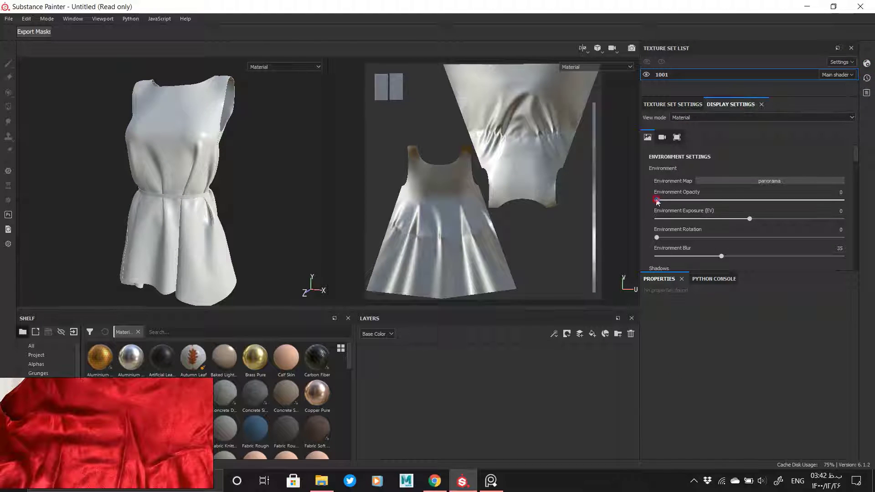
{"action": "left_click_drag", "start_coordinate": [656, 200], "coordinate": [847, 199]}
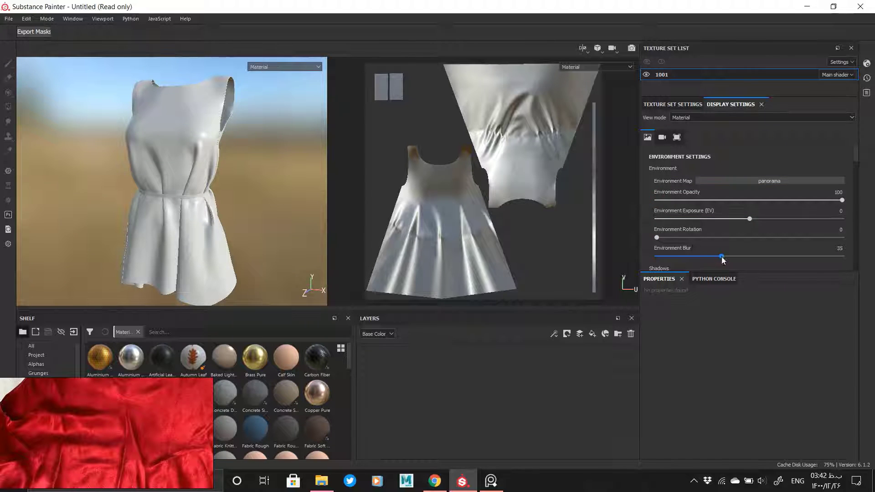
{"action": "left_click_drag", "start_coordinate": [721, 257], "coordinate": [843, 257]}
Step: Lower the environment opacity to 5 and set the environment exposure to 0.37 EV
{"action": "left_click_drag", "start_coordinate": [754, 223], "coordinate": [753, 221]}
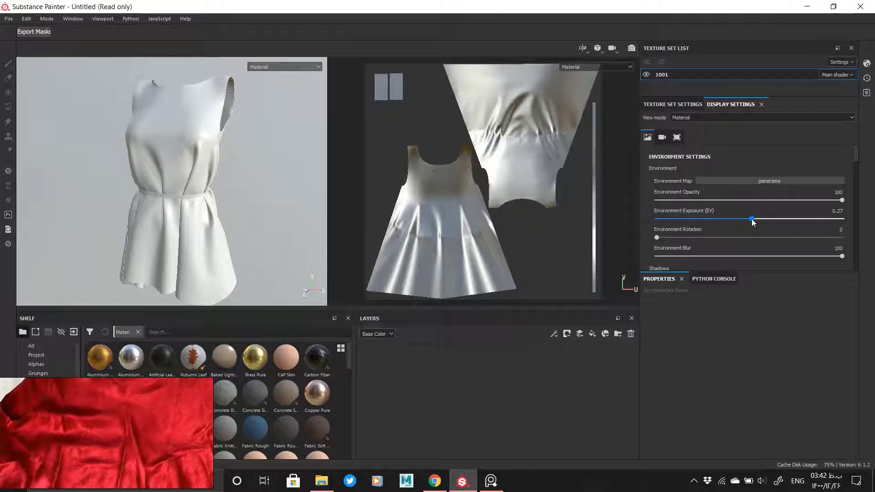
{"action": "left_click", "coordinate": [737, 200]}
{"action": "left_click_drag", "start_coordinate": [722, 201], "coordinate": [667, 200]}
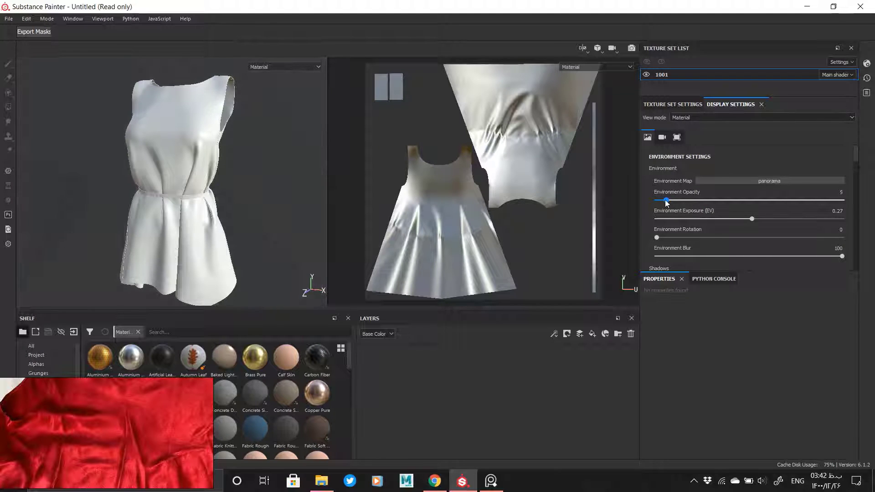
{"action": "left_click", "coordinate": [754, 219]}
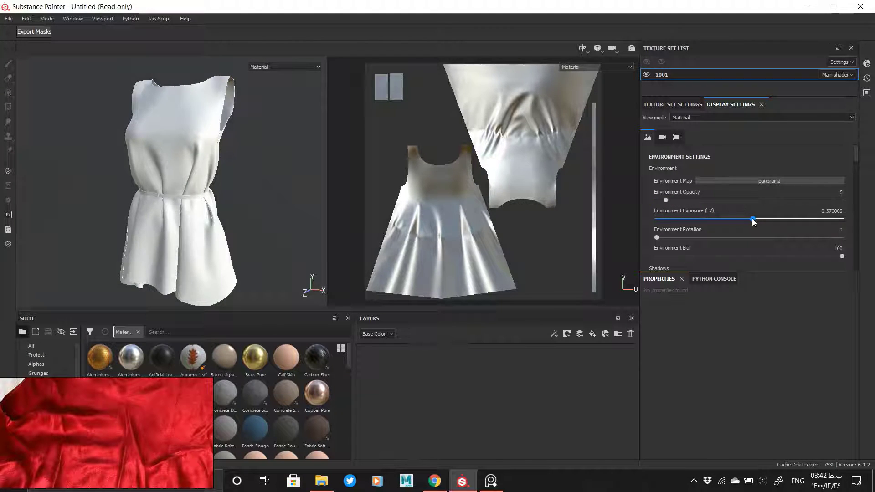
{"action": "left_click", "coordinate": [751, 219]}
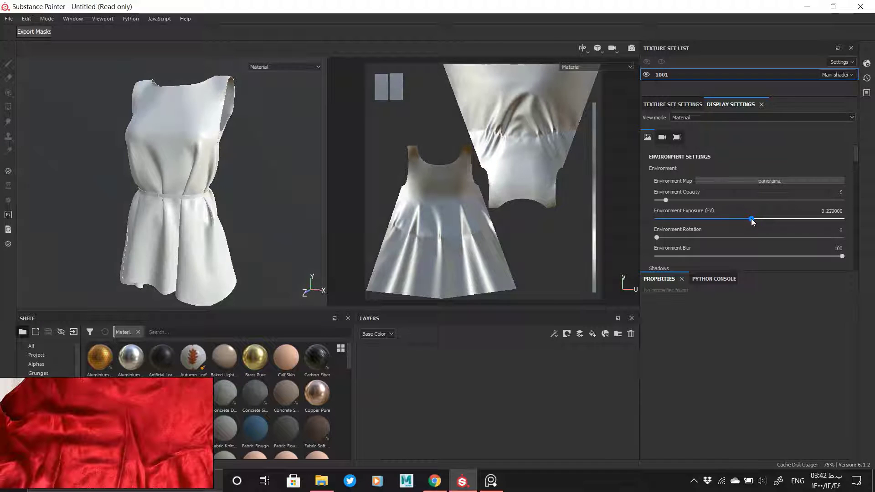
{"action": "left_click_drag", "start_coordinate": [752, 220], "coordinate": [752, 220]}
{"action": "left_click_drag", "start_coordinate": [225, 181], "coordinate": [255, 190], "text": "alt"}
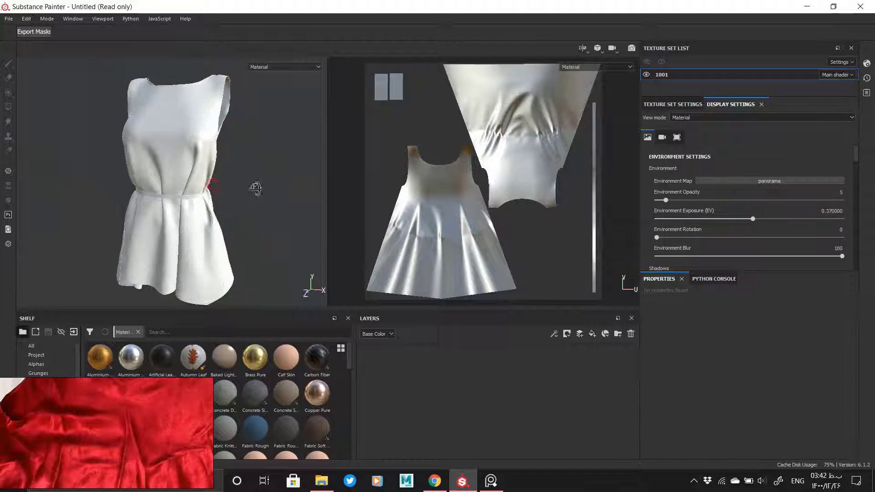
Step: Turn the environment lighting to a rotation of 353 around the dress and add a fill layer
{"action": "right_click_drag", "start_coordinate": [255, 190], "coordinate": [221, 168], "text": "alt"}
{"action": "middle_click_drag", "start_coordinate": [224, 174], "coordinate": [243, 174], "text": "alt"}
{"action": "right_click_drag", "start_coordinate": [244, 175], "coordinate": [172, 186], "text": "shift"}
{"action": "left_click_drag", "start_coordinate": [226, 171], "coordinate": [197, 157], "text": "alt"}
{"action": "right_click_drag", "start_coordinate": [198, 158], "coordinate": [213, 203], "text": "alt"}
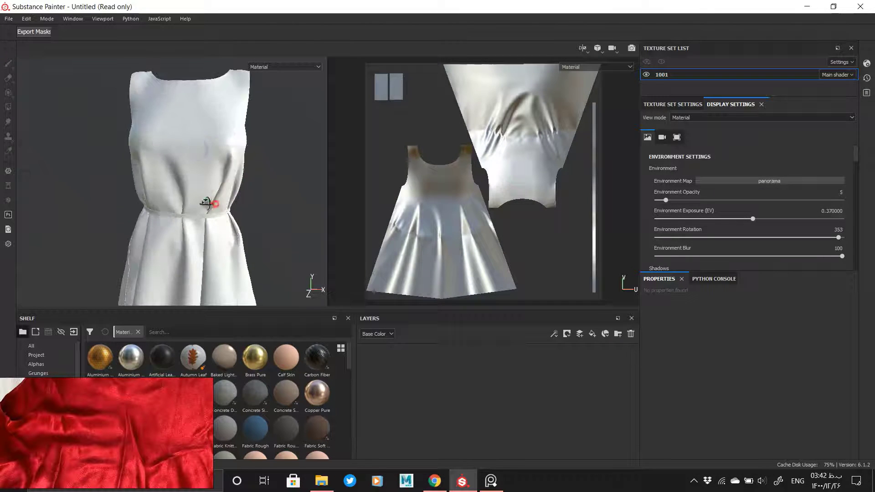
{"action": "left_click_drag", "start_coordinate": [210, 202], "coordinate": [199, 202], "text": "alt"}
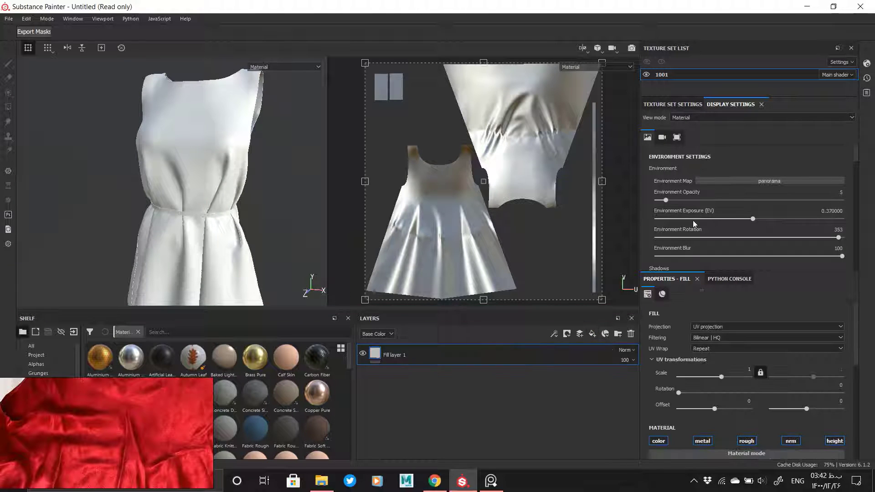
Step: Show the texture set settings, widen the viewports and enlarge the area with the fill layer's material properties
{"action": "left_click", "coordinate": [668, 105]}
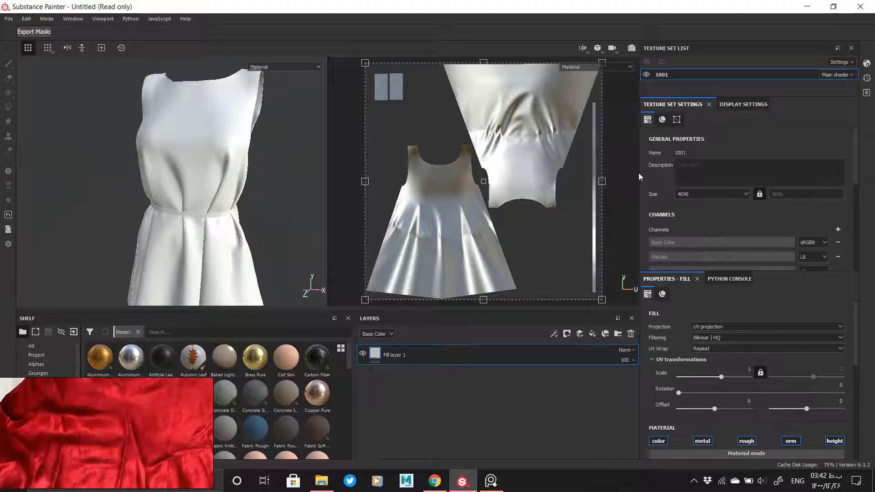
{"action": "left_click_drag", "start_coordinate": [640, 176], "coordinate": [663, 175]}
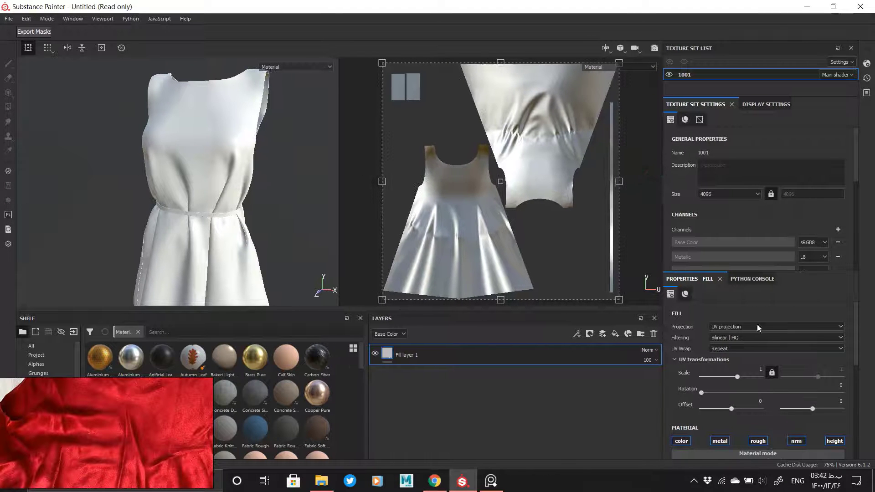
{"action": "scroll", "coordinate": [767, 379], "scroll_direction": "down", "scroll_amount": 5}
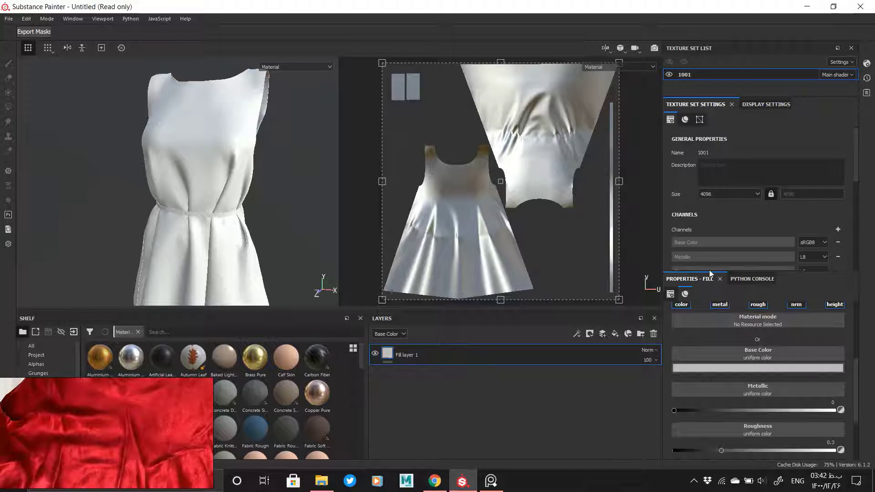
{"action": "left_click_drag", "start_coordinate": [712, 271], "coordinate": [713, 224]}
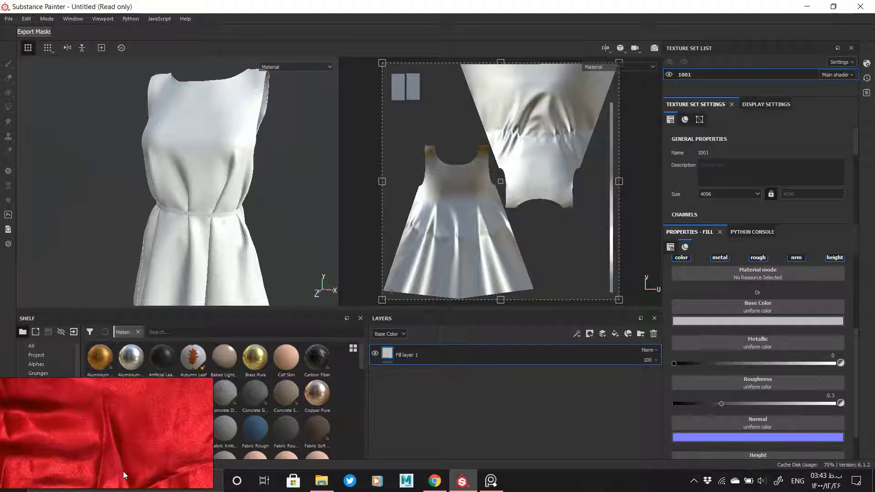
Step: Sample the red of the satin reference as Fill layer 1's base color and fine-tune its saturation and brightness
{"action": "left_click", "coordinate": [754, 321]}
{"action": "left_click", "coordinate": [791, 331]}
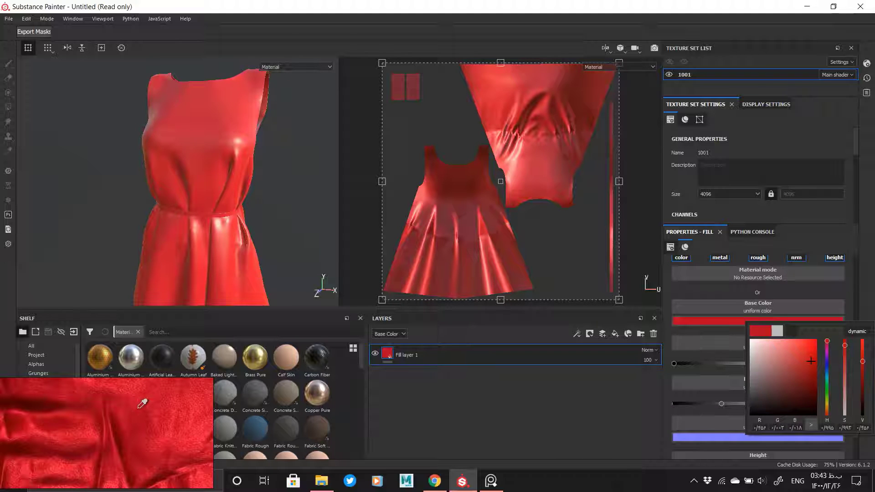
{"action": "left_click", "coordinate": [139, 408]}
{"action": "mouse_move", "coordinate": [848, 348]}
{"action": "left_mouse_down"}
{"action": "mouse_move", "coordinate": [855, 343]}
{"action": "mouse_move", "coordinate": [848, 347]}
{"action": "left_mouse_up"}
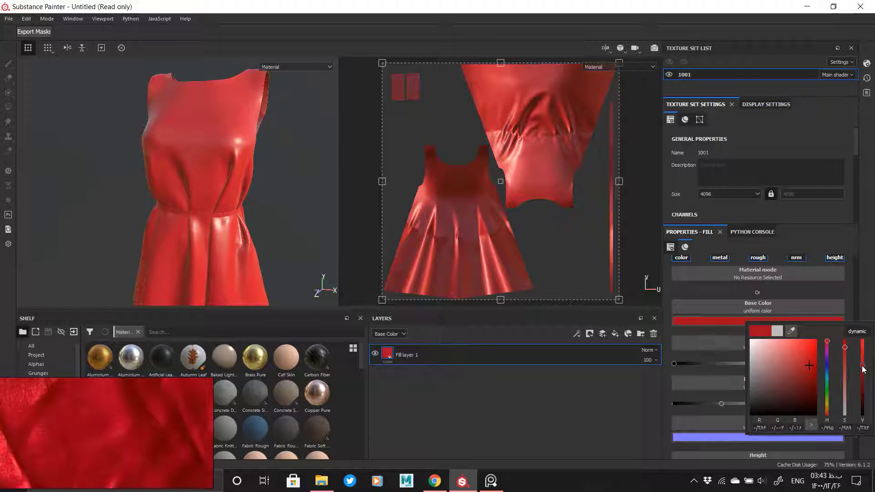
{"action": "scroll", "coordinate": [200, 436], "scroll_direction": "down", "scroll_amount": 8}
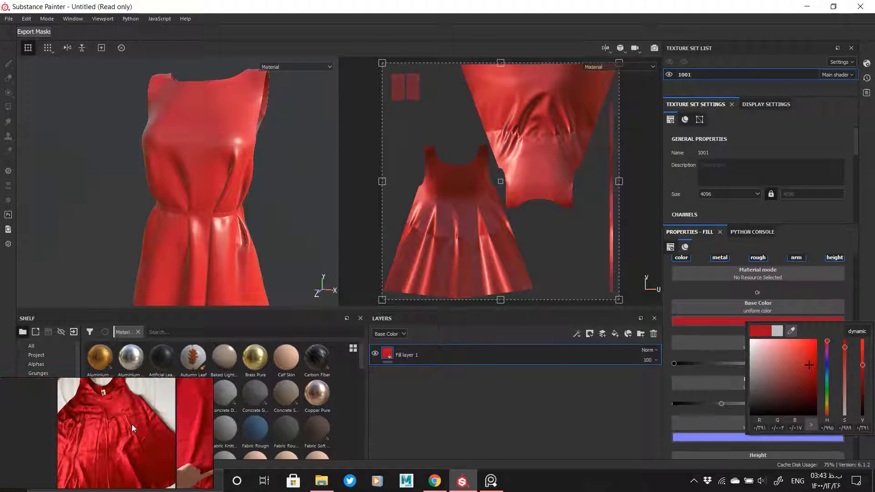
Step: Set the roughness of Fill layer 1 to 1
{"action": "left_click_drag", "start_coordinate": [195, 181], "coordinate": [210, 199], "text": "alt"}
{"action": "middle_click_drag", "start_coordinate": [210, 199], "coordinate": [238, 247], "text": "alt"}
{"action": "right_click_drag", "start_coordinate": [238, 247], "coordinate": [250, 287], "text": "alt"}
{"action": "left_click_drag", "start_coordinate": [241, 224], "coordinate": [185, 201], "text": "alt"}
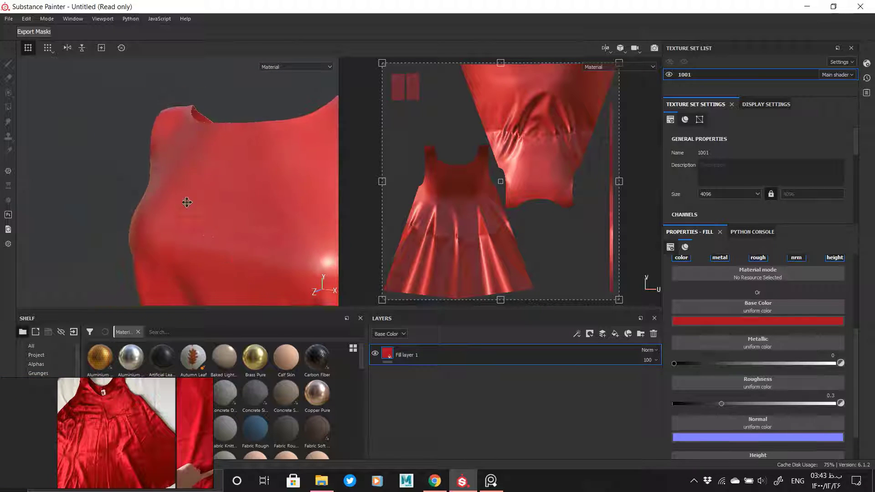
{"action": "right_click_drag", "start_coordinate": [185, 201], "coordinate": [214, 237], "text": "alt"}
{"action": "left_click_drag", "start_coordinate": [721, 404], "coordinate": [873, 403]}
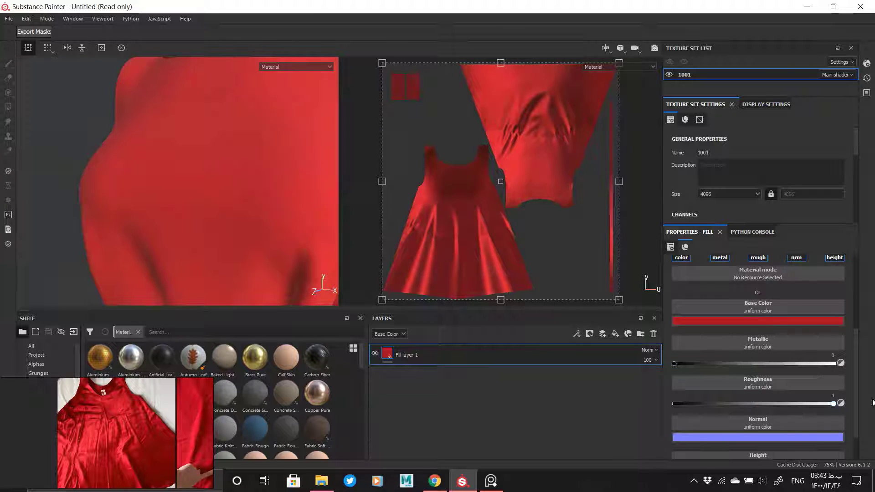
Step: Slightly reduce the saturation and brightness of Fill layer 1's red base color
{"action": "right_click_drag", "start_coordinate": [1, 155], "coordinate": [0, 153], "text": "alt"}
{"action": "middle_click_drag", "start_coordinate": [272, 247], "coordinate": [247, 190], "text": "alt"}
{"action": "right_click_drag", "start_coordinate": [248, 190], "coordinate": [232, 194], "text": "alt"}
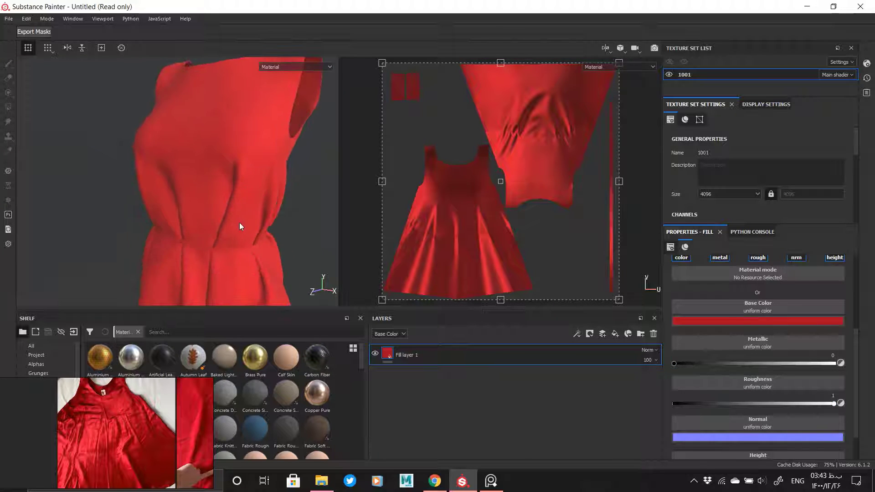
{"action": "left_click_drag", "start_coordinate": [241, 226], "coordinate": [254, 228], "text": "alt"}
{"action": "middle_click_drag", "start_coordinate": [260, 255], "coordinate": [273, 319], "text": "alt"}
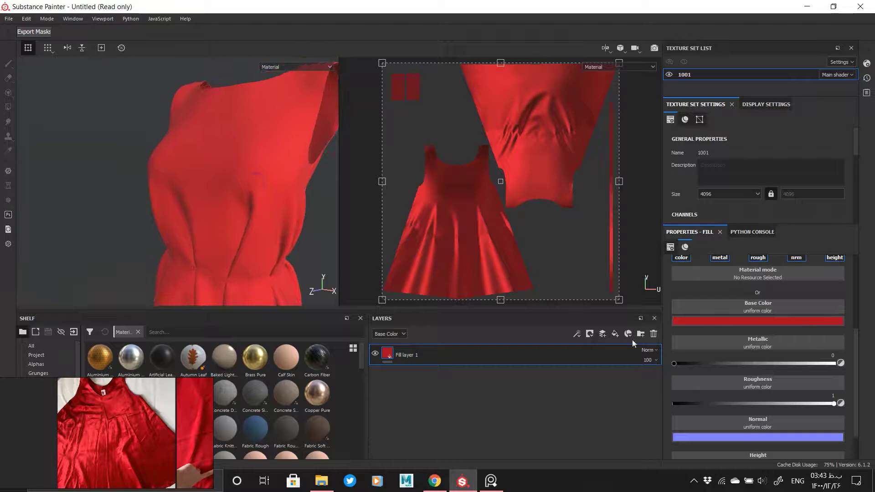
{"action": "left_click", "coordinate": [719, 321]}
{"action": "left_click", "coordinate": [820, 351]}
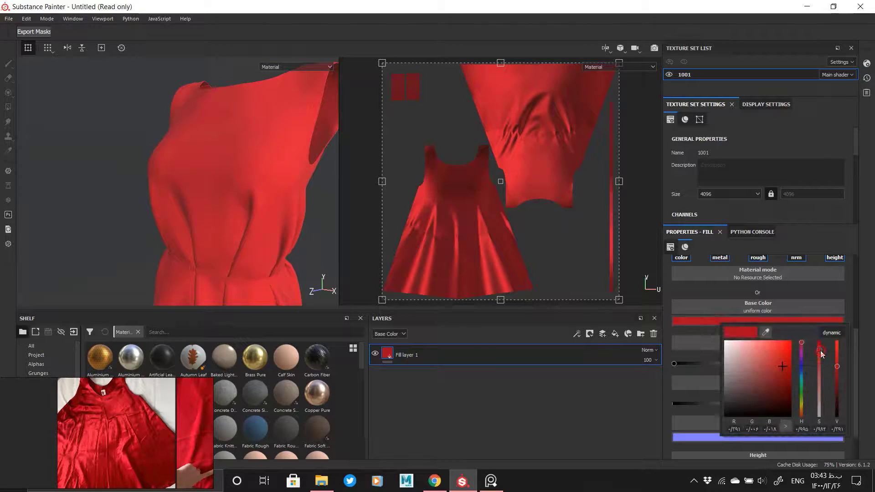
{"action": "left_click", "coordinate": [837, 368]}
{"action": "left_click_drag", "start_coordinate": [838, 368], "coordinate": [837, 370]}
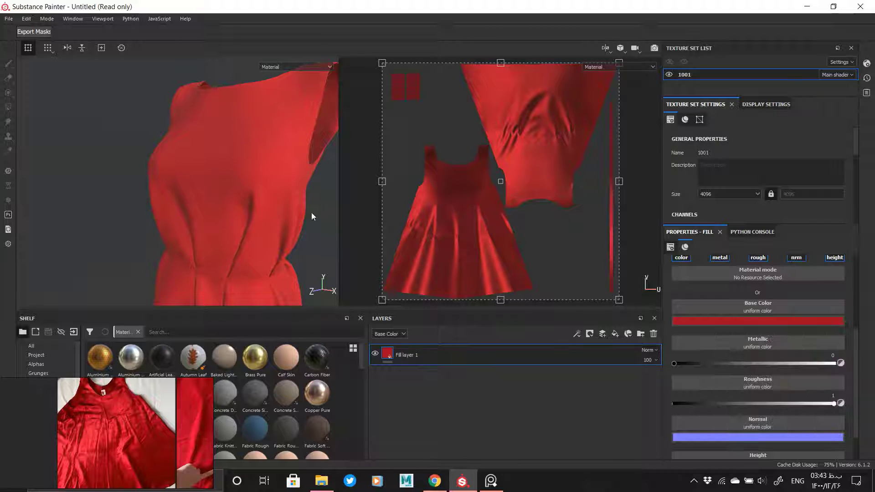
Step: Set the roughness of Fill layer 1 to 0.8128 and check the sheen across the bodice
{"action": "left_click_drag", "start_coordinate": [287, 209], "coordinate": [274, 227], "text": "alt"}
{"action": "scroll", "coordinate": [772, 390], "scroll_direction": "down", "scroll_amount": 2}
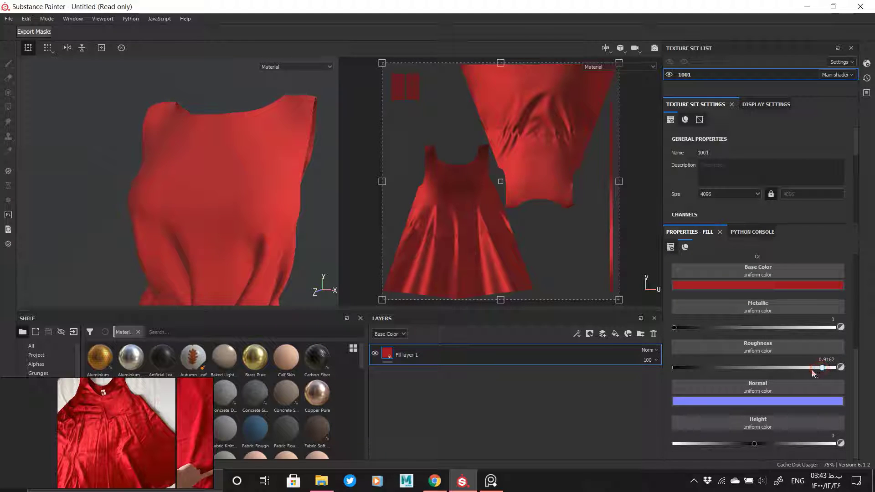
{"action": "left_click_drag", "start_coordinate": [812, 372], "coordinate": [734, 373]}
{"action": "left_click_drag", "start_coordinate": [819, 375], "coordinate": [818, 375]}
{"action": "left_click_drag", "start_coordinate": [805, 371], "coordinate": [804, 372]}
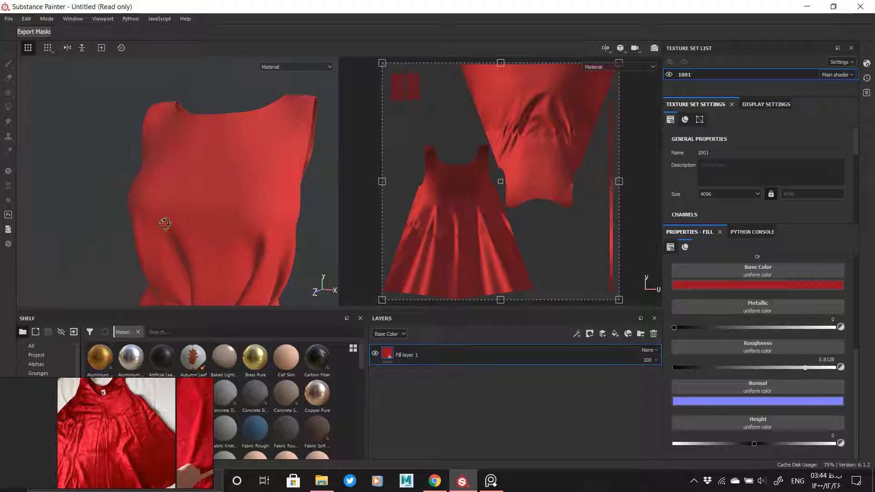
{"action": "left_click_drag", "start_coordinate": [164, 222], "coordinate": [195, 190], "text": "alt"}
{"action": "right_click_drag", "start_coordinate": [195, 190], "coordinate": [210, 337], "text": "alt"}
{"action": "left_click_drag", "start_coordinate": [176, 198], "coordinate": [203, 195], "text": "alt"}
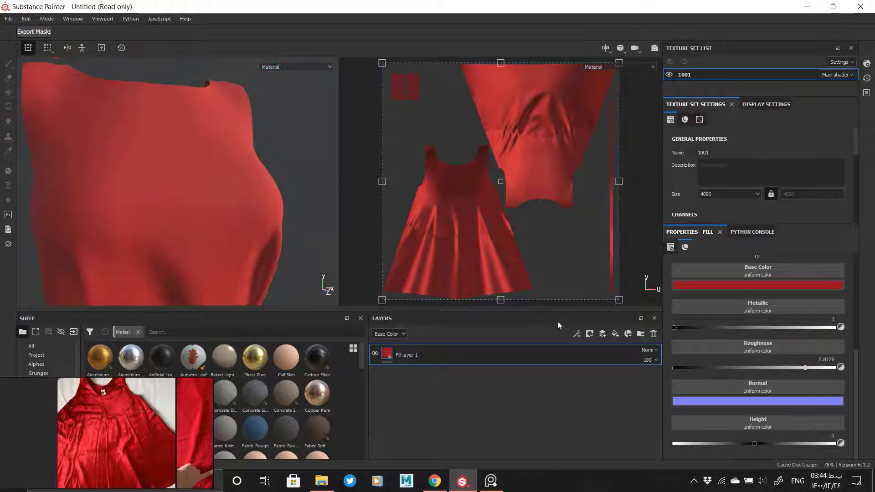
Step: Add a second fill layer above the red one and leave only its color channel active
{"action": "left_click", "coordinate": [614, 335]}
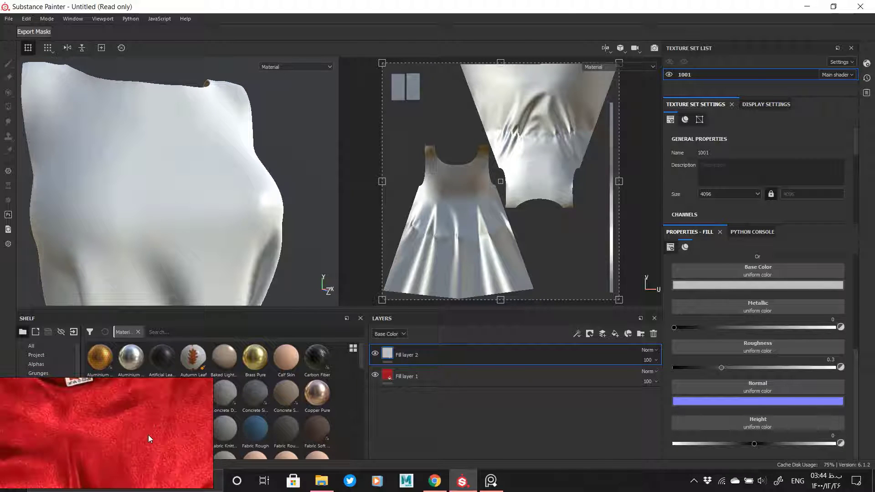
{"action": "left_click_drag", "start_coordinate": [210, 250], "coordinate": [230, 272], "text": "alt"}
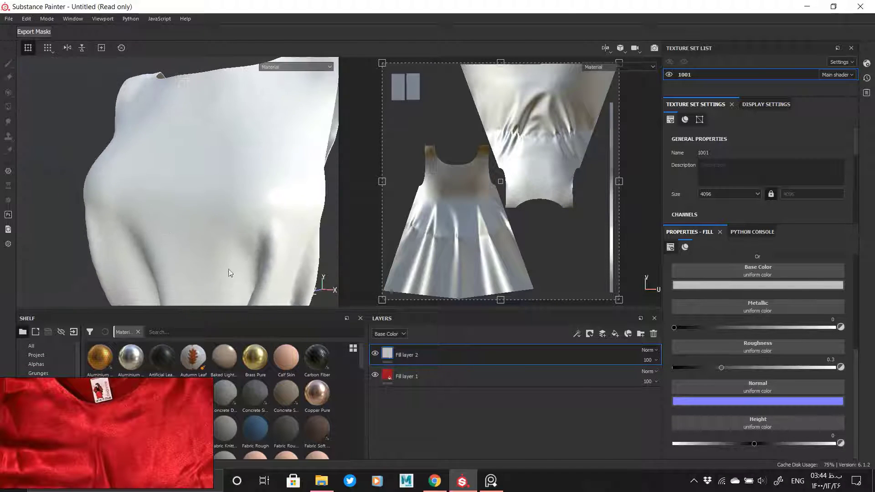
{"action": "scroll", "coordinate": [701, 323], "scroll_direction": "up", "scroll_amount": 2}
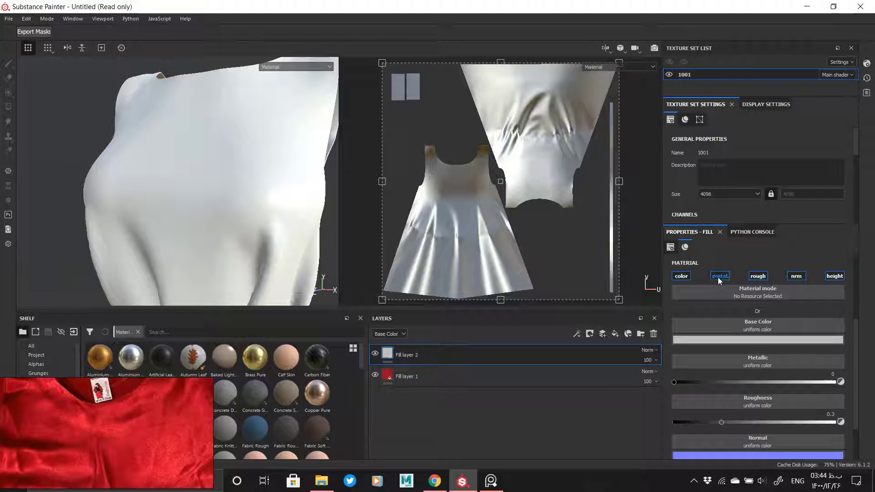
{"action": "left_click", "coordinate": [765, 277]}
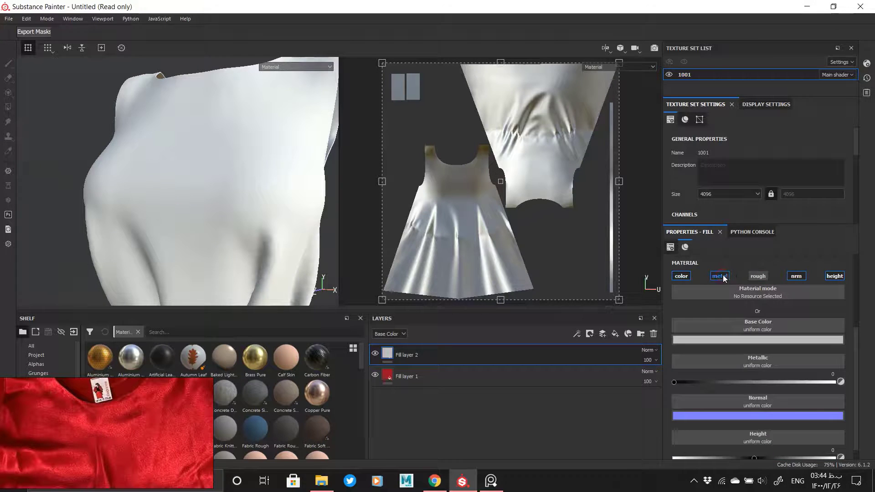
{"action": "left_click", "coordinate": [797, 277]}
{"action": "right_click", "coordinate": [375, 358]}
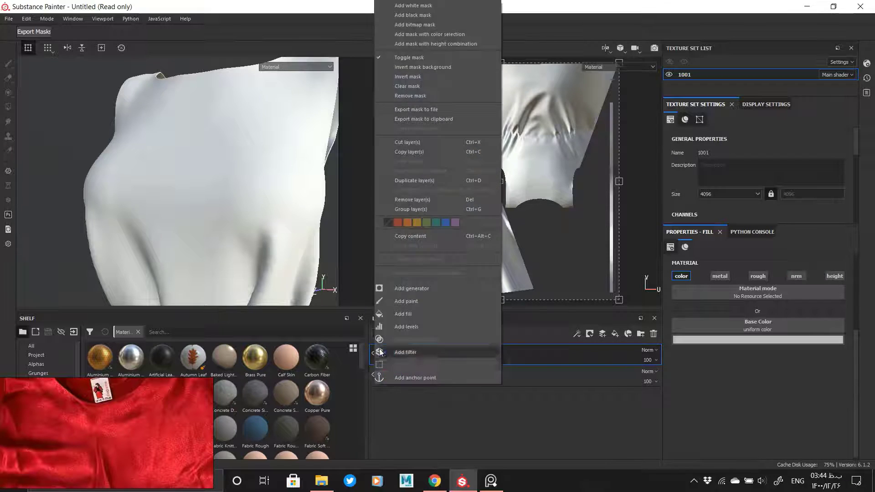
{"action": "right_click", "coordinate": [558, 357]}
{"action": "left_click", "coordinate": [628, 24]}
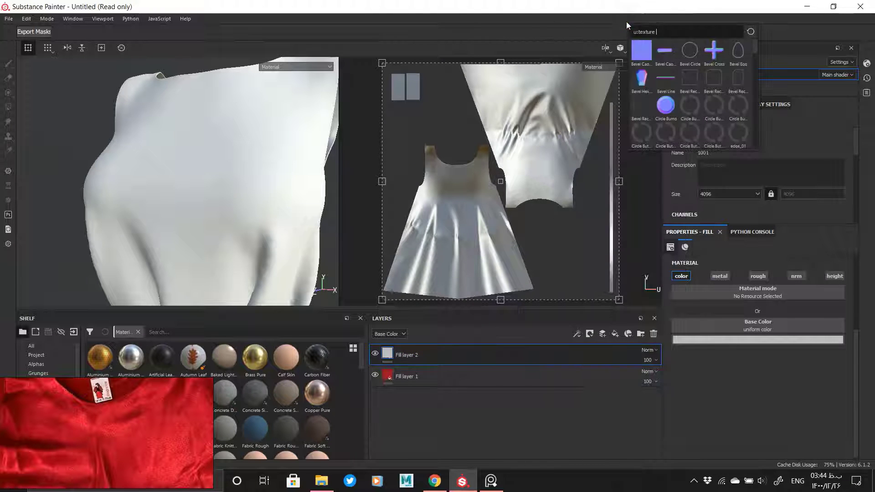
Step: Add a black mask to Fill layer 2 and put a fill effect on that mask
{"action": "right_click", "coordinate": [407, 356]}
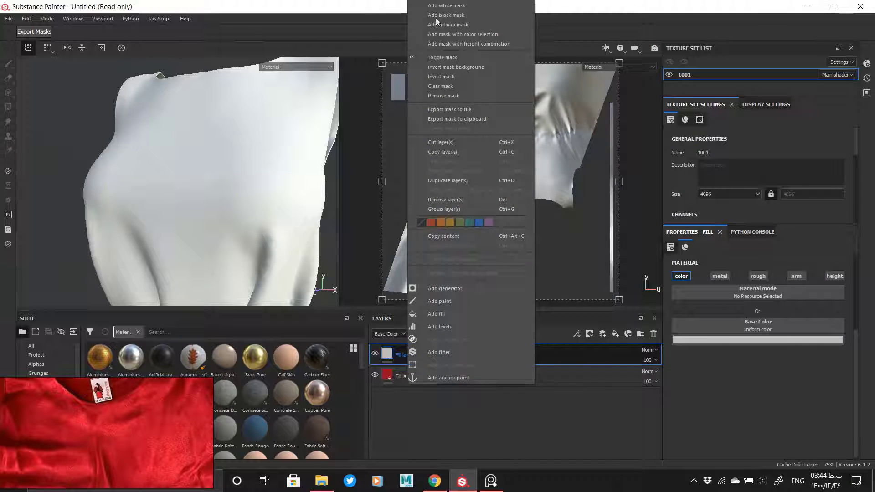
{"action": "left_click", "coordinate": [435, 18]}
{"action": "right_click", "coordinate": [401, 355]}
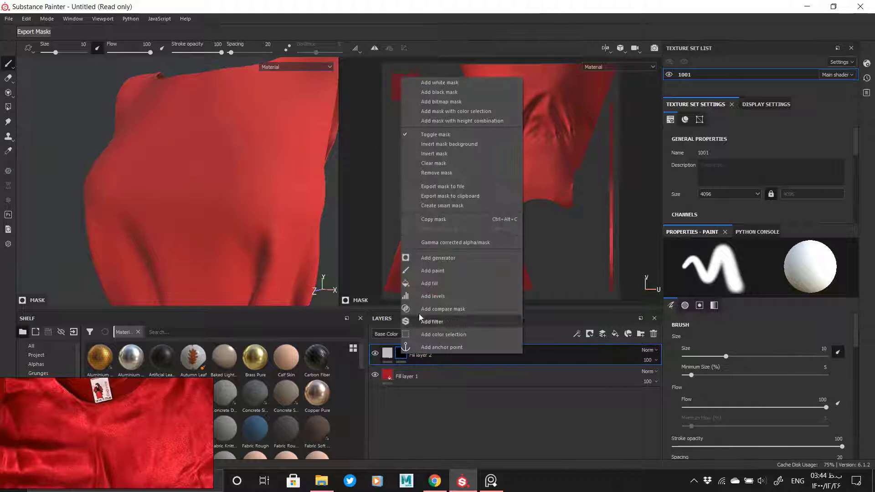
{"action": "left_click", "coordinate": [410, 286]}
Step: Assign the Gaussian Spots 2 procedural texture as the grayscale of the mask's fill
{"action": "left_click", "coordinate": [729, 276]}
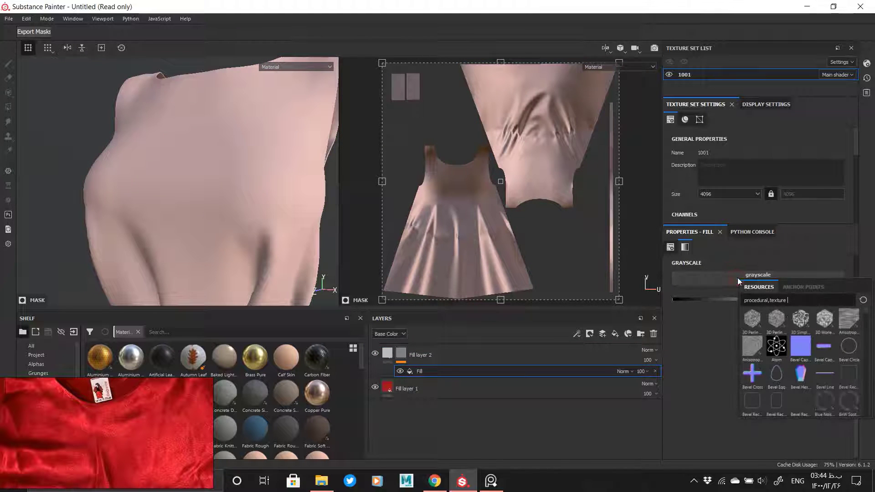
{"action": "scroll", "coordinate": [832, 337], "scroll_direction": "down", "scroll_amount": 5}
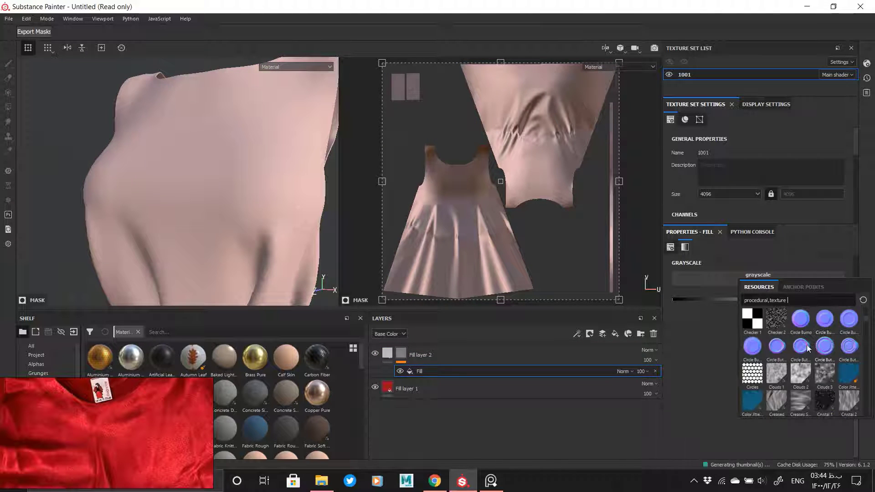
{"action": "scroll", "coordinate": [848, 353], "scroll_direction": "down", "scroll_amount": 5}
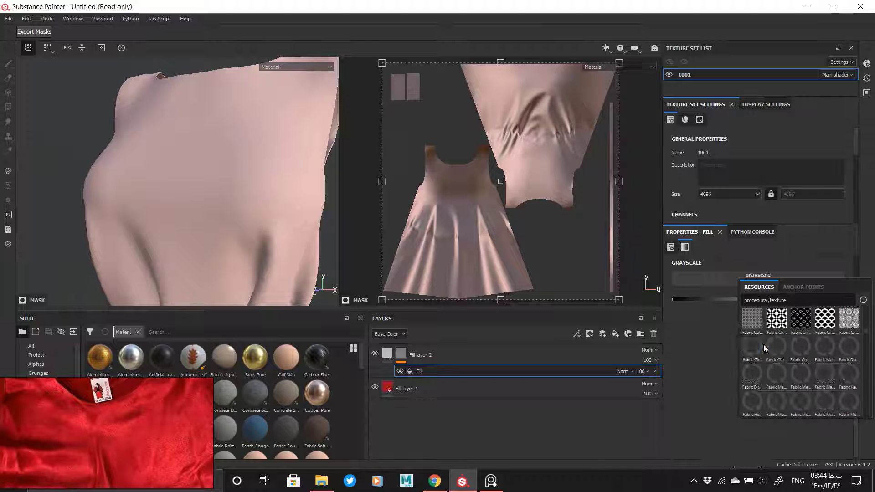
{"action": "scroll", "coordinate": [759, 343], "scroll_direction": "down", "scroll_amount": 5}
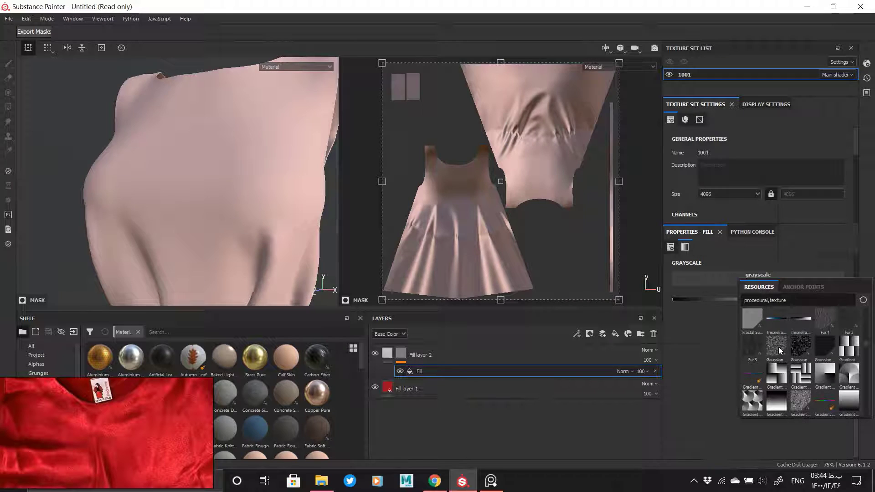
{"action": "mouse_move", "coordinate": [778, 349]}
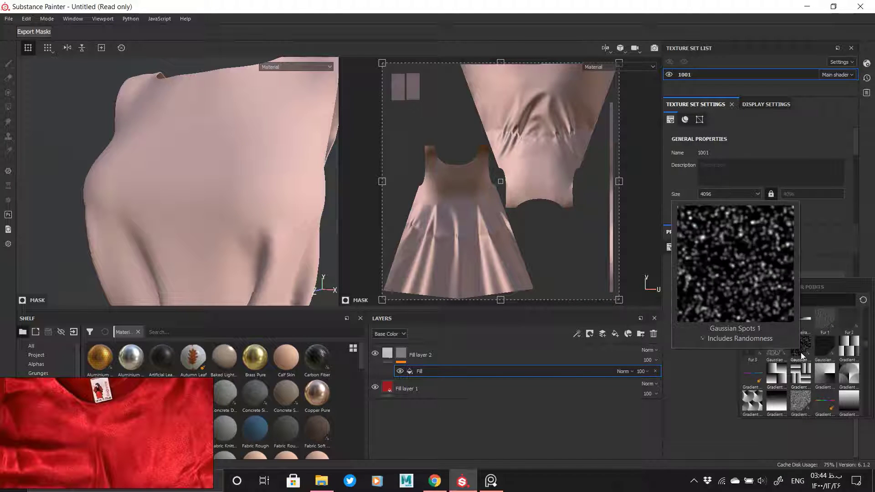
{"action": "mouse_move", "coordinate": [802, 406]}
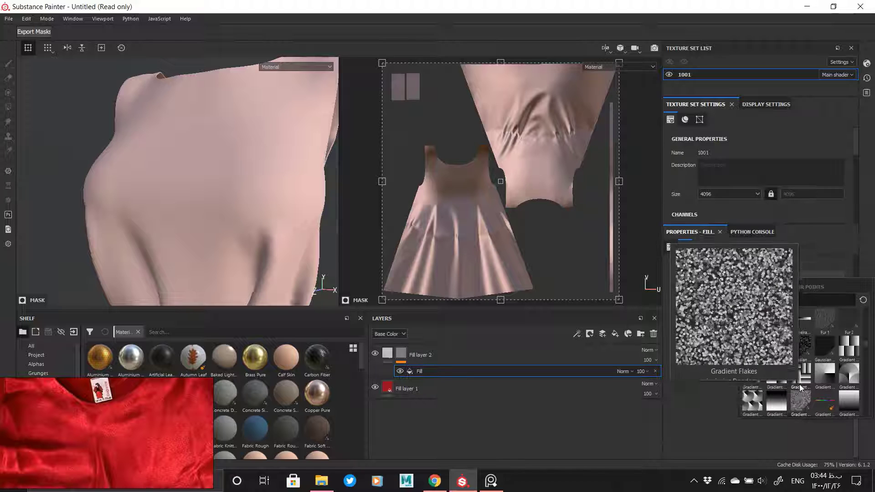
{"action": "mouse_move", "coordinate": [824, 327]}
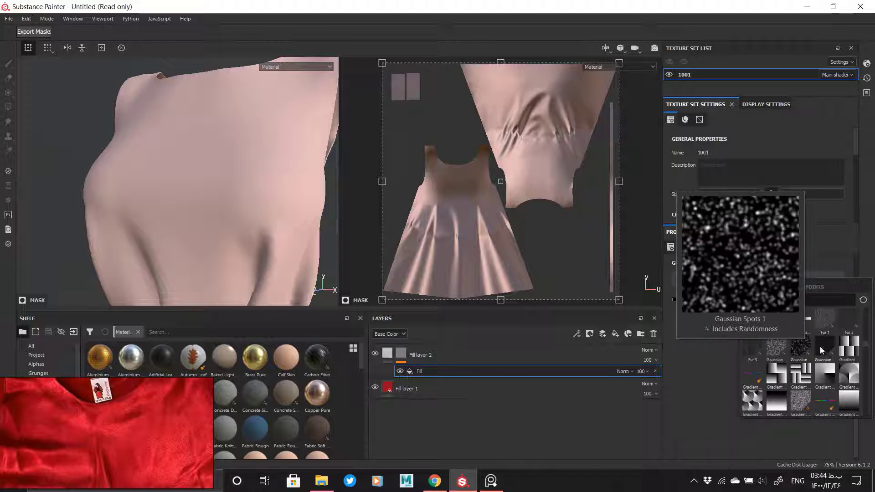
{"action": "left_click", "coordinate": [825, 346]}
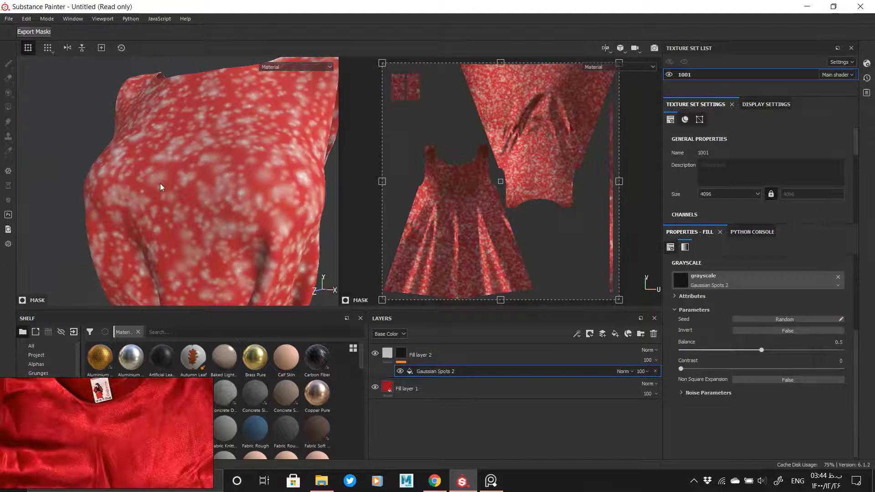
Step: Raise the noise scale of Gaussian Spots 2 to its maximum and set its UV scale to 3
{"action": "left_click_drag", "start_coordinate": [160, 184], "coordinate": [178, 188], "text": "alt"}
{"action": "left_click", "coordinate": [686, 392]}
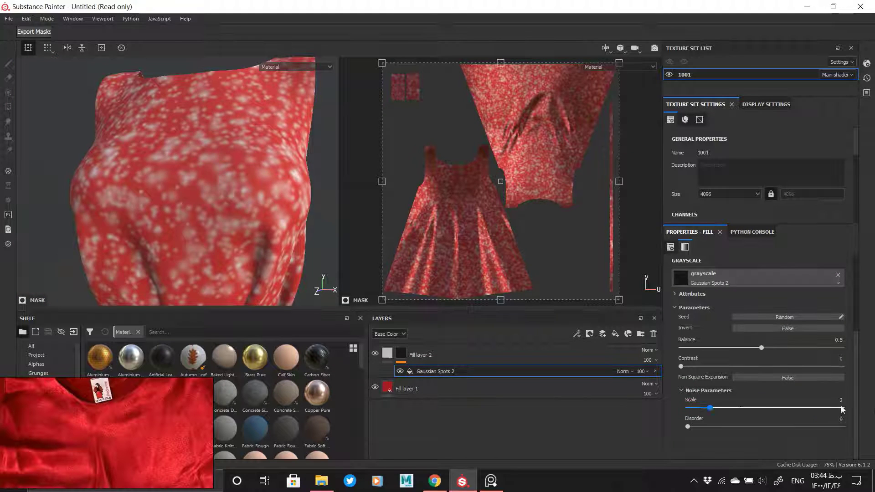
{"action": "left_click", "coordinate": [842, 408]}
{"action": "scroll", "coordinate": [738, 337], "scroll_direction": "up", "scroll_amount": 3}
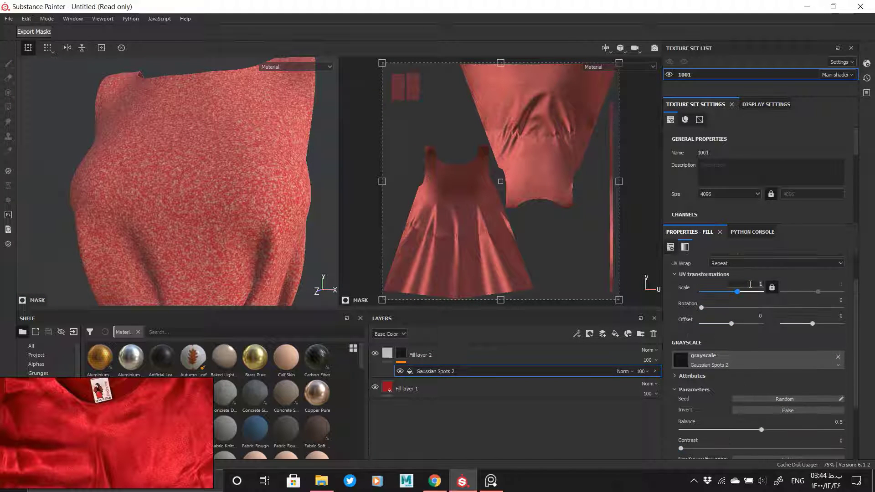
{"action": "key", "text": "Return"}
{"action": "scroll", "coordinate": [750, 284], "scroll_direction": "up", "scroll_amount": 1}
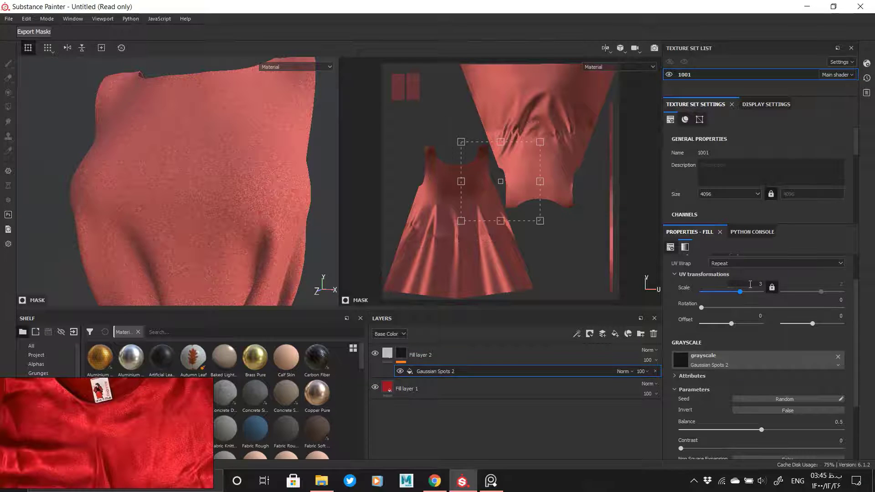
{"action": "left_click_drag", "start_coordinate": [207, 208], "coordinate": [183, 207], "text": "alt"}
Step: Limit Fill layer 2 to the metal and rough channels and set its metallic value to 1
{"action": "key", "text": "Delete"}
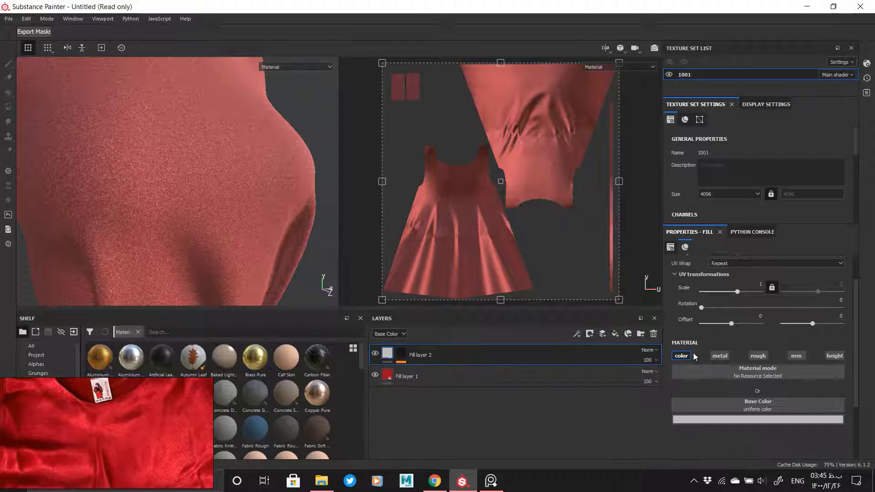
{"action": "left_click_drag", "start_coordinate": [195, 204], "coordinate": [259, 211], "text": "alt"}
{"action": "left_click", "coordinate": [719, 356]}
{"action": "scroll", "coordinate": [728, 386], "scroll_direction": "down", "scroll_amount": 1}
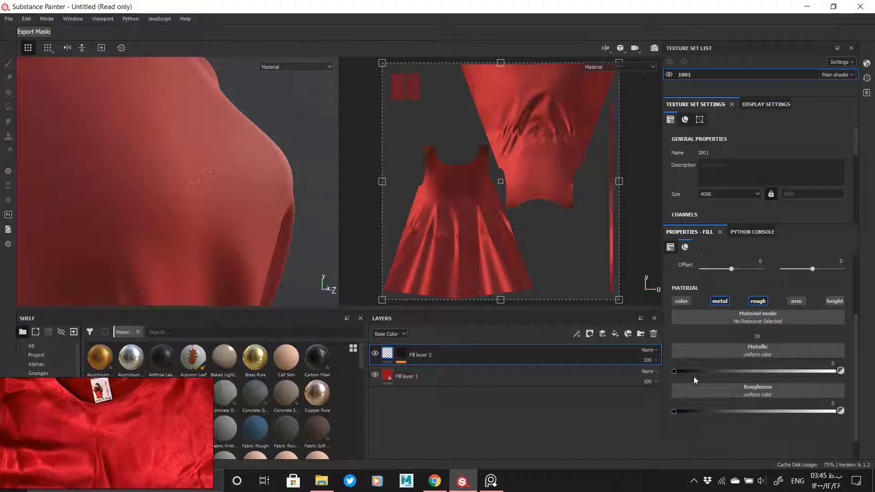
{"action": "left_click_drag", "start_coordinate": [727, 370], "coordinate": [836, 370]}
Step: Display the mask of Fill layer 2 and add a Levels effect above Gaussian Spots 2
{"action": "mouse_move", "coordinate": [219, 191]}
{"action": "left_mouse_down", "text": "alt"}
{"action": "mouse_move", "coordinate": [182, 231]}
{"action": "mouse_move", "coordinate": [167, 231]}
{"action": "mouse_move", "coordinate": [246, 236]}
{"action": "mouse_move", "coordinate": [235, 245]}
{"action": "mouse_move", "coordinate": [196, 213]}
{"action": "mouse_move", "coordinate": [227, 232]}
{"action": "mouse_move", "coordinate": [283, 230]}
{"action": "mouse_move", "coordinate": [446, 387]}
{"action": "left_mouse_up", "text": "alt"}
{"action": "left_click", "coordinate": [401, 354], "text": "alt"}
{"action": "right_click", "coordinate": [439, 371]}
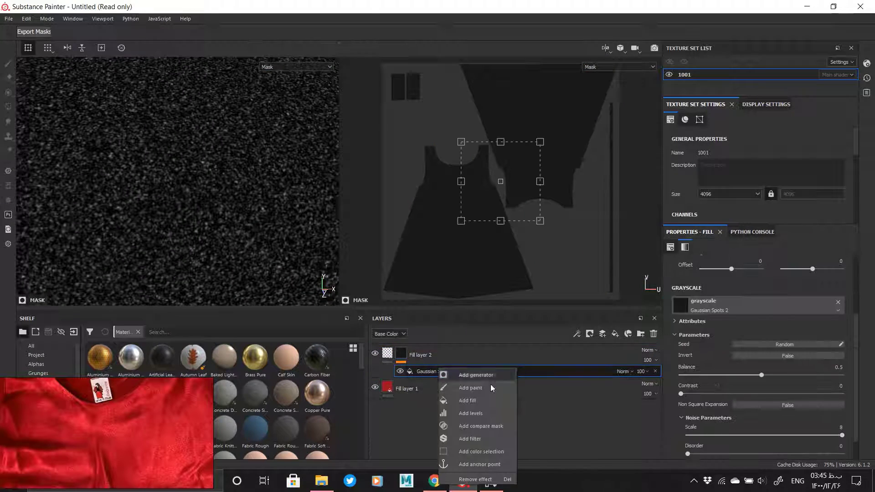
{"action": "left_click", "coordinate": [474, 413]}
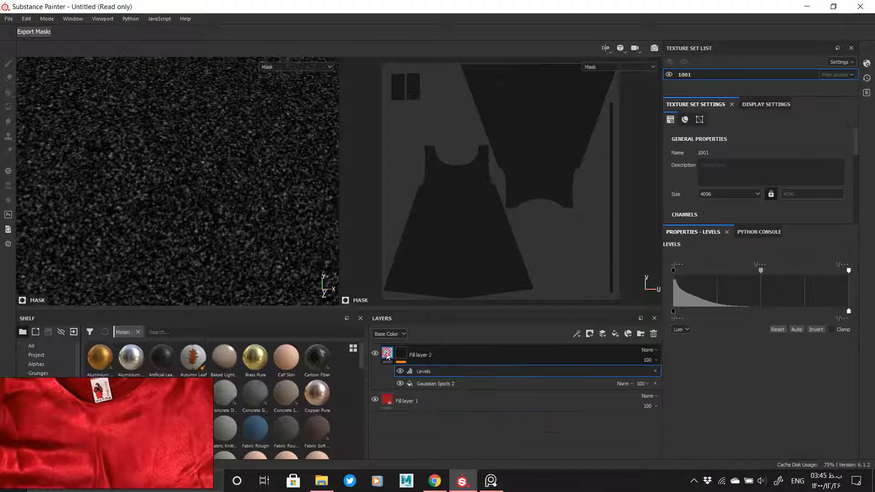
Step: Lower the input white point of the mask's Levels effect and check the speckle on the dress in material view
{"action": "left_click", "coordinate": [488, 351]}
{"action": "left_click", "coordinate": [401, 353], "text": "alt"}
{"action": "left_click", "coordinate": [423, 361]}
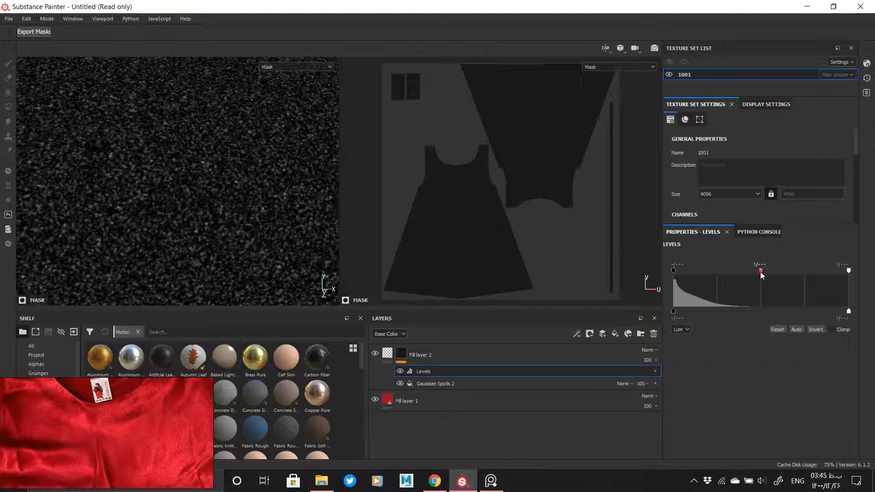
{"action": "mouse_move", "coordinate": [760, 271]}
{"action": "left_mouse_down"}
{"action": "mouse_move", "coordinate": [726, 271]}
{"action": "mouse_move", "coordinate": [759, 275]}
{"action": "left_mouse_up"}
{"action": "mouse_move", "coordinate": [673, 271]}
{"action": "left_mouse_down"}
{"action": "mouse_move", "coordinate": [680, 272]}
{"action": "mouse_move", "coordinate": [673, 270]}
{"action": "left_mouse_up"}
{"action": "left_click_drag", "start_coordinate": [823, 271], "coordinate": [784, 271]}
{"action": "left_click", "coordinate": [387, 354]}
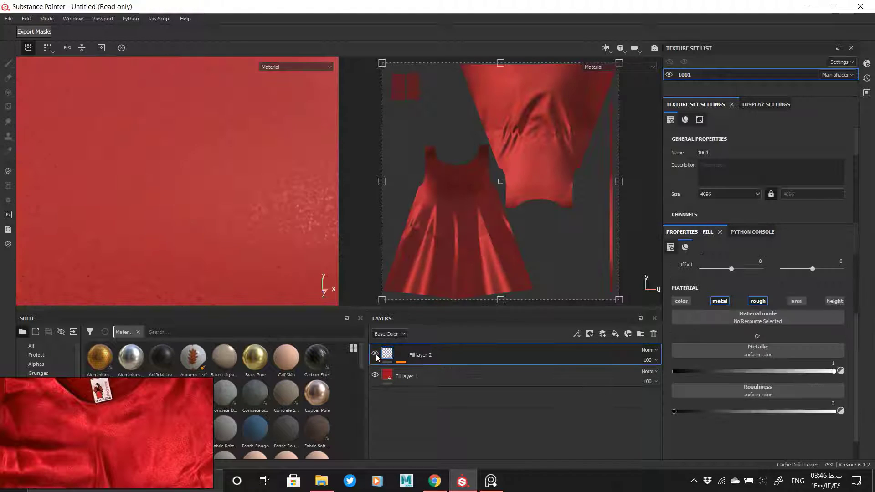
{"action": "left_click_drag", "start_coordinate": [184, 179], "coordinate": [223, 211], "text": "alt"}
{"action": "right_click_drag", "start_coordinate": [223, 211], "coordinate": [205, 239], "text": "alt"}
{"action": "left_click_drag", "start_coordinate": [204, 242], "coordinate": [250, 231], "text": "alt"}
Step: Set the UV scale of Gaussian Spots 2 in the mask to 2 and check the front of the bodice
{"action": "left_click", "coordinate": [401, 354]}
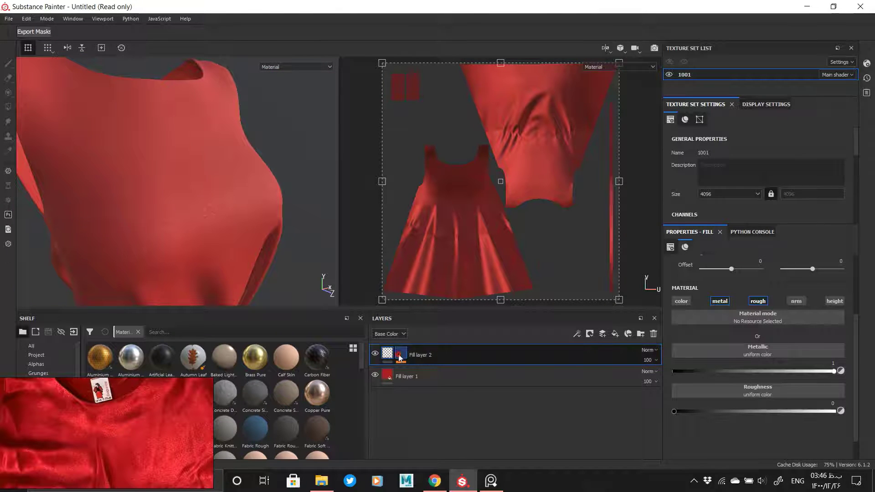
{"action": "left_click", "coordinate": [447, 383]}
{"action": "left_click", "coordinate": [759, 283]}
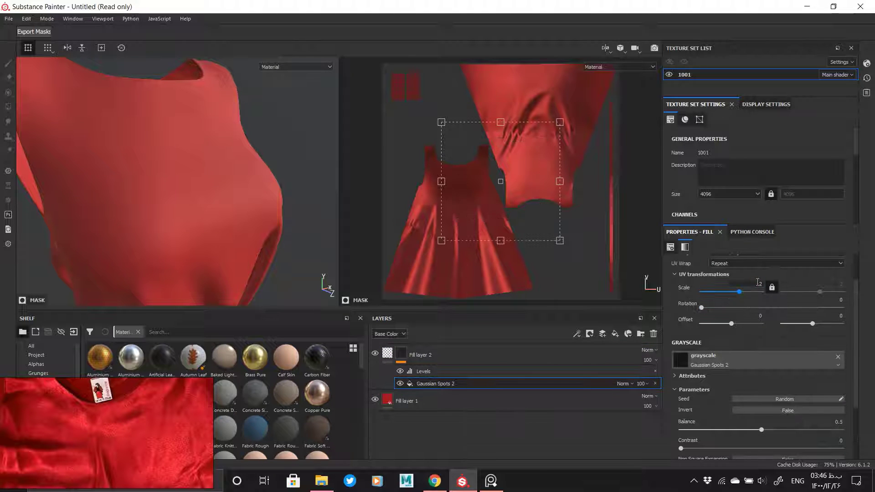
{"action": "left_click_drag", "start_coordinate": [251, 235], "coordinate": [179, 225], "text": "alt"}
{"action": "right_click_drag", "start_coordinate": [179, 225], "coordinate": [223, 275], "text": "alt"}
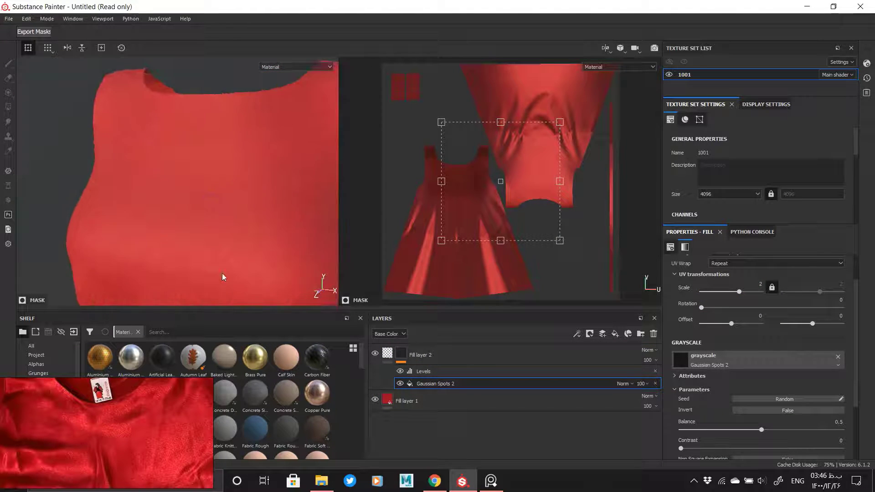
{"action": "right_click_drag", "start_coordinate": [242, 240], "coordinate": [232, 237], "text": "shift"}
Step: Set the environment exposure to 1.1 EV and rotate the lighting to check the highlights on the bodice
{"action": "left_click", "coordinate": [756, 104]}
{"action": "left_click", "coordinate": [770, 218]}
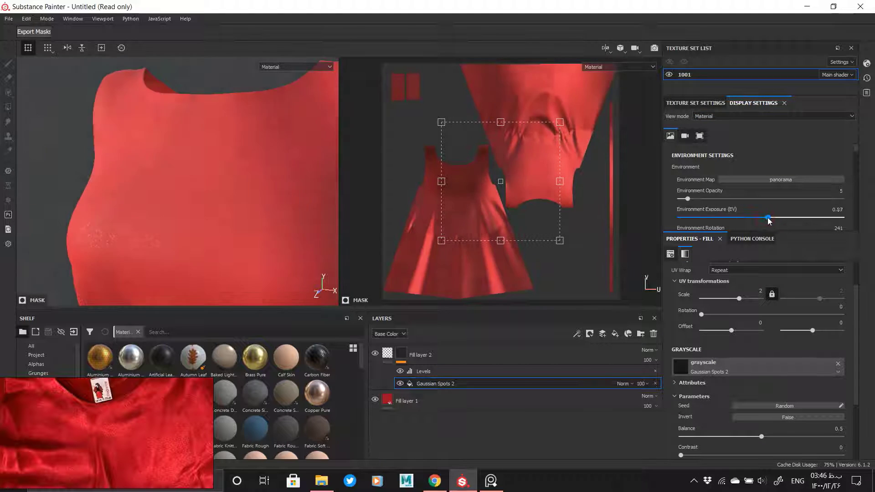
{"action": "right_click_drag", "start_coordinate": [145, 216], "coordinate": [163, 217], "text": "alt"}
{"action": "right_click_drag", "start_coordinate": [159, 218], "coordinate": [214, 212], "text": "shift"}
{"action": "left_click_drag", "start_coordinate": [215, 212], "coordinate": [248, 232], "text": "alt"}
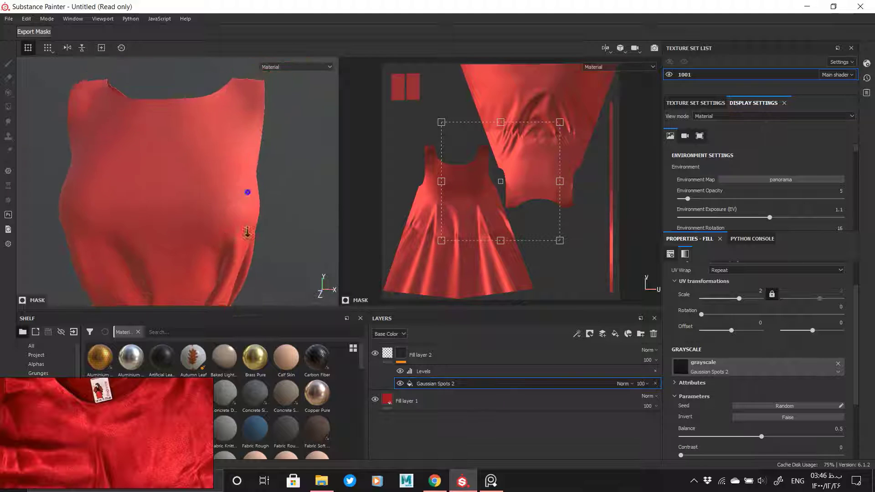
{"action": "right_click_drag", "start_coordinate": [247, 232], "coordinate": [200, 175], "text": "alt"}
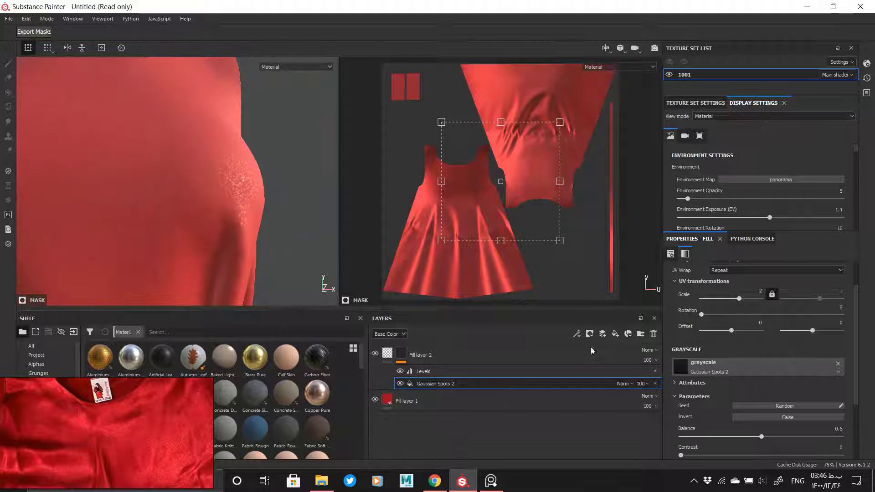
Step: Set the metallic of Fill layer 2 to 0.2263 and its roughness to 0.2542
{"action": "left_click", "coordinate": [391, 356]}
{"action": "scroll", "coordinate": [775, 416], "scroll_direction": "down", "scroll_amount": 2}
{"action": "left_click", "coordinate": [752, 379]}
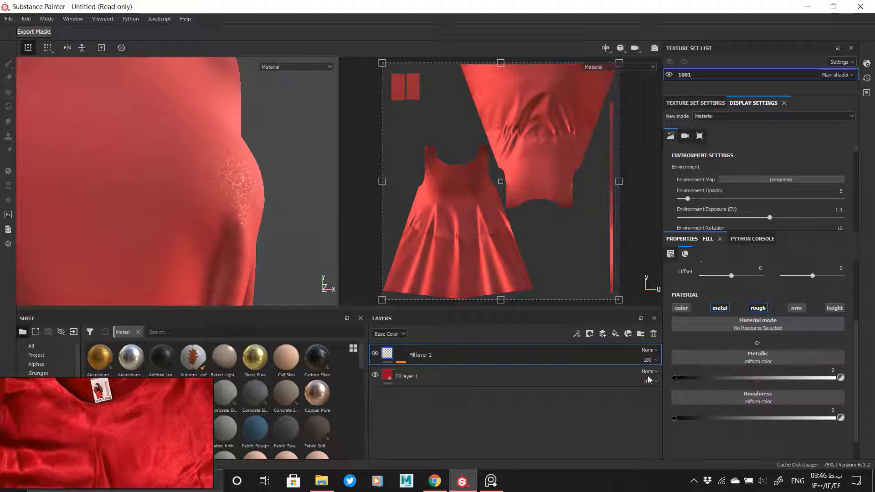
{"action": "left_click_drag", "start_coordinate": [712, 377], "coordinate": [863, 379]}
{"action": "mouse_move", "coordinate": [719, 417]}
{"action": "left_mouse_down"}
{"action": "mouse_move", "coordinate": [684, 417]}
{"action": "mouse_move", "coordinate": [731, 416]}
{"action": "mouse_move", "coordinate": [714, 416]}
{"action": "left_mouse_up"}
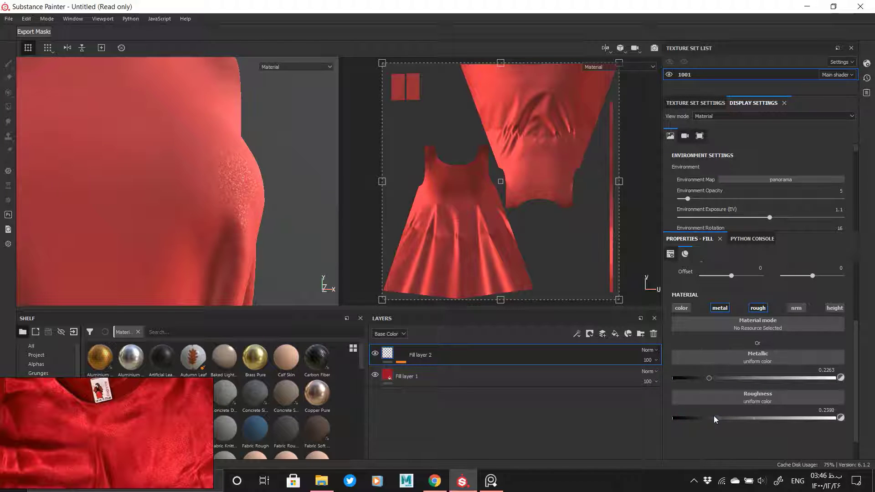
{"action": "left_click_drag", "start_coordinate": [272, 225], "coordinate": [263, 242], "text": "alt"}
Step: Set the roughness of the red Fill layer 1 to 0.7095
{"action": "left_click", "coordinate": [420, 385]}
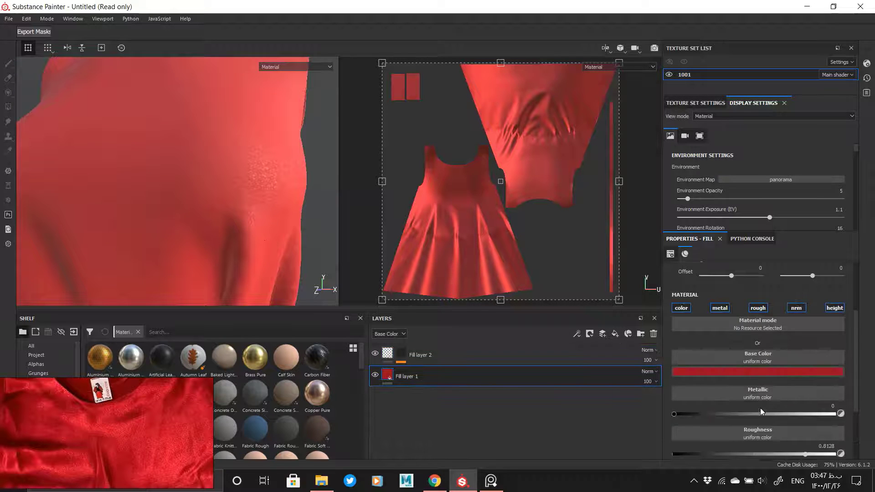
{"action": "scroll", "coordinate": [759, 407], "scroll_direction": "down", "scroll_amount": 2}
{"action": "left_click_drag", "start_coordinate": [796, 401], "coordinate": [788, 398]}
Step: Examine the sheen and speckle of the bodice from several angles under rotated lighting
{"action": "scroll", "coordinate": [160, 213], "scroll_direction": "down", "scroll_amount": 5}
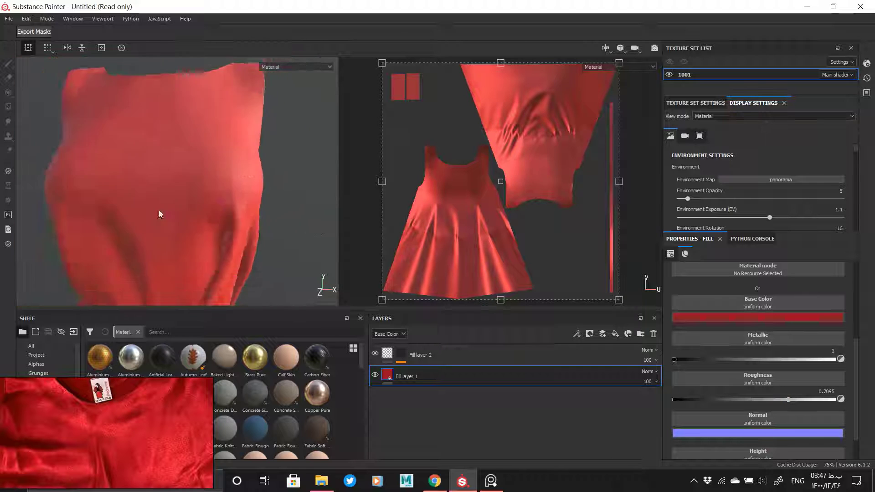
{"action": "left_click_drag", "start_coordinate": [160, 212], "coordinate": [197, 242], "text": "alt"}
{"action": "right_click_drag", "start_coordinate": [197, 241], "coordinate": [166, 238], "text": "shift"}
{"action": "left_click_drag", "start_coordinate": [132, 214], "coordinate": [170, 216], "text": "alt"}
{"action": "right_click_drag", "start_coordinate": [170, 217], "coordinate": [203, 209], "text": "alt"}
{"action": "middle_click_drag", "start_coordinate": [203, 210], "coordinate": [191, 230], "text": "alt"}
{"action": "left_click_drag", "start_coordinate": [75, 188], "coordinate": [207, 192], "text": "alt"}
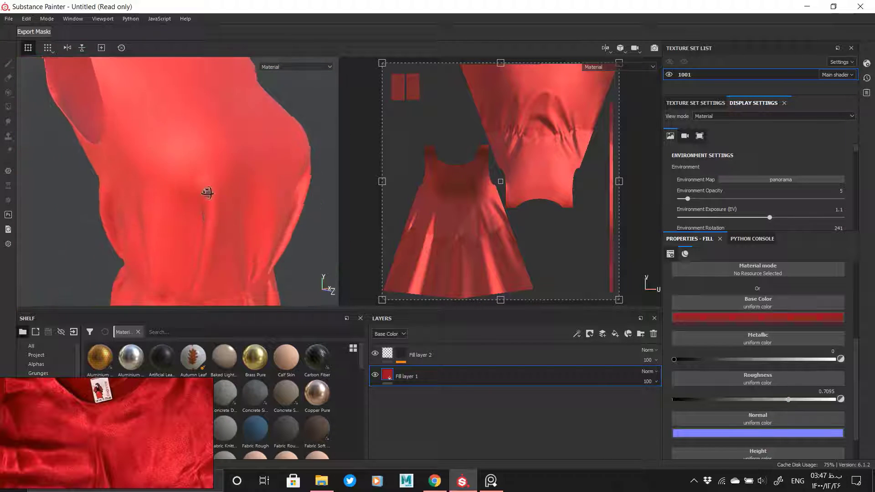
{"action": "right_click_drag", "start_coordinate": [207, 191], "coordinate": [218, 240], "text": "alt"}
Step: Duplicate Fill layer 2 and clear the effects from the copy's mask
{"action": "right_click", "coordinate": [439, 356]}
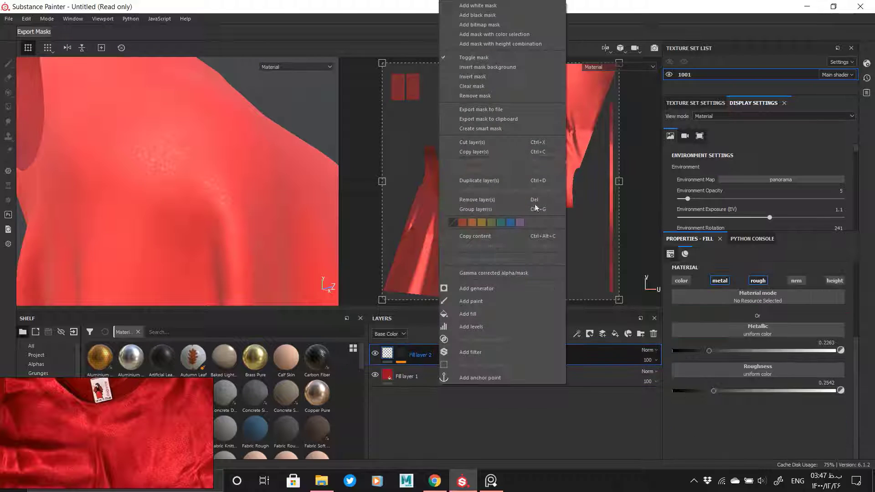
{"action": "left_click", "coordinate": [478, 181]}
{"action": "right_click", "coordinate": [401, 355]}
{"action": "left_click", "coordinate": [434, 171]}
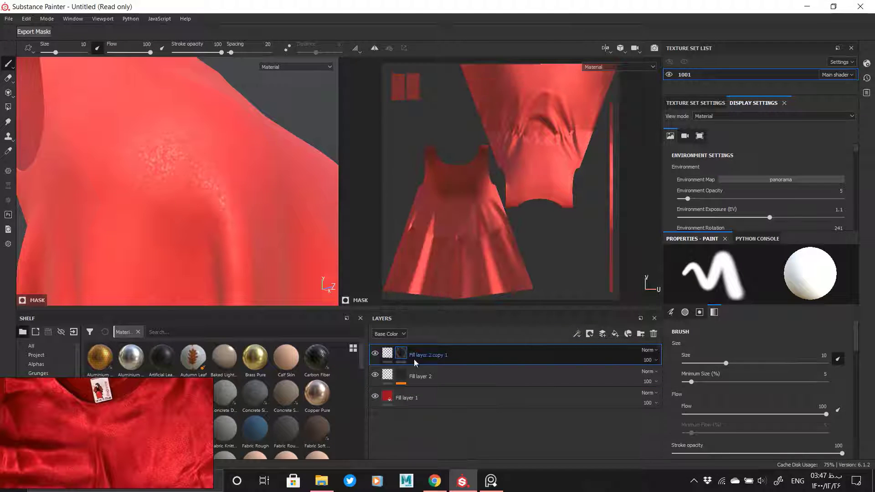
Step: Add a fill effect to the copied layer's mask and assign Blue Noise Fast as its grayscale
{"action": "right_click", "coordinate": [402, 358]}
{"action": "left_click", "coordinate": [431, 286]}
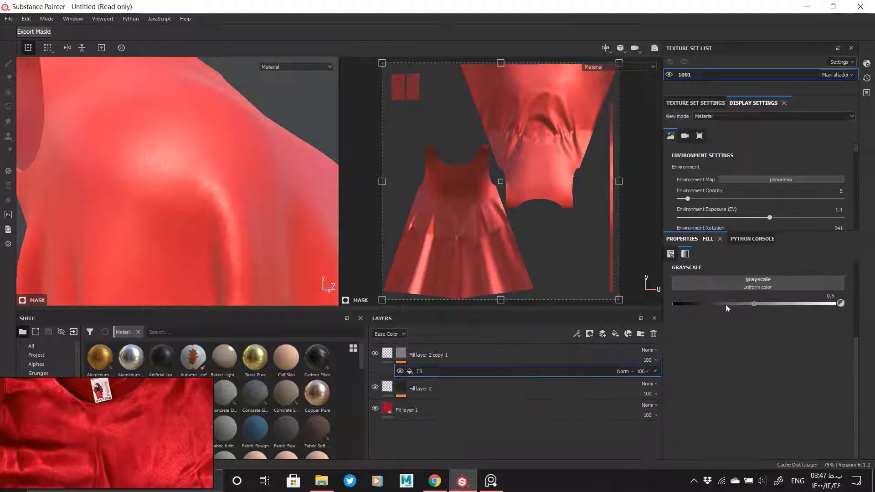
{"action": "left_click", "coordinate": [756, 287]}
{"action": "left_click", "coordinate": [820, 405]}
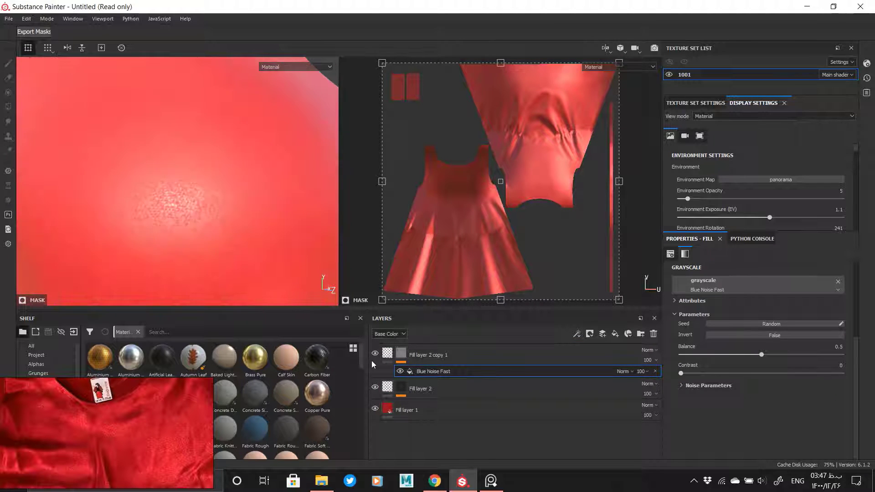
Step: Set the blending mode of Fill layer 2 copy 1 to Linear dodge (Add) for the Base Color and Roughness channels
{"action": "left_click", "coordinate": [647, 350]}
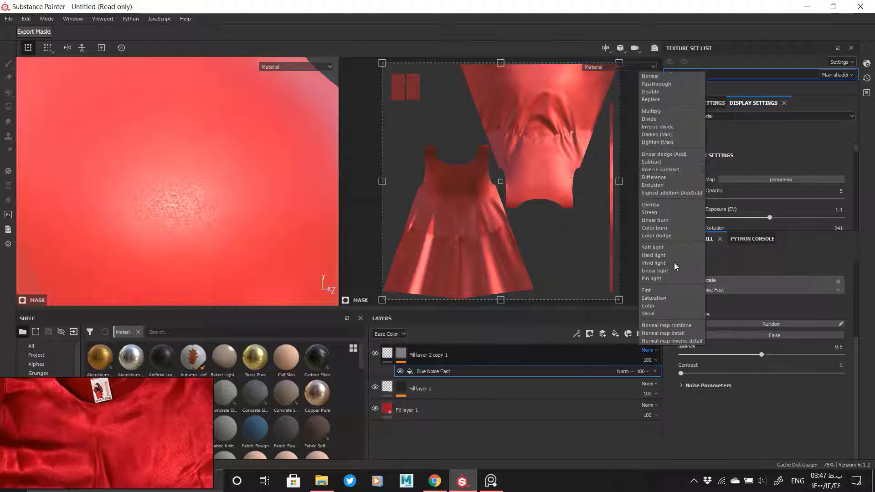
{"action": "left_click", "coordinate": [677, 119]}
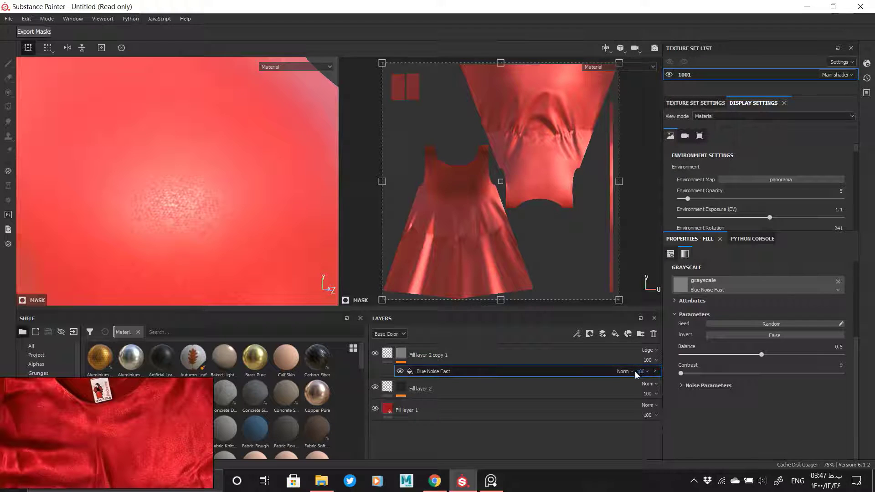
{"action": "left_click", "coordinate": [388, 334]}
{"action": "left_click", "coordinate": [388, 353]}
{"action": "left_click", "coordinate": [648, 351]}
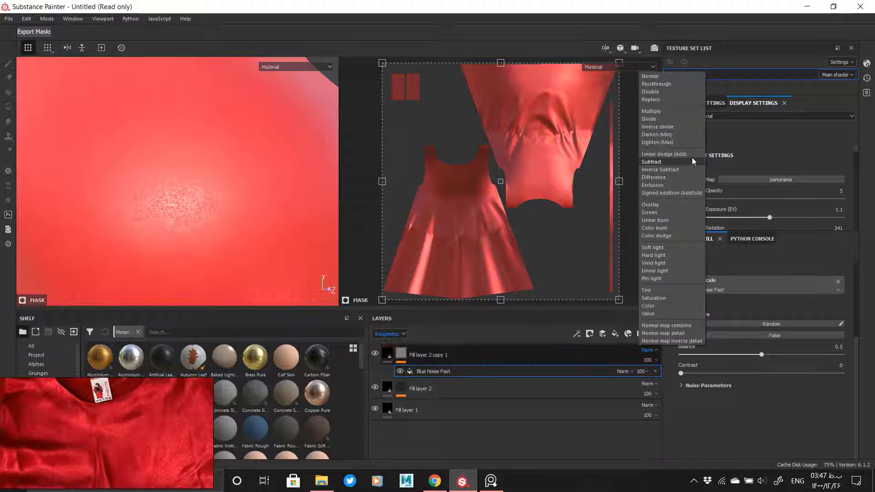
{"action": "left_click", "coordinate": [690, 155]}
{"action": "left_click_drag", "start_coordinate": [213, 210], "coordinate": [151, 199], "text": "alt"}
{"action": "middle_click_drag", "start_coordinate": [151, 202], "coordinate": [82, 256], "text": "alt"}
{"action": "left_click_drag", "start_coordinate": [82, 256], "coordinate": [166, 233], "text": "alt"}
{"action": "right_click_drag", "start_coordinate": [167, 239], "coordinate": [194, 242], "text": "shift"}
{"action": "left_click_drag", "start_coordinate": [175, 237], "coordinate": [191, 236], "text": "alt"}
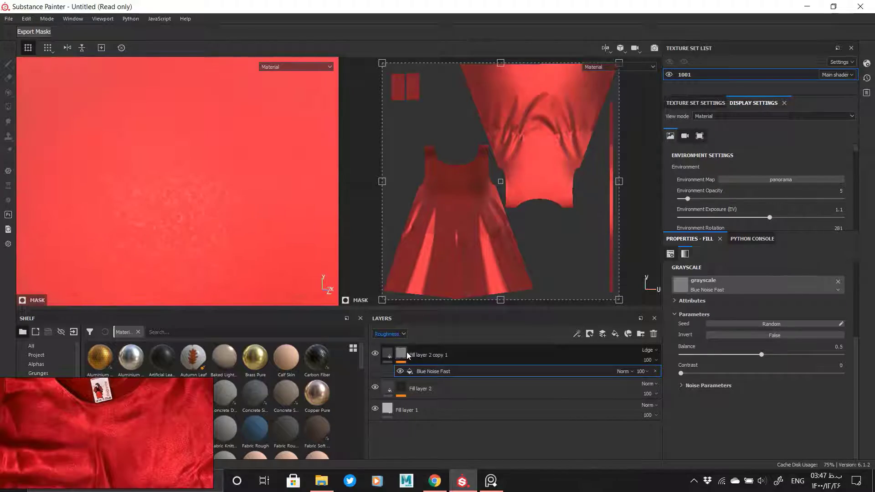
Step: Display the mask of Fill layer 2 copy 1 and try out the Blue Noise Fast rotation, ending at 1
{"action": "left_click", "coordinate": [402, 354], "text": "alt"}
{"action": "left_click", "coordinate": [422, 371]}
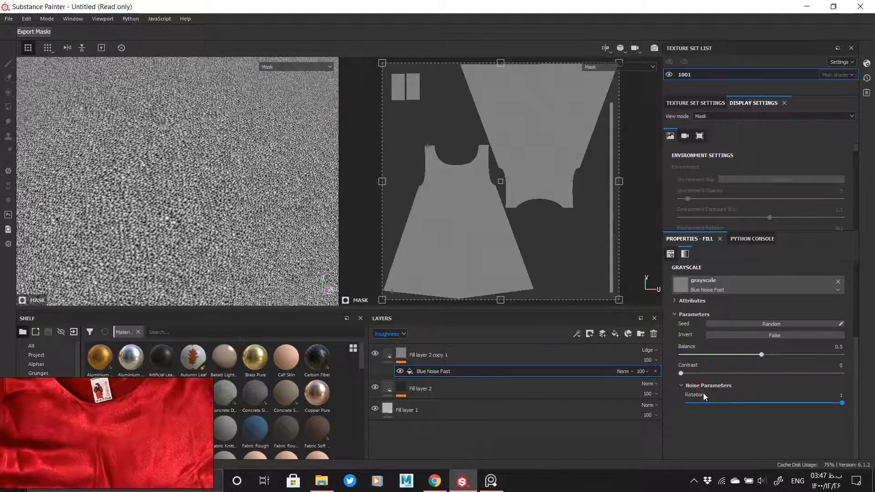
{"action": "left_click_drag", "start_coordinate": [728, 400], "coordinate": [872, 401]}
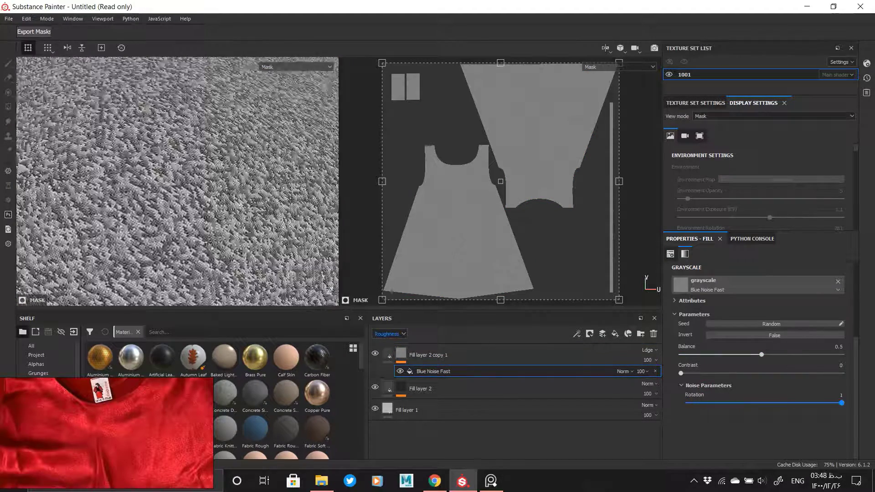
Step: Turn off the metal channel of Fill layer 2 copy 1 and lower its roughness to the minimum
{"action": "left_click", "coordinate": [387, 354]}
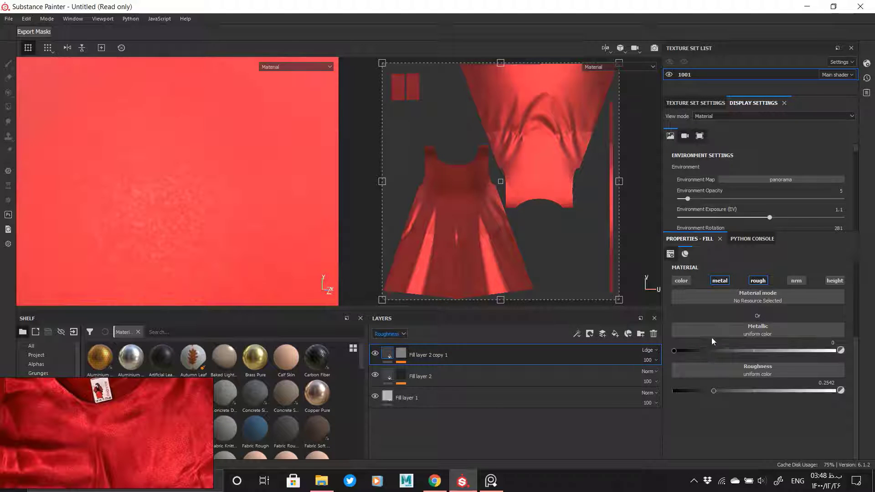
{"action": "left_click", "coordinate": [720, 281]}
{"action": "left_click_drag", "start_coordinate": [833, 350], "coordinate": [634, 349]}
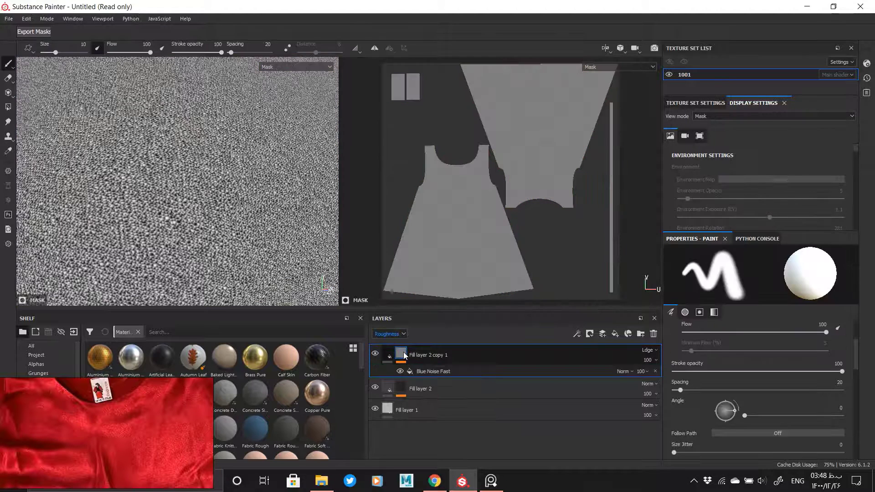
Step: Set the UV scale of the mask's Blue Noise Fast to 0.5 and the copied layer's roughness to 0.1564
{"action": "type", "text": "0.5"}
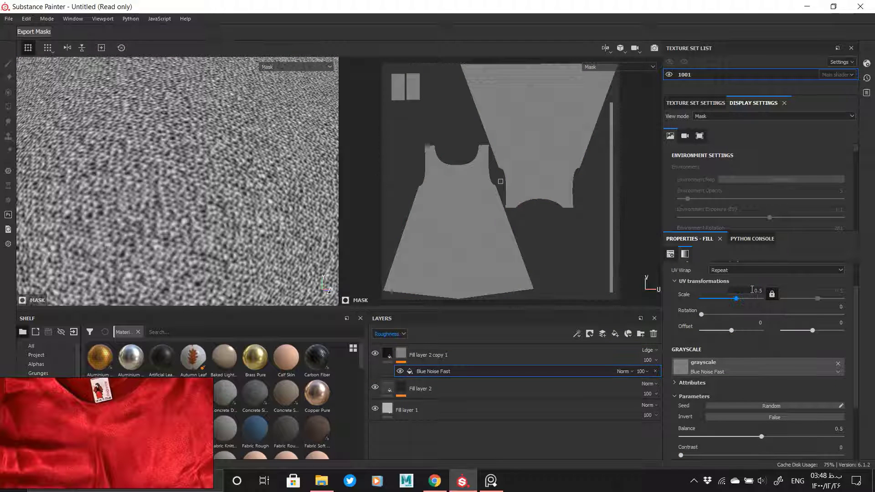
{"action": "left_click", "coordinate": [401, 354]}
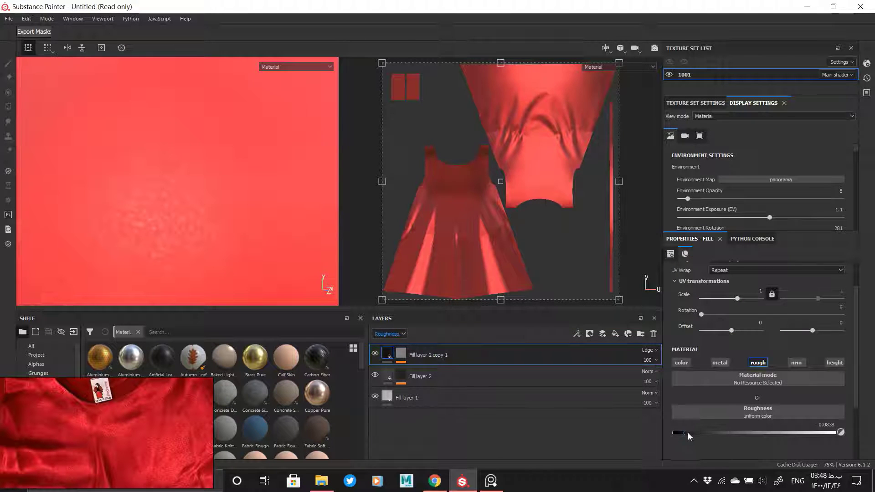
{"action": "mouse_move", "coordinate": [688, 432]}
{"action": "left_mouse_down"}
{"action": "mouse_move", "coordinate": [766, 422]}
{"action": "mouse_move", "coordinate": [631, 427]}
{"action": "left_mouse_up"}
{"action": "scroll", "coordinate": [254, 191], "scroll_direction": "down", "scroll_amount": 3}
{"action": "left_click_drag", "start_coordinate": [254, 191], "coordinate": [185, 230], "text": "alt"}
{"action": "scroll", "coordinate": [186, 230], "scroll_direction": "down", "scroll_amount": 2}
{"action": "right_click_drag", "start_coordinate": [186, 230], "coordinate": [215, 221], "text": "shift"}
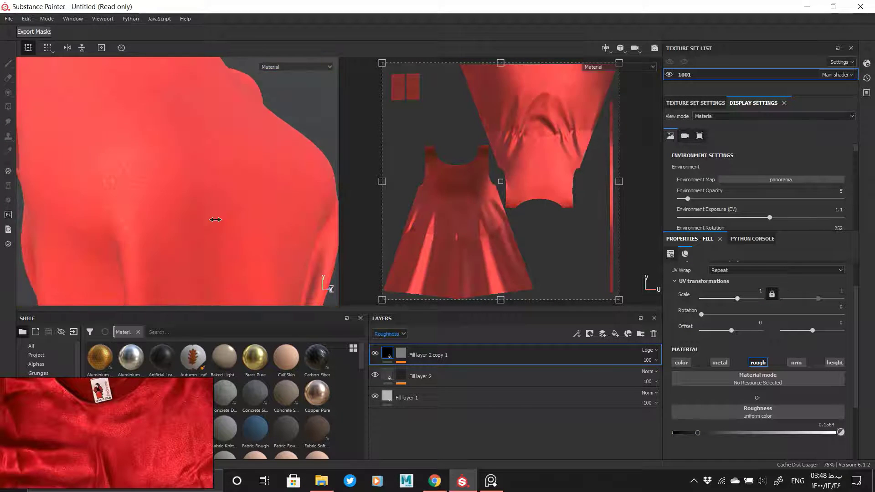
Step: Enable the height channel of Fill layer 2 copy 1 at 0.0279 and lower its roughness to 0
{"action": "left_click", "coordinate": [834, 362]}
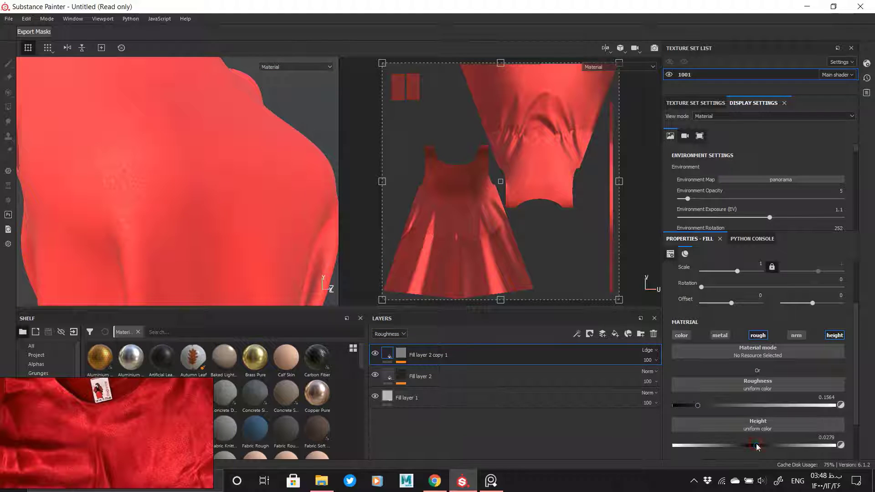
{"action": "scroll", "coordinate": [192, 190], "scroll_direction": "up", "scroll_amount": 2}
{"action": "scroll", "coordinate": [191, 191], "scroll_direction": "up", "scroll_amount": 3}
{"action": "left_click_drag", "start_coordinate": [191, 195], "coordinate": [201, 175], "text": "alt"}
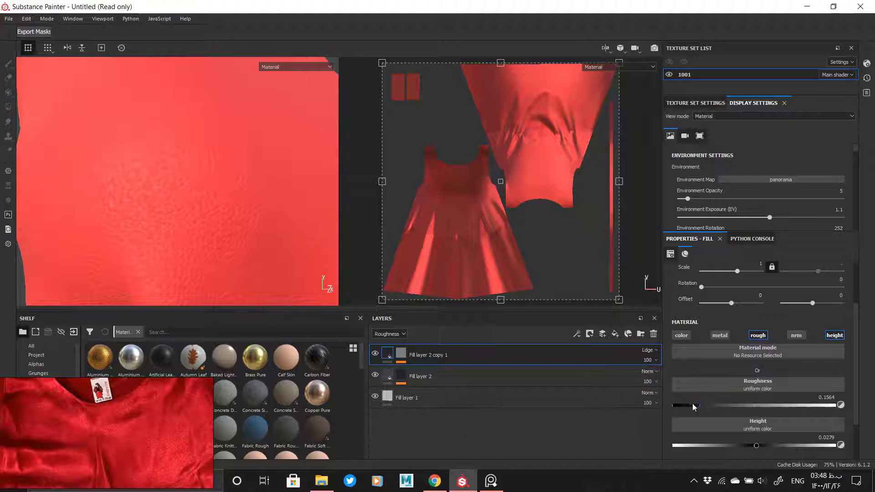
{"action": "left_click_drag", "start_coordinate": [675, 405], "coordinate": [766, 405]}
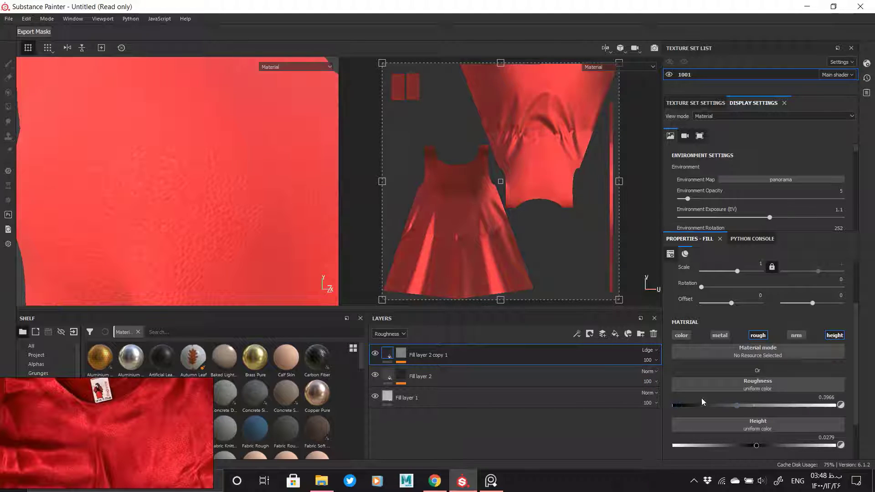
{"action": "left_click_drag", "start_coordinate": [701, 402], "coordinate": [673, 404]}
Step: Set the Roughness blending mode of Fill layer 2 copy 1 to Multiply and raise its roughness to 0.7877
{"action": "left_click", "coordinate": [649, 350]}
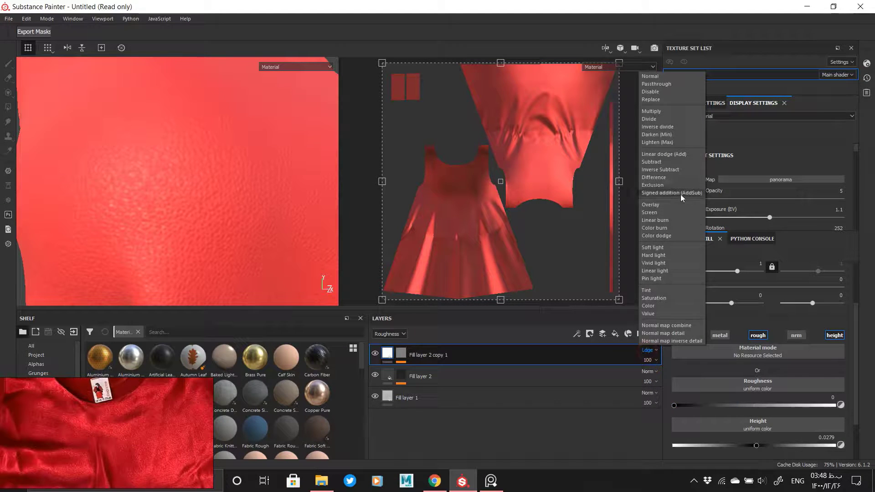
{"action": "left_click", "coordinate": [660, 113]}
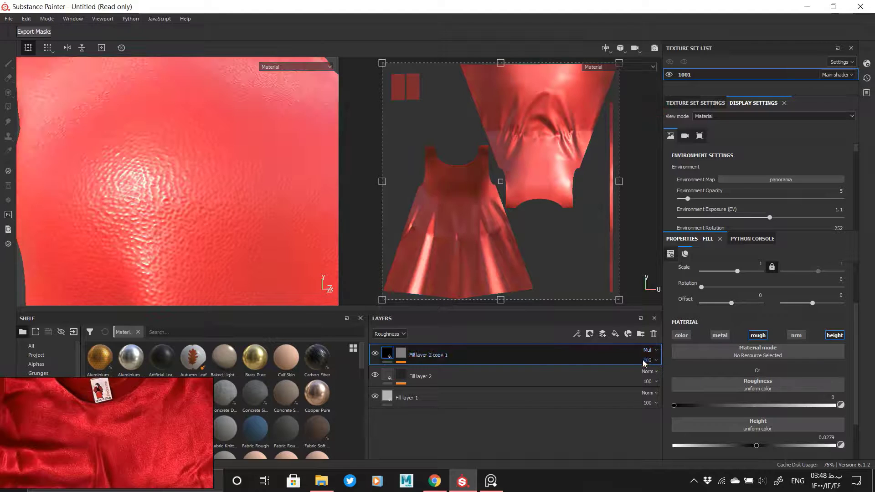
{"action": "mouse_move", "coordinate": [687, 405]}
{"action": "left_mouse_down"}
{"action": "mouse_move", "coordinate": [833, 405]}
{"action": "mouse_move", "coordinate": [830, 381]}
{"action": "mouse_move", "coordinate": [842, 408]}
{"action": "left_mouse_up"}
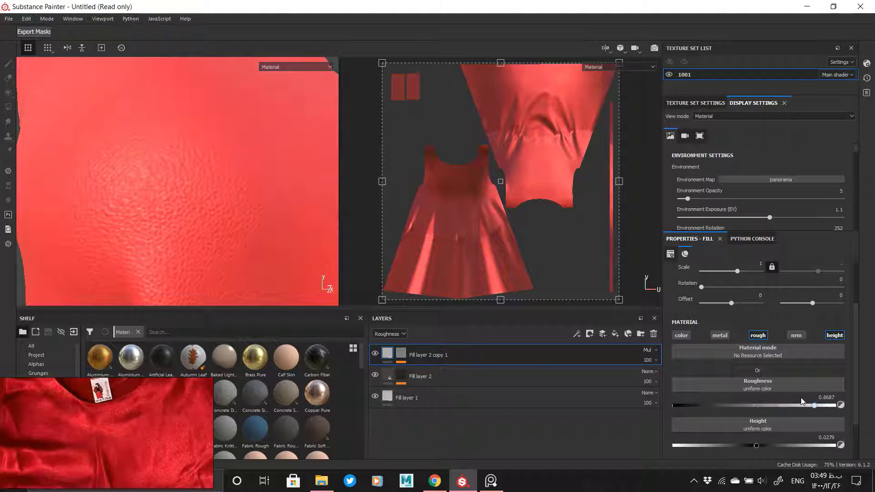
{"action": "left_click_drag", "start_coordinate": [238, 243], "coordinate": [191, 237], "text": "alt"}
Step: Turn off the height channel of Fill layer 2 copy 1 and set its roughness to 0.8939
{"action": "left_click", "coordinate": [834, 334]}
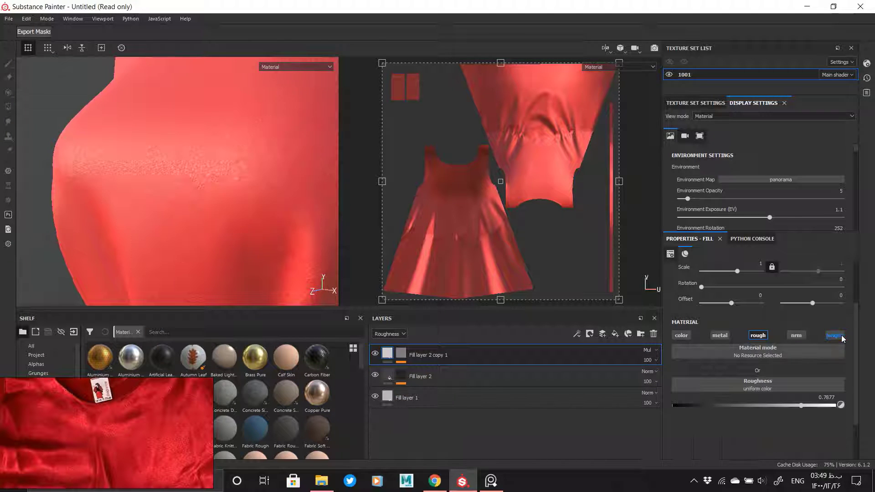
{"action": "left_click_drag", "start_coordinate": [255, 214], "coordinate": [235, 230], "text": "alt"}
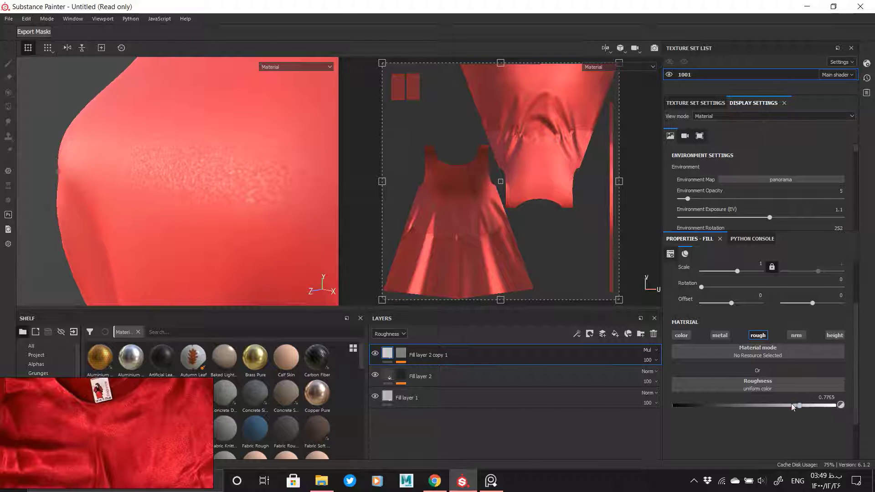
{"action": "left_click_drag", "start_coordinate": [769, 403], "coordinate": [830, 407]}
{"action": "left_click_drag", "start_coordinate": [245, 213], "coordinate": [178, 199], "text": "alt"}
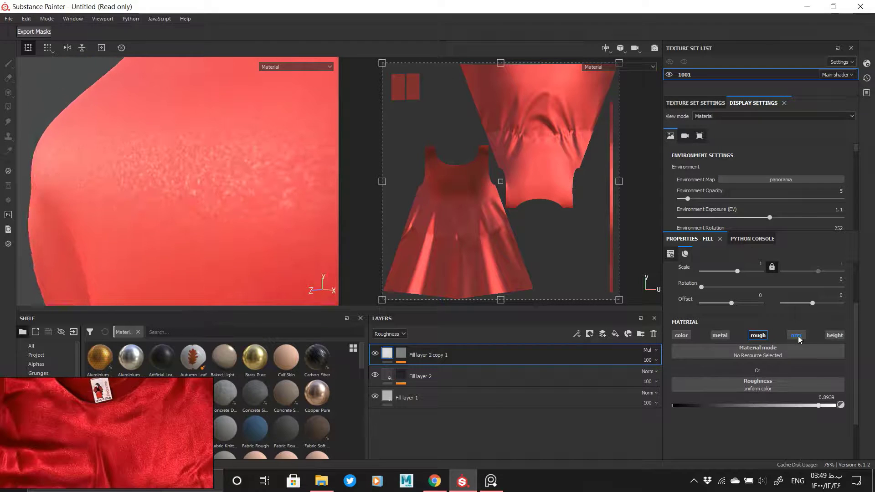
Step: Try the height channel on Fill layer 2 copy 1, and on Fill layer 2 with a height of 0.0335
{"action": "left_click", "coordinate": [834, 335]}
{"action": "left_click_drag", "start_coordinate": [758, 444], "coordinate": [763, 433]}
{"action": "left_click", "coordinate": [388, 375]}
{"action": "left_click", "coordinate": [836, 336]}
{"action": "scroll", "coordinate": [807, 401], "scroll_direction": "down", "scroll_amount": 2}
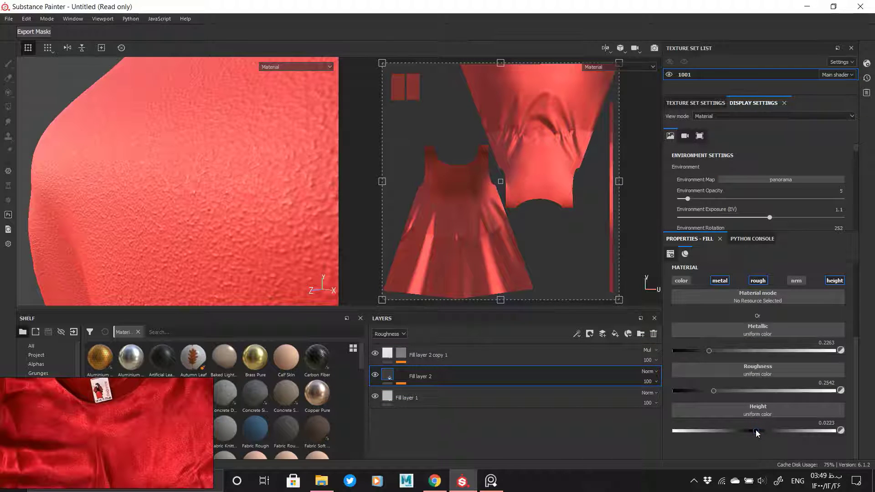
{"action": "left_click_drag", "start_coordinate": [754, 430], "coordinate": [758, 428]}
{"action": "left_click_drag", "start_coordinate": [343, 240], "coordinate": [281, 213], "text": "alt"}
{"action": "right_click_drag", "start_coordinate": [281, 212], "coordinate": [244, 217], "text": "alt"}
{"action": "left_click_drag", "start_coordinate": [243, 217], "coordinate": [191, 180], "text": "alt"}
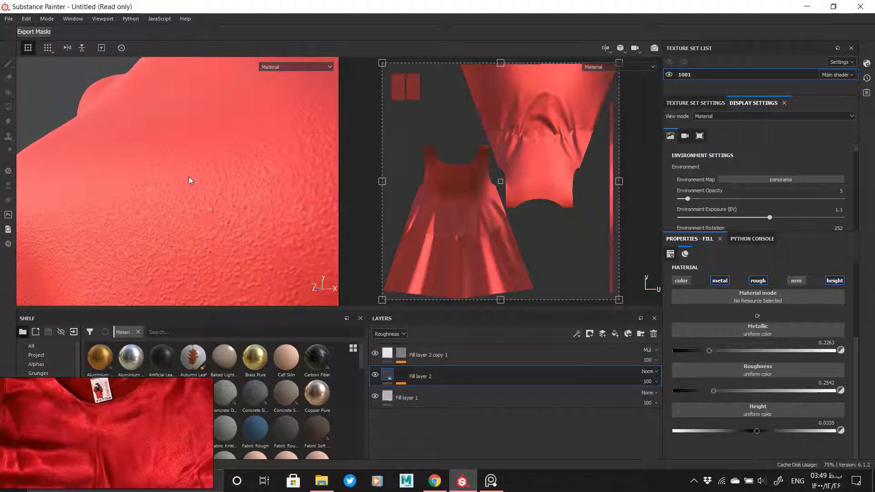
Step: Add a fill layer above Fill layer 2 copy 1 and turn off all its channels except color
{"action": "left_click", "coordinate": [483, 355]}
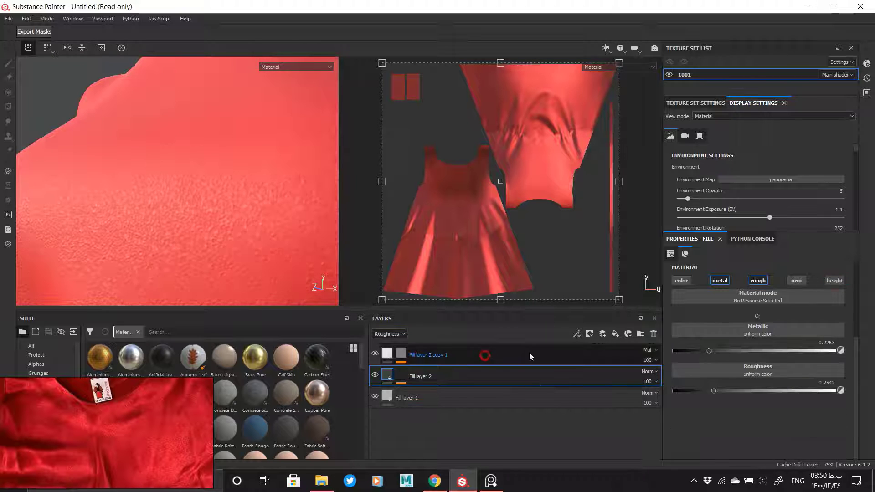
{"action": "left_click", "coordinate": [615, 333]}
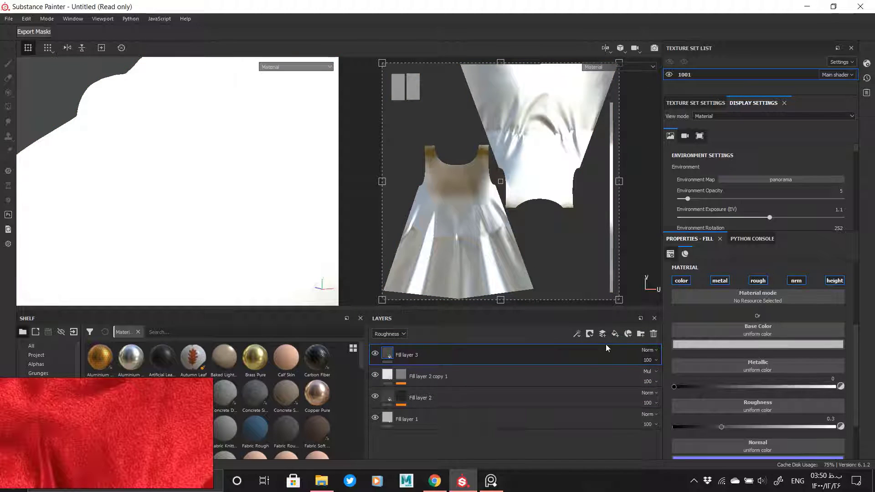
{"action": "scroll", "coordinate": [262, 199], "scroll_direction": "down", "scroll_amount": 5}
{"action": "left_click_drag", "start_coordinate": [133, 197], "coordinate": [177, 166], "text": "alt"}
{"action": "scroll", "coordinate": [178, 166], "scroll_direction": "up", "scroll_amount": 2}
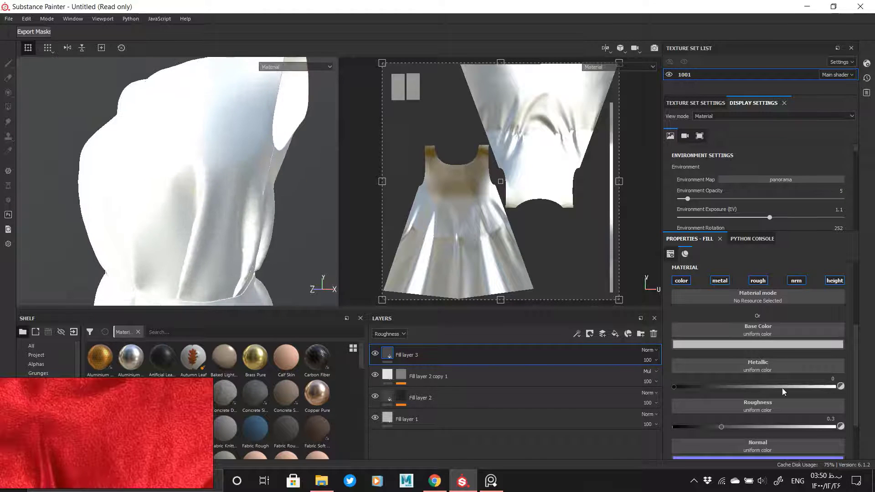
{"action": "scroll", "coordinate": [783, 391], "scroll_direction": "up", "scroll_amount": 2}
{"action": "left_click", "coordinate": [679, 336]}
{"action": "left_click", "coordinate": [720, 336]}
{"action": "left_click", "coordinate": [765, 335]}
{"action": "left_click", "coordinate": [796, 336]}
{"action": "left_click", "coordinate": [832, 337]}
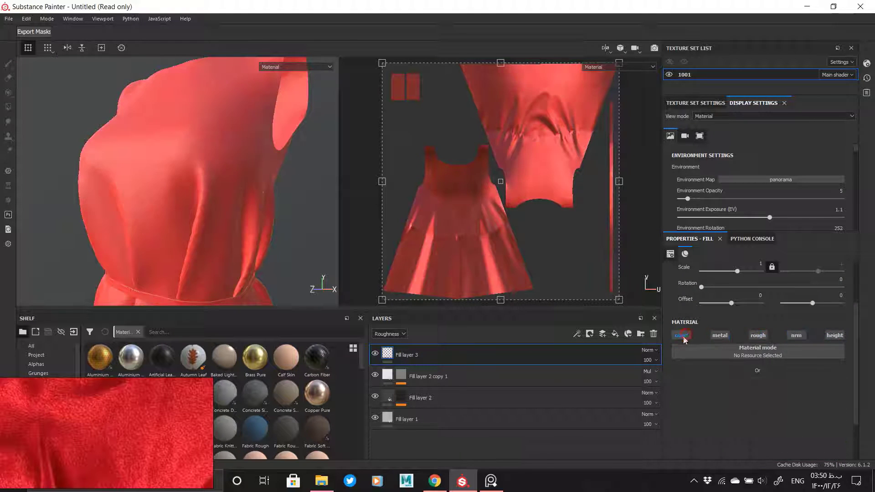
{"action": "left_click", "coordinate": [683, 337]}
Step: Give Fill layer 3 a black mask with a fill that uses the Directional Noise 4 texture
{"action": "right_click", "coordinate": [397, 360]}
{"action": "left_click", "coordinate": [438, 15]}
{"action": "right_click", "coordinate": [401, 353]}
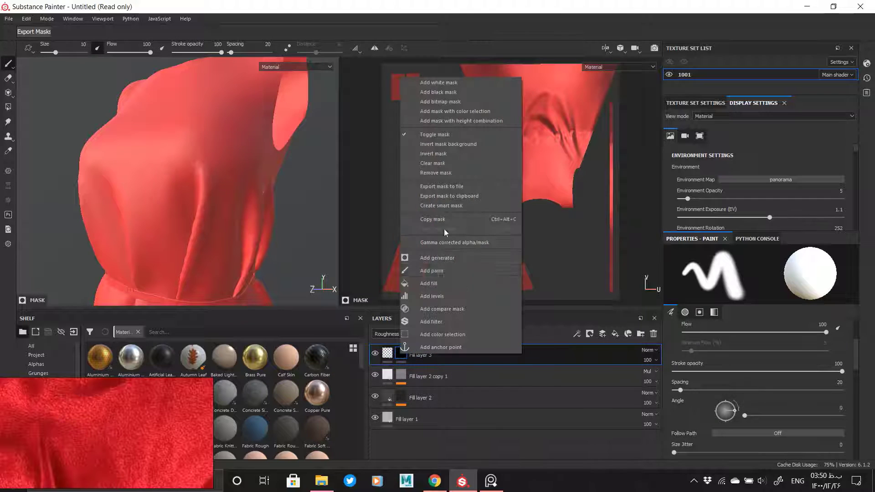
{"action": "left_click", "coordinate": [437, 285]}
{"action": "left_click", "coordinate": [747, 337]}
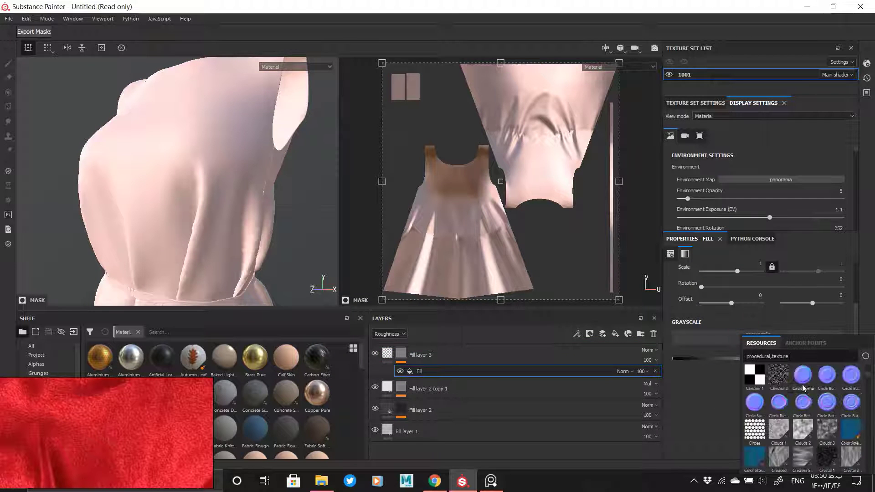
{"action": "mouse_move", "coordinate": [827, 409]}
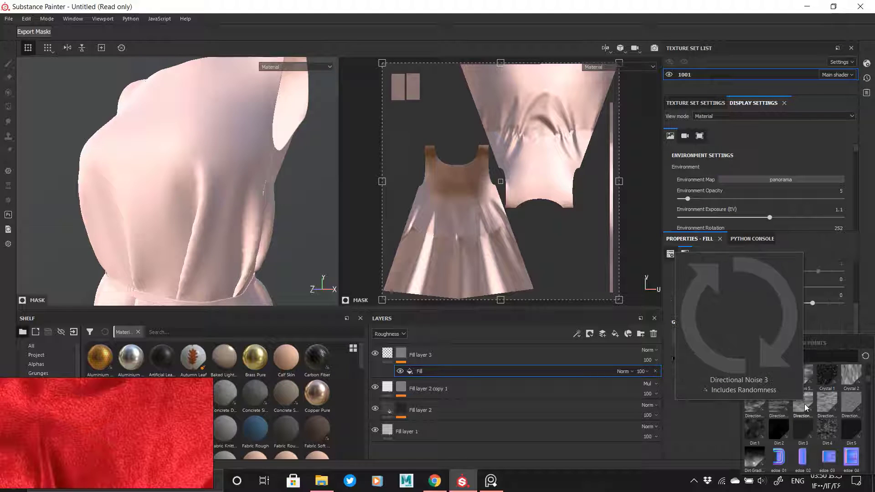
{"action": "left_click", "coordinate": [825, 401]}
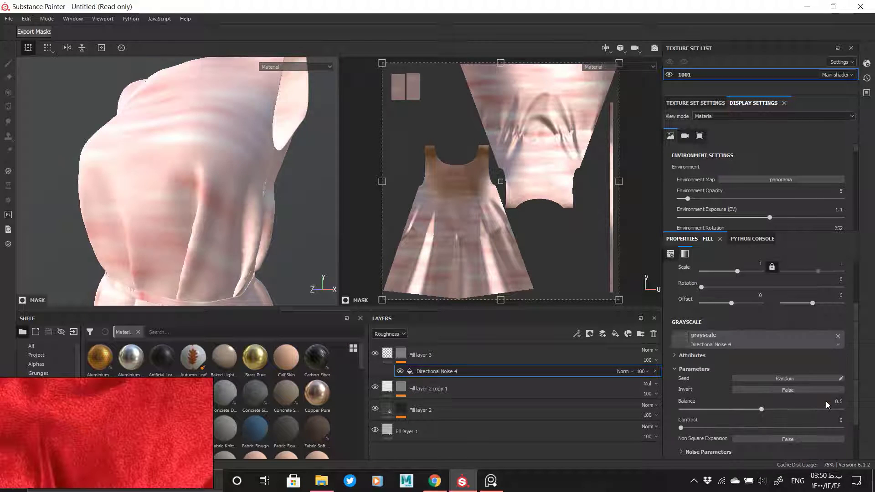
Step: Set the Directional Noise 4 scale to 8 and its angle to 87 in the noise parameters
{"action": "left_click", "coordinate": [707, 451]}
{"action": "scroll", "coordinate": [757, 410], "scroll_direction": "down", "scroll_amount": 3}
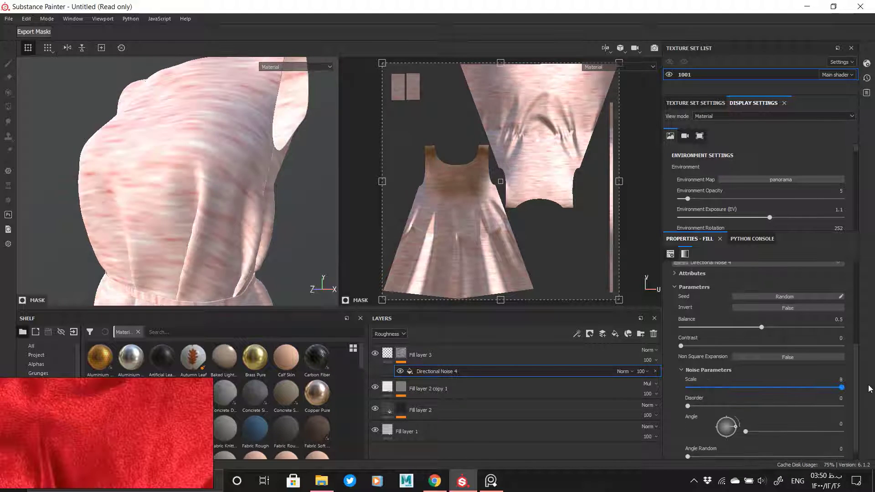
{"action": "scroll", "coordinate": [743, 409], "scroll_direction": "down", "scroll_amount": 1}
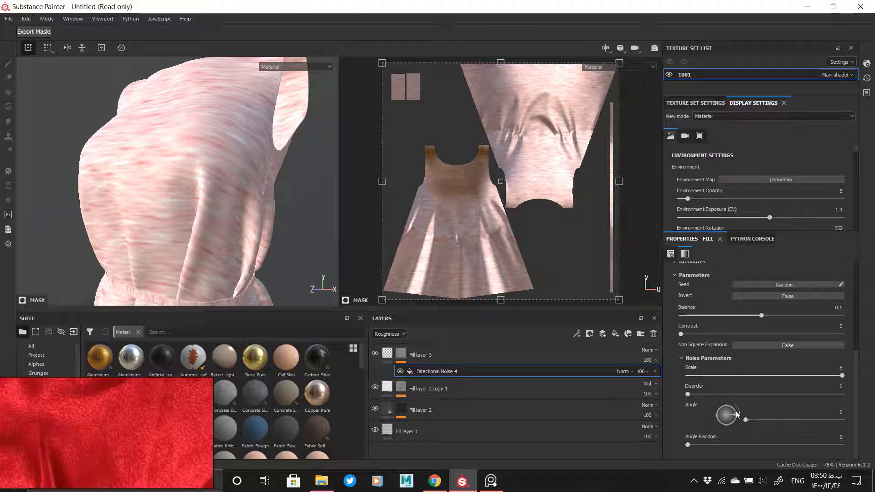
{"action": "left_click_drag", "start_coordinate": [726, 409], "coordinate": [726, 403]}
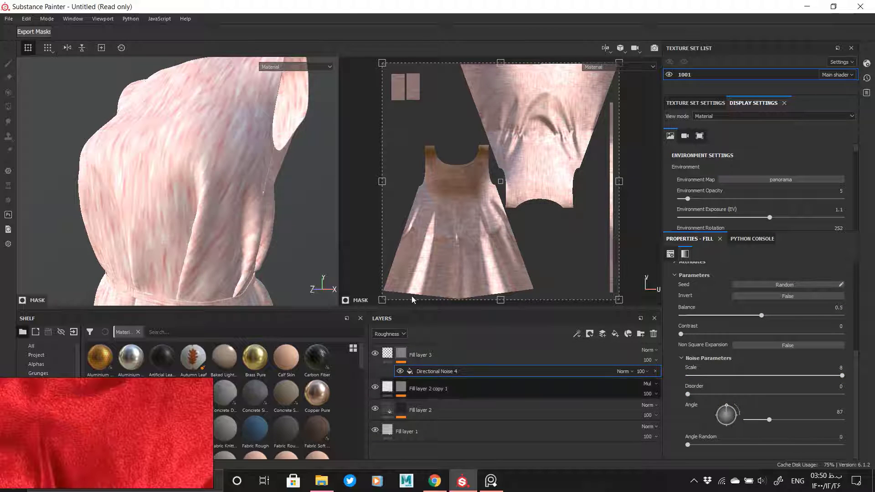
{"action": "scroll", "coordinate": [212, 217], "scroll_direction": "up", "scroll_amount": 5}
{"action": "scroll", "coordinate": [212, 217], "scroll_direction": "down", "scroll_amount": 2}
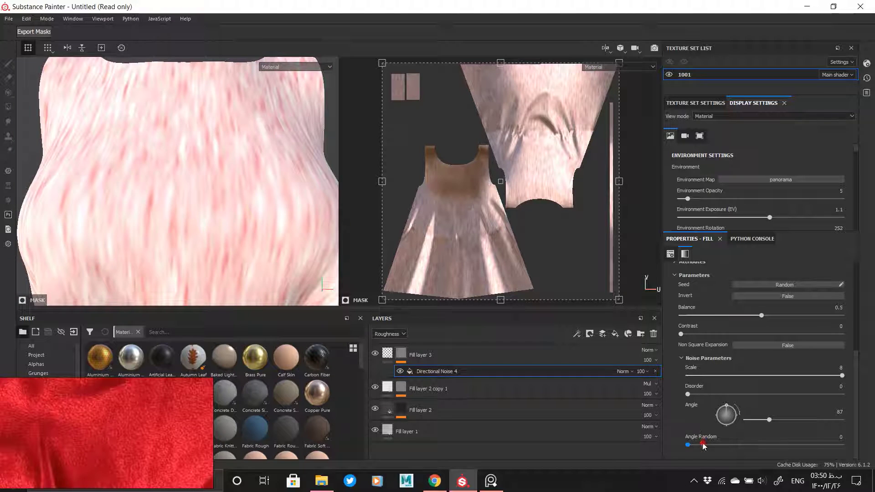
Step: Set the contrast of the mask's Directional Noise 4 to 0.5 and its UV scale to 7.83
{"action": "scroll", "coordinate": [696, 406], "scroll_direction": "up", "scroll_amount": 4}
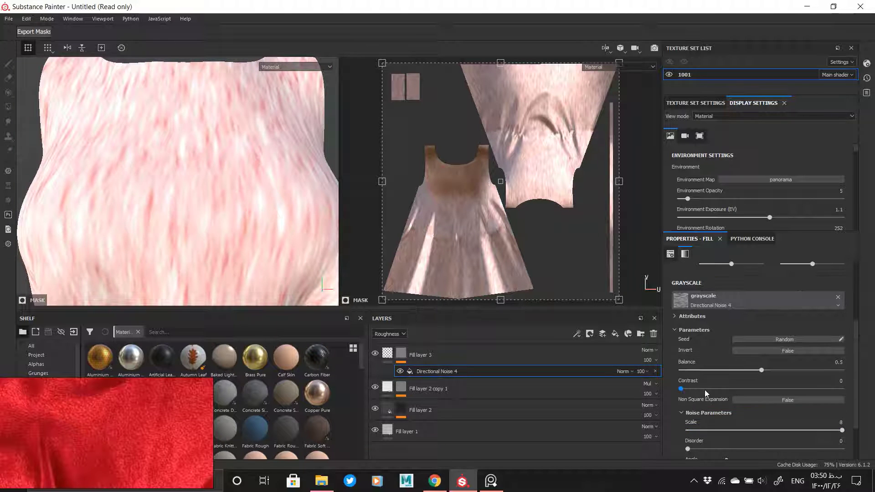
{"action": "left_click_drag", "start_coordinate": [760, 388], "coordinate": [762, 388]}
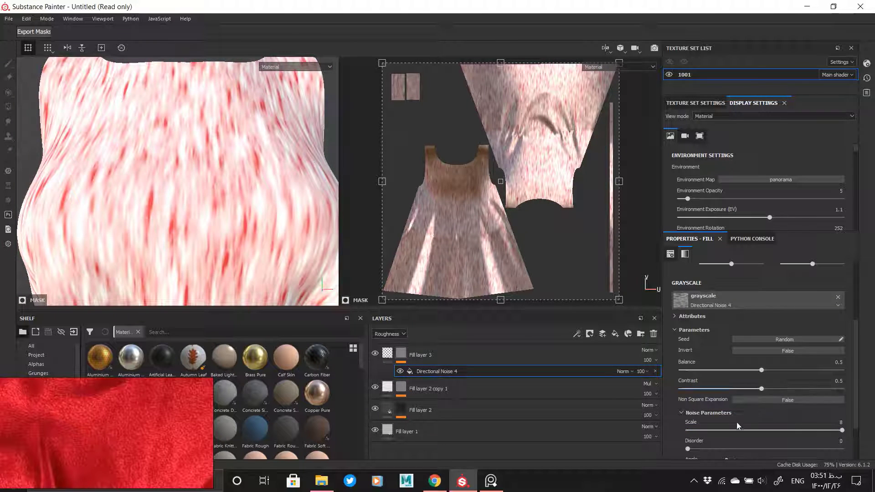
{"action": "scroll", "coordinate": [738, 426], "scroll_direction": "up", "scroll_amount": 5}
{"action": "left_click_drag", "start_coordinate": [739, 309], "coordinate": [743, 311]}
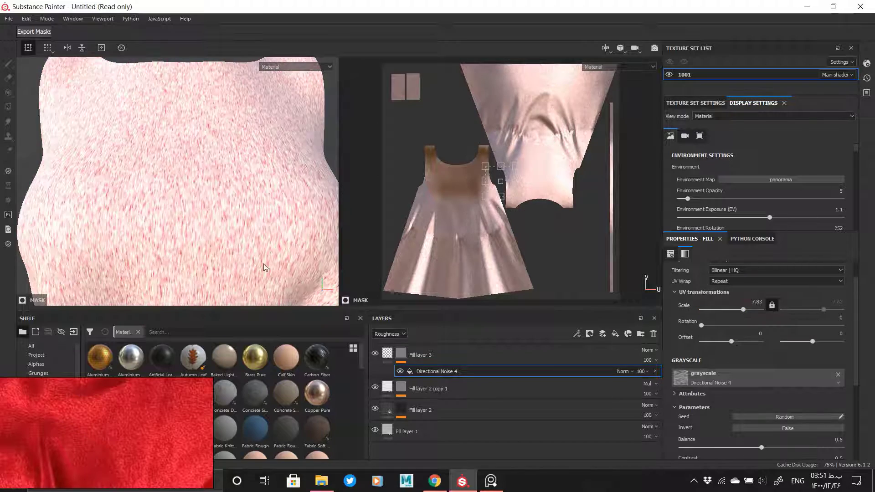
Step: Set the mask noise's balance to 0.38 and its contrast to 0.54
{"action": "scroll", "coordinate": [754, 430], "scroll_direction": "down", "scroll_amount": 3}
{"action": "left_click_drag", "start_coordinate": [749, 394], "coordinate": [768, 412]}
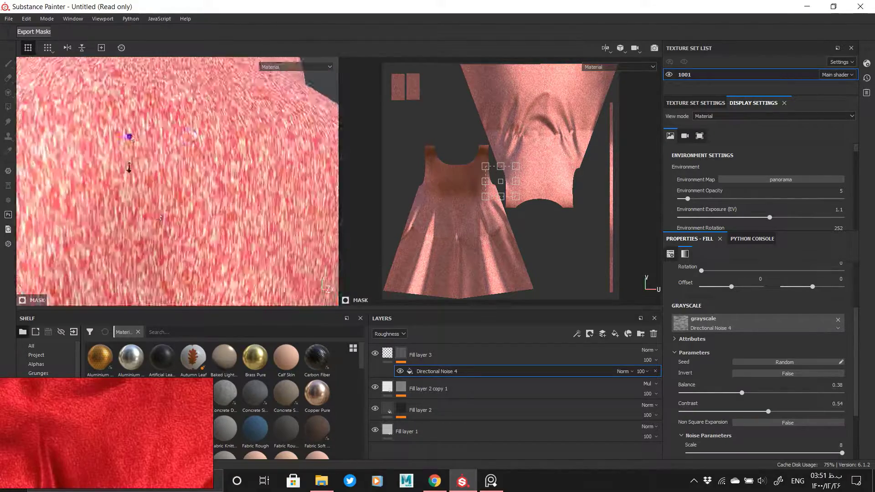
{"action": "right_click_drag", "start_coordinate": [129, 168], "coordinate": [159, 182], "text": "alt"}
Step: Try a UV scale of 10 for the mask's Directional Noise 4, and set it to 15
{"action": "scroll", "coordinate": [759, 324], "scroll_direction": "up", "scroll_amount": 2}
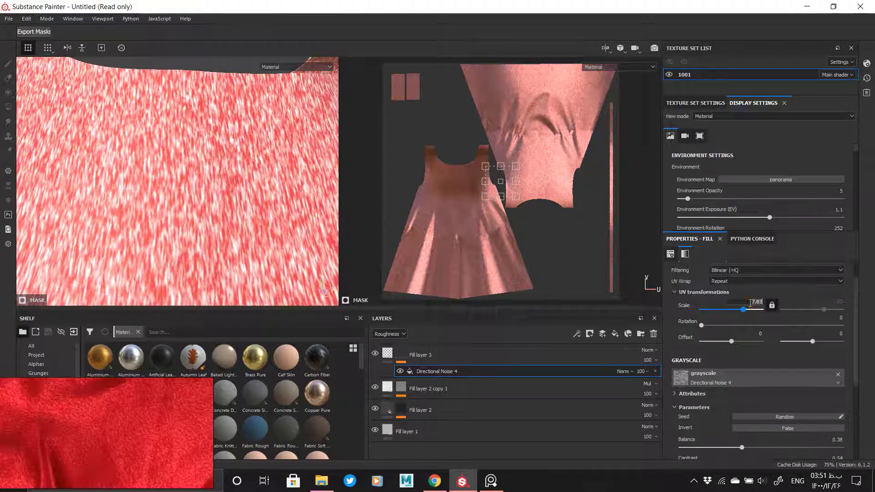
{"action": "left_click", "coordinate": [750, 303]}
{"action": "type", "text": "10"}
{"action": "key", "text": "Return"}
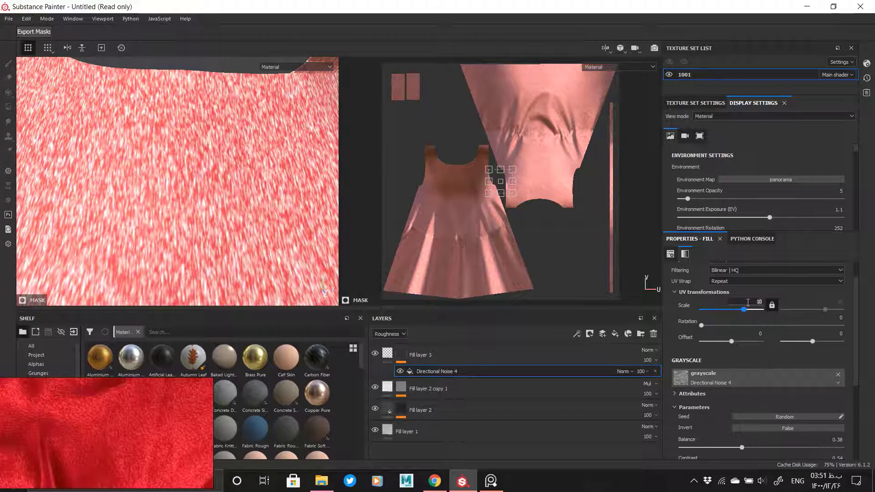
{"action": "type", "text": "15"}
{"action": "key", "text": "Return"}
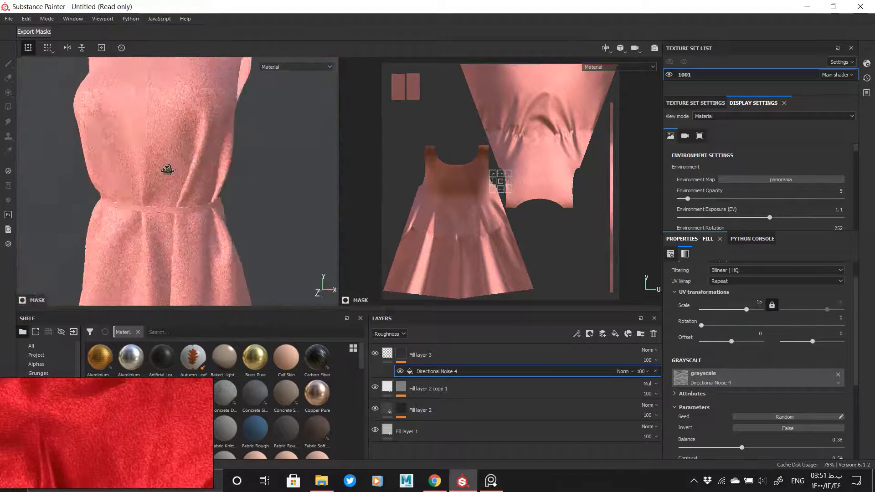
{"action": "right_click_drag", "start_coordinate": [218, 178], "coordinate": [215, 170], "text": "alt"}
{"action": "left_click_drag", "start_coordinate": [215, 170], "coordinate": [310, 203], "text": "alt"}
Step: Raise the contrast of the mask's Directional Noise 4 to 0.56
{"action": "scroll", "coordinate": [761, 409], "scroll_direction": "down", "scroll_amount": 2}
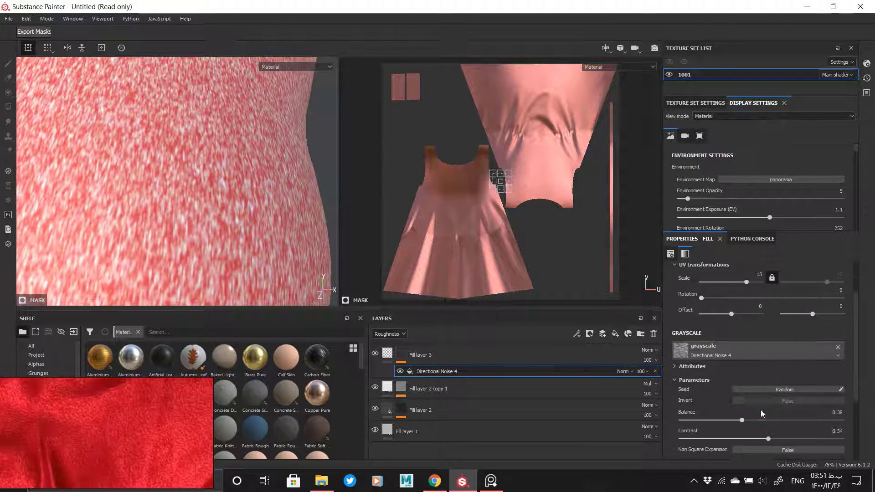
{"action": "mouse_move", "coordinate": [768, 412]}
{"action": "left_mouse_down"}
{"action": "mouse_move", "coordinate": [797, 412]}
{"action": "mouse_move", "coordinate": [767, 407]}
{"action": "left_mouse_up"}
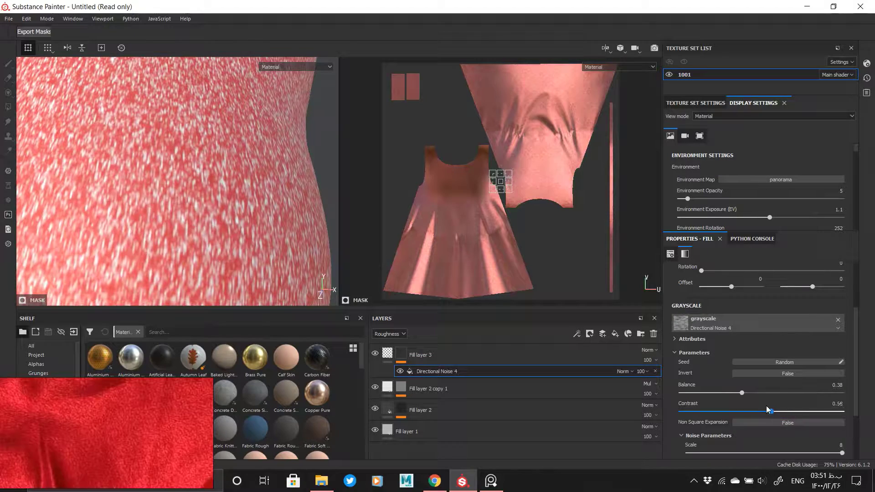
{"action": "right_click_drag", "start_coordinate": [274, 193], "coordinate": [262, 197], "text": "alt"}
{"action": "left_click_drag", "start_coordinate": [262, 197], "coordinate": [307, 203], "text": "alt"}
Step: Switch Fill layer 3 from the color channel to the height channel and set its height to -0.0168
{"action": "left_click", "coordinate": [387, 353]}
{"action": "left_click", "coordinate": [682, 319]}
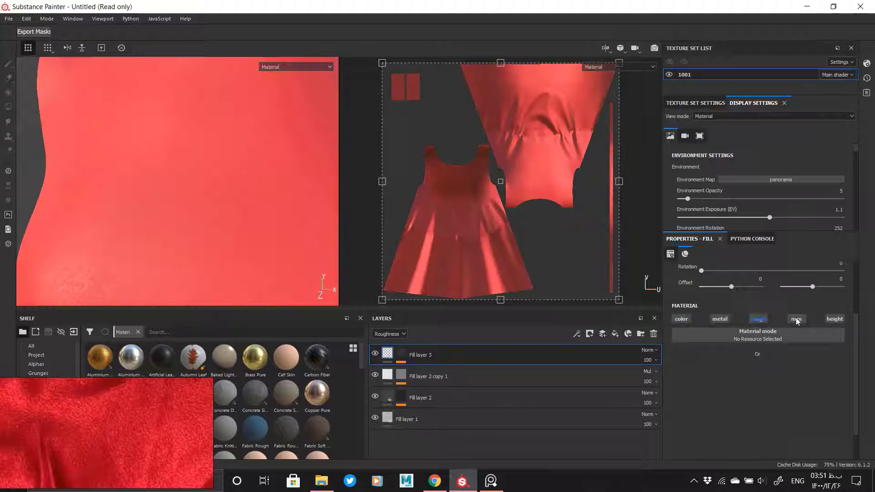
{"action": "right_click_drag", "start_coordinate": [265, 167], "coordinate": [217, 150], "text": "alt"}
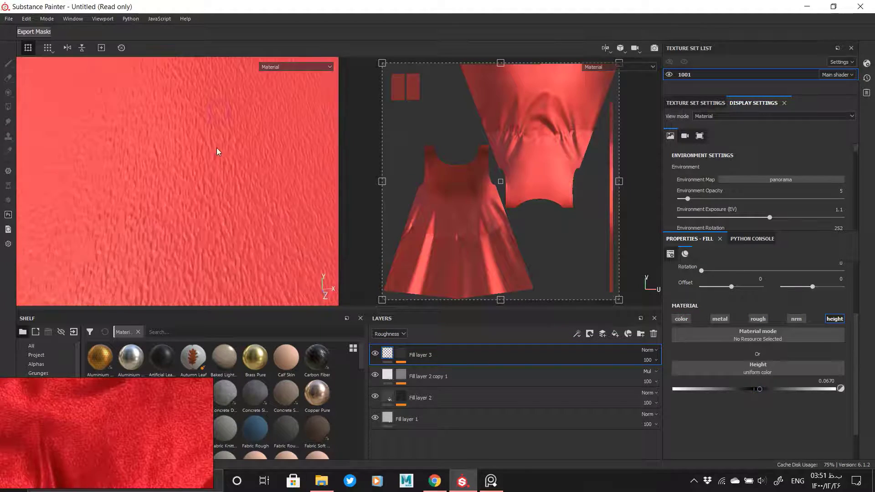
{"action": "middle_click_drag", "start_coordinate": [217, 150], "coordinate": [224, 219], "text": "alt"}
{"action": "left_click_drag", "start_coordinate": [757, 393], "coordinate": [753, 394]}
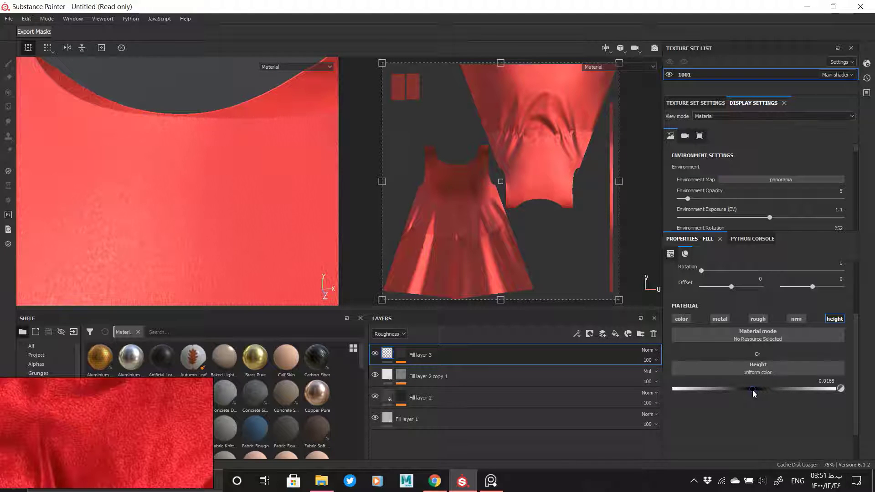
Step: Set Fill layer 3's height to -0.0335 and lower its opacity in the height channel to 58
{"action": "left_click_drag", "start_coordinate": [201, 226], "coordinate": [189, 207], "text": "alt"}
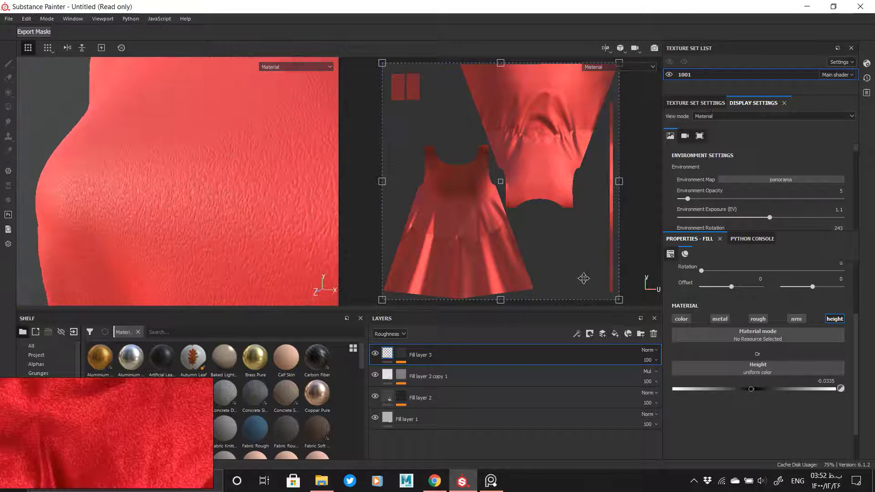
{"action": "left_click", "coordinate": [398, 366]}
{"action": "left_click", "coordinate": [656, 360]}
{"action": "left_click_drag", "start_coordinate": [656, 377], "coordinate": [659, 377]}
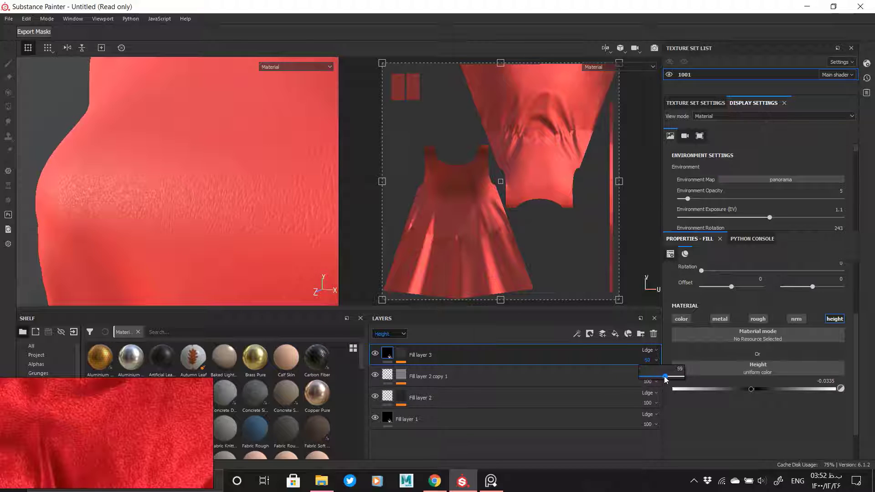
{"action": "left_click_drag", "start_coordinate": [128, 182], "coordinate": [144, 412], "text": "alt"}
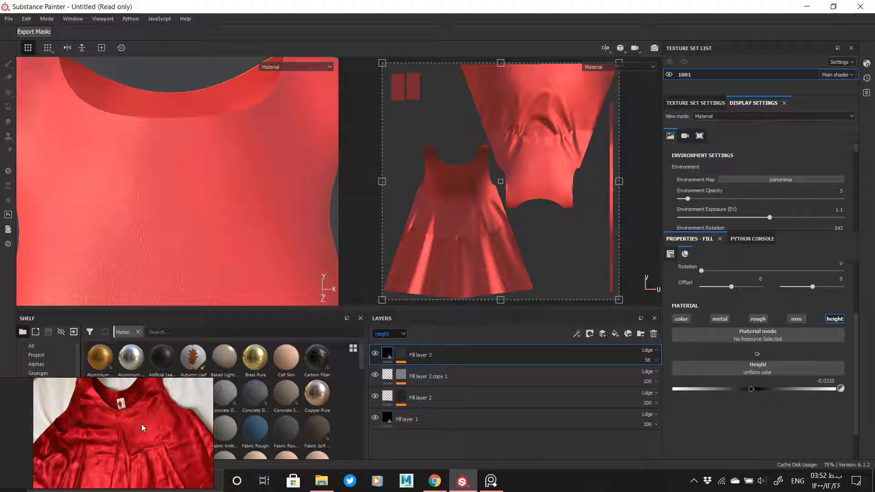
Step: Add a new fill layer with the metal, rough and nrm channels off, and give it a black mask
{"action": "left_click", "coordinate": [614, 335]}
{"action": "left_click", "coordinate": [719, 319]}
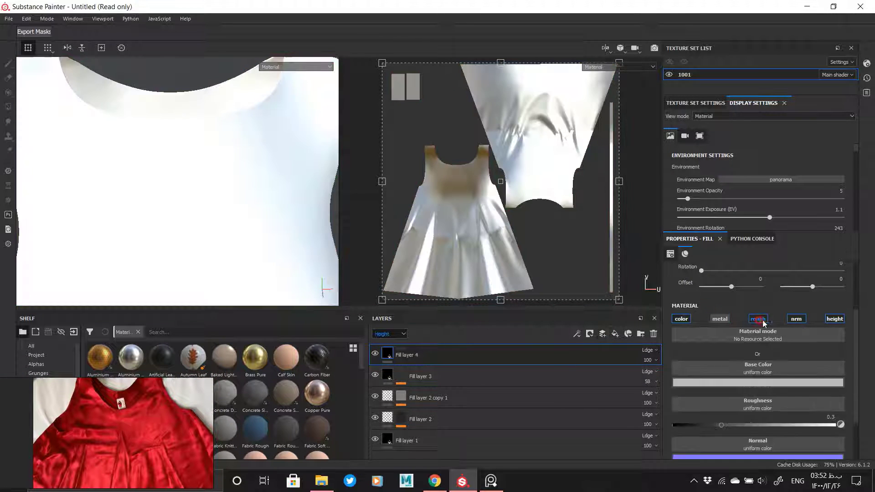
{"action": "left_click", "coordinate": [761, 321]}
{"action": "left_click", "coordinate": [798, 320]}
{"action": "right_click", "coordinate": [393, 353]}
{"action": "left_click", "coordinate": [422, 86]}
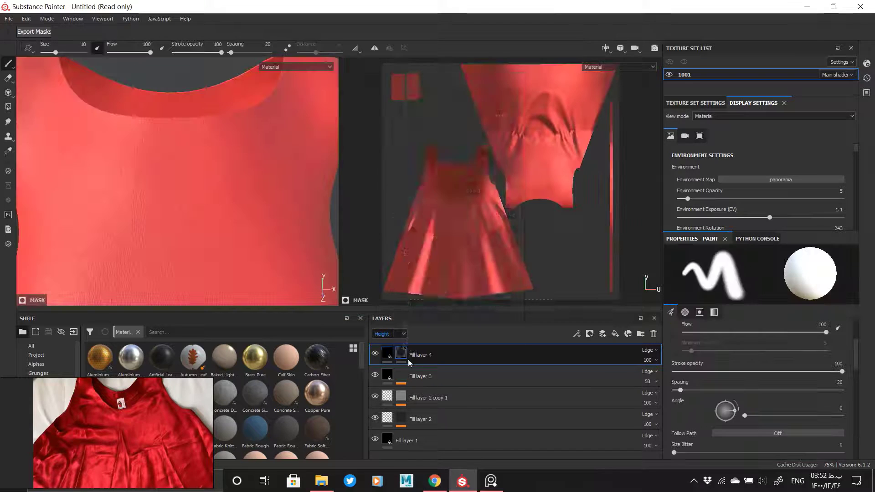
Step: Add a fill effect to Fill layer 4's mask and load Directional Noise 4 as its grayscale
{"action": "right_click", "coordinate": [401, 355]}
{"action": "left_click", "coordinate": [439, 278]}
{"action": "left_click", "coordinate": [745, 309]}
{"action": "scroll", "coordinate": [816, 410], "scroll_direction": "down", "scroll_amount": 5}
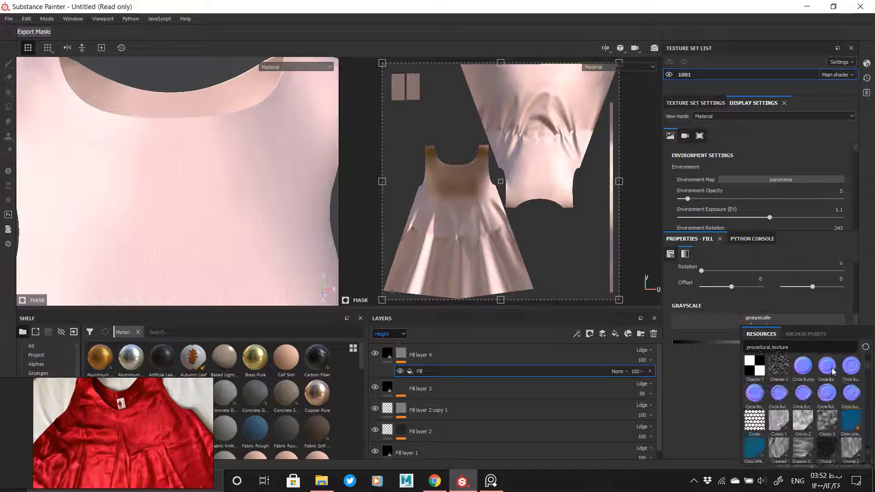
{"action": "mouse_move", "coordinate": [828, 397]}
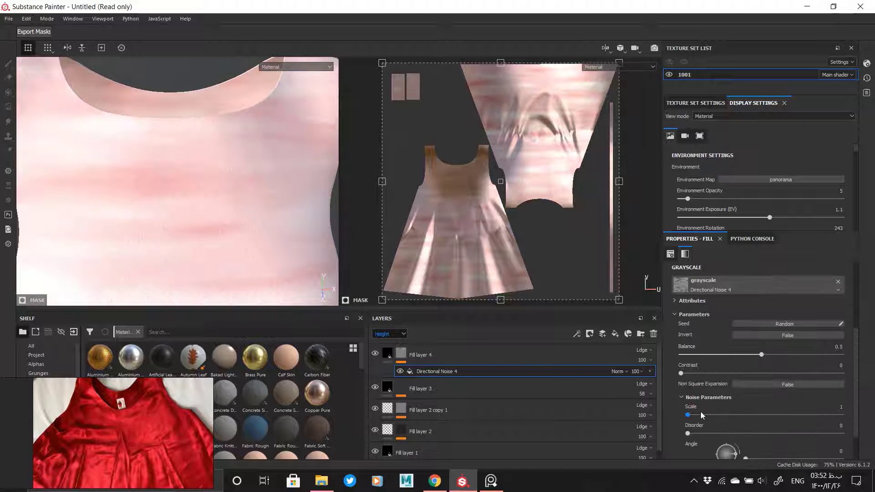
Step: Try a scale of 8 for the mask's Directional Noise 4, then set scale 3, contrast 0.3 and angle random 1
{"action": "scroll", "coordinate": [700, 415], "scroll_direction": "down", "scroll_amount": 1}
{"action": "left_click_drag", "start_coordinate": [688, 388], "coordinate": [844, 385]}
{"action": "scroll", "coordinate": [714, 360], "scroll_direction": "up", "scroll_amount": 4}
{"action": "scroll", "coordinate": [714, 361], "scroll_direction": "down", "scroll_amount": 3}
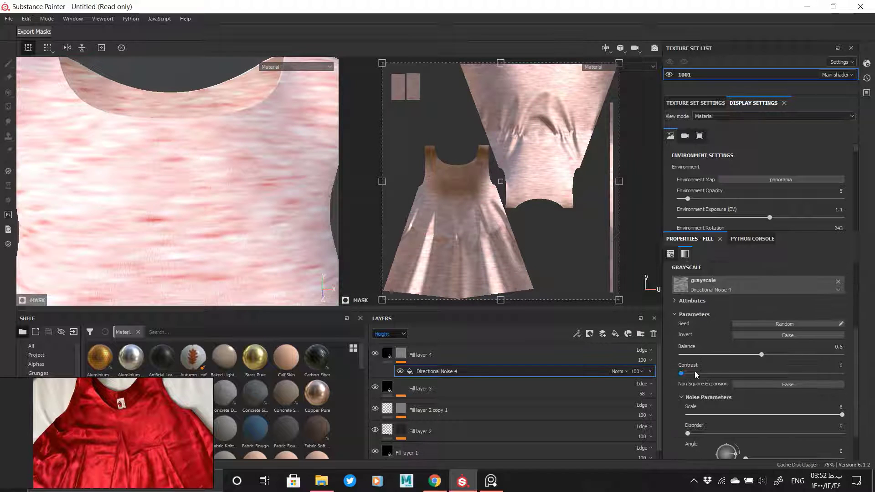
{"action": "left_click_drag", "start_coordinate": [680, 374], "coordinate": [718, 373]}
{"action": "scroll", "coordinate": [742, 360], "scroll_direction": "down", "scroll_amount": 1}
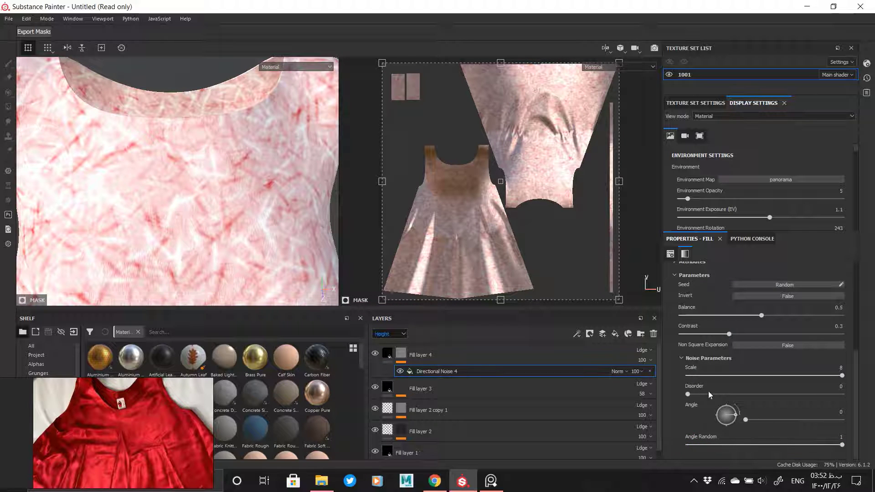
{"action": "left_click", "coordinate": [727, 375]}
{"action": "scroll", "coordinate": [140, 191], "scroll_direction": "down", "scroll_amount": 5}
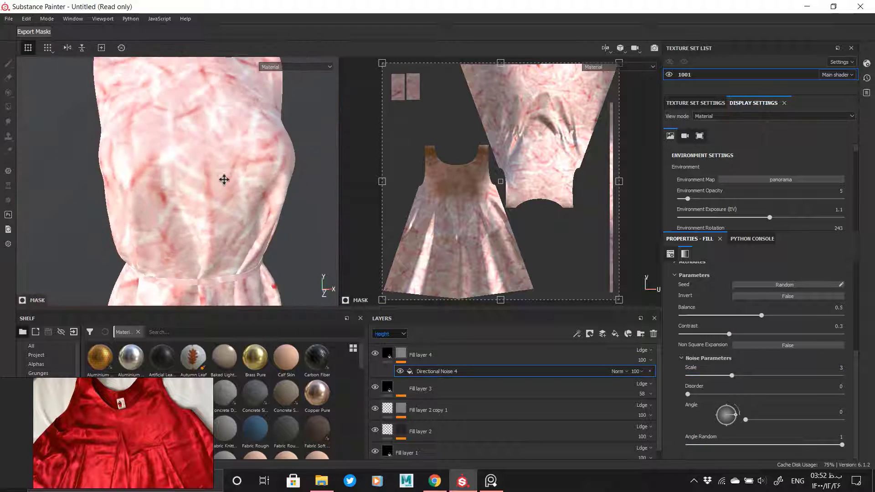
Step: Set the contrast of Fill layer 4's mask noise to 0 and inspect the mask
{"action": "left_click_drag", "start_coordinate": [766, 334], "coordinate": [676, 337]}
{"action": "left_click", "coordinate": [402, 354], "text": "alt"}
{"action": "left_click", "coordinate": [418, 370]}
Step: Turn off Fill layer 4's color channel and set its height to 0.2235
{"action": "left_click", "coordinate": [388, 353]}
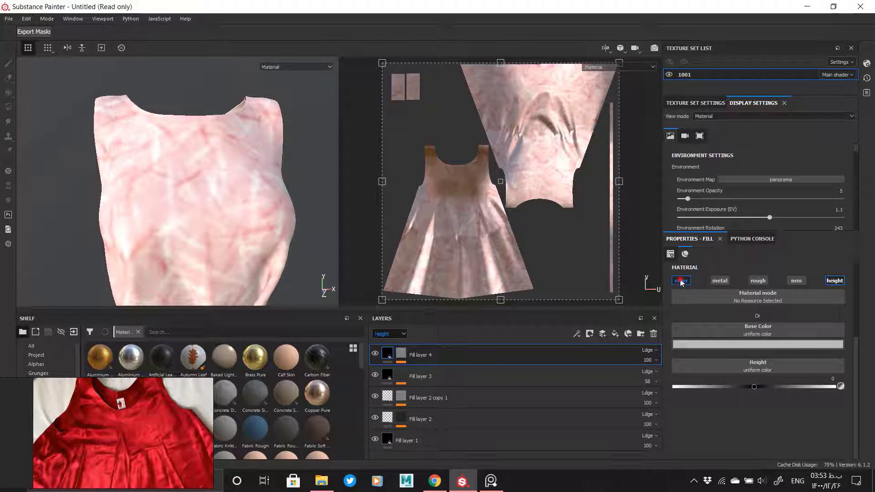
{"action": "left_click", "coordinate": [681, 280]}
{"action": "left_click_drag", "start_coordinate": [225, 218], "coordinate": [211, 201], "text": "alt"}
{"action": "right_click_drag", "start_coordinate": [211, 201], "coordinate": [197, 253], "text": "alt"}
{"action": "left_click_drag", "start_coordinate": [197, 253], "coordinate": [184, 213], "text": "alt"}
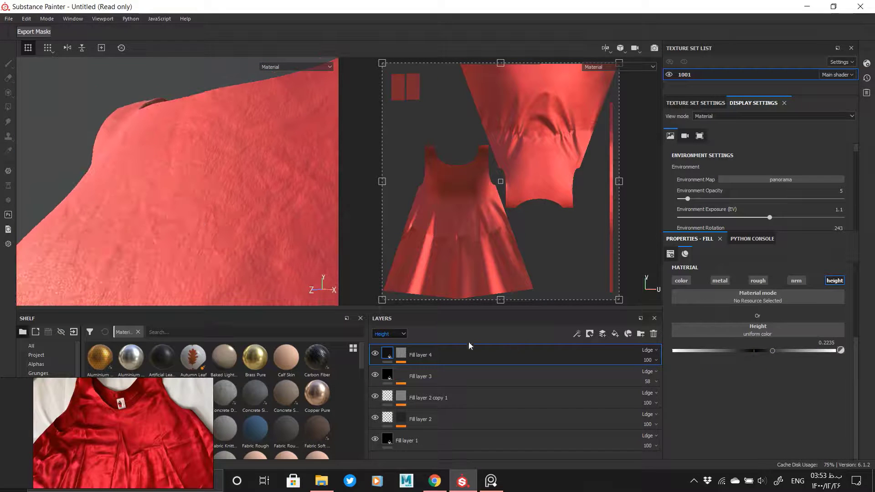
Step: Set the contrast of Directional Noise 4 in Fill layer 4's mask to 0.27
{"action": "left_click", "coordinate": [401, 353]}
{"action": "left_click", "coordinate": [425, 372]}
{"action": "scroll", "coordinate": [701, 415], "scroll_direction": "down", "scroll_amount": 1}
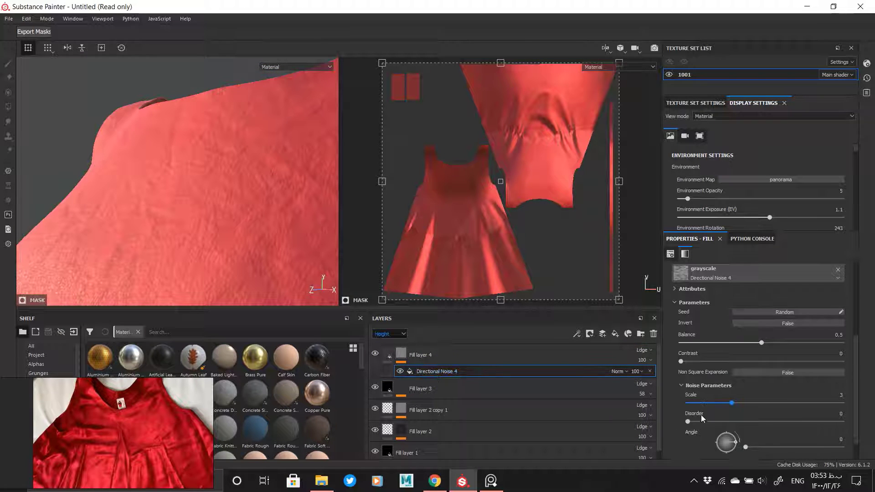
{"action": "left_click", "coordinate": [682, 361]}
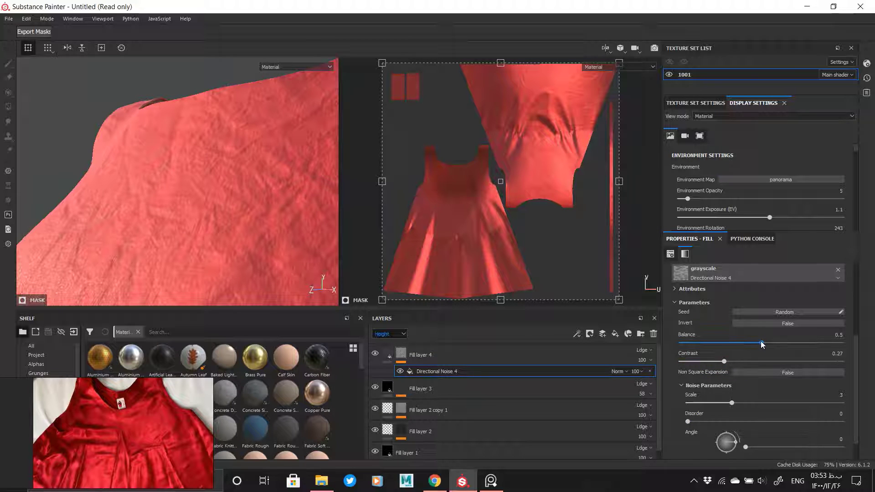
{"action": "left_click_drag", "start_coordinate": [116, 176], "coordinate": [171, 183], "text": "alt"}
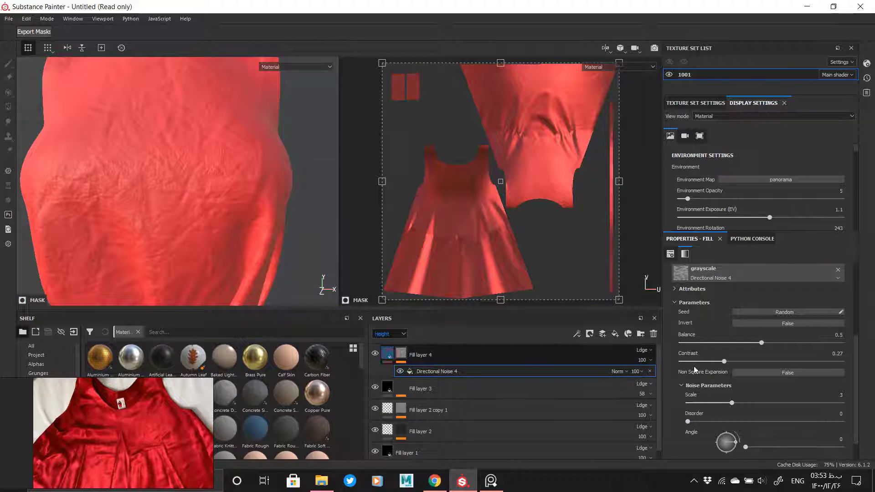
Step: Reduce Fill layer 4's height to 0.0615 and check the relief on the bodice
{"action": "left_click_drag", "start_coordinate": [780, 350], "coordinate": [758, 352]}
{"action": "left_click_drag", "start_coordinate": [255, 211], "coordinate": [194, 282], "text": "alt"}
{"action": "left_click_drag", "start_coordinate": [214, 185], "coordinate": [245, 210], "text": "alt"}
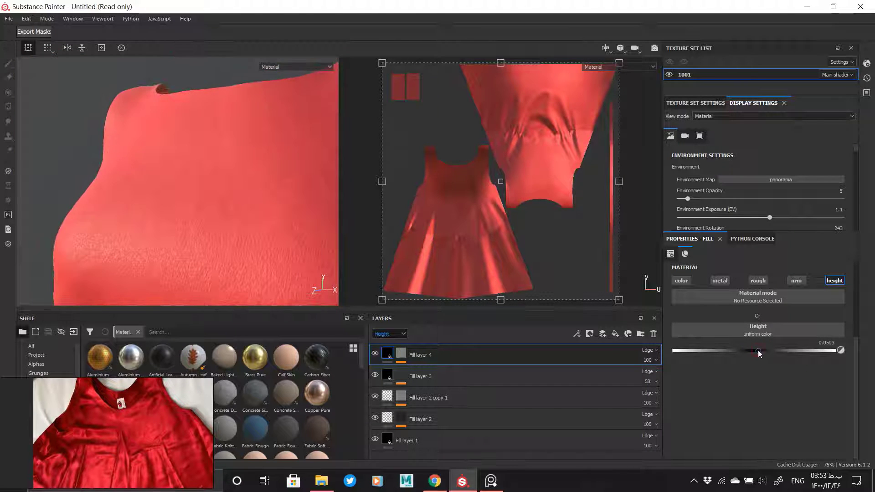
Step: Add a Blur filter above Directional Noise 4 in Fill layer 4's mask
{"action": "left_click", "coordinate": [401, 354]}
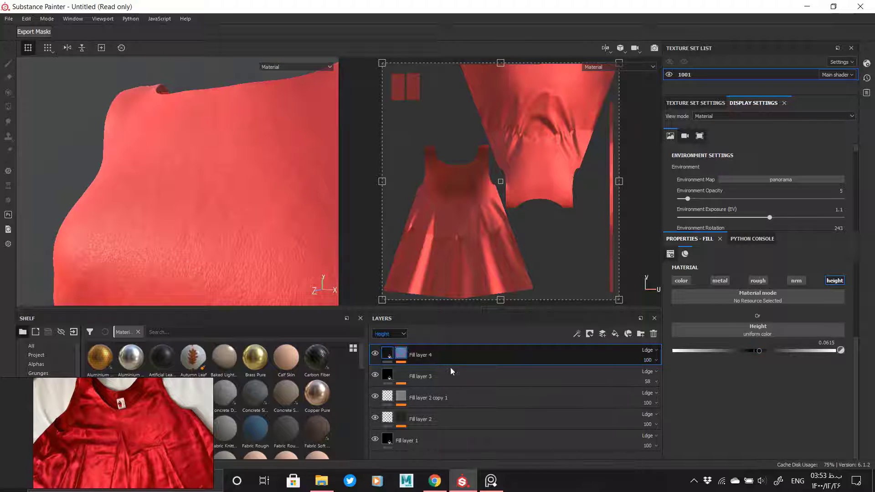
{"action": "right_click", "coordinate": [436, 371]}
{"action": "left_click", "coordinate": [480, 441]}
{"action": "left_click", "coordinate": [742, 275]}
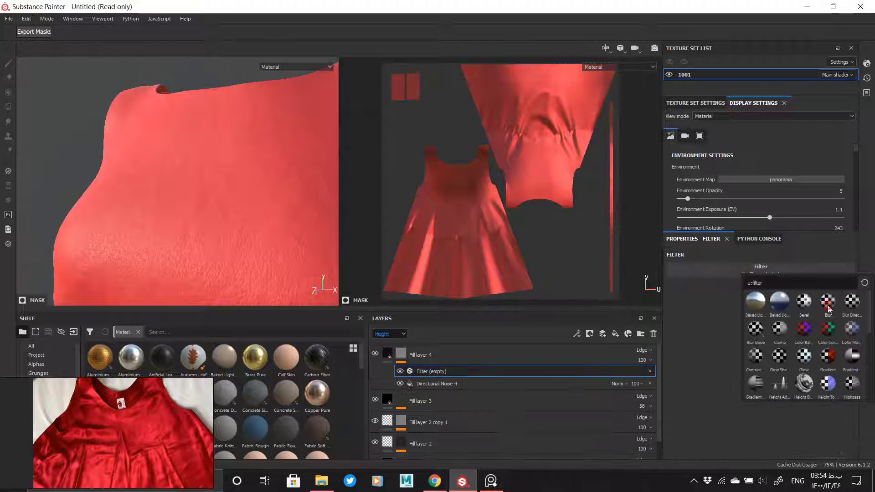
{"action": "left_click", "coordinate": [827, 308]}
Step: Raise Fill layer 4's height to 0.2346 and set the mask's Blur Intensity to 0.46
{"action": "left_click", "coordinate": [436, 384]}
{"action": "left_click", "coordinate": [389, 354]}
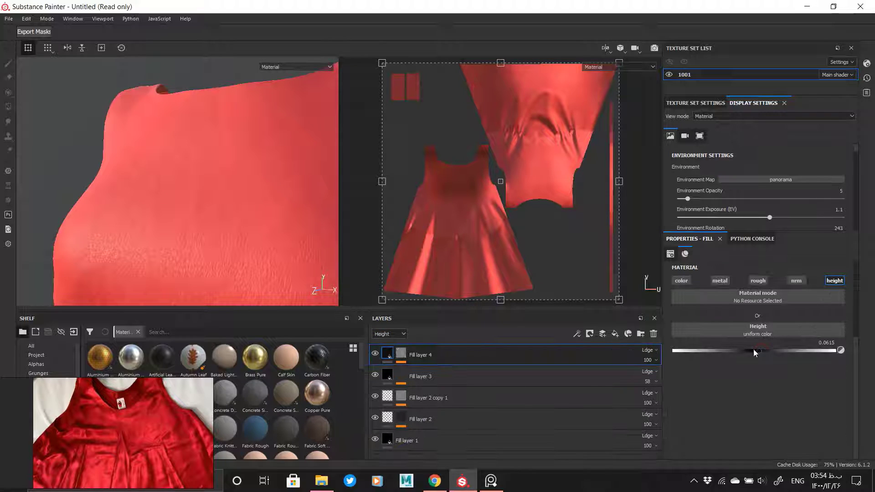
{"action": "left_click_drag", "start_coordinate": [754, 350], "coordinate": [773, 350]}
{"action": "left_click", "coordinate": [445, 362]}
{"action": "left_click", "coordinate": [595, 371]}
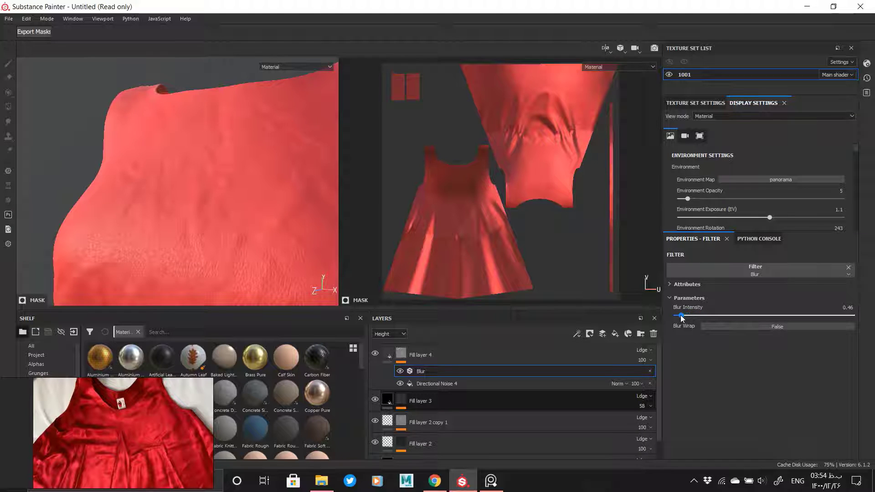
Step: Lower Fill layer 4's height to 0.0726 and check the dress from the front
{"action": "left_click", "coordinate": [492, 384]}
{"action": "left_click", "coordinate": [389, 354]}
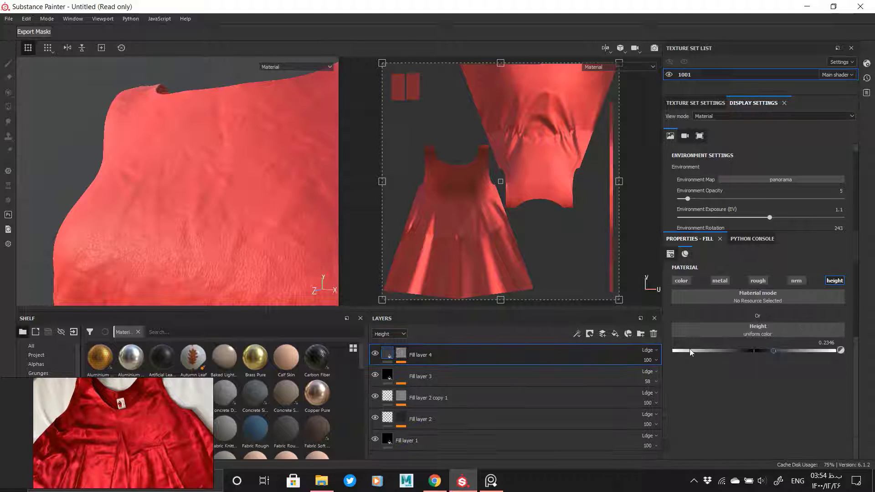
{"action": "left_click_drag", "start_coordinate": [764, 351], "coordinate": [755, 352]}
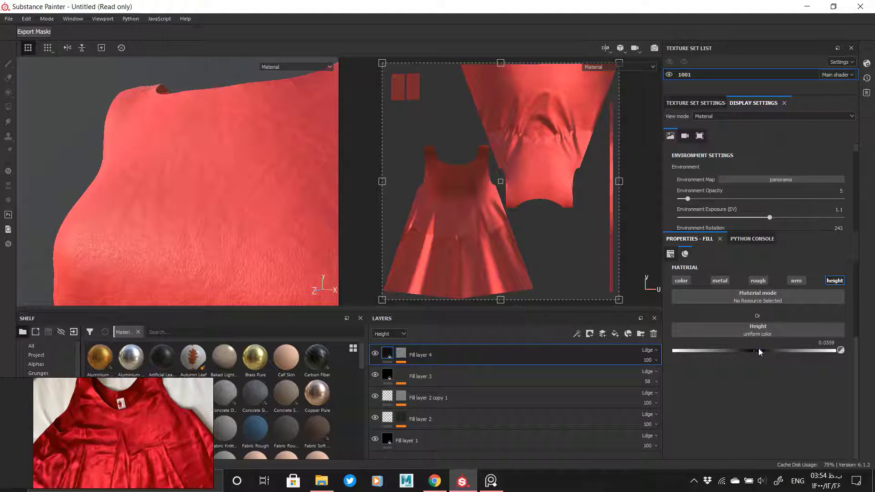
{"action": "mouse_move", "coordinate": [226, 217]}
{"action": "left_mouse_down", "text": "alt"}
{"action": "mouse_move", "coordinate": [142, 185]}
{"action": "mouse_move", "coordinate": [231, 215]}
{"action": "left_mouse_up", "text": "alt"}
{"action": "scroll", "coordinate": [143, 185], "scroll_direction": "down", "scroll_amount": 4}
{"action": "mouse_move", "coordinate": [230, 214]}
{"action": "right_mouse_down", "text": "shift"}
{"action": "mouse_move", "coordinate": [242, 224]}
{"action": "mouse_move", "coordinate": [232, 197]}
{"action": "right_mouse_up", "text": "shift"}
{"action": "left_click_drag", "start_coordinate": [231, 198], "coordinate": [287, 191], "text": "alt"}
{"action": "middle_click_drag", "start_coordinate": [287, 192], "coordinate": [281, 239], "text": "alt"}
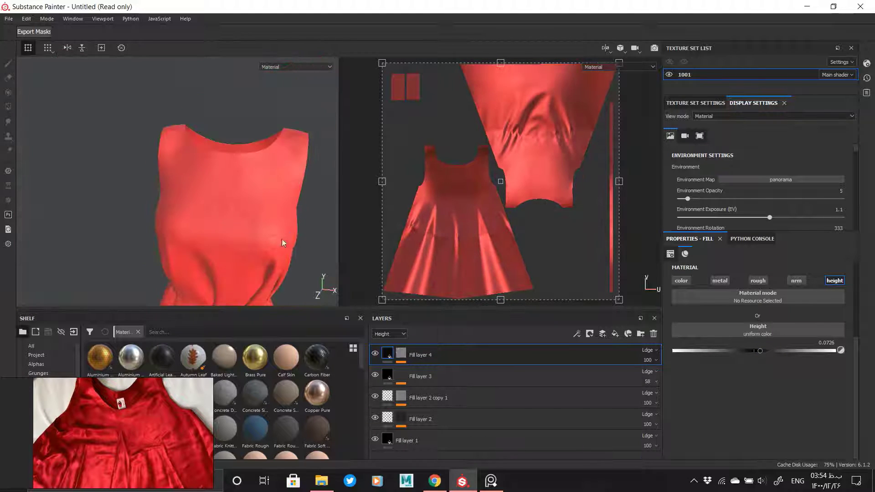
Step: Examine the red satin reference photos, including the close-ups of the fabric edges and armhole
{"action": "scroll", "coordinate": [100, 404], "scroll_direction": "up", "scroll_amount": 5}
{"action": "scroll", "coordinate": [115, 417], "scroll_direction": "down", "scroll_amount": 3}
{"action": "scroll", "coordinate": [114, 417], "scroll_direction": "down", "scroll_amount": 3}
{"action": "scroll", "coordinate": [127, 463], "scroll_direction": "up", "scroll_amount": 4}
{"action": "scroll", "coordinate": [125, 466], "scroll_direction": "down", "scroll_amount": 4}
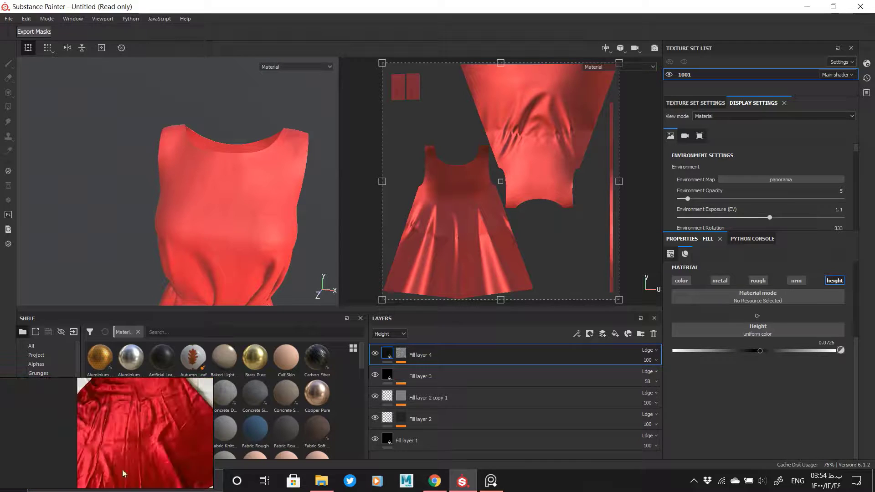
{"action": "middle_click_drag", "start_coordinate": [122, 469], "coordinate": [131, 442]}
{"action": "scroll", "coordinate": [130, 442], "scroll_direction": "up", "scroll_amount": 2}
{"action": "scroll", "coordinate": [140, 466], "scroll_direction": "up", "scroll_amount": 4}
{"action": "scroll", "coordinate": [141, 466], "scroll_direction": "down", "scroll_amount": 8}
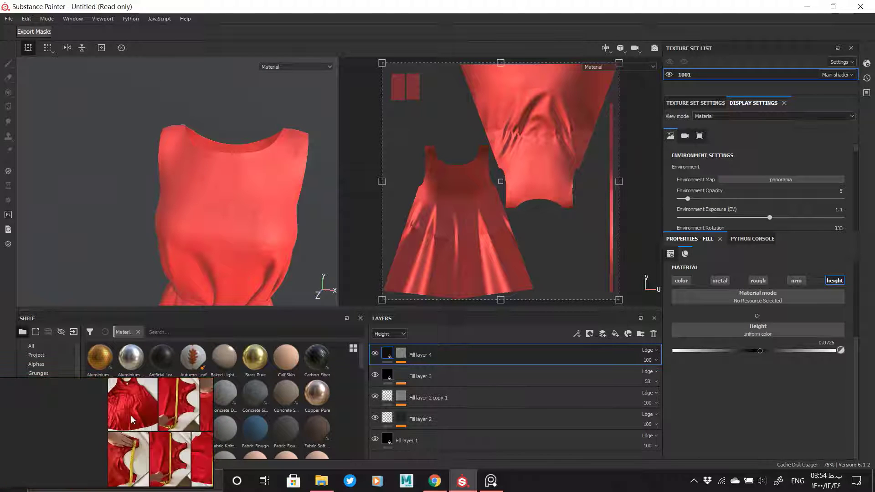
{"action": "scroll", "coordinate": [153, 452], "scroll_direction": "up", "scroll_amount": 5}
{"action": "scroll", "coordinate": [152, 452], "scroll_direction": "down", "scroll_amount": 6}
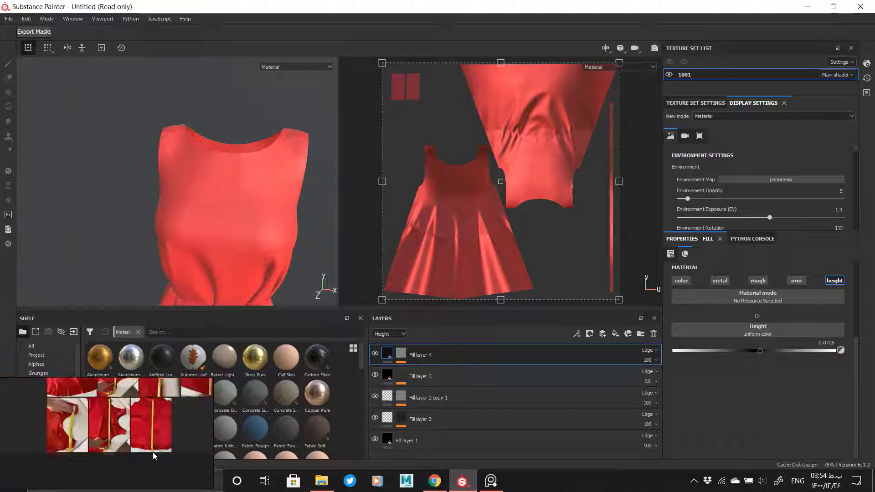
{"action": "scroll", "coordinate": [181, 412], "scroll_direction": "up", "scroll_amount": 4}
{"action": "scroll", "coordinate": [181, 412], "scroll_direction": "down", "scroll_amount": 2}
{"action": "scroll", "coordinate": [180, 411], "scroll_direction": "up", "scroll_amount": 2}
{"action": "scroll", "coordinate": [198, 458], "scroll_direction": "down", "scroll_amount": 5}
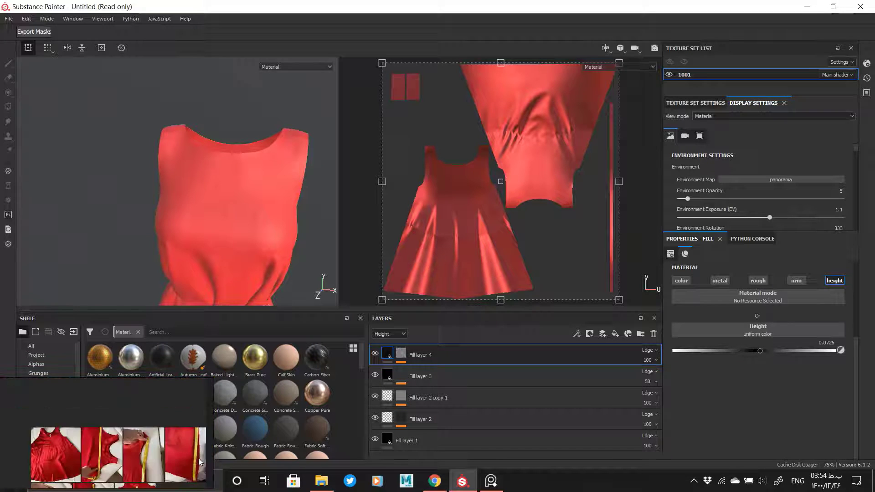
{"action": "scroll", "coordinate": [149, 460], "scroll_direction": "up", "scroll_amount": 10}
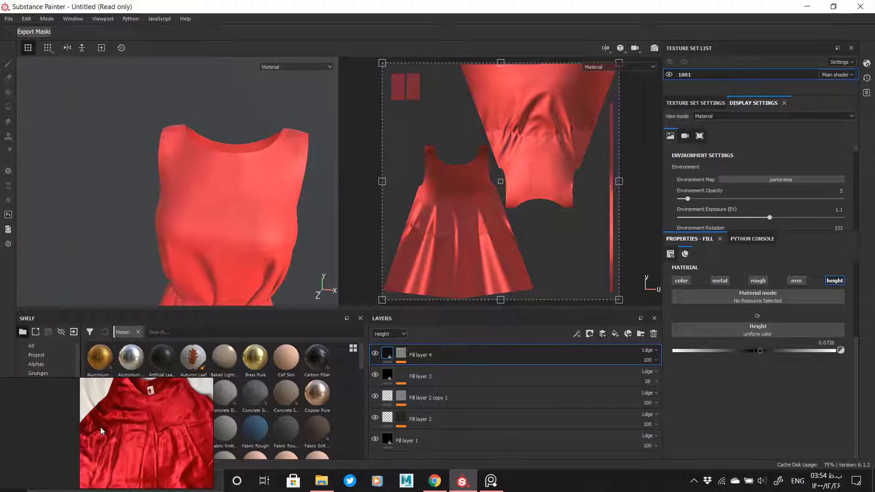
{"action": "scroll", "coordinate": [166, 461], "scroll_direction": "down", "scroll_amount": 4}
{"action": "scroll", "coordinate": [102, 403], "scroll_direction": "up", "scroll_amount": 4}
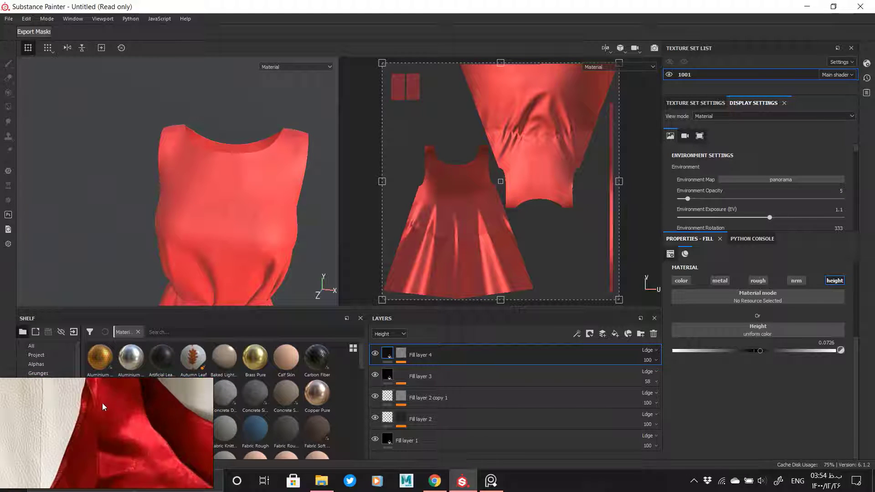
{"action": "scroll", "coordinate": [102, 402], "scroll_direction": "down", "scroll_amount": 3}
{"action": "scroll", "coordinate": [102, 402], "scroll_direction": "up", "scroll_amount": 3}
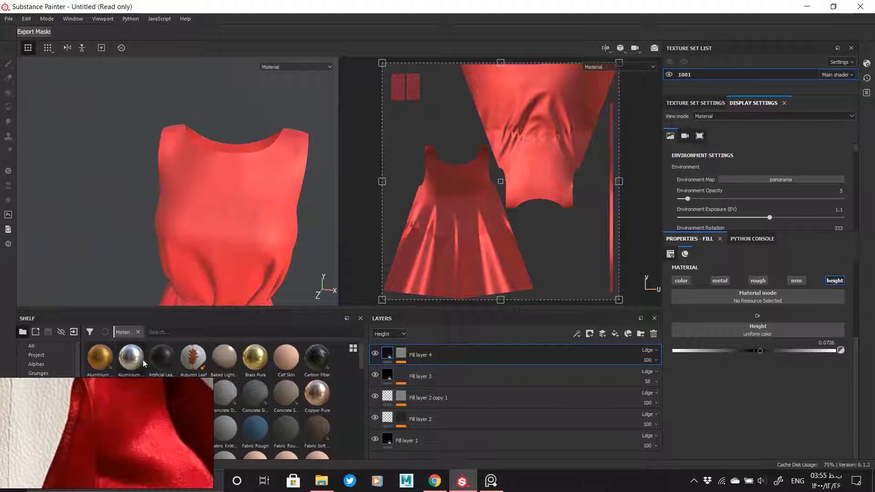
Step: Add another fill layer with only the color and height channels on, and give it a black mask
{"action": "left_click", "coordinate": [615, 334]}
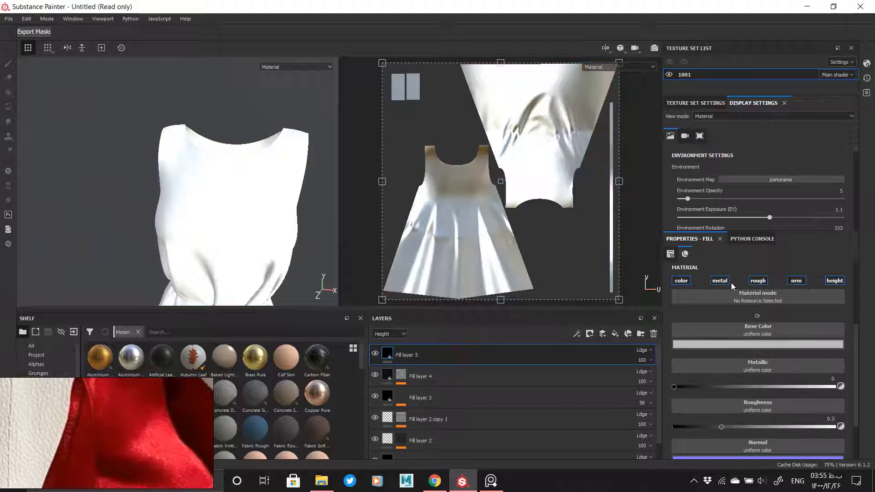
{"action": "right_click", "coordinate": [393, 354]}
{"action": "left_click", "coordinate": [469, 89]}
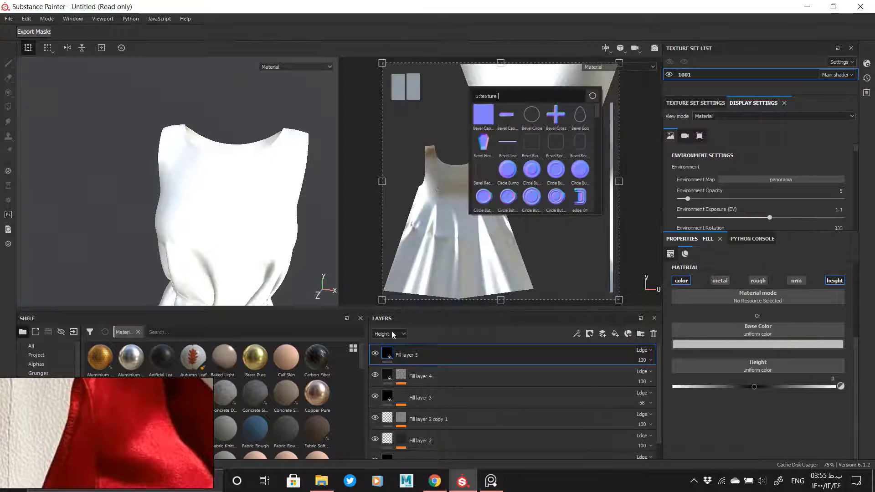
{"action": "right_click", "coordinate": [388, 358]}
{"action": "left_click", "coordinate": [404, 87]}
Step: Add a UV Border Distance generator to Fill layer 5's mask
{"action": "right_click", "coordinate": [402, 361]}
{"action": "left_click", "coordinate": [440, 306]}
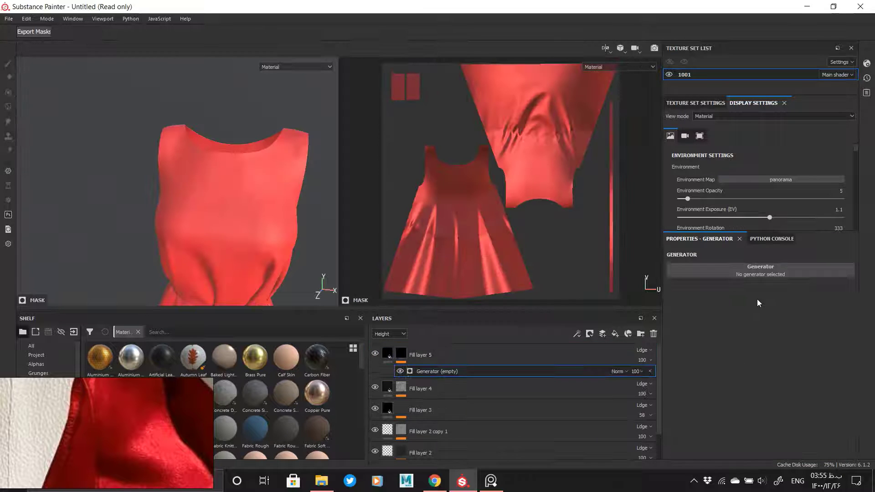
{"action": "left_click", "coordinate": [756, 273]}
{"action": "left_click", "coordinate": [804, 353]}
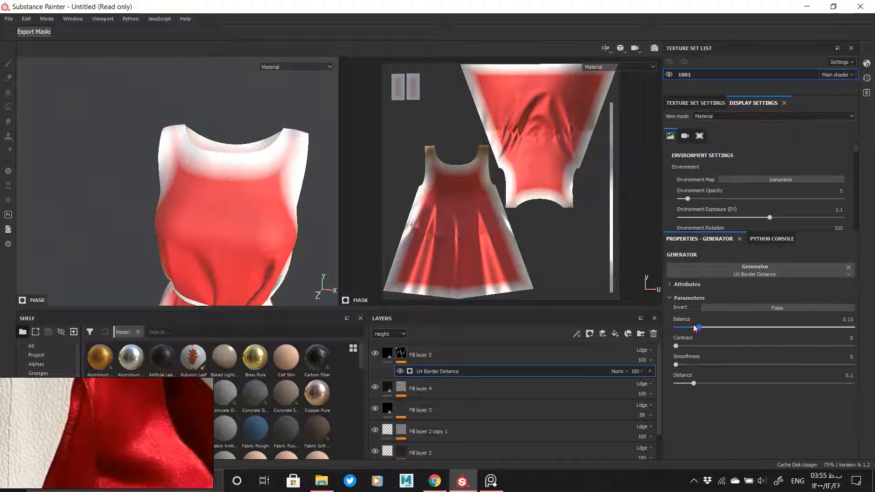
Step: Set the UV Border Distance balance to 0.02 so the mask covers only a thin strip along the dress edges
{"action": "scroll", "coordinate": [233, 191], "scroll_direction": "up", "scroll_amount": 5}
{"action": "right_click_drag", "start_coordinate": [232, 192], "coordinate": [237, 224], "text": "alt"}
{"action": "middle_click_drag", "start_coordinate": [237, 223], "coordinate": [228, 147], "text": "alt"}
{"action": "left_click_drag", "start_coordinate": [229, 147], "coordinate": [224, 193], "text": "alt"}
{"action": "scroll", "coordinate": [98, 420], "scroll_direction": "up", "scroll_amount": 2}
{"action": "scroll", "coordinate": [98, 419], "scroll_direction": "down", "scroll_amount": 2}
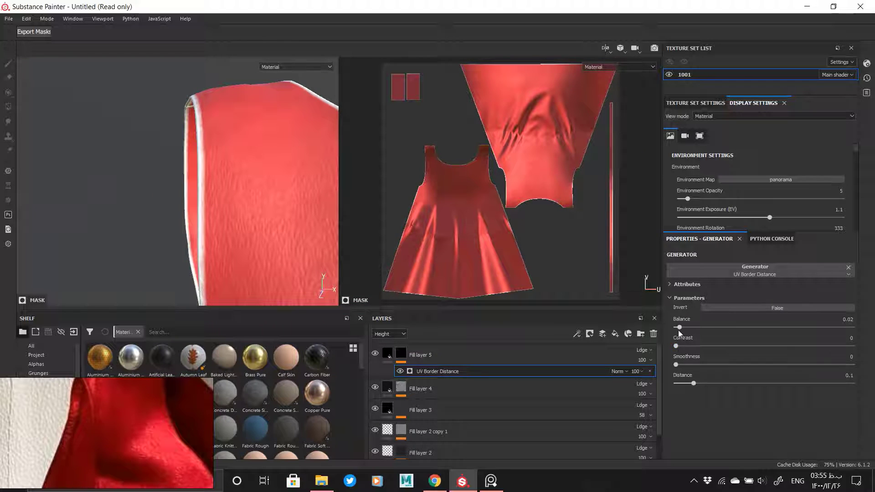
Step: Set the UV Border Distance balance to 0.03 and add a Blur filter above it on Fill layer 5's mask
{"action": "left_click_drag", "start_coordinate": [679, 328], "coordinate": [680, 327]}
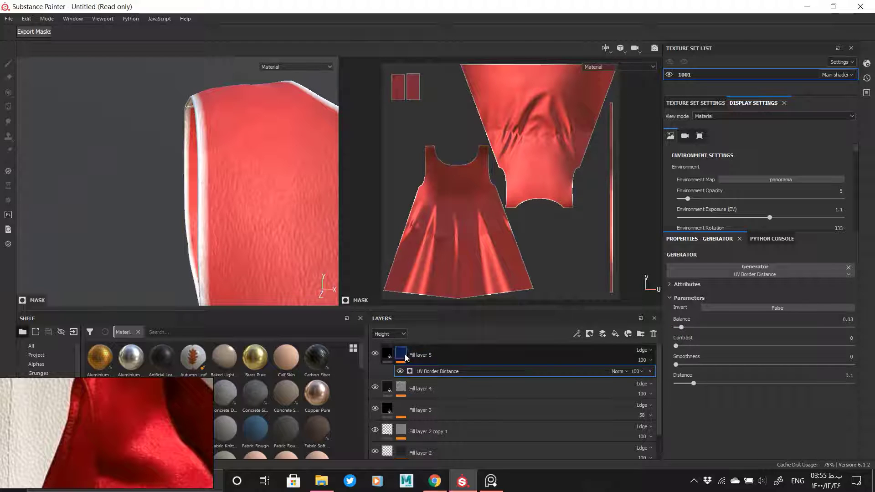
{"action": "right_click", "coordinate": [424, 370]}
{"action": "left_click", "coordinate": [474, 443]}
{"action": "left_click", "coordinate": [766, 271]}
{"action": "left_click", "coordinate": [794, 304]}
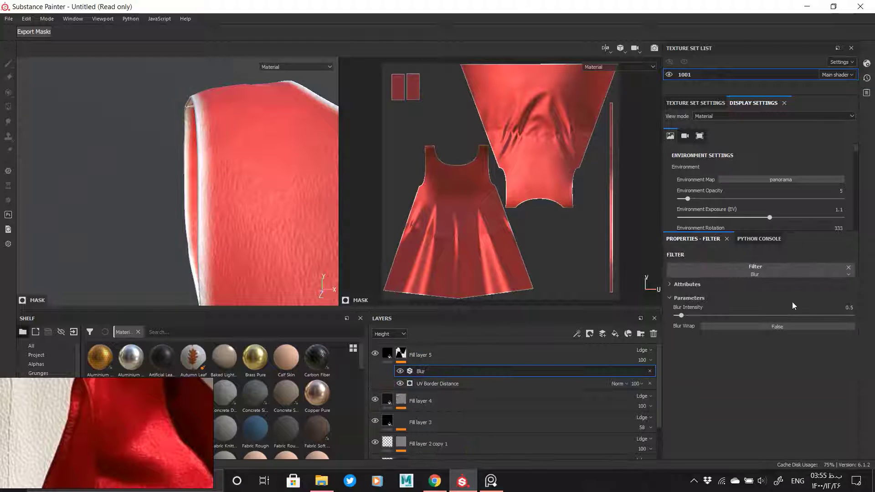
{"action": "left_click", "coordinate": [437, 384]}
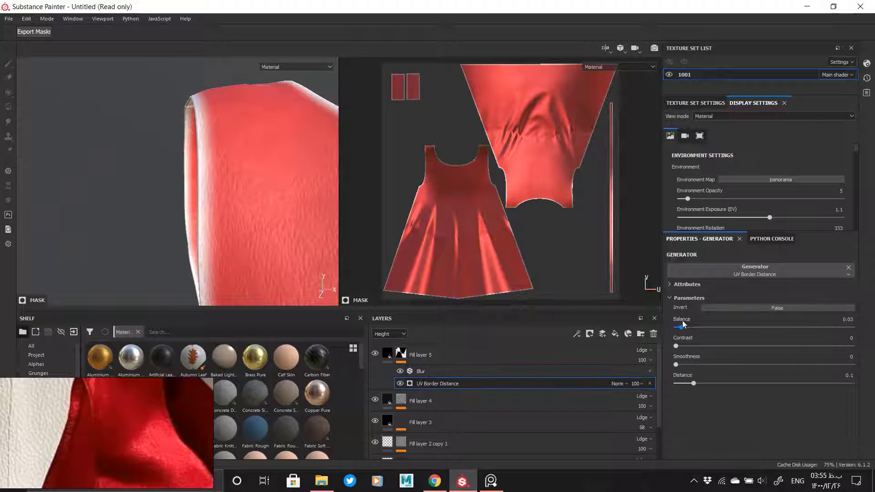
Step: Turn off Fill layer 5's color channel and set its height to -0.2458 so the borders sink in
{"action": "left_click", "coordinate": [388, 353]}
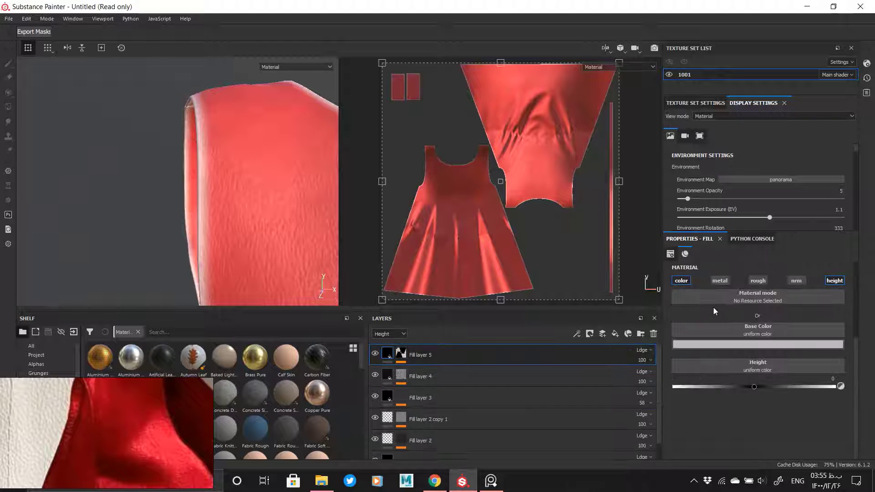
{"action": "left_click", "coordinate": [681, 281]}
{"action": "left_click_drag", "start_coordinate": [749, 351], "coordinate": [733, 351]}
{"action": "scroll", "coordinate": [109, 188], "scroll_direction": "up", "scroll_amount": 3}
{"action": "left_click_drag", "start_coordinate": [110, 188], "coordinate": [190, 225], "text": "alt"}
{"action": "left_click", "coordinate": [375, 354]}
Step: Duplicate Fill layer 5, disable the Blur filter on the copy's mask and view that mask on the dress
{"action": "right_click", "coordinate": [452, 355]}
{"action": "left_click", "coordinate": [486, 342]}
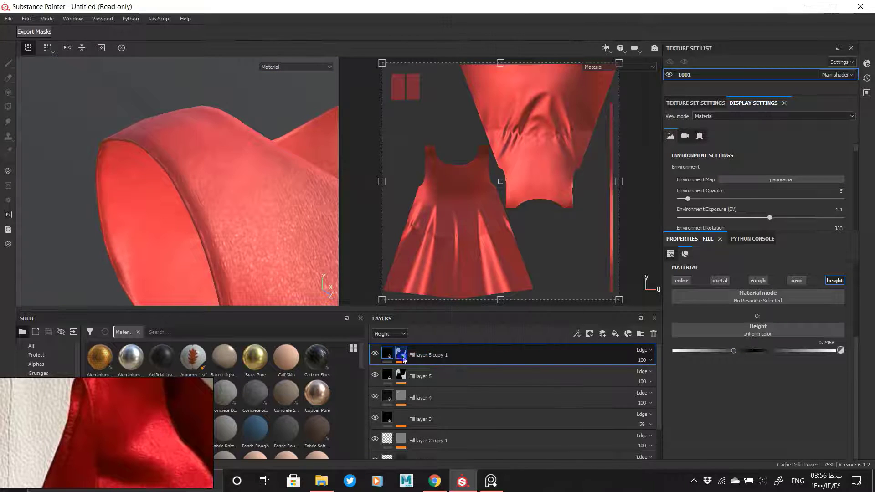
{"action": "right_click", "coordinate": [403, 357]}
{"action": "left_click", "coordinate": [400, 371]}
{"action": "left_click", "coordinate": [423, 383]}
{"action": "left_click", "coordinate": [402, 354], "text": "alt"}
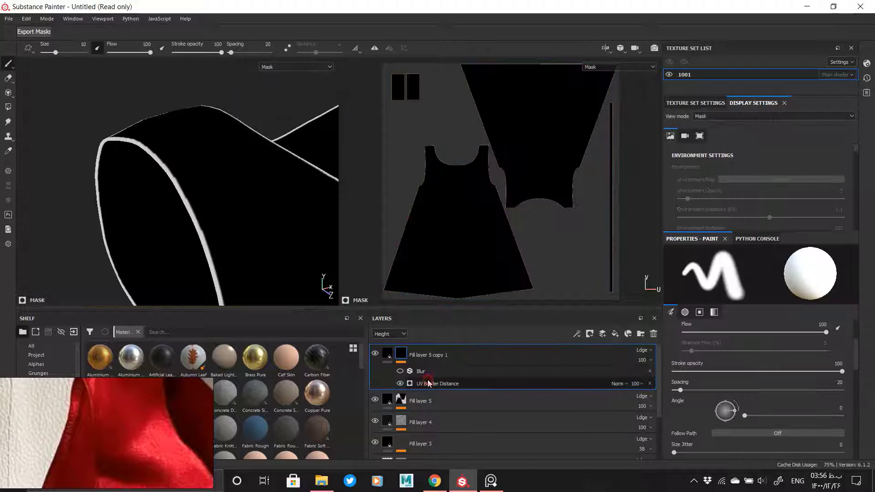
Step: Set the height of Fill layer 5 copy 1 to 0.0950
{"action": "left_click", "coordinate": [388, 354]}
{"action": "left_click", "coordinate": [764, 350]}
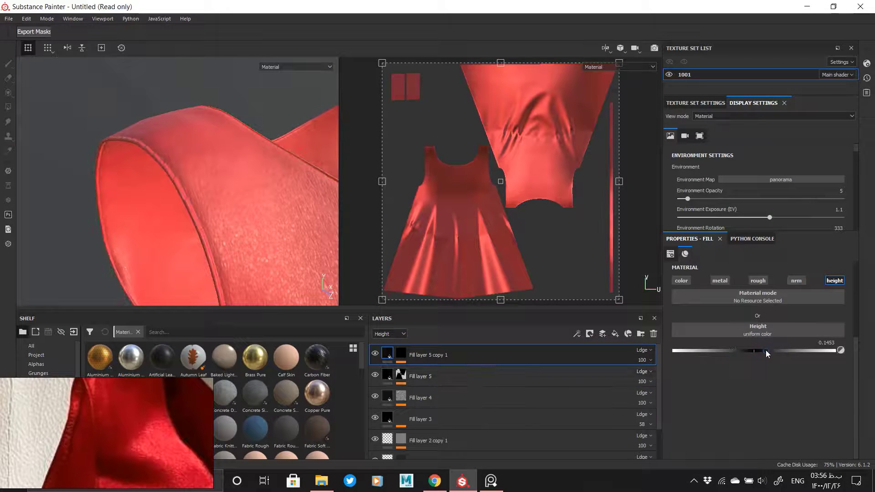
{"action": "left_click_drag", "start_coordinate": [765, 350], "coordinate": [761, 351]}
{"action": "left_click_drag", "start_coordinate": [214, 237], "coordinate": [195, 190], "text": "alt"}
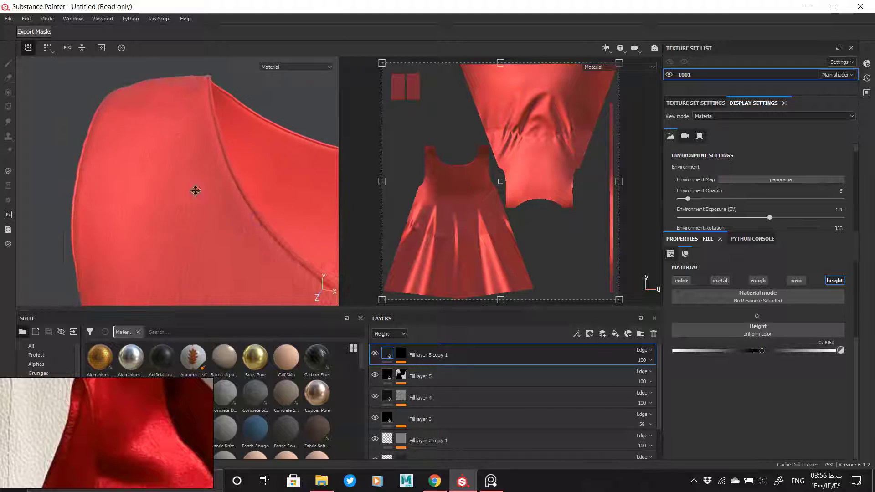
Step: Set the UV Border Distance on the copied layer's mask to a balance of 0.01 and a distance of 0.08
{"action": "scroll", "coordinate": [195, 190], "scroll_direction": "up", "scroll_amount": 2}
{"action": "left_click", "coordinate": [402, 357]}
{"action": "left_click", "coordinate": [431, 383]}
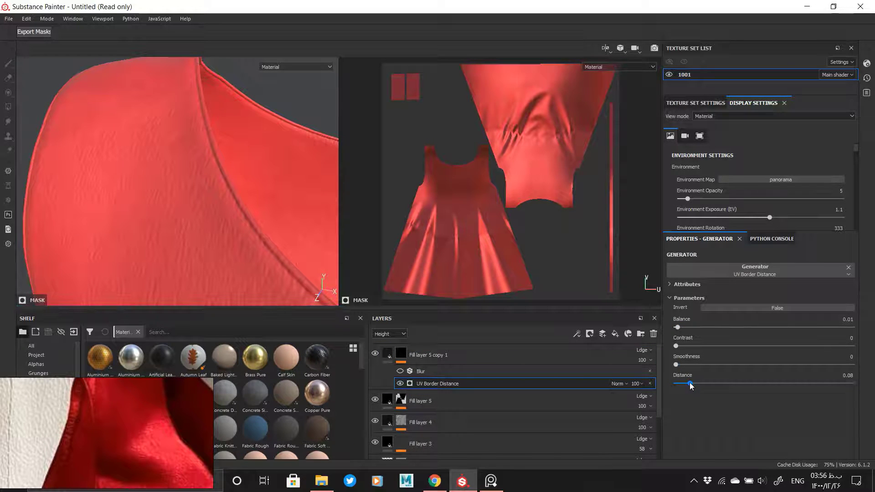
Step: Open the texture set settings and examine the dress's border detail around the shoulders, armholes and back
{"action": "left_click", "coordinate": [700, 105]}
{"action": "left_click_drag", "start_coordinate": [183, 195], "coordinate": [309, 219], "text": "alt"}
{"action": "left_click_drag", "start_coordinate": [146, 91], "coordinate": [287, 174], "text": "alt"}
{"action": "scroll", "coordinate": [257, 186], "scroll_direction": "up", "scroll_amount": 3}
{"action": "right_click_drag", "start_coordinate": [228, 185], "coordinate": [100, 103], "text": "alt"}
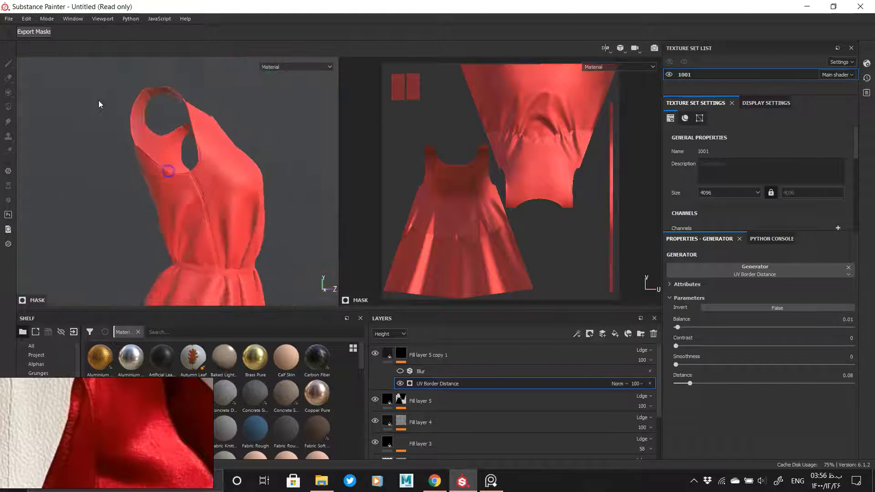
{"action": "left_click_drag", "start_coordinate": [100, 103], "coordinate": [214, 190], "text": "alt"}
{"action": "right_click_drag", "start_coordinate": [215, 189], "coordinate": [252, 262], "text": "alt"}
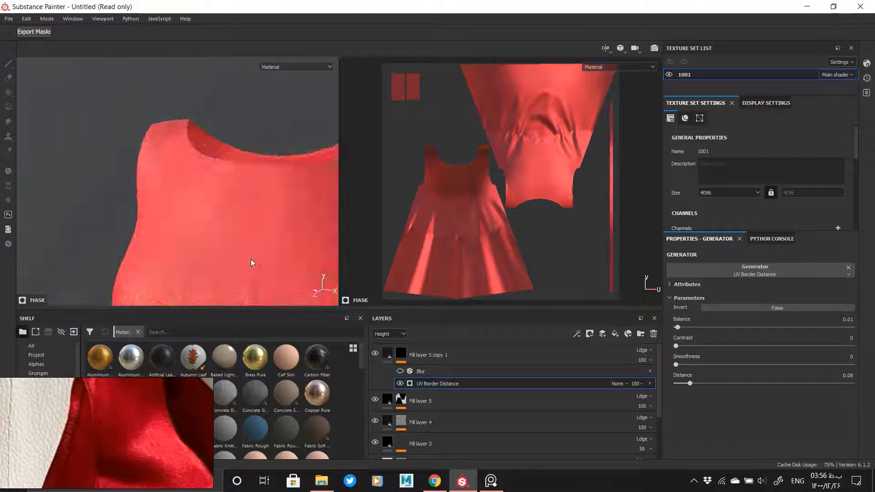
{"action": "middle_click_drag", "start_coordinate": [251, 261], "coordinate": [256, 184], "text": "alt"}
Step: Examine the satin reference photo up close and as a whole for color and fold variation
{"action": "scroll", "coordinate": [94, 400], "scroll_direction": "down", "scroll_amount": 5}
{"action": "scroll", "coordinate": [94, 400], "scroll_direction": "down", "scroll_amount": 2}
{"action": "scroll", "coordinate": [135, 466], "scroll_direction": "up", "scroll_amount": 8}
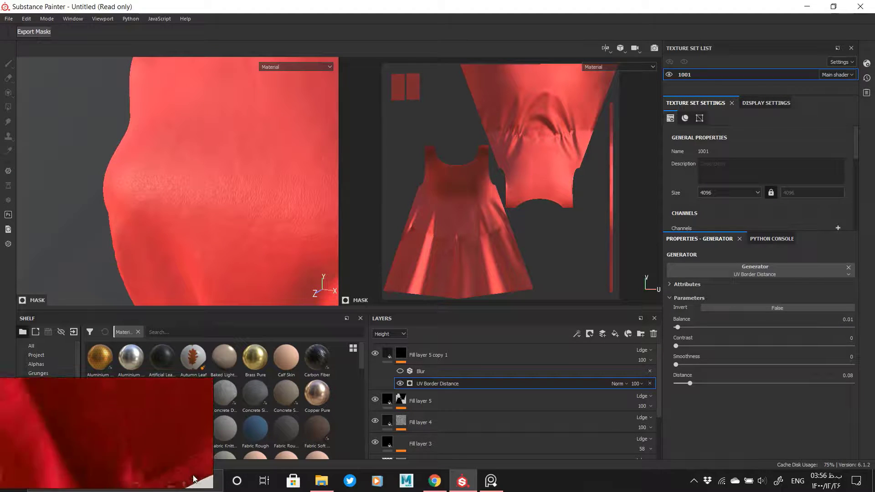
{"action": "scroll", "coordinate": [193, 444], "scroll_direction": "down", "scroll_amount": 2}
{"action": "scroll", "coordinate": [154, 460], "scroll_direction": "down", "scroll_amount": 4}
{"action": "scroll", "coordinate": [111, 453], "scroll_direction": "up", "scroll_amount": 5}
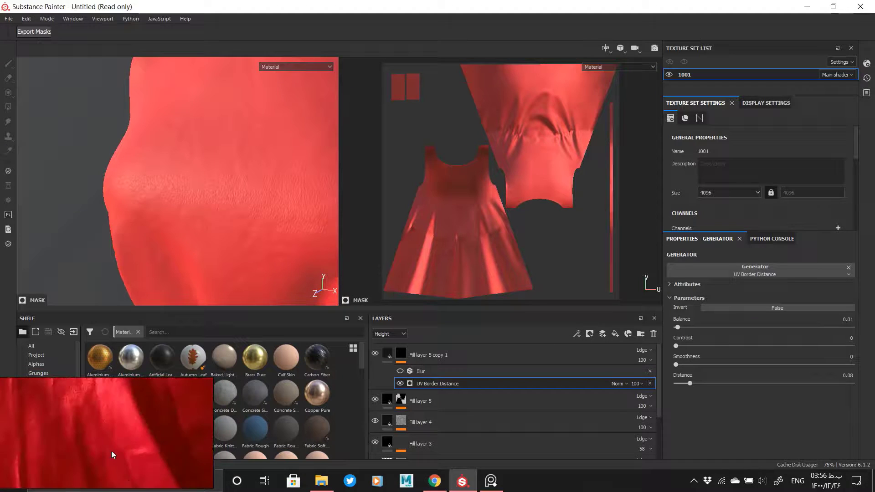
{"action": "scroll", "coordinate": [149, 473], "scroll_direction": "down", "scroll_amount": 6}
{"action": "scroll", "coordinate": [153, 459], "scroll_direction": "down", "scroll_amount": 4}
{"action": "scroll", "coordinate": [110, 392], "scroll_direction": "up", "scroll_amount": 5}
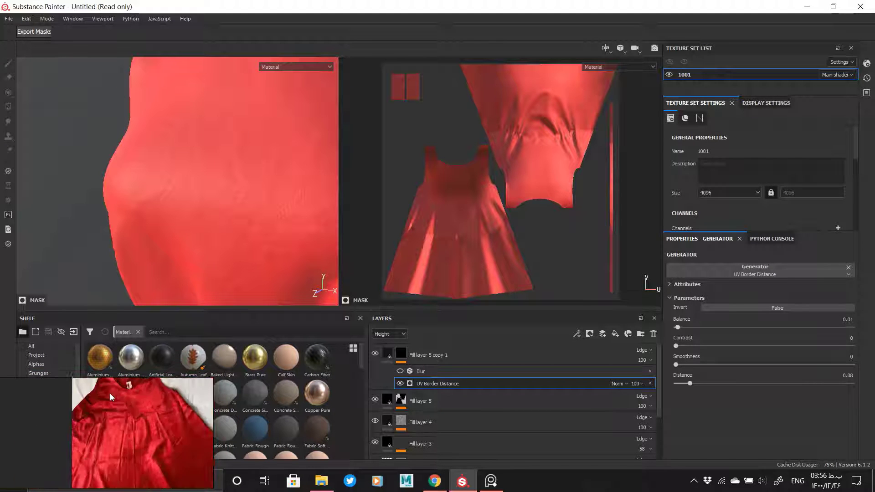
{"action": "scroll", "coordinate": [135, 448], "scroll_direction": "down", "scroll_amount": 3}
{"action": "scroll", "coordinate": [172, 463], "scroll_direction": "up", "scroll_amount": 4}
Step: Switch the layer stack to the Base Color channel and adjust the saturation of Fill layer 1's red base color
{"action": "right_click_drag", "start_coordinate": [167, 174], "coordinate": [28, 91], "text": "alt"}
{"action": "left_click_drag", "start_coordinate": [177, 168], "coordinate": [241, 180], "text": "alt"}
{"action": "scroll", "coordinate": [234, 199], "scroll_direction": "up", "scroll_amount": 5}
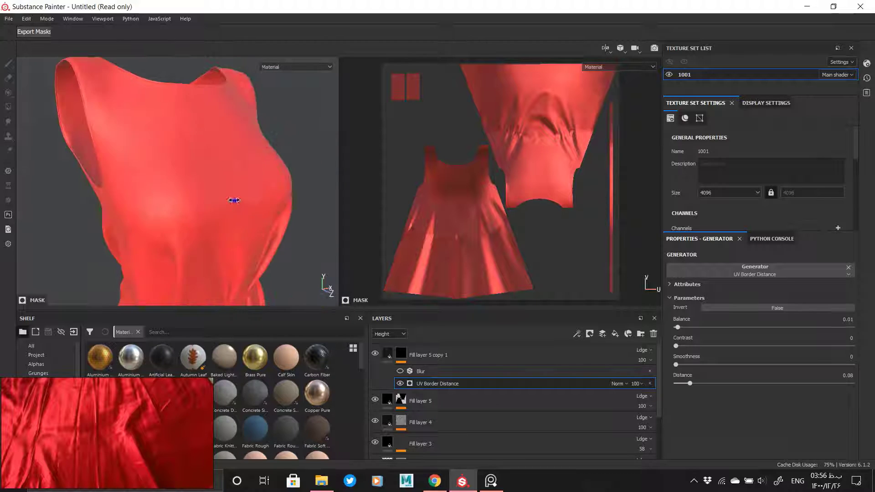
{"action": "scroll", "coordinate": [479, 418], "scroll_direction": "down", "scroll_amount": 3}
{"action": "left_click", "coordinate": [453, 423]}
{"action": "left_click", "coordinate": [451, 445]}
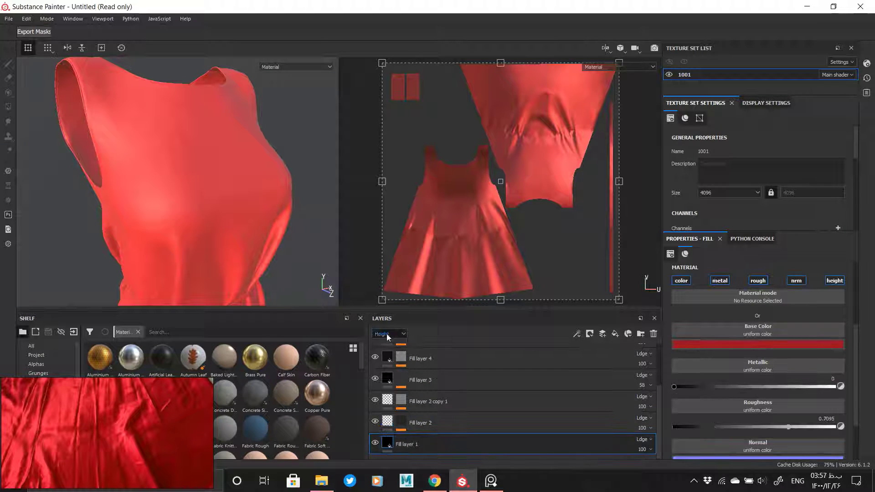
{"action": "left_click", "coordinate": [720, 345]}
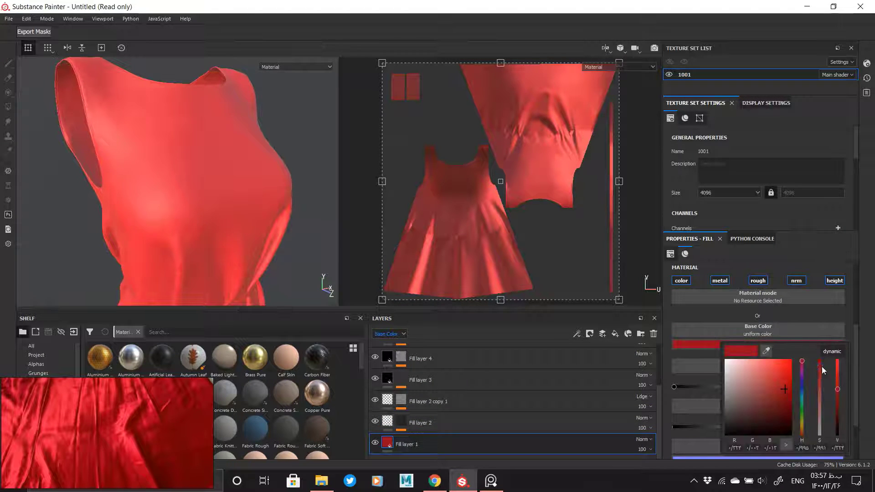
{"action": "left_click", "coordinate": [824, 365]}
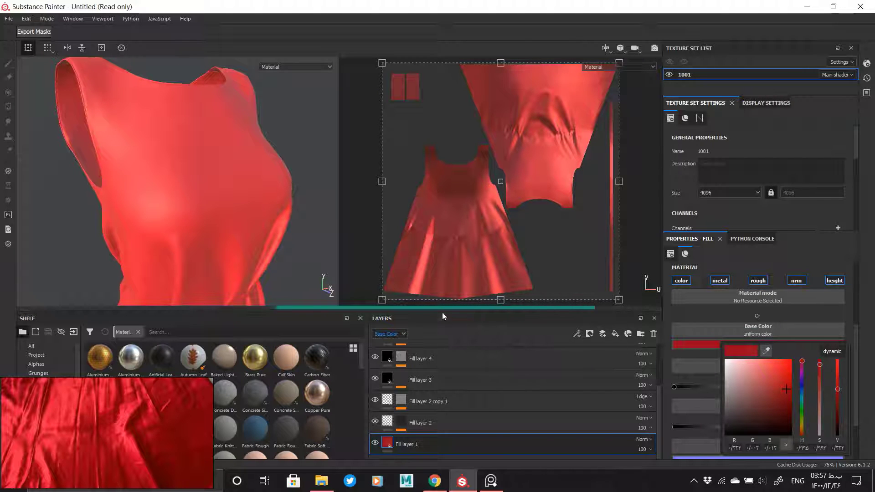
Step: Fine-tune Fill layer 1's red base color and compare the dress with the full reference photo
{"action": "left_click_drag", "start_coordinate": [264, 233], "coordinate": [247, 239], "text": "alt"}
{"action": "right_click_drag", "start_coordinate": [247, 238], "coordinate": [218, 228], "text": "alt"}
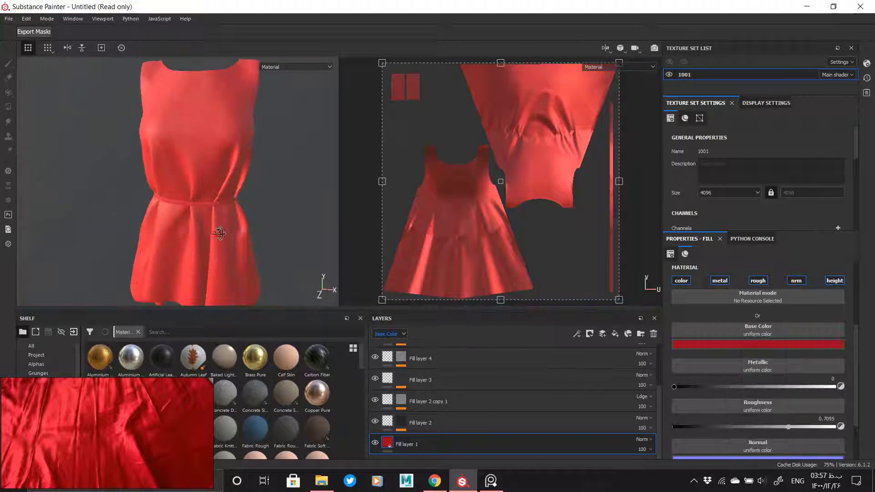
{"action": "mouse_move", "coordinate": [218, 228]}
{"action": "left_mouse_down", "text": "alt"}
{"action": "mouse_move", "coordinate": [249, 221]}
{"action": "mouse_move", "coordinate": [227, 222]}
{"action": "left_mouse_up", "text": "alt"}
{"action": "left_click", "coordinate": [735, 346]}
{"action": "middle_click_drag", "start_coordinate": [226, 223], "coordinate": [226, 277], "text": "alt"}
{"action": "right_click_drag", "start_coordinate": [207, 193], "coordinate": [237, 171], "text": "alt"}
{"action": "left_click_drag", "start_coordinate": [246, 214], "coordinate": [201, 216], "text": "alt"}
{"action": "scroll", "coordinate": [130, 438], "scroll_direction": "down", "scroll_amount": 4}
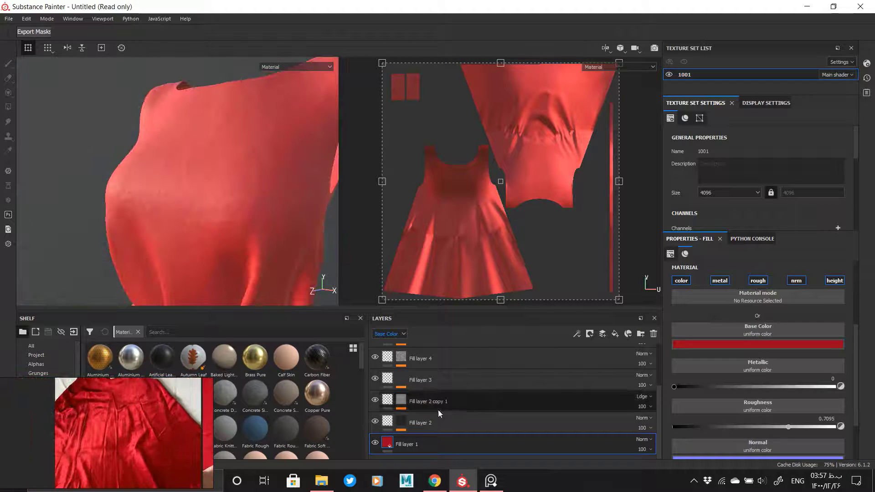
Step: Add a fill layer above Fill layer 5 copy 1 with only the color and height channels on
{"action": "scroll", "coordinate": [440, 412], "scroll_direction": "up", "scroll_amount": 4}
{"action": "left_click", "coordinate": [486, 357]}
{"action": "left_click", "coordinate": [615, 335]}
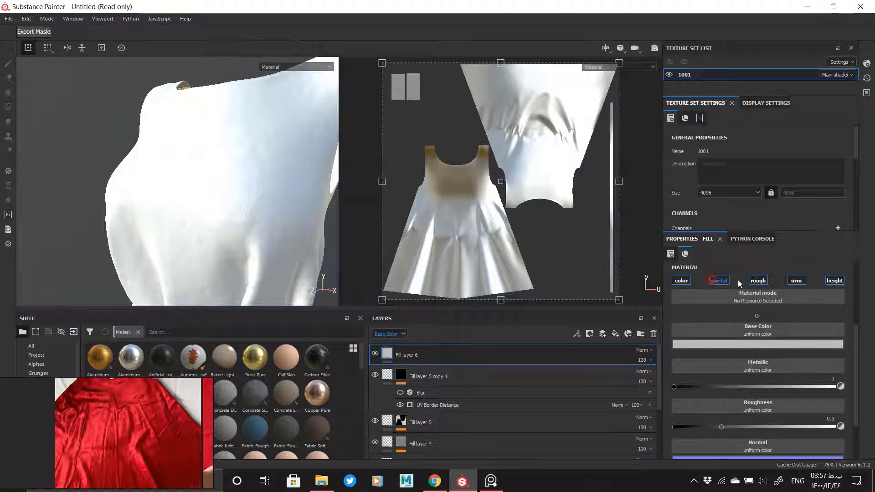
{"action": "left_click", "coordinate": [719, 280]}
{"action": "left_click", "coordinate": [758, 280]}
{"action": "left_click", "coordinate": [796, 280]}
Step: Give Fill layer 6 a black mask and add a fill effect to that mask
{"action": "right_click", "coordinate": [388, 357]}
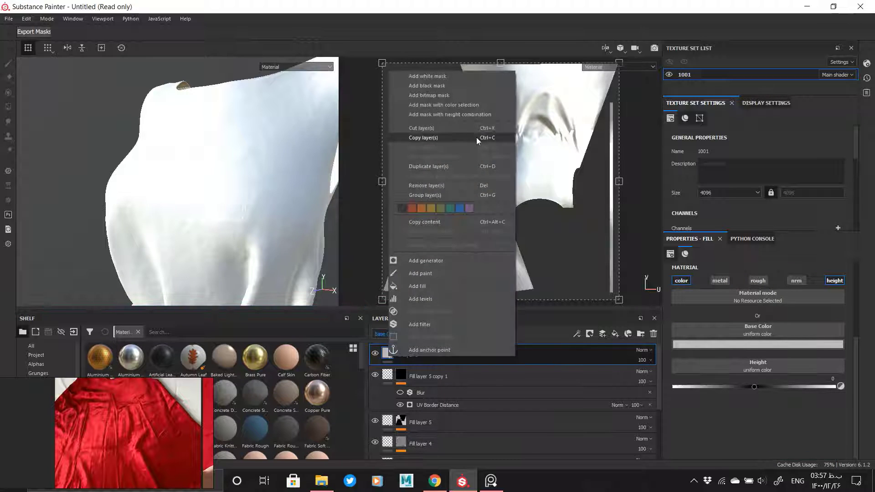
{"action": "left_click", "coordinate": [456, 87]}
{"action": "right_click", "coordinate": [401, 357]}
{"action": "left_click", "coordinate": [432, 283]}
Step: Browse the procedural textures and assign Grunge Map 005 as the grayscale of Fill layer 6's mask fill
{"action": "left_click", "coordinate": [741, 286]}
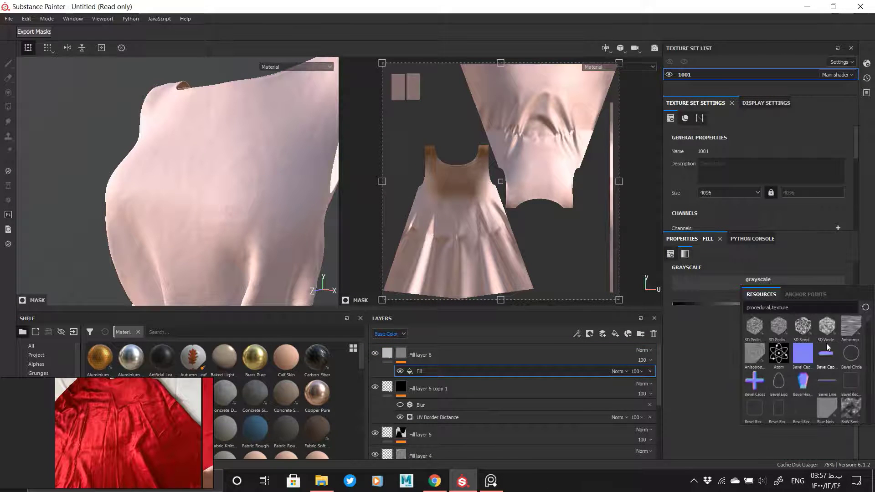
{"action": "scroll", "coordinate": [827, 348], "scroll_direction": "down", "scroll_amount": 6}
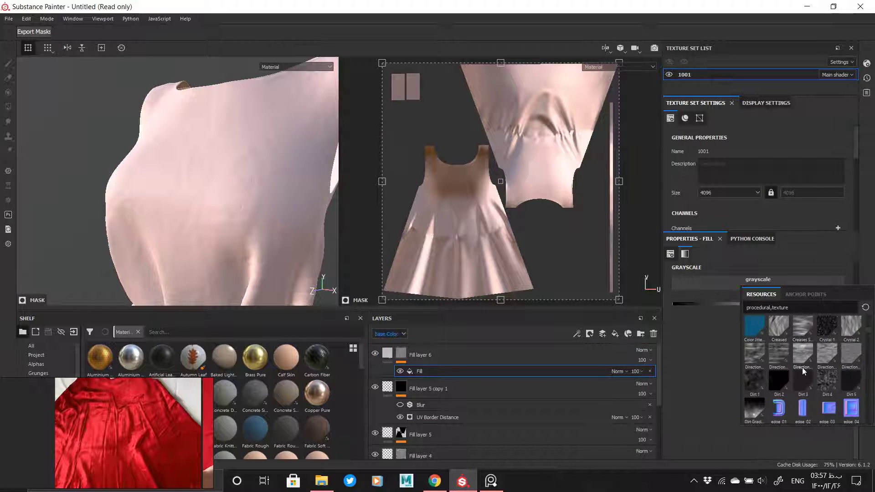
{"action": "scroll", "coordinate": [786, 378], "scroll_direction": "down", "scroll_amount": 3}
{"action": "scroll", "coordinate": [785, 375], "scroll_direction": "up", "scroll_amount": 3}
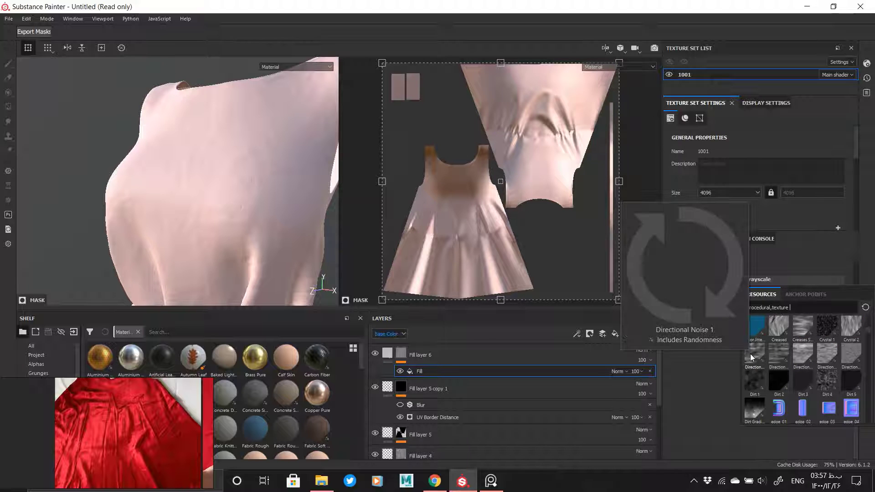
{"action": "mouse_move", "coordinate": [781, 354]}
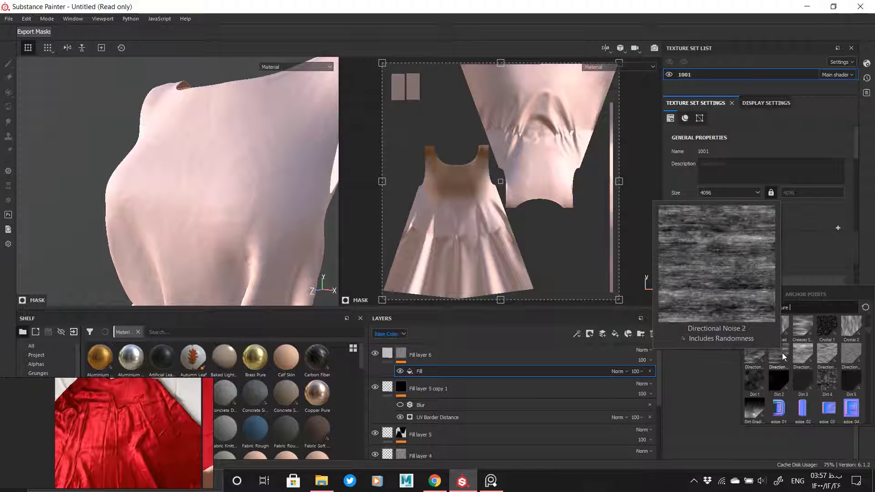
{"action": "mouse_move", "coordinate": [757, 380]}
{"action": "scroll", "coordinate": [794, 364], "scroll_direction": "down", "scroll_amount": 3}
{"action": "scroll", "coordinate": [777, 359], "scroll_direction": "down", "scroll_amount": 3}
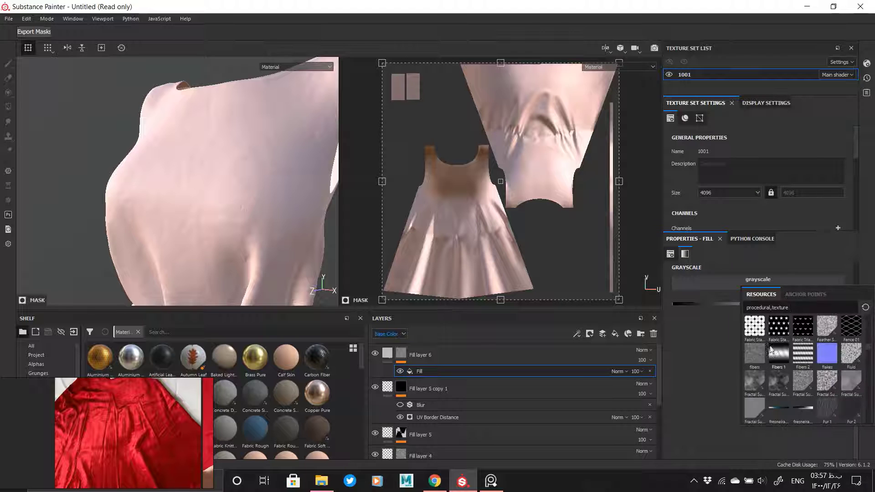
{"action": "scroll", "coordinate": [769, 350], "scroll_direction": "down", "scroll_amount": 5}
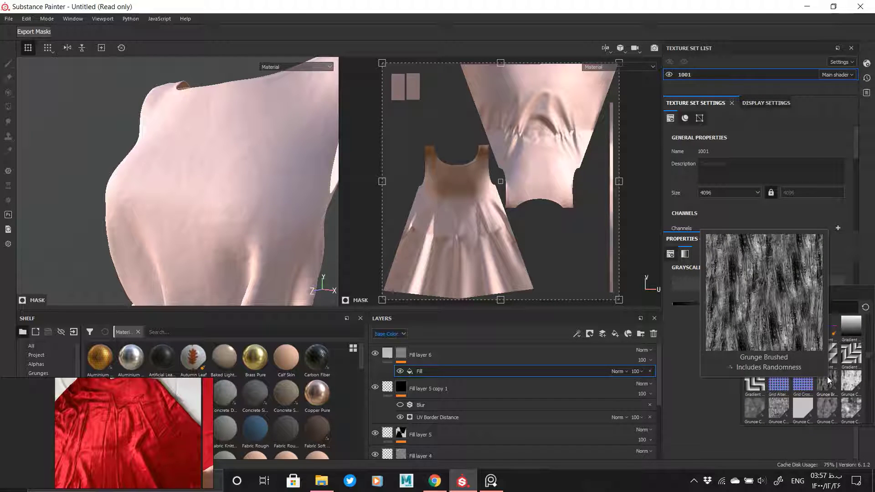
{"action": "scroll", "coordinate": [843, 376], "scroll_direction": "down", "scroll_amount": 3}
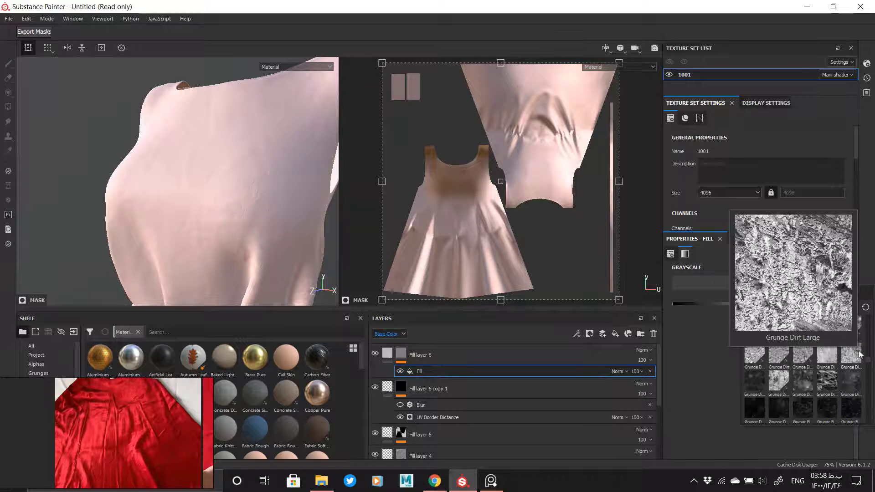
{"action": "scroll", "coordinate": [785, 355], "scroll_direction": "down", "scroll_amount": 3}
{"action": "scroll", "coordinate": [784, 355], "scroll_direction": "down", "scroll_amount": 3}
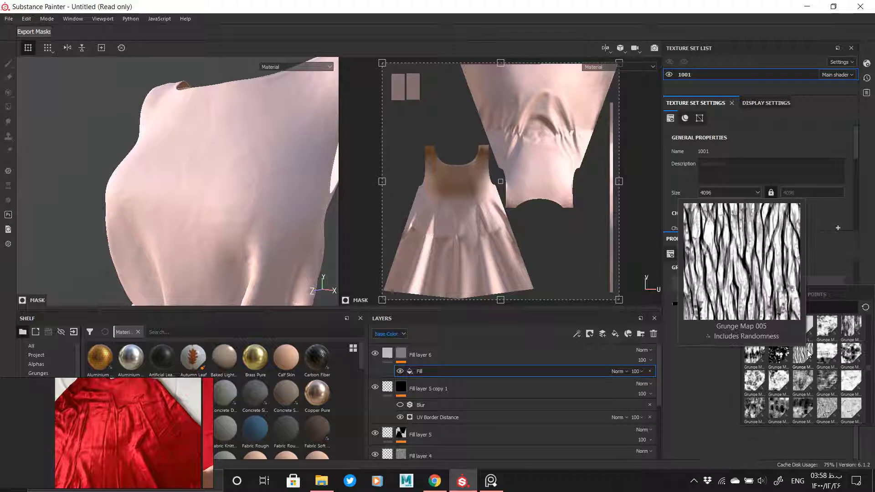
{"action": "left_click", "coordinate": [803, 356]}
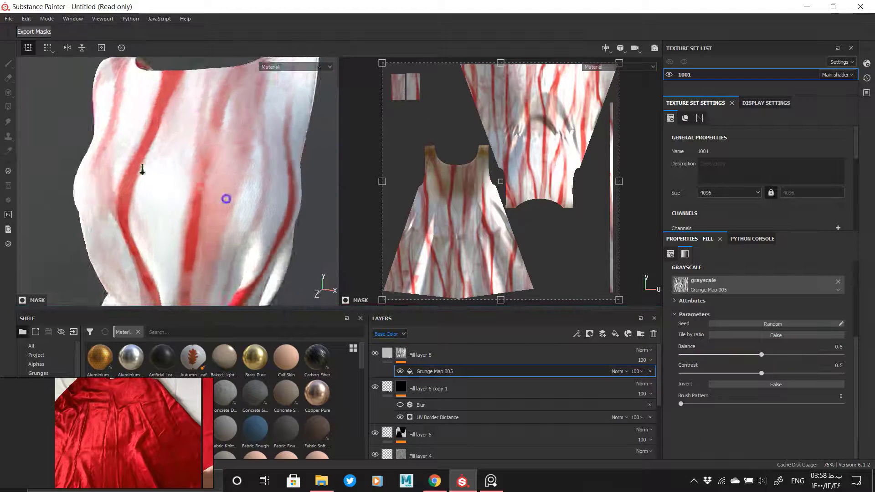
Step: Try Grunge Map 005 brush pattern values of 0.32 and 0.47, and toggle its inversion on and off
{"action": "scroll", "coordinate": [105, 154], "scroll_direction": "down", "scroll_amount": 3}
{"action": "right_click_drag", "start_coordinate": [104, 154], "coordinate": [35, 170], "text": "alt"}
{"action": "left_click_drag", "start_coordinate": [34, 171], "coordinate": [254, 177], "text": "alt"}
{"action": "scroll", "coordinate": [201, 241], "scroll_direction": "up", "scroll_amount": 3}
{"action": "middle_click_drag", "start_coordinate": [191, 214], "coordinate": [207, 271], "text": "alt"}
{"action": "scroll", "coordinate": [208, 271], "scroll_direction": "up", "scroll_amount": 1}
{"action": "scroll", "coordinate": [207, 270], "scroll_direction": "down", "scroll_amount": 3}
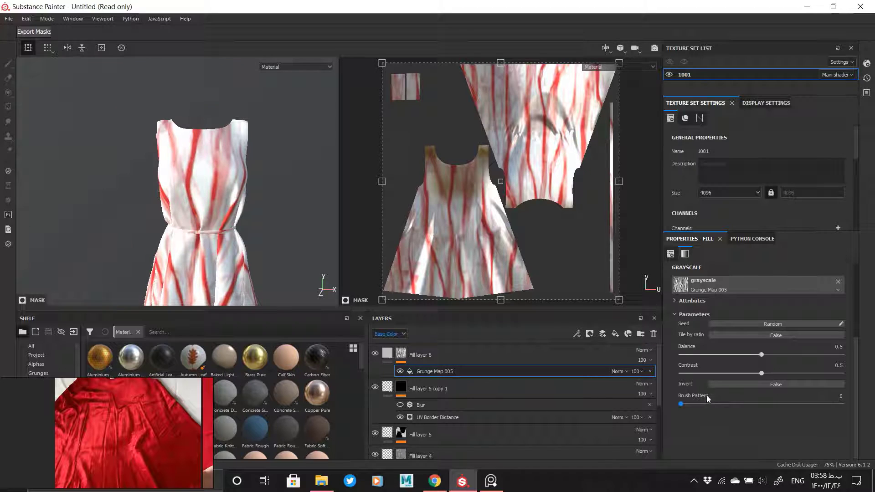
{"action": "left_click", "coordinate": [733, 404]}
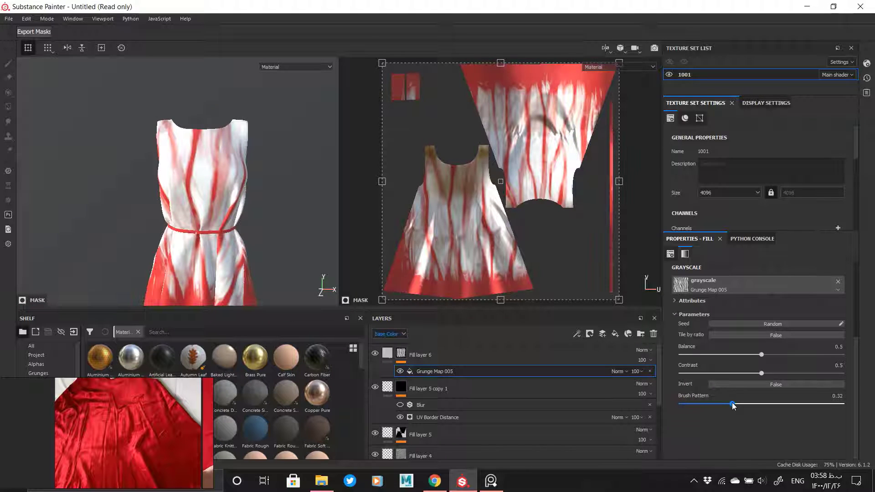
{"action": "middle_click_drag", "start_coordinate": [268, 284], "coordinate": [286, 262], "text": "alt"}
{"action": "right_click_drag", "start_coordinate": [286, 263], "coordinate": [162, 199], "text": "alt"}
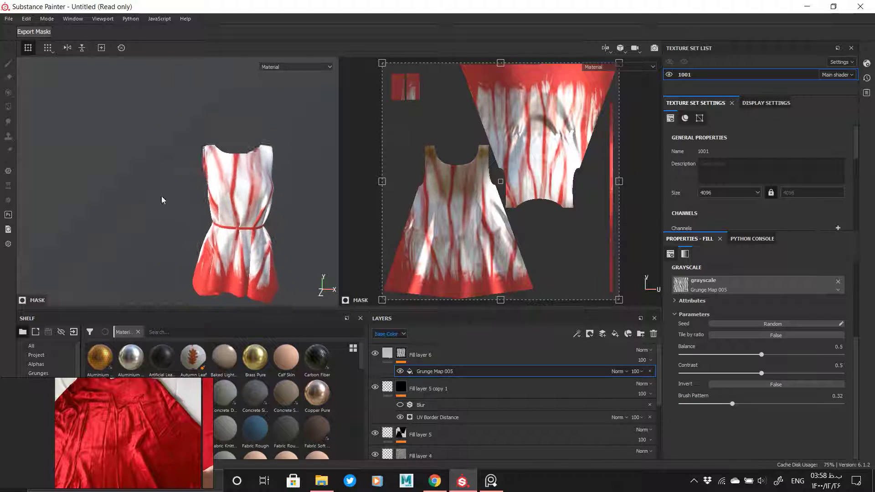
{"action": "middle_click_drag", "start_coordinate": [162, 199], "coordinate": [163, 176], "text": "alt"}
{"action": "left_click_drag", "start_coordinate": [744, 405], "coordinate": [756, 403]}
{"action": "left_click", "coordinate": [757, 383]}
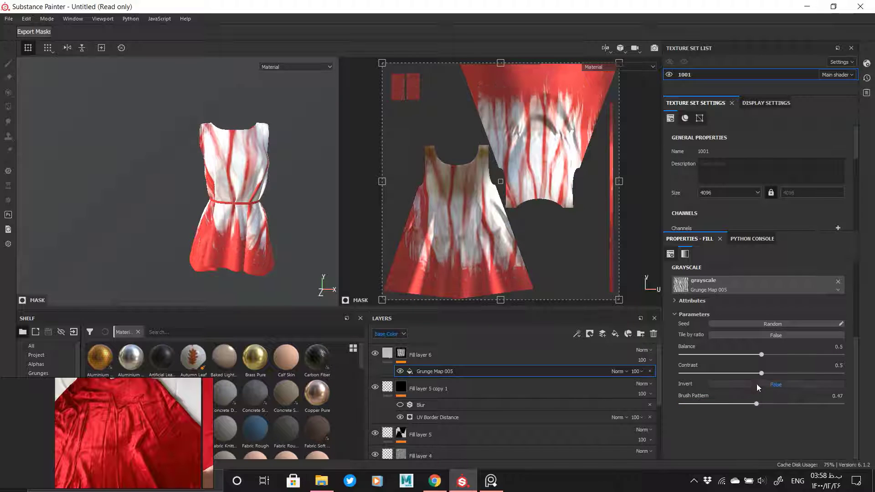
{"action": "left_click", "coordinate": [752, 384]}
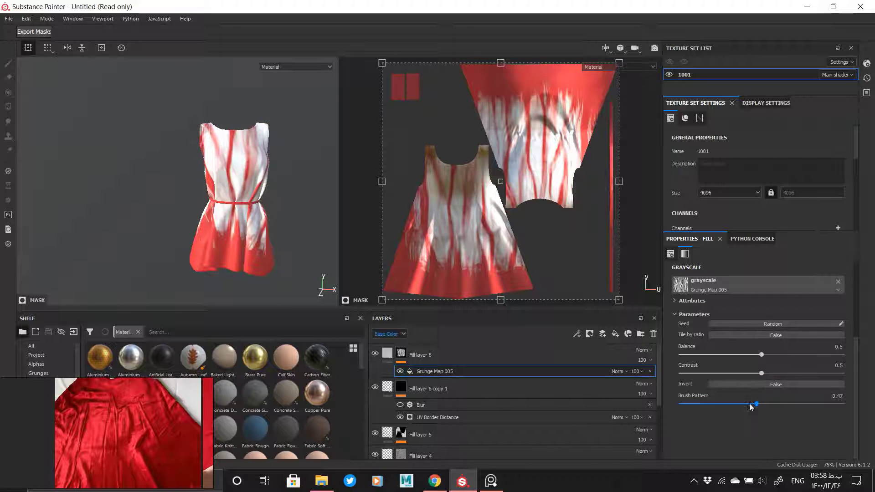
Step: Return Grunge Map 005's brush pattern to 0 and lower its contrast to 0.02
{"action": "left_click_drag", "start_coordinate": [756, 403], "coordinate": [653, 404]}
{"action": "left_click", "coordinate": [685, 377]}
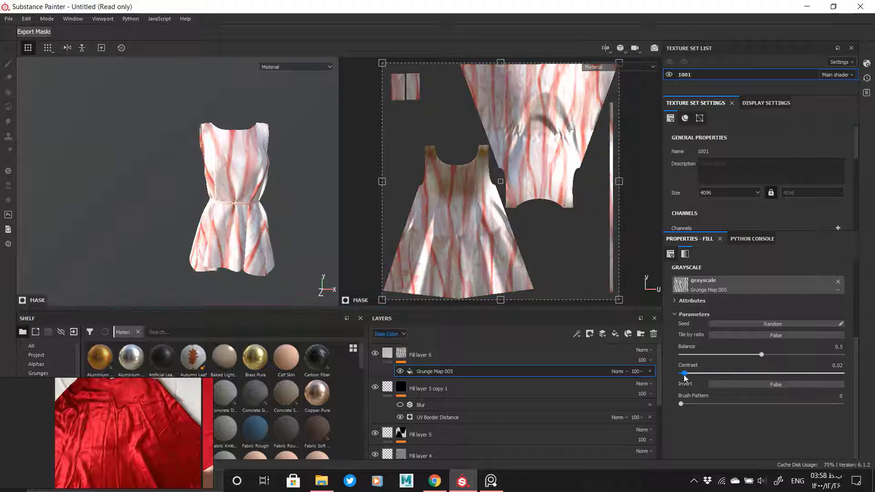
Step: Set the Grunge Map 005 contrast to 0.75 and its UV scale to 2 in Fill layer 6's mask
{"action": "left_click_drag", "start_coordinate": [764, 379], "coordinate": [800, 378]}
{"action": "scroll", "coordinate": [800, 378], "scroll_direction": "up", "scroll_amount": 3}
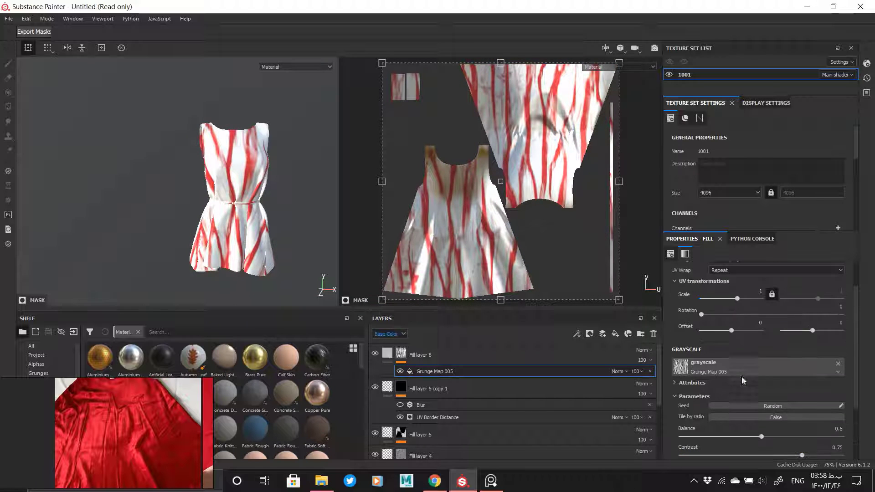
{"action": "double_click", "coordinate": [754, 290]}
{"action": "type", "text": "2"}
{"action": "key", "text": "Return"}
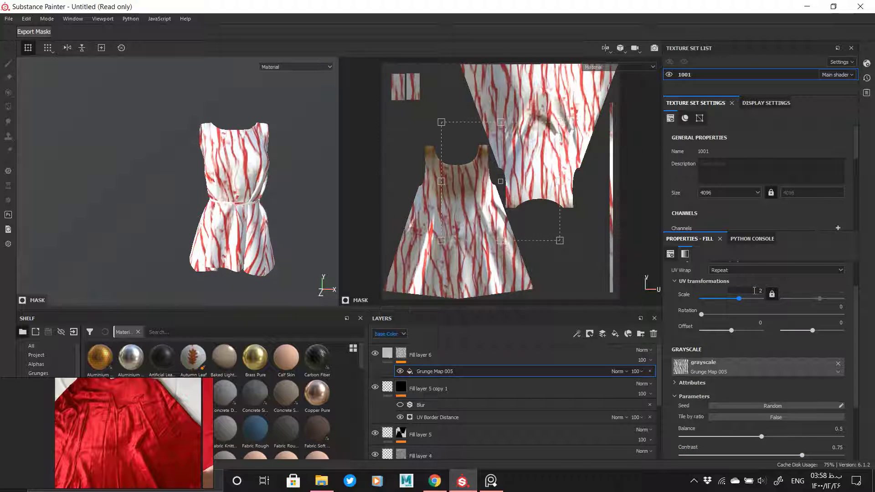
Step: Change the Grunge Map 005 UV scale to 3, balance to 0.61 and contrast to 1
{"action": "left_click_drag", "start_coordinate": [255, 215], "coordinate": [228, 211], "text": "alt"}
{"action": "scroll", "coordinate": [253, 214], "scroll_direction": "up", "scroll_amount": 3}
{"action": "scroll", "coordinate": [752, 384], "scroll_direction": "down", "scroll_amount": 3}
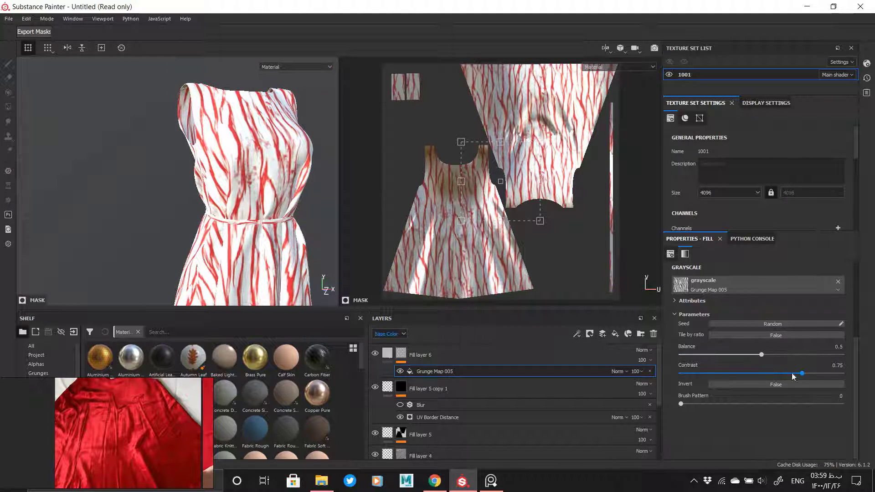
{"action": "mouse_move", "coordinate": [761, 355]}
{"action": "left_mouse_down"}
{"action": "mouse_move", "coordinate": [702, 352]}
{"action": "mouse_move", "coordinate": [779, 358]}
{"action": "left_mouse_up"}
{"action": "left_click_drag", "start_coordinate": [292, 219], "coordinate": [228, 219], "text": "alt"}
{"action": "scroll", "coordinate": [228, 219], "scroll_direction": "down", "scroll_amount": 3}
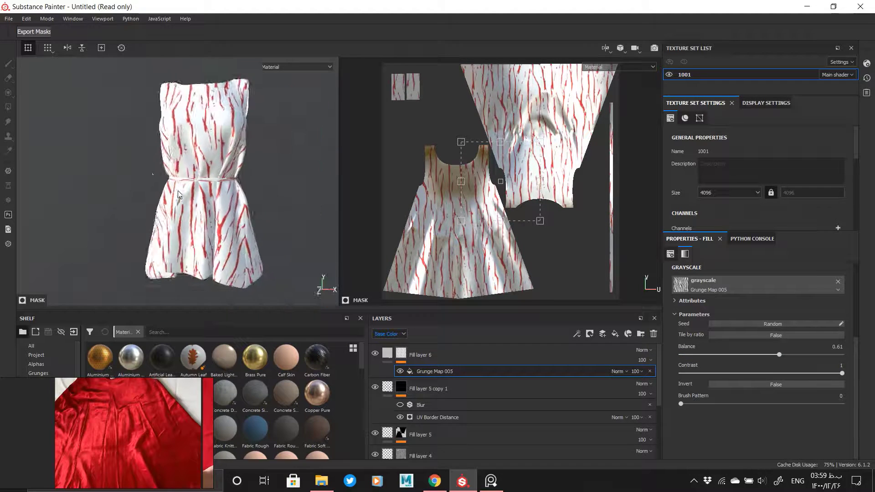
Step: Check Fill layer 6's mask on its own around the waist and add a Blur filter to it
{"action": "left_click", "coordinate": [400, 353], "text": "alt"}
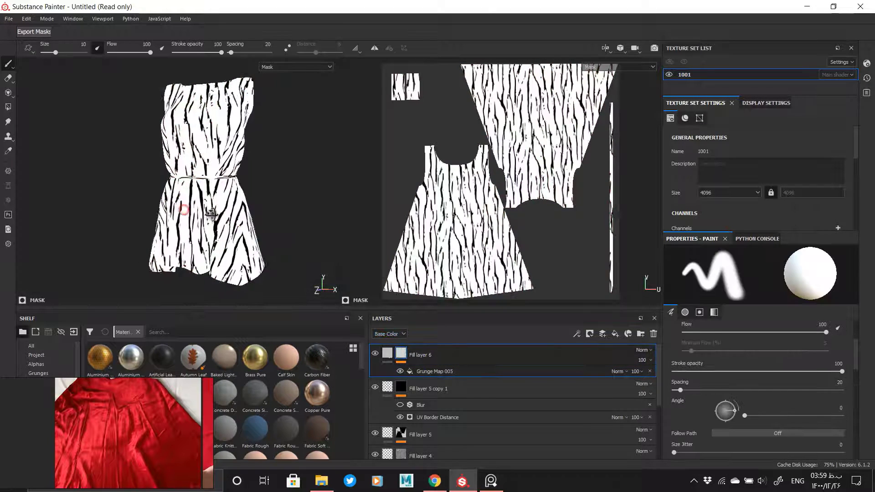
{"action": "scroll", "coordinate": [225, 192], "scroll_direction": "up", "scroll_amount": 3}
{"action": "left_click_drag", "start_coordinate": [225, 193], "coordinate": [228, 197], "text": "alt"}
{"action": "right_click_drag", "start_coordinate": [228, 197], "coordinate": [220, 244], "text": "alt"}
{"action": "middle_click_drag", "start_coordinate": [221, 244], "coordinate": [198, 200], "text": "alt"}
{"action": "mouse_move", "coordinate": [198, 201]}
{"action": "left_mouse_down", "text": "alt"}
{"action": "mouse_move", "coordinate": [117, 201]}
{"action": "mouse_move", "coordinate": [221, 205]}
{"action": "left_mouse_up", "text": "alt"}
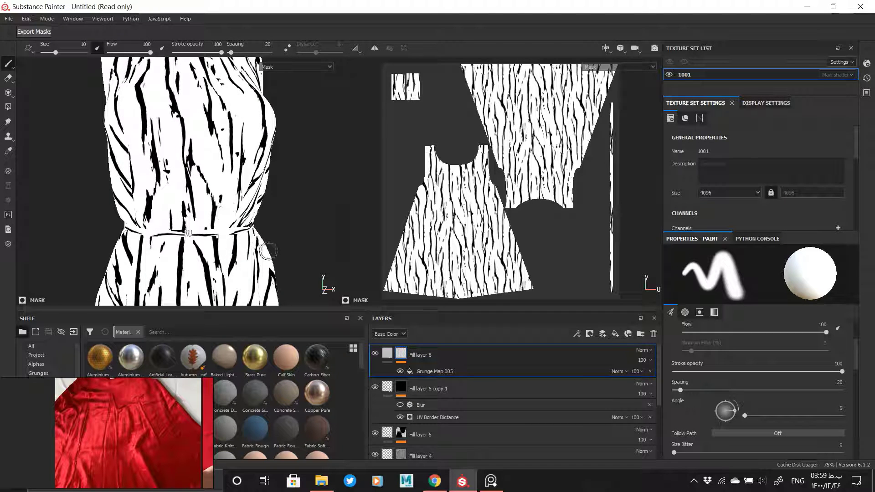
{"action": "left_click", "coordinate": [386, 354]}
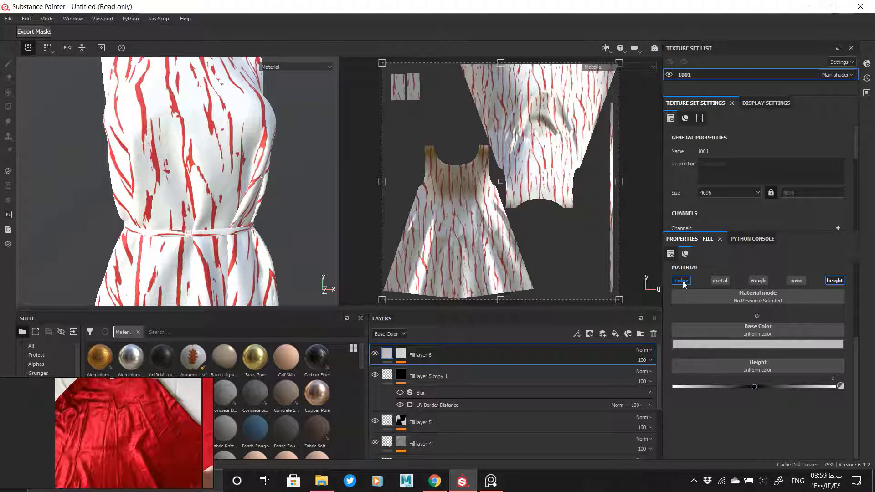
{"action": "right_click", "coordinate": [400, 354]}
{"action": "left_click", "coordinate": [437, 287]}
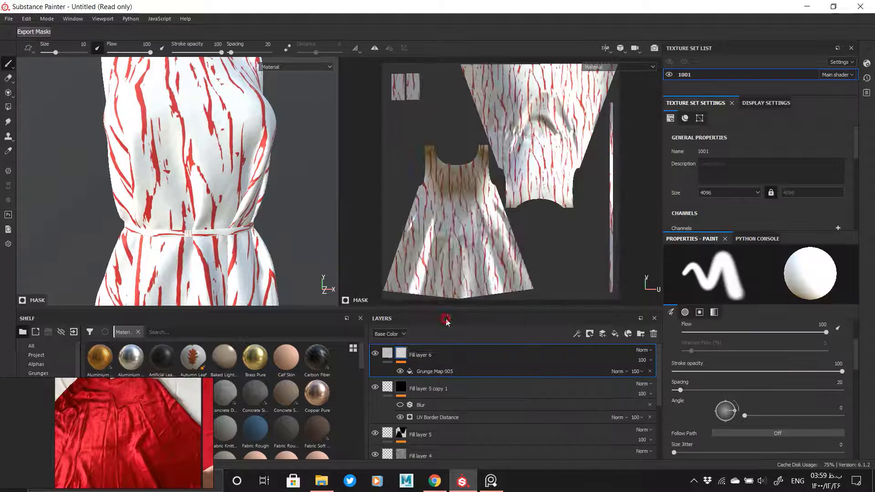
{"action": "left_click", "coordinate": [446, 322]}
{"action": "left_click", "coordinate": [799, 283]}
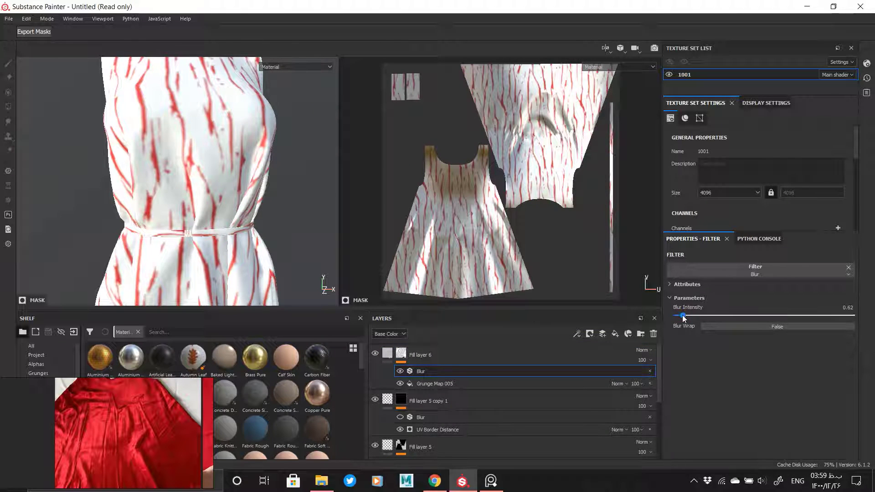
Step: Disable Fill layer 6's color channel and set its height to about 0.078
{"action": "left_click", "coordinate": [386, 354]}
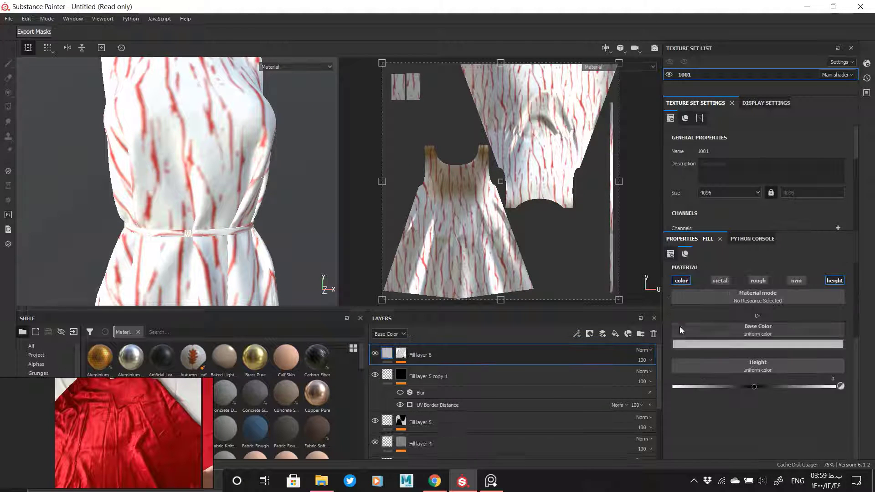
{"action": "left_click", "coordinate": [682, 281]}
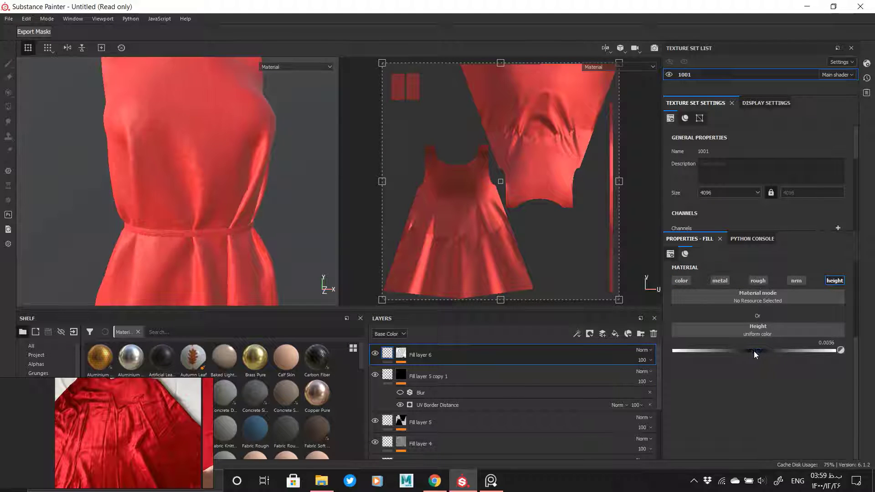
{"action": "left_click_drag", "start_coordinate": [750, 350], "coordinate": [760, 351]}
{"action": "left_click_drag", "start_coordinate": [264, 191], "coordinate": [199, 199], "text": "alt"}
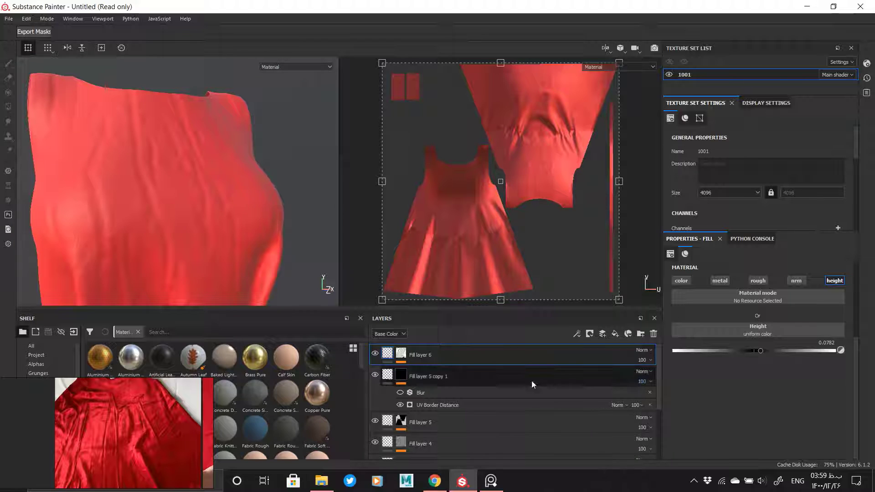
Step: Readjust the Blur filter's intensity on Fill layer 6's mask and check the folds on the dress
{"action": "left_click", "coordinate": [401, 353]}
{"action": "left_click", "coordinate": [433, 371]}
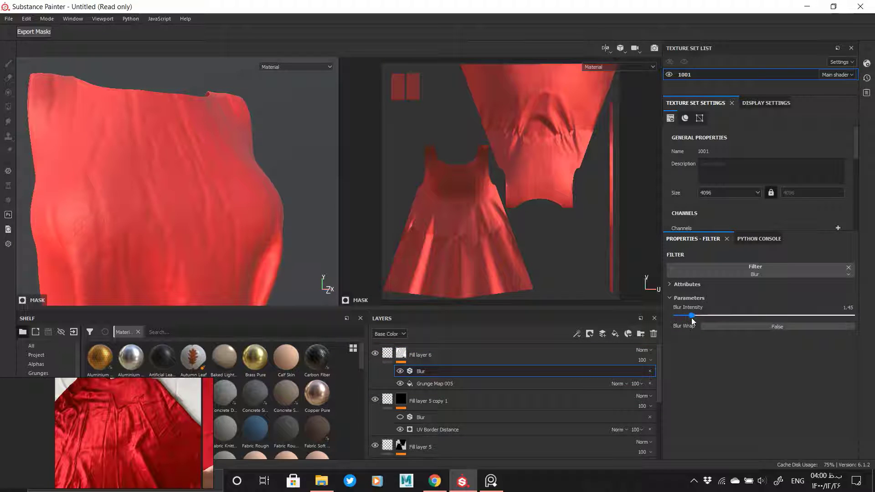
{"action": "left_click_drag", "start_coordinate": [692, 319], "coordinate": [689, 319]}
{"action": "left_click_drag", "start_coordinate": [164, 219], "coordinate": [214, 182], "text": "alt"}
Step: Set the Grunge Map 005 balance to 0.52 and contrast to 0.55, and display the mask on its own
{"action": "left_click", "coordinate": [479, 383]}
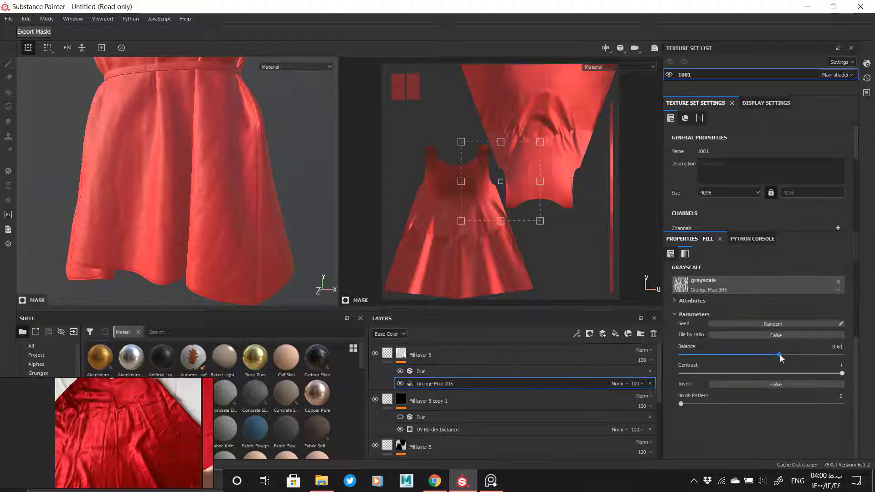
{"action": "left_click_drag", "start_coordinate": [776, 356], "coordinate": [771, 356]}
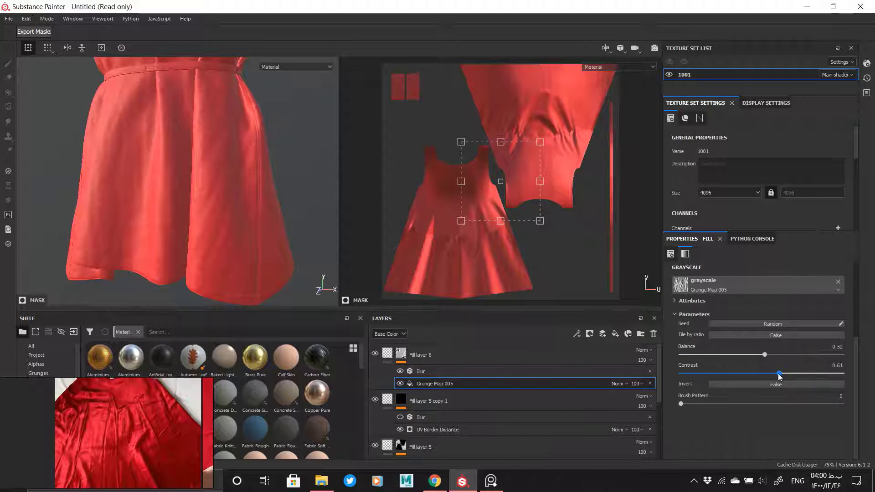
{"action": "left_click_drag", "start_coordinate": [778, 374], "coordinate": [768, 376]}
{"action": "middle_click_drag", "start_coordinate": [232, 279], "coordinate": [235, 373], "text": "alt"}
{"action": "left_click", "coordinate": [401, 353], "text": "alt"}
{"action": "middle_click_drag", "start_coordinate": [271, 187], "coordinate": [317, 289], "text": "alt"}
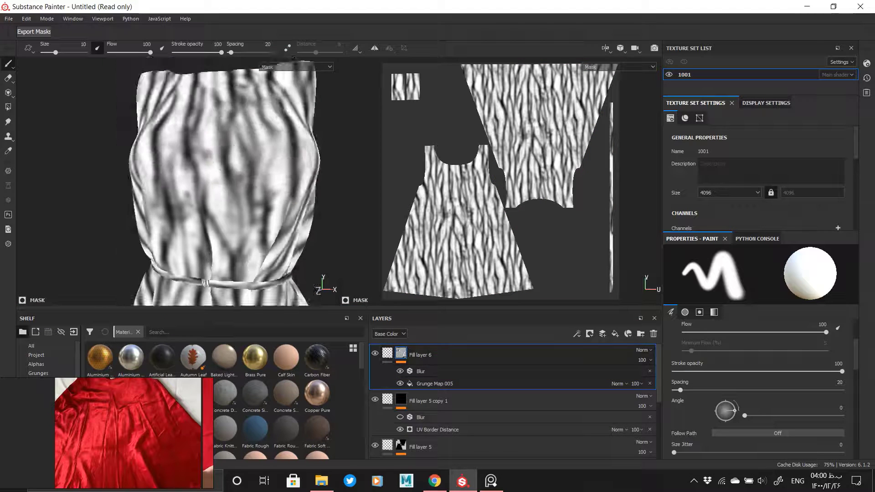
Step: Set the Grunge Map 005 UV scale to 5 and the blur intensity to about 0.9, and check the skirt
{"action": "left_click", "coordinate": [456, 383]}
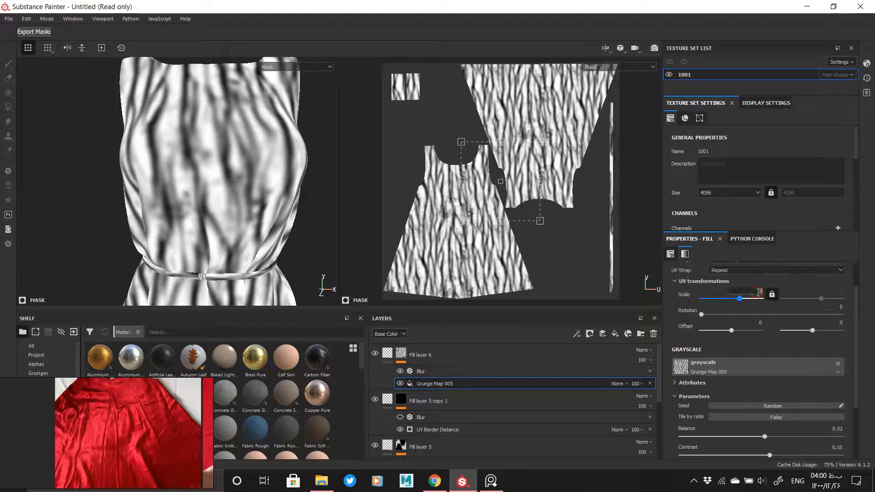
{"action": "key", "text": "Return"}
{"action": "middle_click_drag", "start_coordinate": [225, 113], "coordinate": [226, 27], "text": "alt"}
{"action": "left_click", "coordinate": [447, 370]}
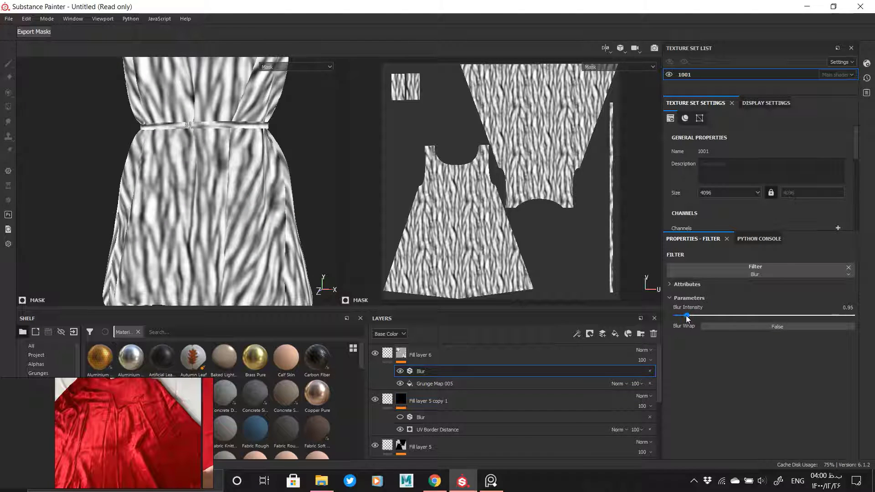
{"action": "left_click", "coordinate": [387, 354]}
{"action": "left_click_drag", "start_coordinate": [229, 232], "coordinate": [292, 192], "text": "alt"}
Step: Set the Grunge Map 005 UV scale to 3, with a balance of 0.41 and a contrast of 0.43
{"action": "left_click", "coordinate": [401, 354], "text": "alt"}
{"action": "left_click", "coordinate": [436, 383]}
{"action": "scroll", "coordinate": [776, 359], "scroll_direction": "up", "scroll_amount": 1}
{"action": "left_click", "coordinate": [760, 319]}
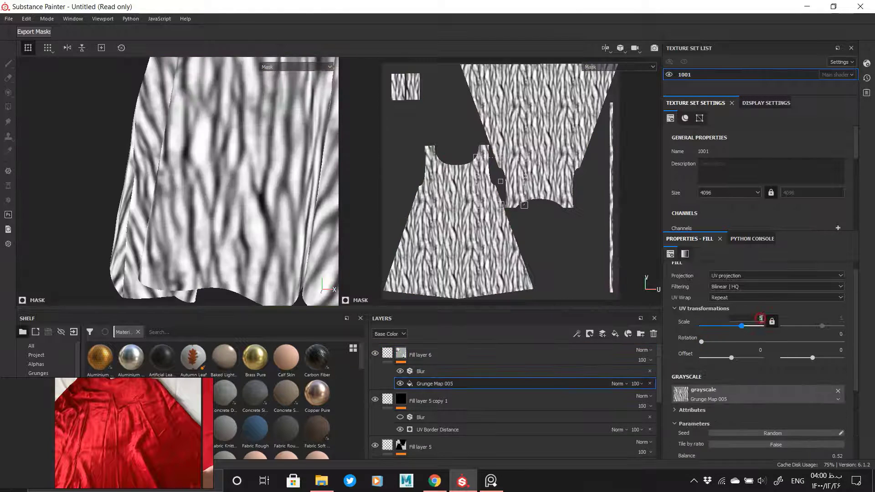
{"action": "type", "text": "3"}
{"action": "key", "text": "Return"}
{"action": "scroll", "coordinate": [715, 387], "scroll_direction": "down", "scroll_amount": 2}
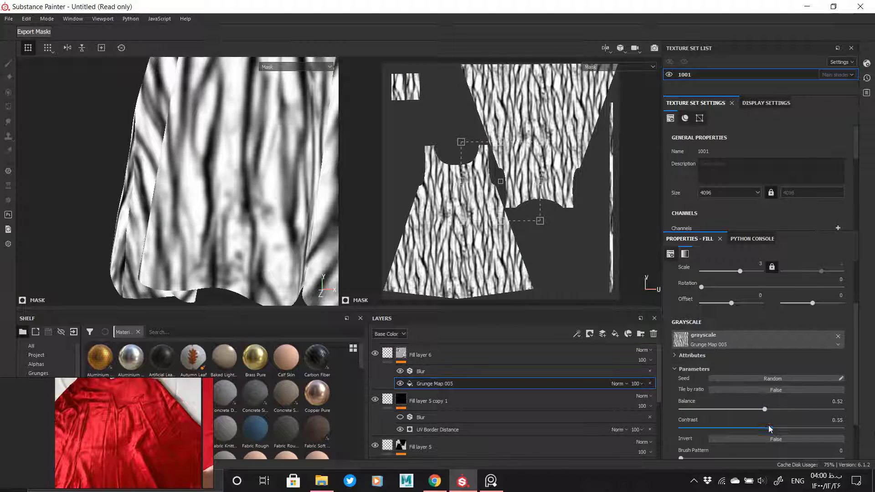
{"action": "left_click_drag", "start_coordinate": [825, 430], "coordinate": [763, 406]}
Step: Raise Fill layer 6's height to 0.1117 and check the wrinkles on the bodice
{"action": "left_click", "coordinate": [387, 354]}
{"action": "middle_click_drag", "start_coordinate": [278, 196], "coordinate": [277, 305], "text": "alt"}
{"action": "middle_click_drag", "start_coordinate": [274, 119], "coordinate": [271, 198], "text": "alt"}
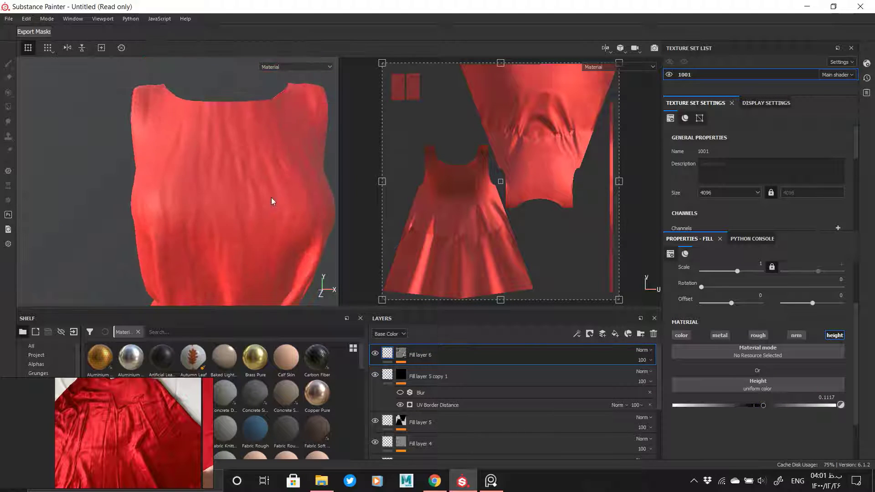
{"action": "left_click_drag", "start_coordinate": [272, 201], "coordinate": [261, 207], "text": "alt"}
Step: Display Fill layer 6's mask and set the Grunge Map 005 contrast to 1 and balance to 0.75
{"action": "left_click", "coordinate": [402, 354], "text": "alt"}
{"action": "left_click", "coordinate": [442, 383]}
{"action": "scroll", "coordinate": [750, 419], "scroll_direction": "down", "scroll_amount": 1}
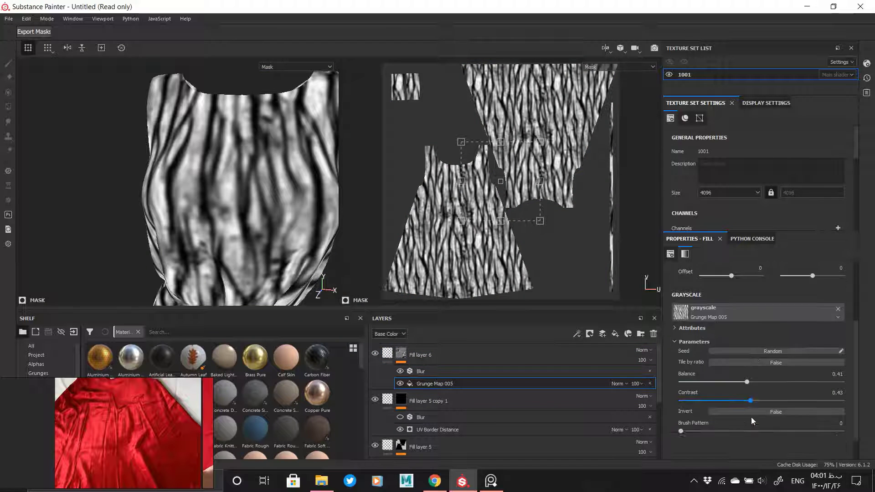
{"action": "scroll", "coordinate": [750, 417], "scroll_direction": "down", "scroll_amount": 1}
{"action": "left_click_drag", "start_coordinate": [841, 373], "coordinate": [842, 373]}
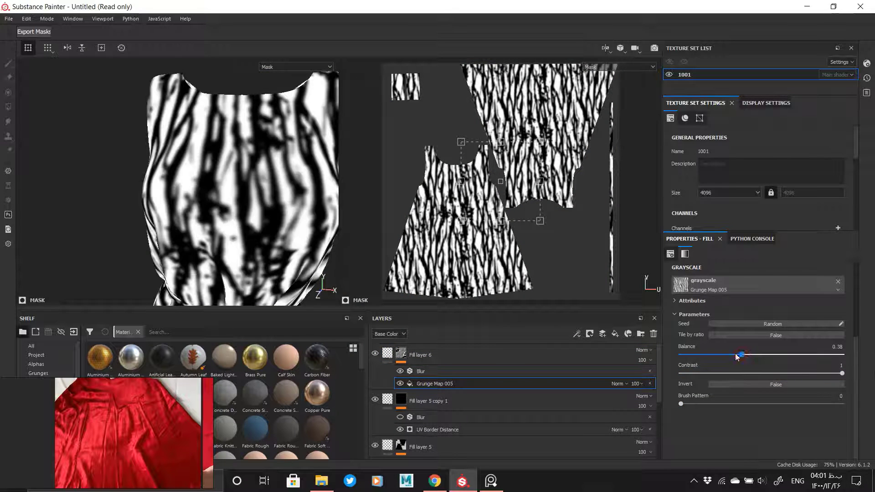
{"action": "left_click_drag", "start_coordinate": [737, 356], "coordinate": [801, 352]}
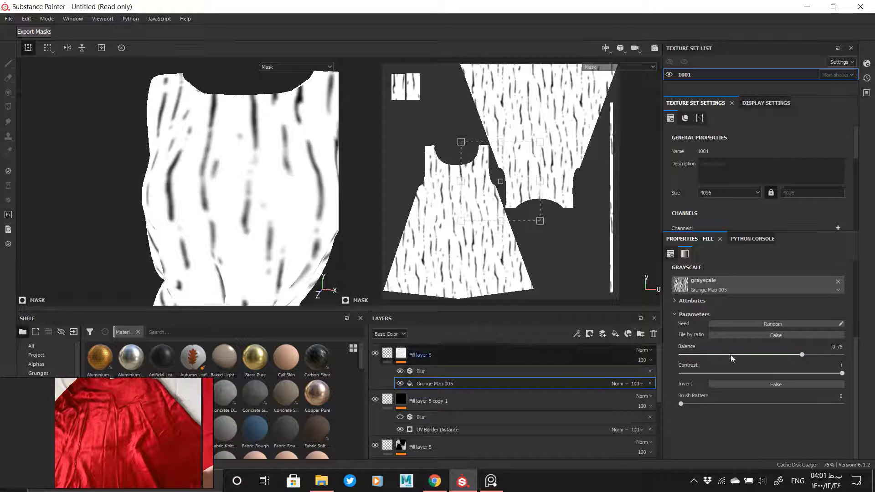
Step: Stretch the Grunge Map 005 tile into a tall, narrow shape with a UV scale of about 5.75 by 2.04
{"action": "scroll", "coordinate": [740, 302], "scroll_direction": "up", "scroll_amount": 3}
{"action": "scroll", "coordinate": [747, 288], "scroll_direction": "up", "scroll_amount": 1}
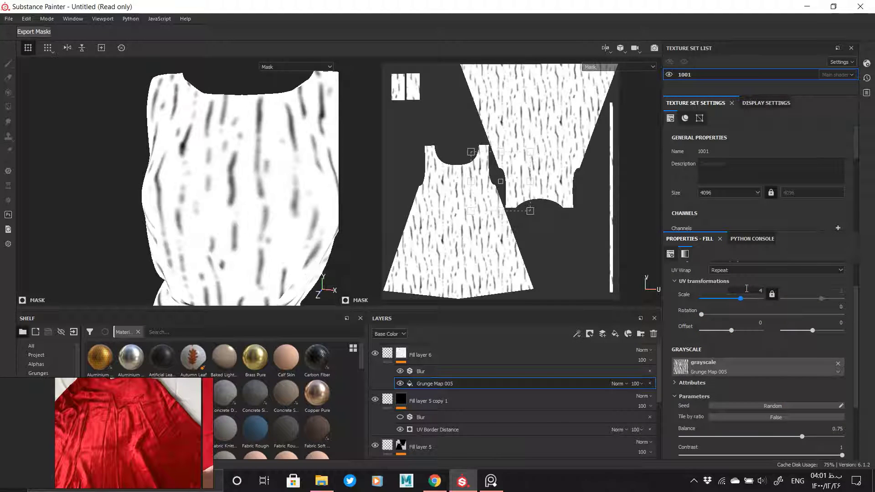
{"action": "left_click_drag", "start_coordinate": [501, 150], "coordinate": [501, 93]}
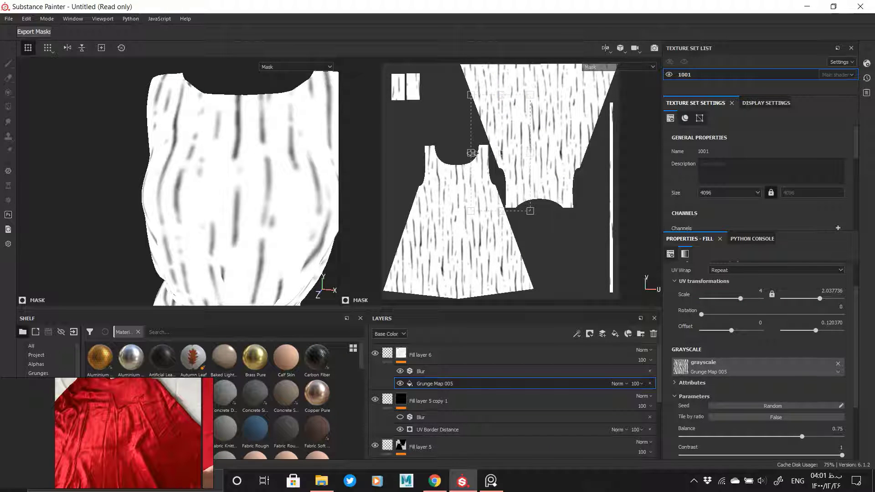
{"action": "left_click_drag", "start_coordinate": [478, 151], "coordinate": [488, 153]}
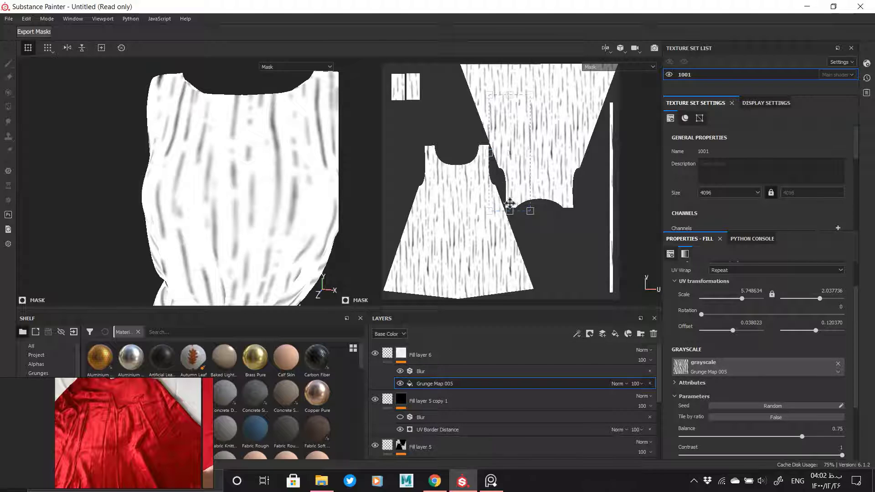
Step: Compare the mask with the Blur filter off and on, and reduce the blur intensity to about 0.54
{"action": "left_click", "coordinate": [429, 371]}
{"action": "left_click", "coordinate": [400, 371]}
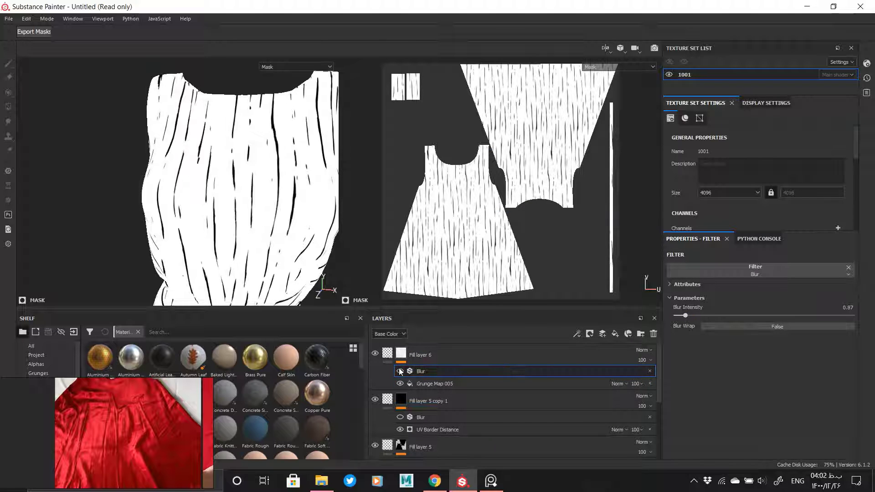
{"action": "left_click", "coordinate": [400, 371]}
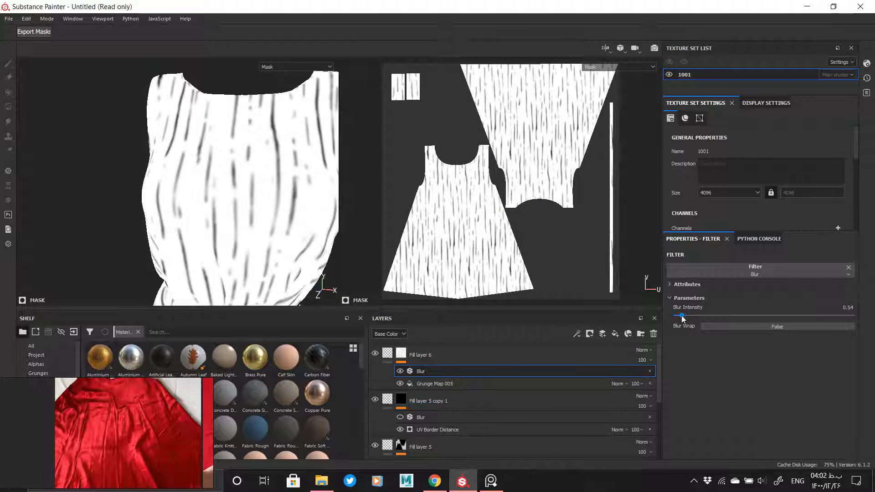
Step: Check the wrinkles on the bodice with the material displayed, and set the mask's blur intensity to 1.16
{"action": "left_click", "coordinate": [388, 353]}
{"action": "mouse_move", "coordinate": [248, 211]}
{"action": "left_mouse_down", "text": "alt"}
{"action": "mouse_move", "coordinate": [219, 197]}
{"action": "mouse_move", "coordinate": [249, 199]}
{"action": "left_mouse_up", "text": "alt"}
{"action": "middle_click_drag", "start_coordinate": [248, 199], "coordinate": [253, 262], "text": "alt"}
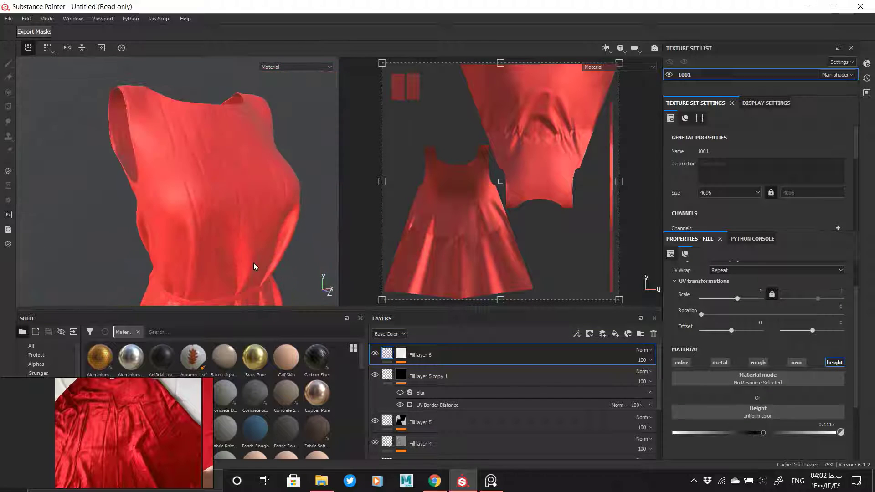
{"action": "scroll", "coordinate": [253, 262], "scroll_direction": "up", "scroll_amount": 4}
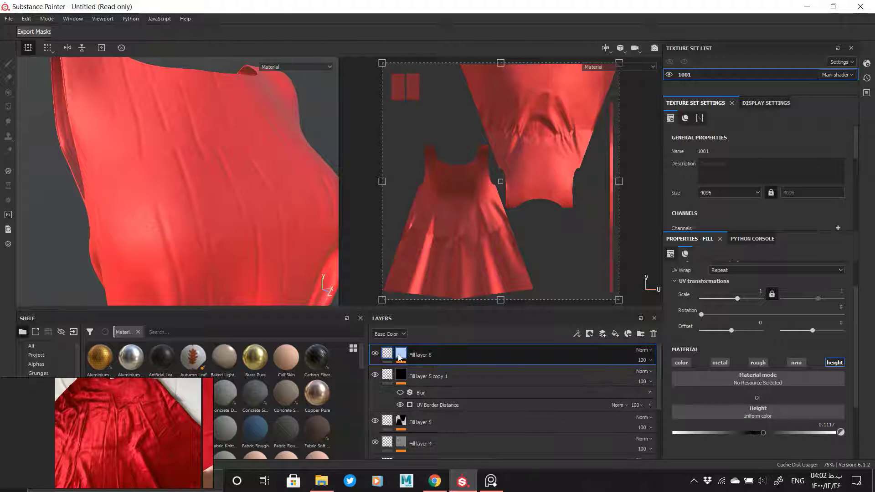
{"action": "left_click", "coordinate": [399, 354]}
{"action": "left_click", "coordinate": [416, 370]}
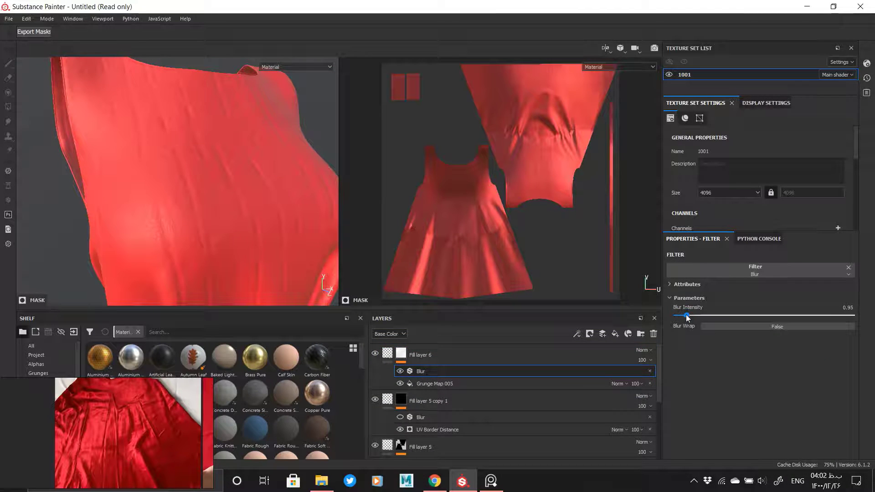
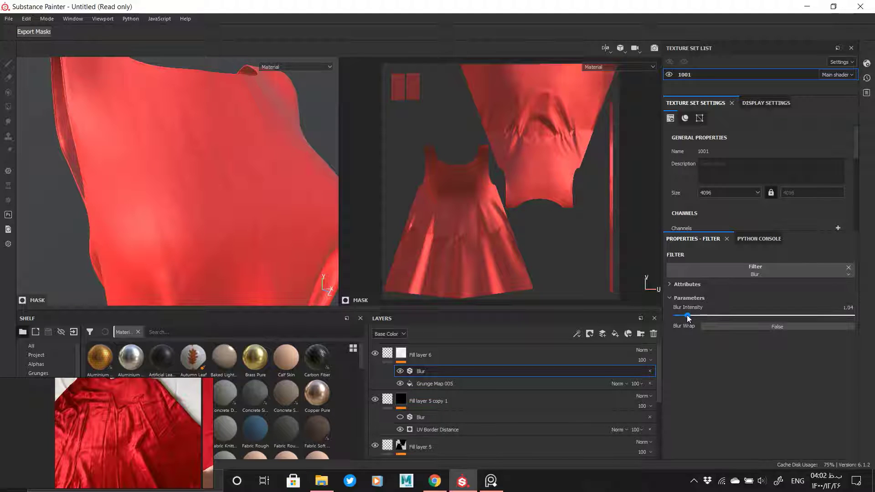
Step: Examine the softened wrinkles on the skirt and bodice from different angles and distances
{"action": "right_click_drag", "start_coordinate": [256, 238], "coordinate": [94, 113], "text": "alt"}
{"action": "middle_click_drag", "start_coordinate": [173, 237], "coordinate": [162, 96], "text": "alt"}
{"action": "left_click_drag", "start_coordinate": [170, 180], "coordinate": [206, 177], "text": "alt"}
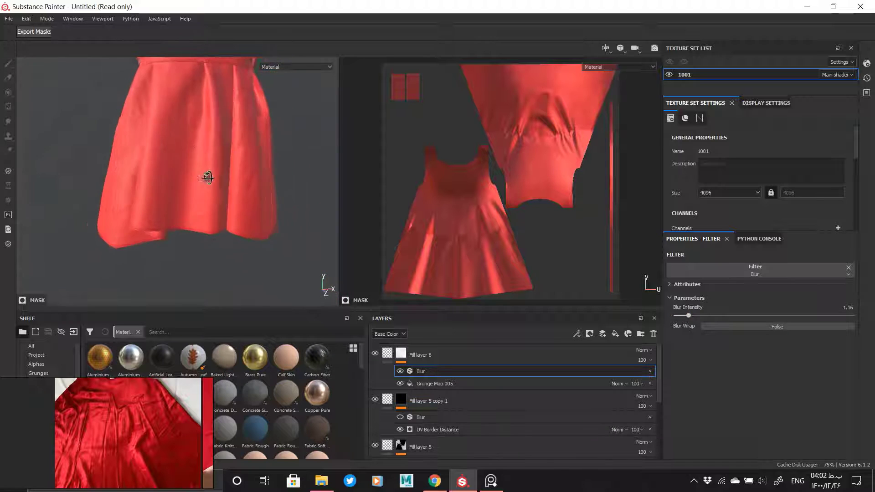
{"action": "middle_click_drag", "start_coordinate": [186, 103], "coordinate": [189, 151], "text": "alt"}
{"action": "right_click_drag", "start_coordinate": [188, 151], "coordinate": [193, 183], "text": "alt"}
{"action": "left_click_drag", "start_coordinate": [193, 184], "coordinate": [179, 165], "text": "alt"}
{"action": "right_click_drag", "start_coordinate": [236, 201], "coordinate": [214, 162], "text": "alt"}
{"action": "middle_click_drag", "start_coordinate": [214, 162], "coordinate": [213, 219], "text": "alt"}
{"action": "right_click_drag", "start_coordinate": [201, 137], "coordinate": [170, 172], "text": "alt"}
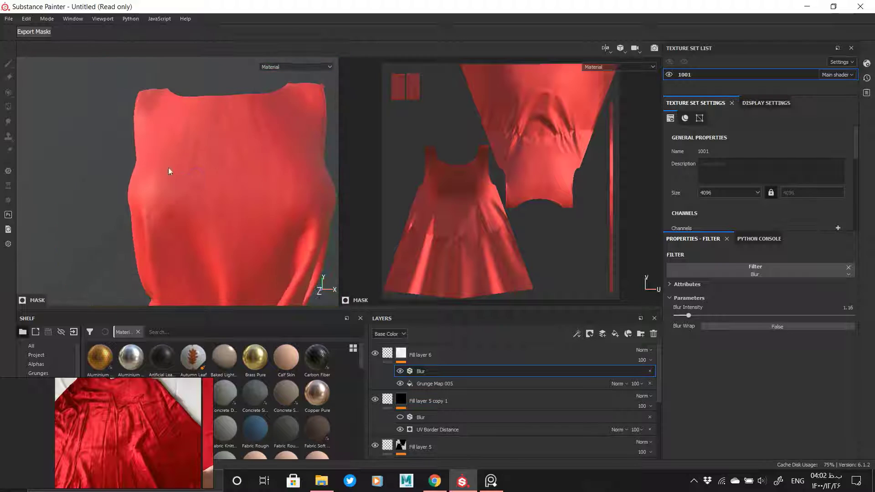
Step: Check the wrinkles on the bodice and skirt, and add a Clouds 2 fill above the Blur in Fill layer 6's mask
{"action": "scroll", "coordinate": [116, 413], "scroll_direction": "up", "scroll_amount": 5}
{"action": "scroll", "coordinate": [105, 414], "scroll_direction": "down", "scroll_amount": 5}
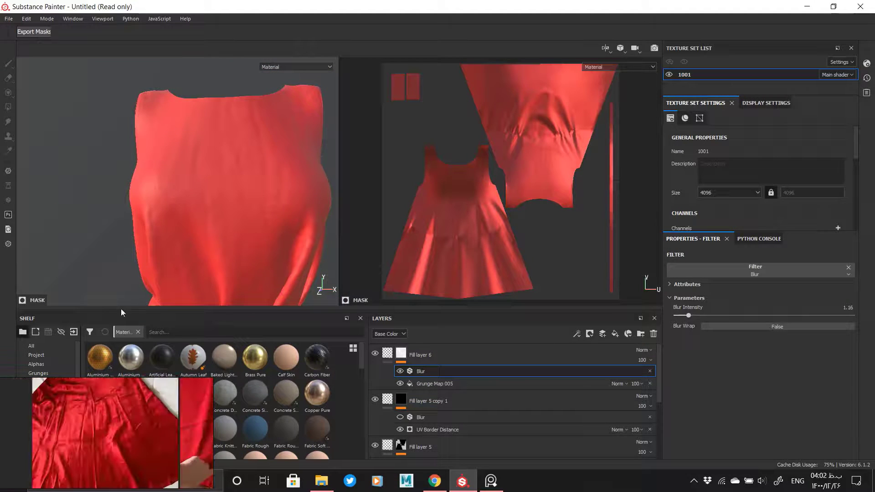
{"action": "left_click_drag", "start_coordinate": [203, 224], "coordinate": [243, 218], "text": "alt"}
{"action": "right_click_drag", "start_coordinate": [243, 218], "coordinate": [112, 148], "text": "alt"}
{"action": "middle_click_drag", "start_coordinate": [200, 269], "coordinate": [213, 170], "text": "alt"}
{"action": "left_click_drag", "start_coordinate": [212, 170], "coordinate": [227, 175], "text": "alt"}
{"action": "right_click", "coordinate": [464, 371]}
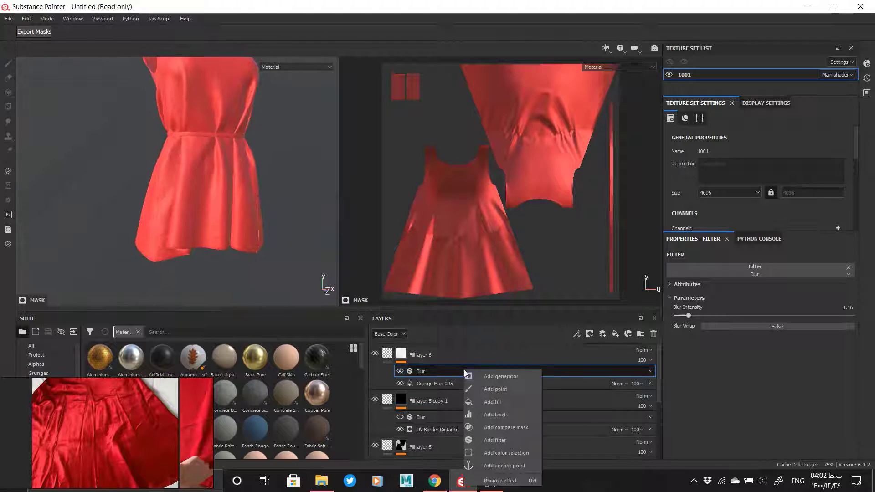
{"action": "left_click", "coordinate": [497, 402]}
{"action": "left_click", "coordinate": [754, 365]}
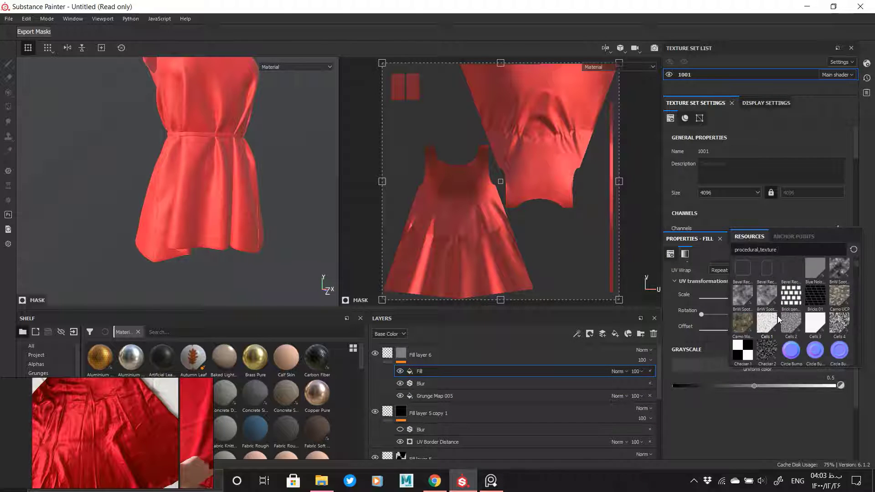
{"action": "scroll", "coordinate": [769, 293], "scroll_direction": "up", "scroll_amount": 2}
{"action": "left_click", "coordinate": [795, 327]}
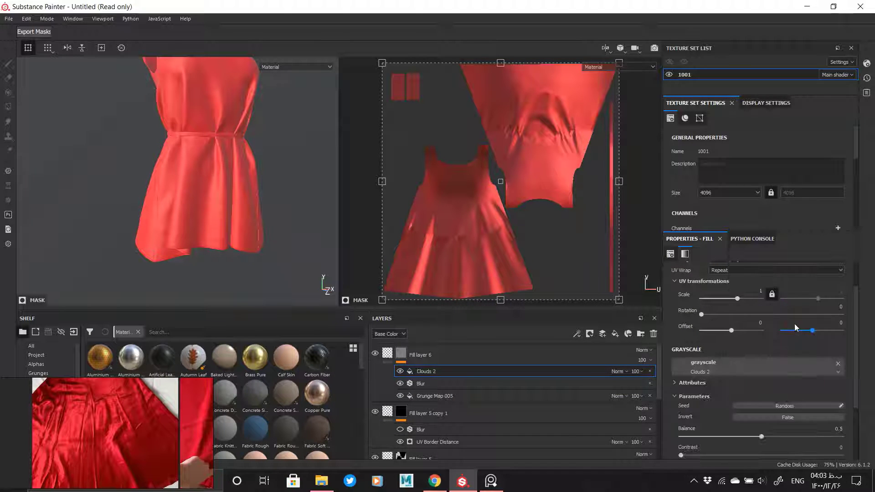
Step: Display Fill layer 6's mask and set the Clouds 2 balance to 0.37 and contrast to 0.5
{"action": "left_click", "coordinate": [428, 359]}
{"action": "left_click", "coordinate": [403, 355], "text": "alt"}
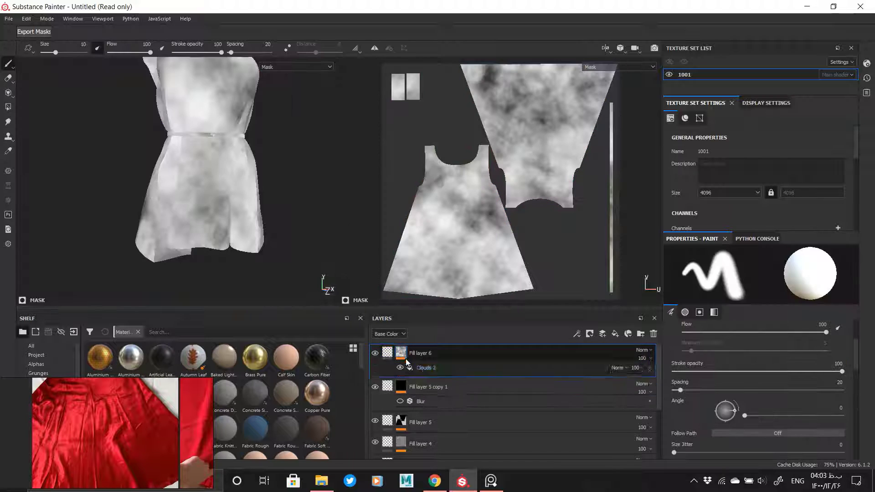
{"action": "left_click", "coordinate": [430, 372]}
{"action": "scroll", "coordinate": [737, 379], "scroll_direction": "down", "scroll_amount": 2}
{"action": "left_click_drag", "start_coordinate": [761, 409], "coordinate": [735, 409]}
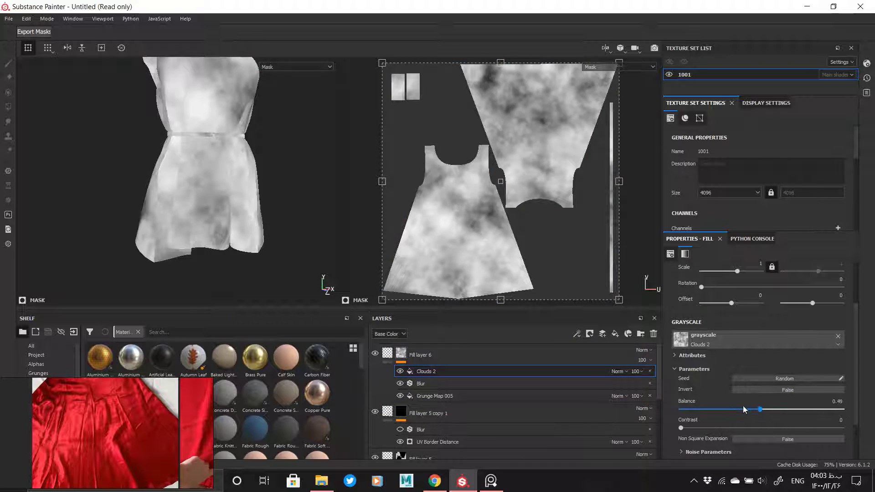
{"action": "left_click_drag", "start_coordinate": [681, 428], "coordinate": [761, 427]}
{"action": "left_click_drag", "start_coordinate": [339, 208], "coordinate": [293, 204]}
{"action": "left_click_drag", "start_coordinate": [735, 409], "coordinate": [740, 409]}
Step: Randomize the Clouds 2 seed repeatedly, checking the dark and light patches on the dress from several sides
{"action": "left_click", "coordinate": [773, 378]}
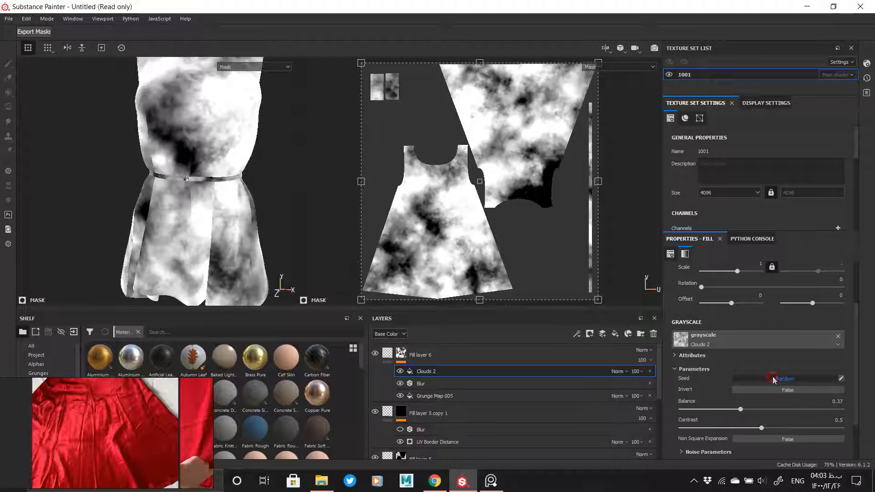
{"action": "left_click", "coordinate": [772, 378]}
{"action": "left_click", "coordinate": [772, 378]}
{"action": "left_click", "coordinate": [772, 378]}
{"action": "left_click", "coordinate": [772, 378]}
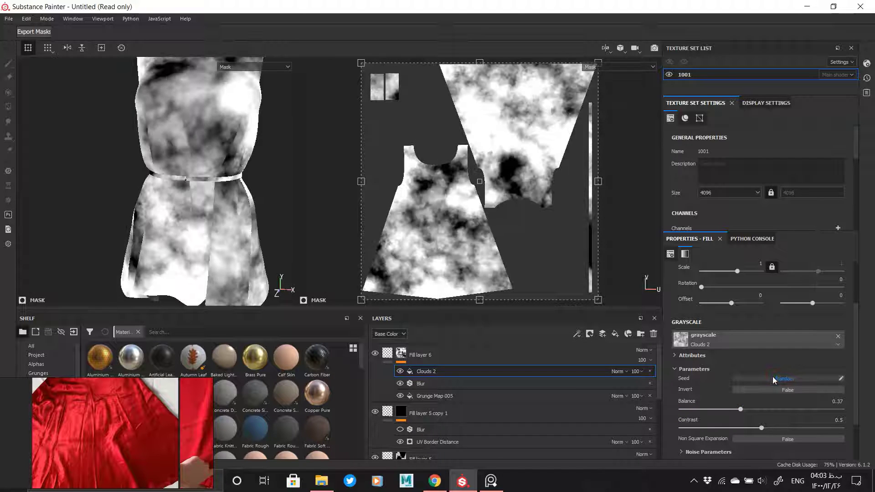
{"action": "left_click", "coordinate": [772, 377]}
{"action": "left_click", "coordinate": [772, 377]}
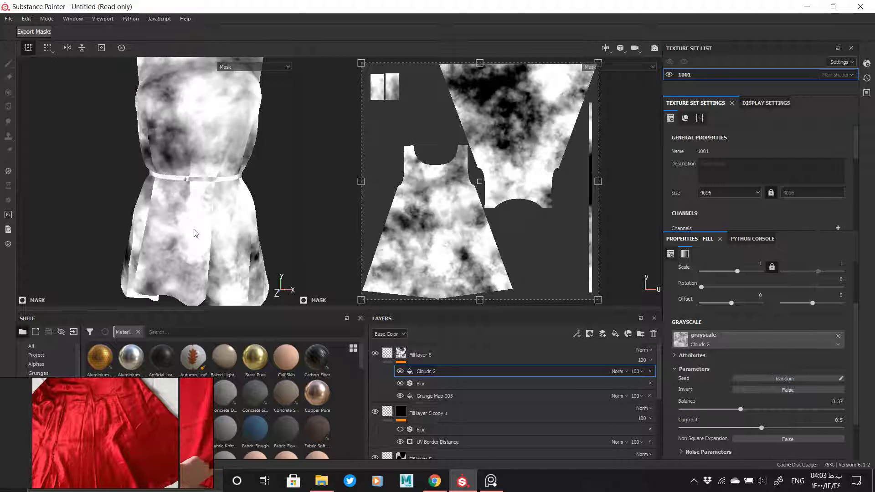
{"action": "left_click_drag", "start_coordinate": [193, 228], "coordinate": [282, 162], "text": "alt"}
{"action": "left_click", "coordinate": [788, 379]}
{"action": "left_click", "coordinate": [779, 380]}
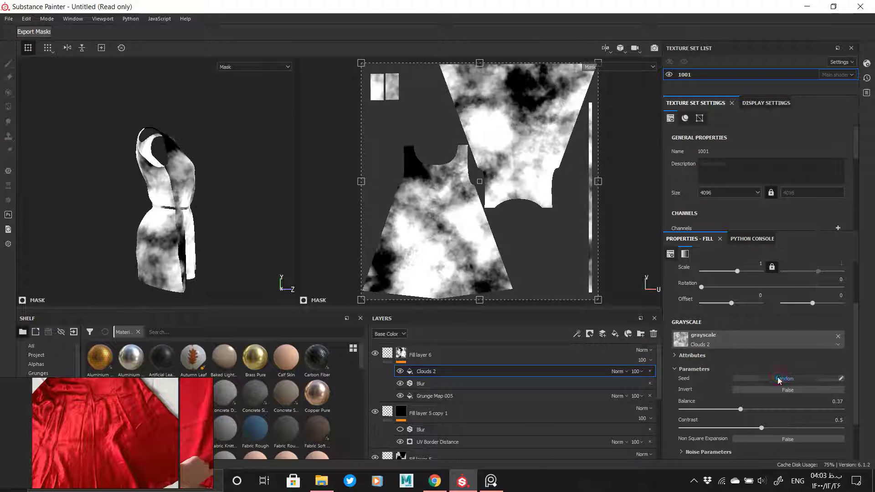
{"action": "left_click_drag", "start_coordinate": [348, 238], "coordinate": [369, 218], "text": "alt"}
{"action": "left_click_drag", "start_coordinate": [292, 205], "coordinate": [142, 207], "text": "alt"}
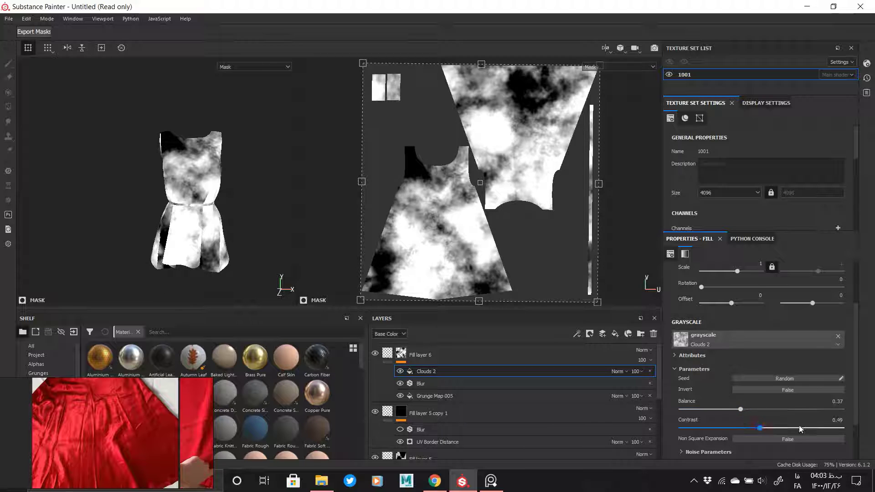
Step: Set the Clouds 2 contrast to 0.56 and its UV scale to 2.72
{"action": "left_click_drag", "start_coordinate": [801, 429], "coordinate": [803, 429]}
{"action": "type", "text": "2"}
{"action": "key", "text": "Return"}
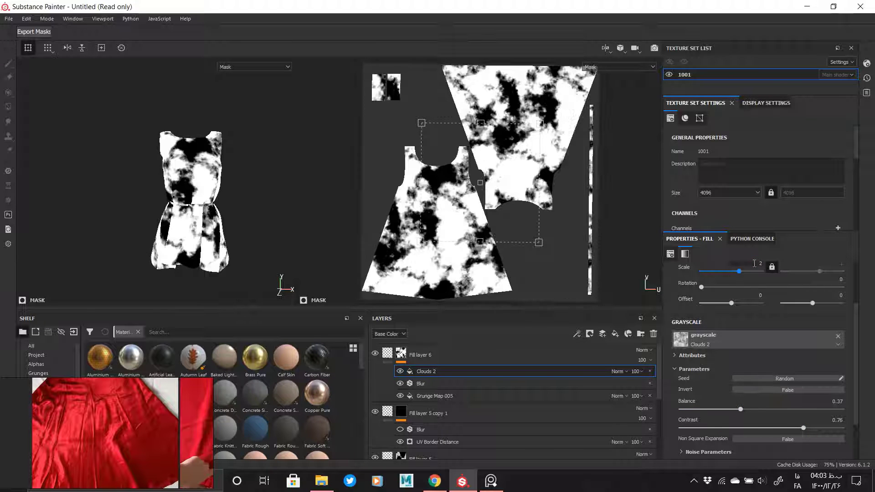
{"action": "left_click", "coordinate": [771, 428]}
{"action": "left_click_drag", "start_coordinate": [739, 271], "coordinate": [740, 271]}
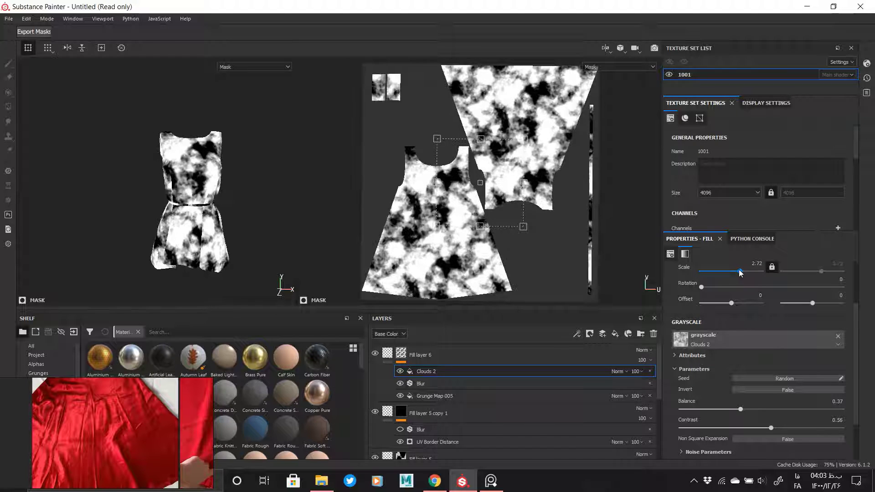
Step: Return to the material display and set the Clouds 2 fill's blend mode to Multiply
{"action": "left_click", "coordinate": [386, 352]}
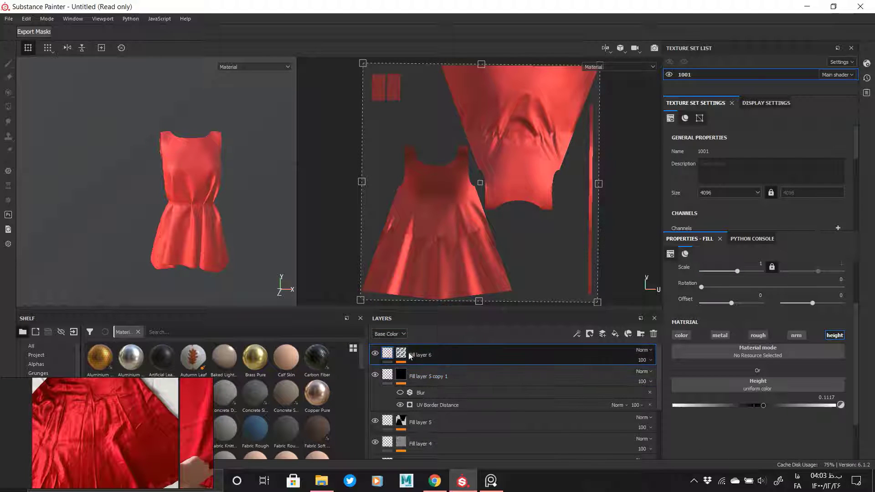
{"action": "left_click", "coordinate": [401, 353]}
{"action": "left_click", "coordinate": [464, 371]}
{"action": "left_click", "coordinate": [619, 371]}
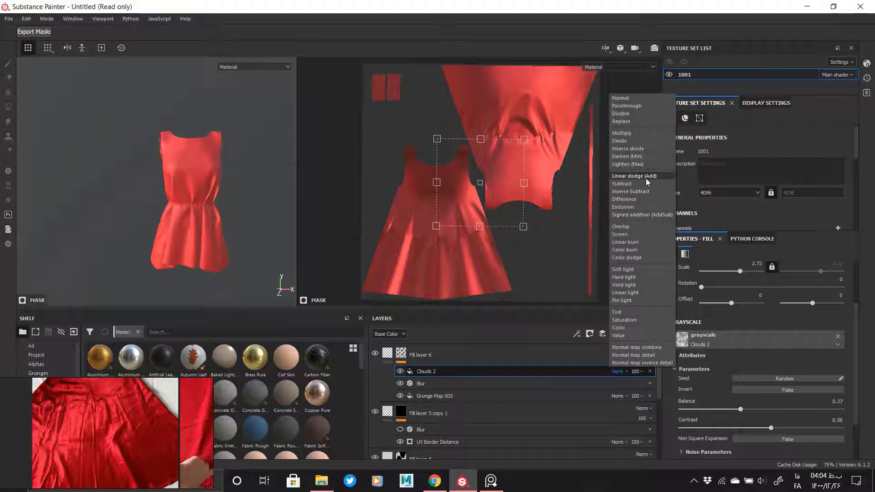
{"action": "left_click", "coordinate": [621, 133]}
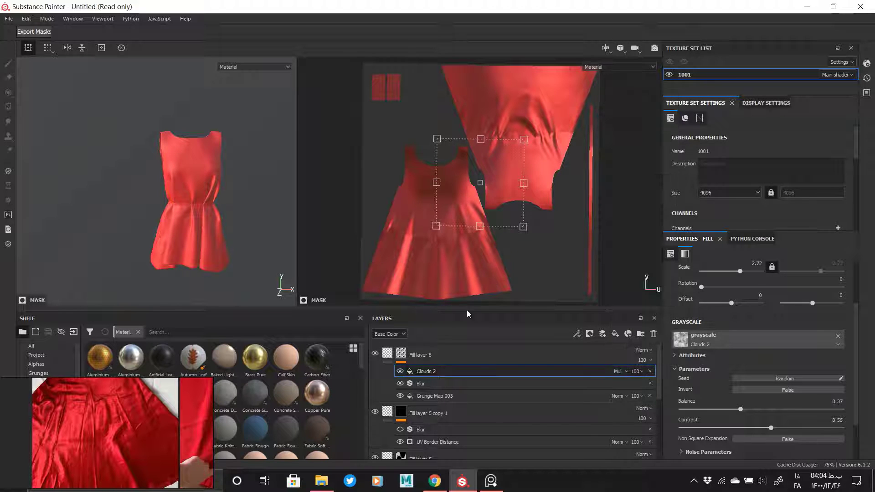
Step: Display the mask, try the Subtract blend mode on Clouds 2, and set it to Linear dodge (Add)
{"action": "left_click", "coordinate": [401, 354]}
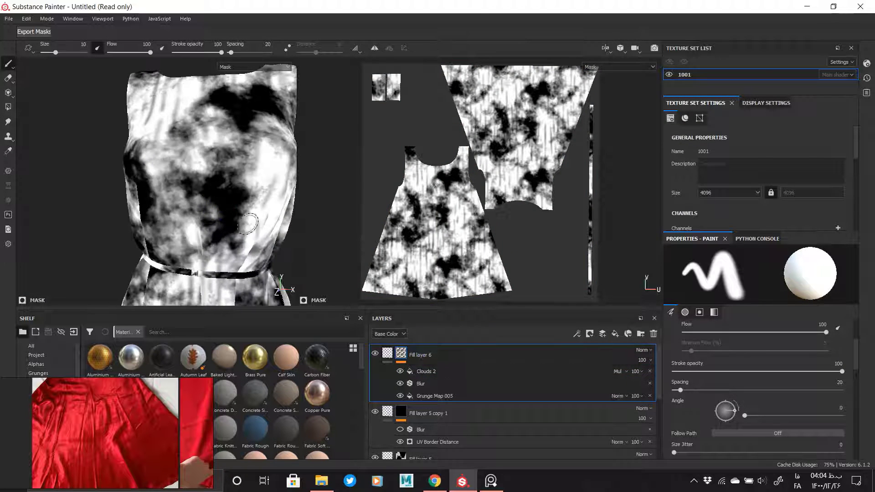
{"action": "left_click", "coordinate": [621, 371]}
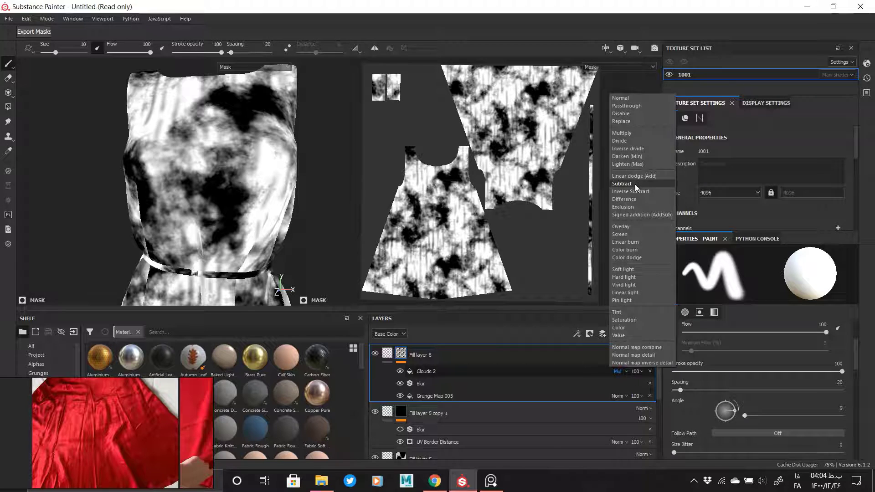
{"action": "left_click", "coordinate": [635, 184]}
{"action": "left_click", "coordinate": [617, 371]}
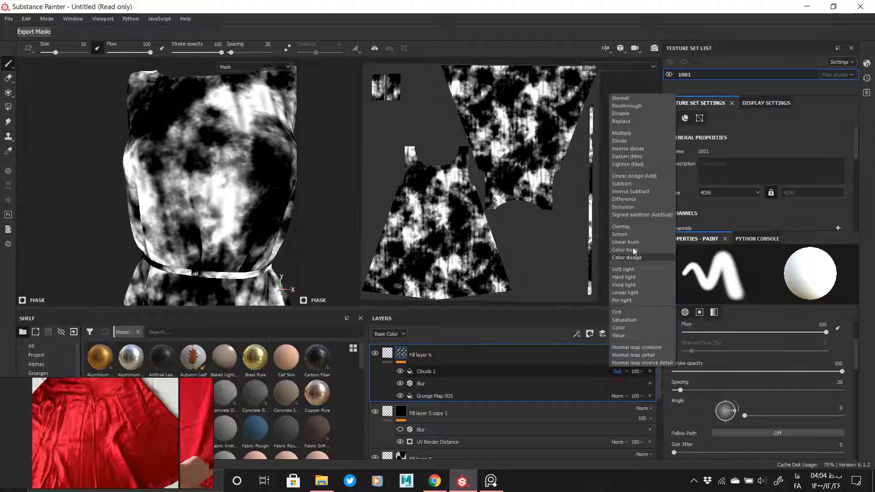
{"action": "left_click", "coordinate": [634, 176]}
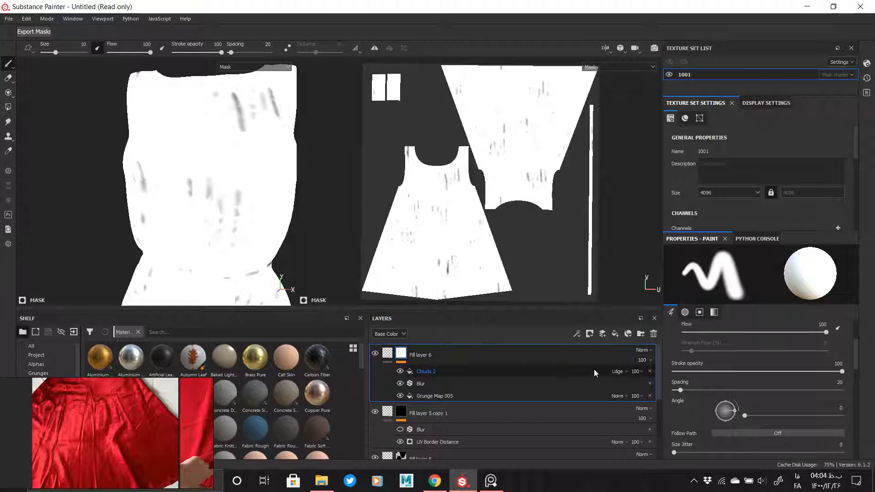
Step: Lower the Clouds 2 fill's opacity while checking the vertical streaks of the mask on the skirt and bodice
{"action": "middle_click_drag", "start_coordinate": [262, 209], "coordinate": [209, 178], "text": "alt"}
{"action": "scroll", "coordinate": [209, 177], "scroll_direction": "down", "scroll_amount": 3}
{"action": "left_click_drag", "start_coordinate": [209, 178], "coordinate": [225, 174], "text": "alt"}
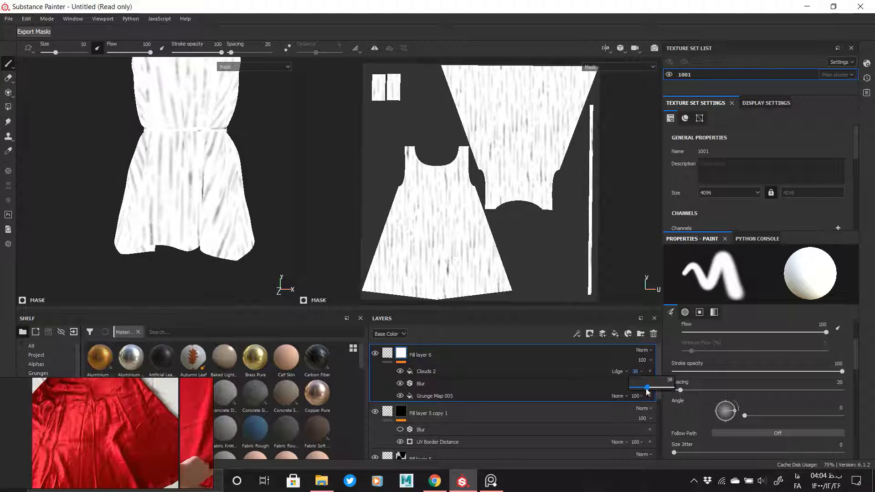
{"action": "middle_click_drag", "start_coordinate": [126, 197], "coordinate": [132, 221], "text": "alt"}
{"action": "right_click_drag", "start_coordinate": [132, 221], "coordinate": [189, 199], "text": "alt"}
{"action": "left_click_drag", "start_coordinate": [189, 198], "coordinate": [205, 193], "text": "alt"}
{"action": "left_click", "coordinate": [635, 372]}
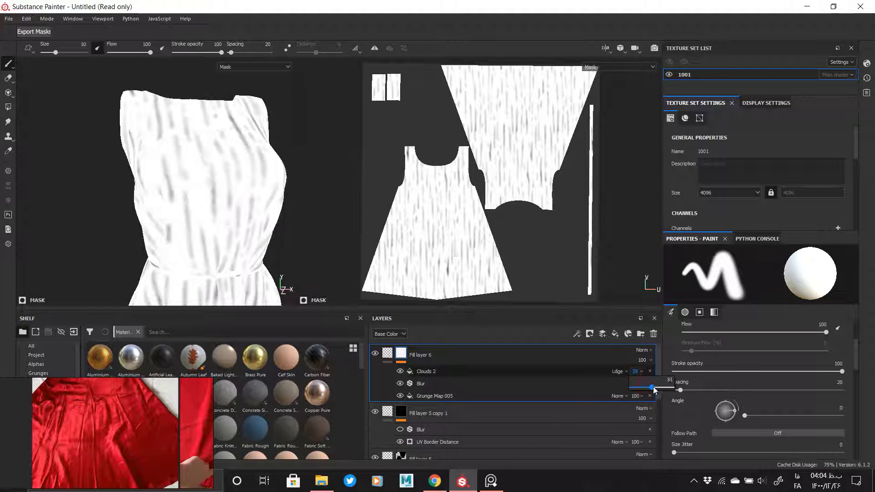
{"action": "left_click_drag", "start_coordinate": [653, 390], "coordinate": [658, 390]}
Step: Display the material and examine the wrinkles on the skirt and bodice, checking Fill layer 4's contribution
{"action": "left_click", "coordinate": [387, 353]}
{"action": "middle_click_drag", "start_coordinate": [247, 296], "coordinate": [236, 173], "text": "alt"}
{"action": "left_click_drag", "start_coordinate": [236, 173], "coordinate": [182, 173], "text": "alt"}
{"action": "right_click_drag", "start_coordinate": [182, 173], "coordinate": [151, 134], "text": "alt"}
{"action": "middle_click_drag", "start_coordinate": [196, 109], "coordinate": [185, 210], "text": "alt"}
{"action": "right_click_drag", "start_coordinate": [185, 209], "coordinate": [221, 201], "text": "alt"}
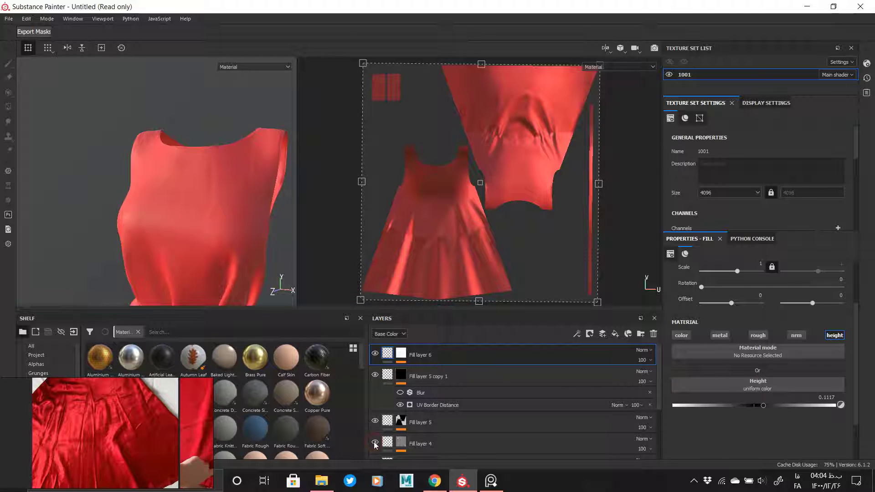
{"action": "middle_click_drag", "start_coordinate": [174, 210], "coordinate": [186, 147], "text": "alt"}
{"action": "right_click_drag", "start_coordinate": [185, 147], "coordinate": [210, 150], "text": "alt"}
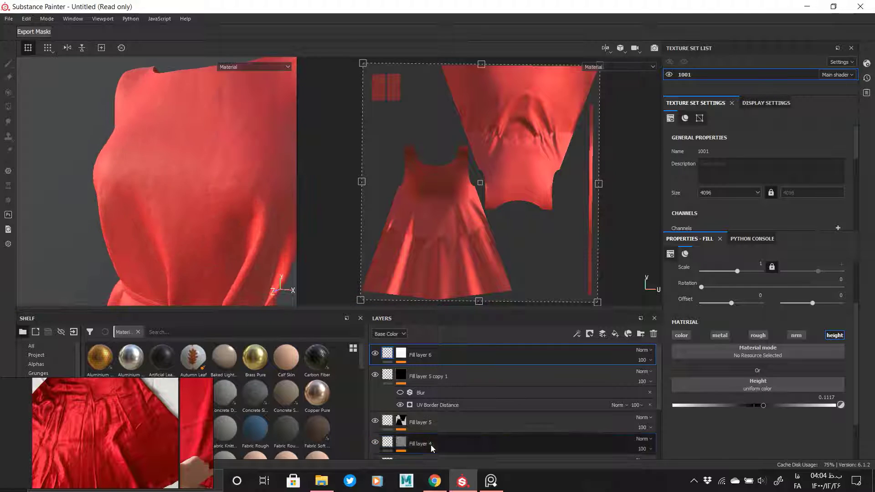
Step: Raise Fill layer 4's height to 0.2402 and inspect its creases on the bodice up close with its mask effects shown
{"action": "left_click", "coordinate": [432, 447]}
{"action": "left_click_drag", "start_coordinate": [770, 407], "coordinate": [773, 406]}
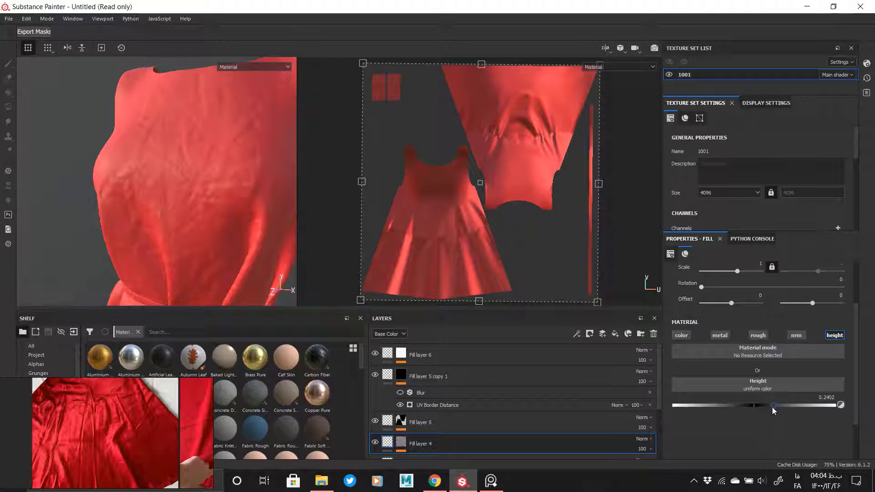
{"action": "left_click", "coordinate": [403, 450]}
{"action": "scroll", "coordinate": [404, 444], "scroll_direction": "down", "scroll_amount": 1}
{"action": "left_click", "coordinate": [401, 433]}
{"action": "left_click_drag", "start_coordinate": [181, 211], "coordinate": [204, 214], "text": "alt"}
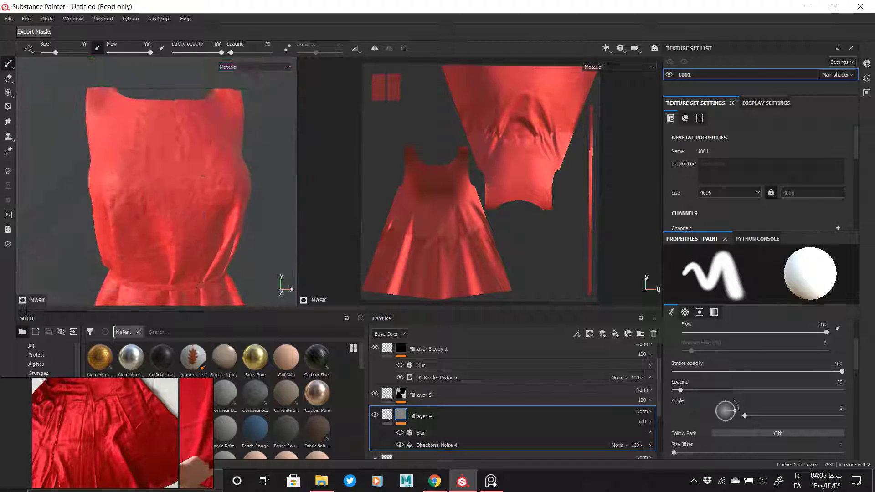
{"action": "middle_click_drag", "start_coordinate": [198, 285], "coordinate": [205, 209], "text": "alt"}
{"action": "middle_click_drag", "start_coordinate": [193, 123], "coordinate": [191, 177], "text": "alt"}
{"action": "right_click_drag", "start_coordinate": [192, 176], "coordinate": [195, 216], "text": "alt"}
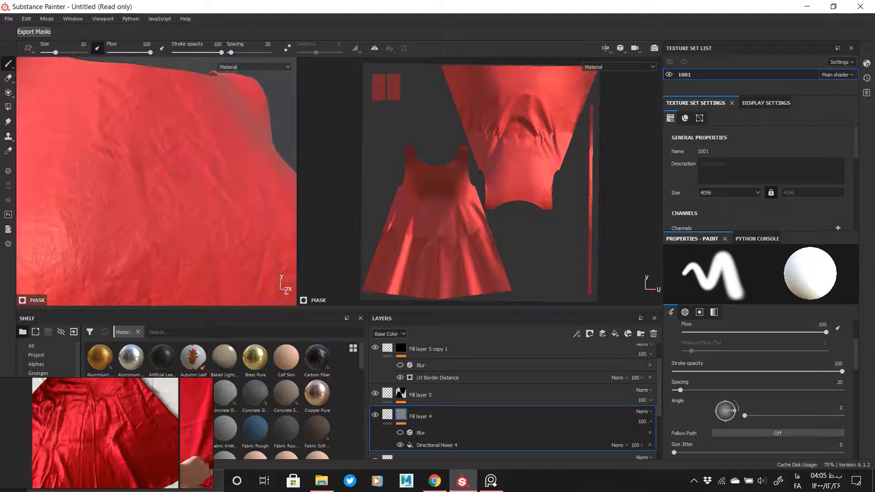
Step: Remove the disabled Blur from Fill layer 4's mask, set the layer's height to 0.0894, and check the waist and skirt
{"action": "left_click", "coordinate": [435, 450]}
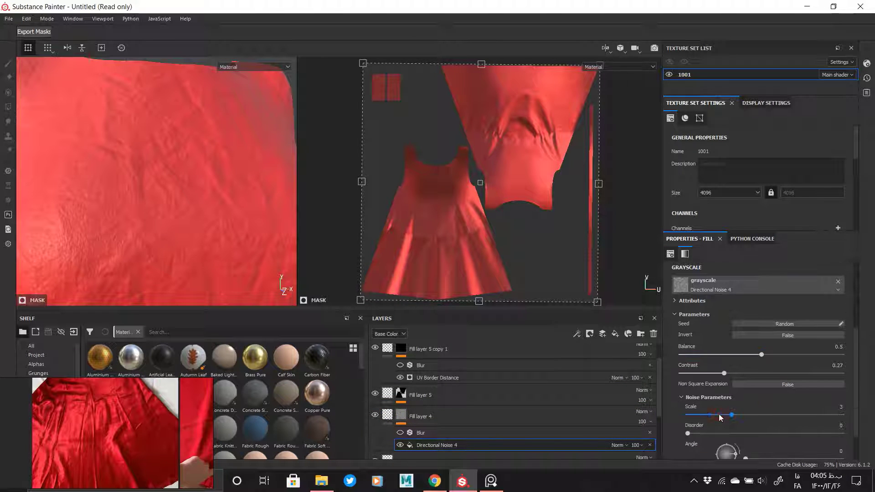
{"action": "left_click", "coordinate": [650, 433]}
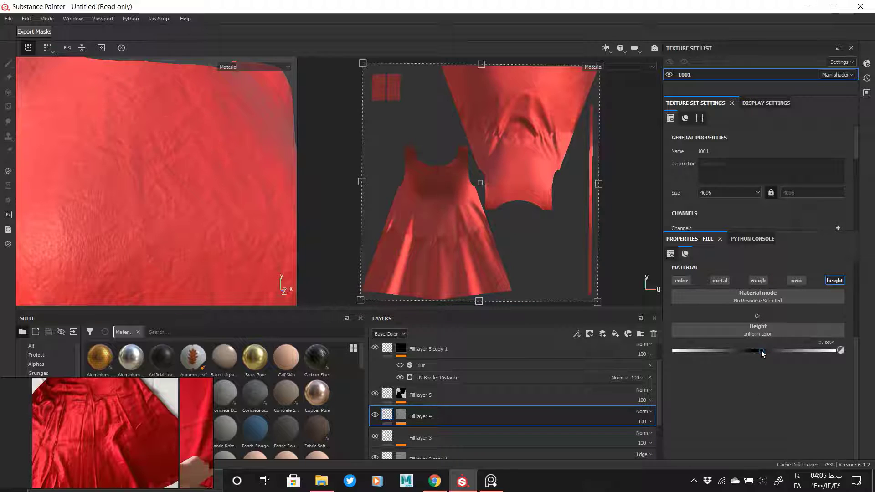
{"action": "right_click_drag", "start_coordinate": [215, 209], "coordinate": [133, 118], "text": "alt"}
{"action": "middle_click_drag", "start_coordinate": [134, 118], "coordinate": [125, 59], "text": "alt"}
{"action": "left_click_drag", "start_coordinate": [173, 159], "coordinate": [115, 178], "text": "alt"}
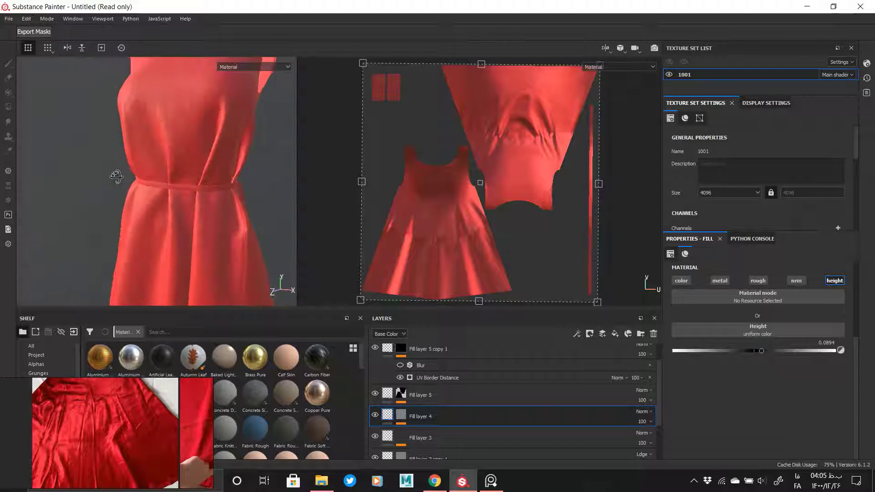
{"action": "right_click_drag", "start_coordinate": [185, 168], "coordinate": [141, 157], "text": "alt"}
{"action": "left_click_drag", "start_coordinate": [141, 157], "coordinate": [165, 170], "text": "alt"}
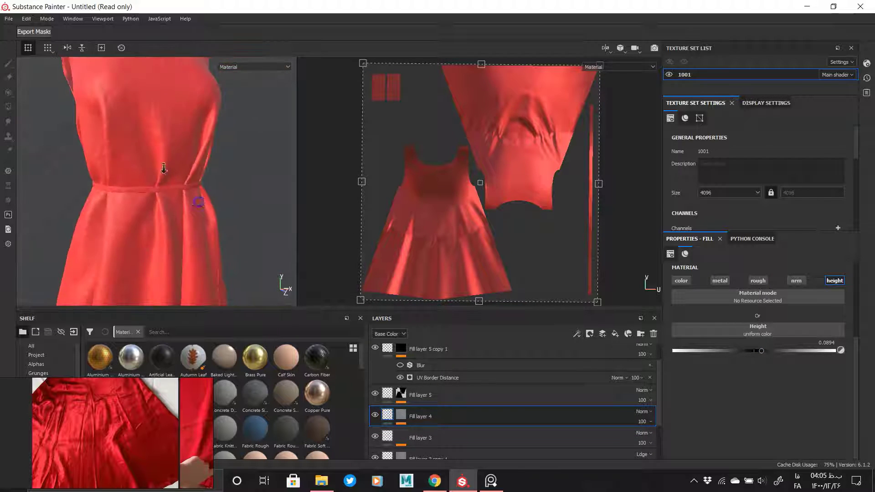
{"action": "middle_click_drag", "start_coordinate": [164, 170], "coordinate": [169, 89], "text": "alt"}
{"action": "mouse_move", "coordinate": [179, 204]}
{"action": "right_mouse_down", "text": "alt"}
{"action": "mouse_move", "coordinate": [203, 213]}
{"action": "mouse_move", "coordinate": [173, 214]}
{"action": "right_mouse_up", "text": "alt"}
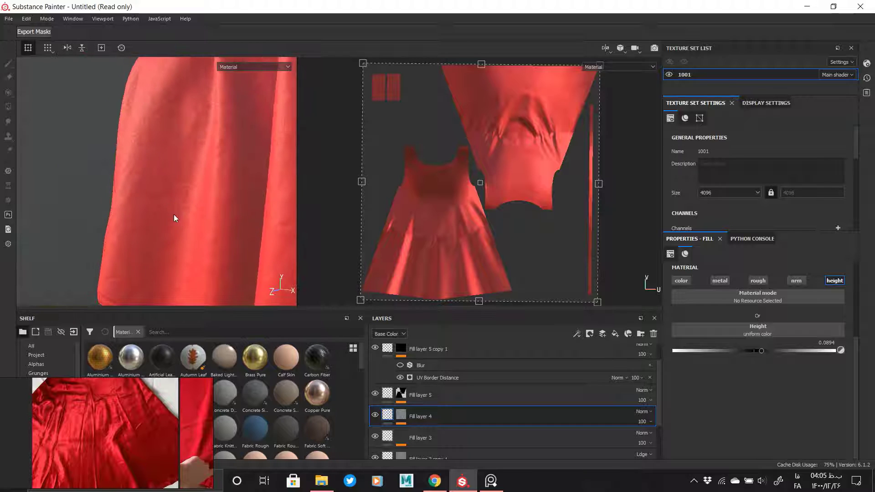
Step: Set Fill layer 4's height to -0.0894 and open Fill layer 3's fill properties
{"action": "left_click", "coordinate": [750, 351]}
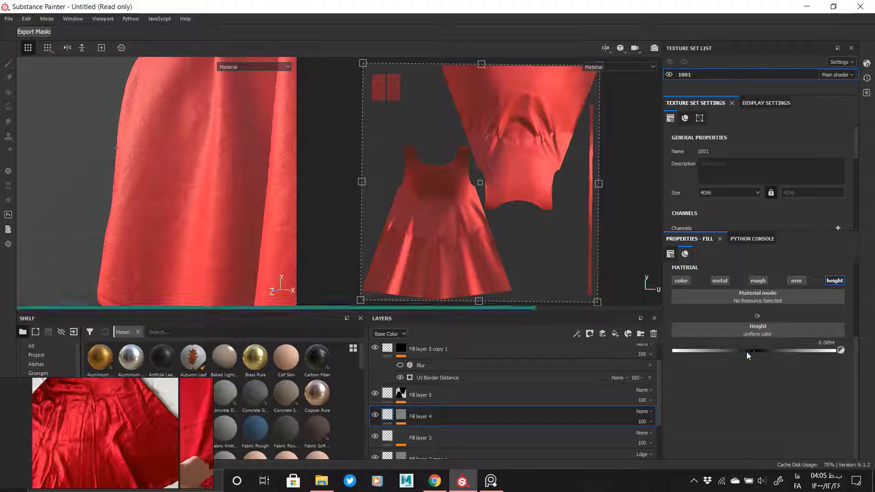
{"action": "left_click", "coordinate": [403, 437]}
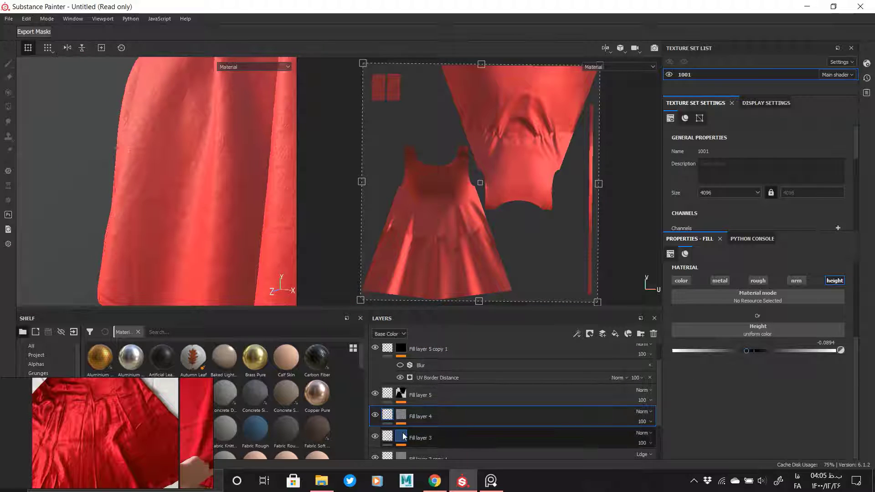
{"action": "left_click", "coordinate": [388, 412]}
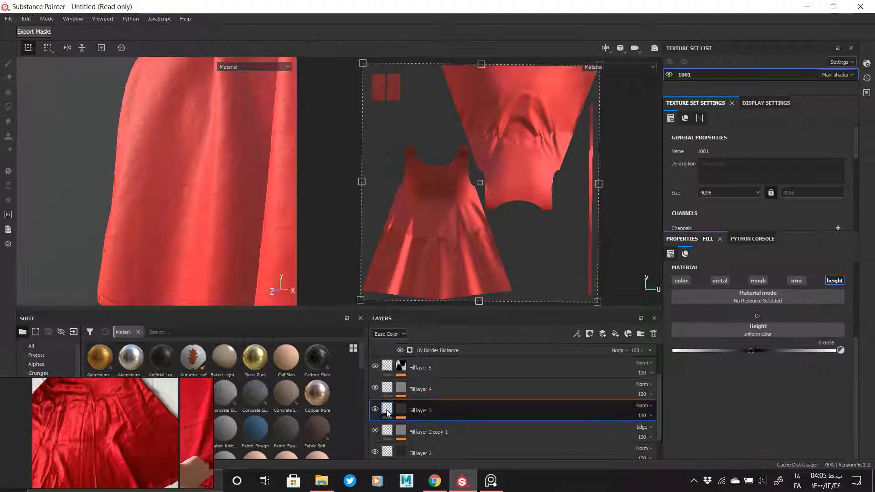
Step: Set Fill layer 3's height to 0.0447 and check its wrinkle texture up close on the dress
{"action": "right_click_drag", "start_coordinate": [156, 167], "coordinate": [183, 244], "text": "alt"}
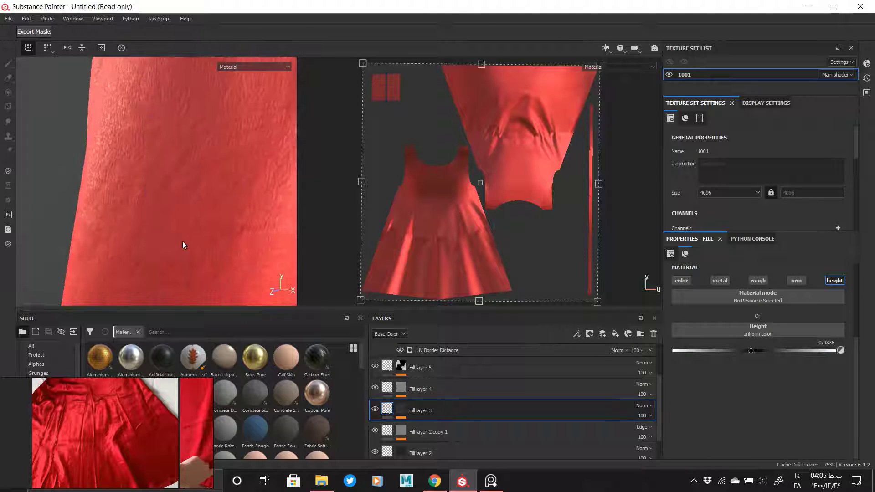
{"action": "left_click", "coordinate": [402, 411]}
{"action": "left_click", "coordinate": [387, 408]}
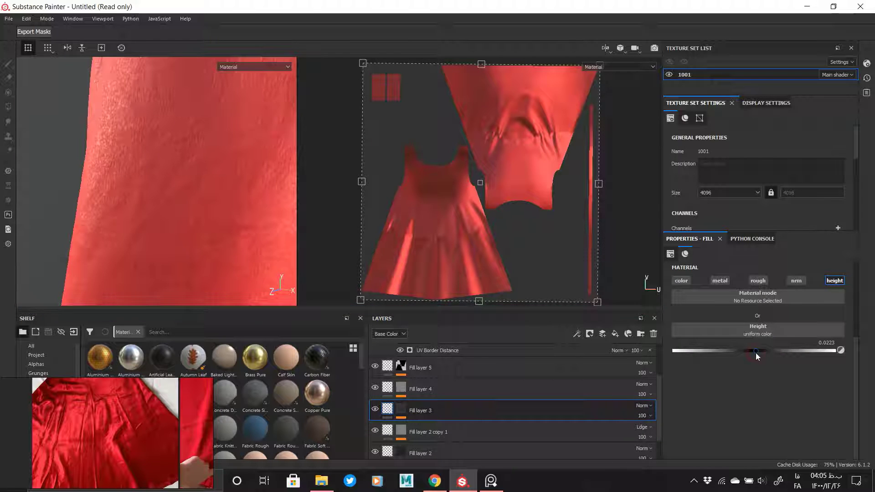
{"action": "left_click_drag", "start_coordinate": [755, 352], "coordinate": [758, 352]}
{"action": "left_click_drag", "start_coordinate": [282, 219], "coordinate": [134, 194], "text": "alt"}
{"action": "scroll", "coordinate": [445, 408], "scroll_direction": "up", "scroll_amount": 2}
Step: Display Fill layer 6's mask on its own and examine its streaks across the bodice and waist
{"action": "left_click", "coordinate": [401, 375], "text": "alt"}
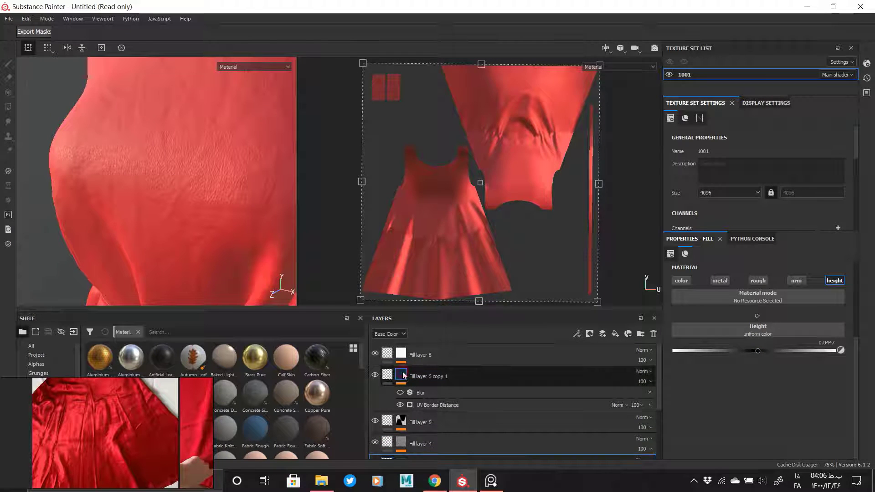
{"action": "left_click", "coordinate": [400, 353], "text": "alt"}
{"action": "left_click_drag", "start_coordinate": [182, 173], "coordinate": [214, 150], "text": "alt"}
{"action": "middle_click_drag", "start_coordinate": [214, 150], "coordinate": [221, 180], "text": "alt"}
{"action": "left_click_drag", "start_coordinate": [221, 180], "coordinate": [213, 280], "text": "alt"}
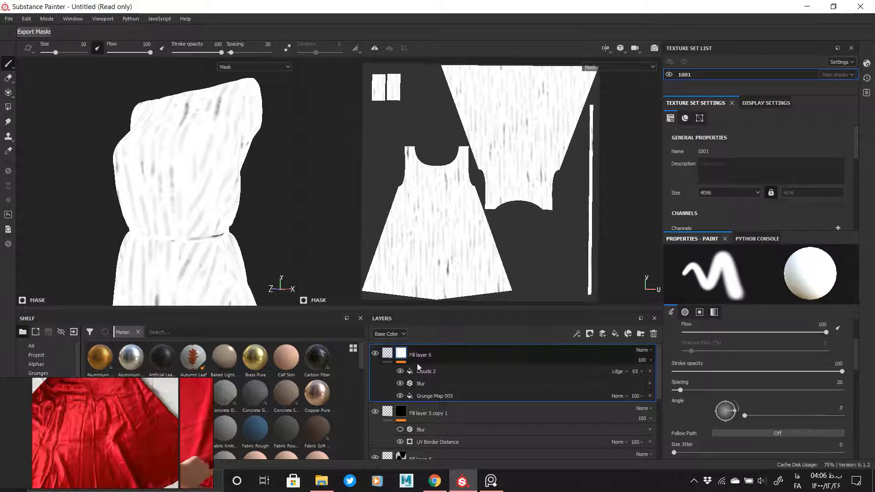
Step: Browse the procedural textures for an alternative to Grunge Map 005 in Fill layer 6's mask
{"action": "left_click", "coordinate": [577, 395]}
{"action": "left_click", "coordinate": [720, 285]}
{"action": "scroll", "coordinate": [785, 372], "scroll_direction": "down", "scroll_amount": 15}
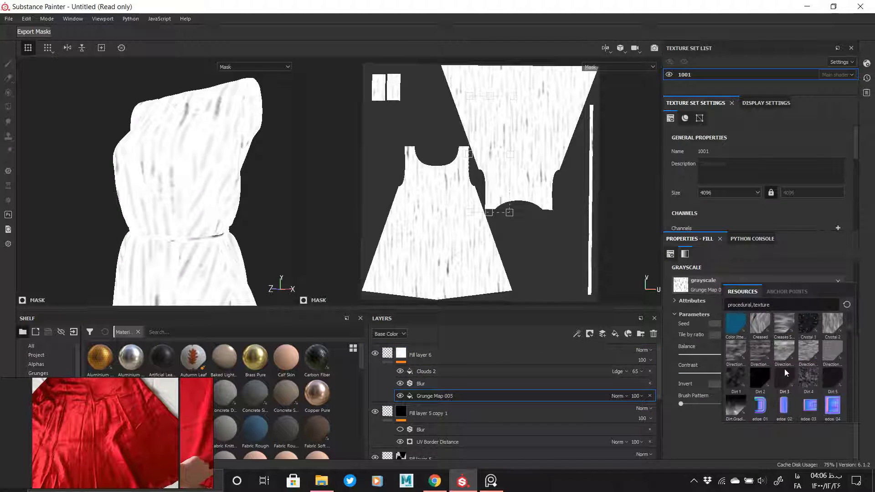
{"action": "scroll", "coordinate": [784, 372], "scroll_direction": "down", "scroll_amount": 5}
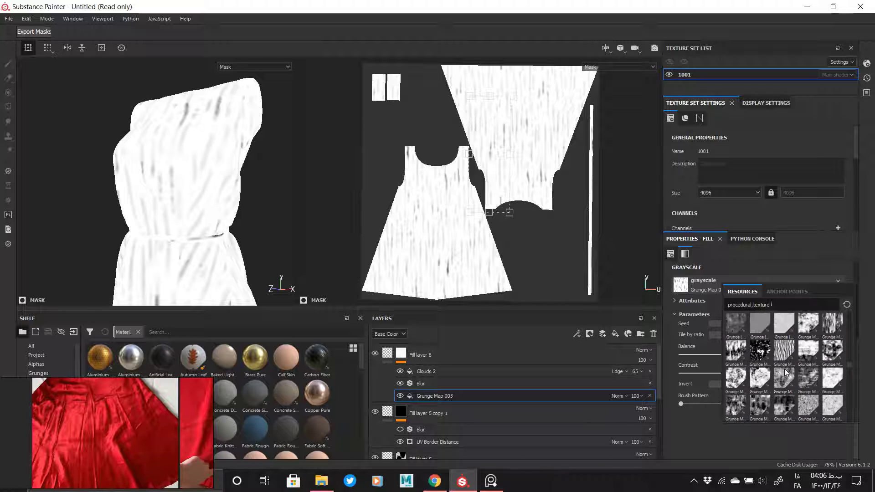
{"action": "scroll", "coordinate": [785, 372], "scroll_direction": "down", "scroll_amount": 10}
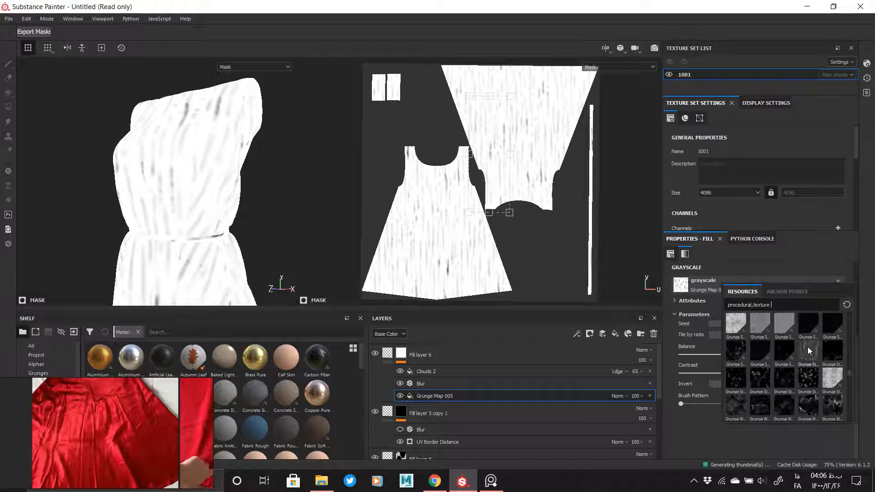
{"action": "scroll", "coordinate": [777, 349], "scroll_direction": "down", "scroll_amount": 15}
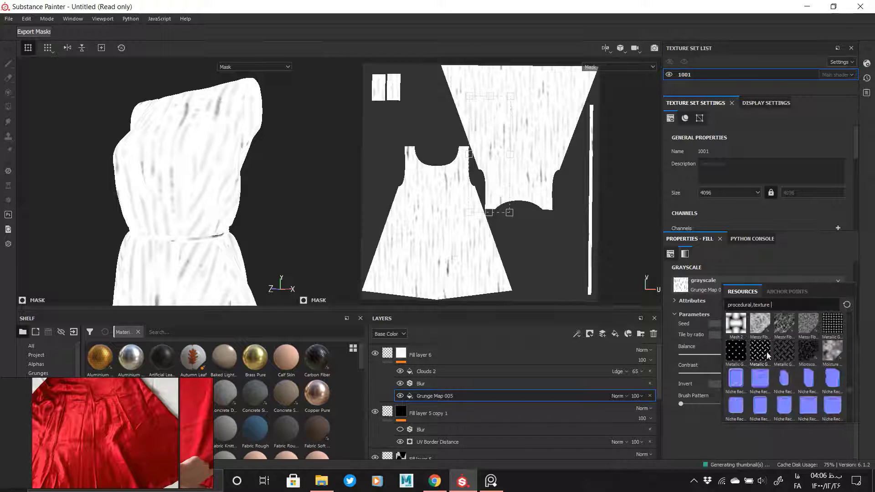
{"action": "scroll", "coordinate": [793, 373], "scroll_direction": "down", "scroll_amount": 5}
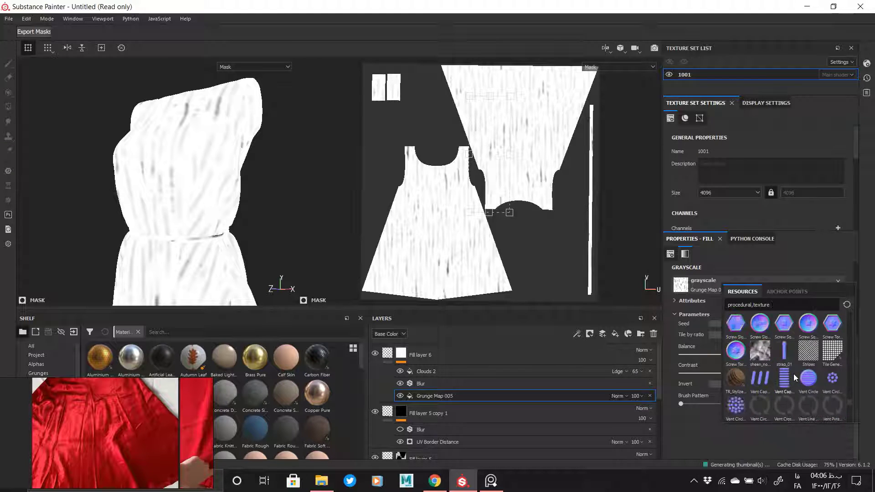
{"action": "scroll", "coordinate": [794, 373], "scroll_direction": "down", "scroll_amount": 5}
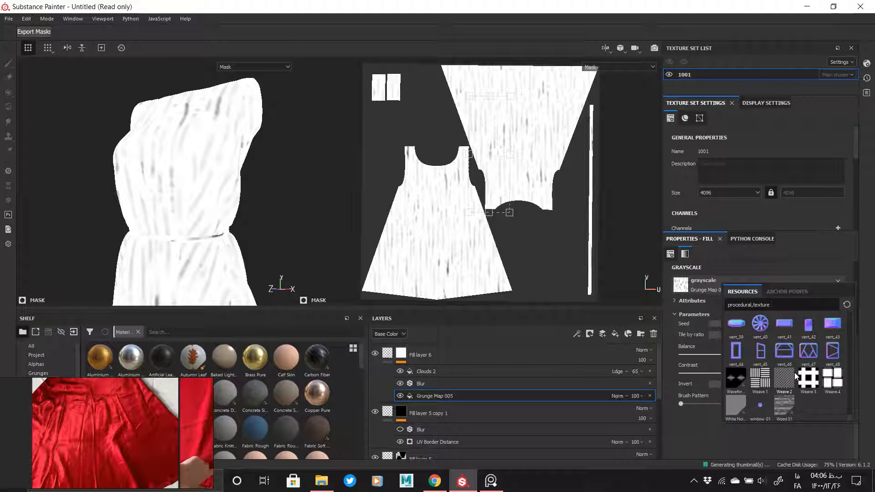
{"action": "scroll", "coordinate": [794, 373], "scroll_direction": "up", "scroll_amount": 20}
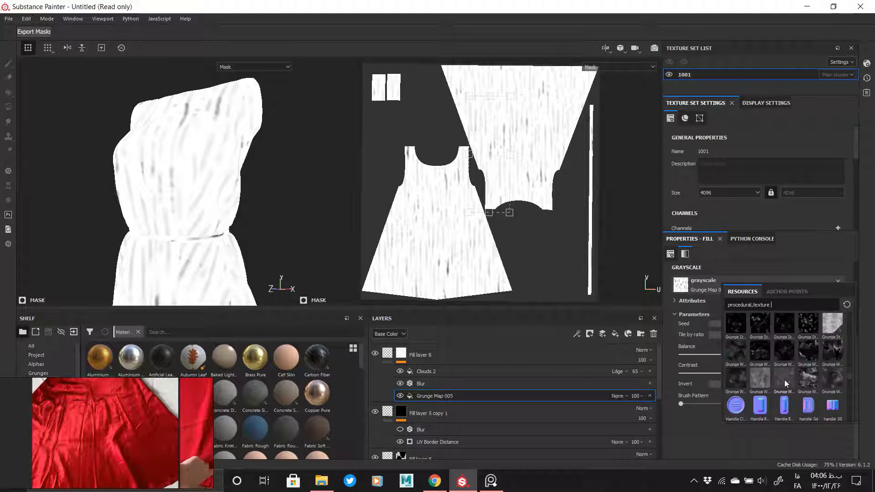
{"action": "scroll", "coordinate": [773, 382], "scroll_direction": "up", "scroll_amount": 10}
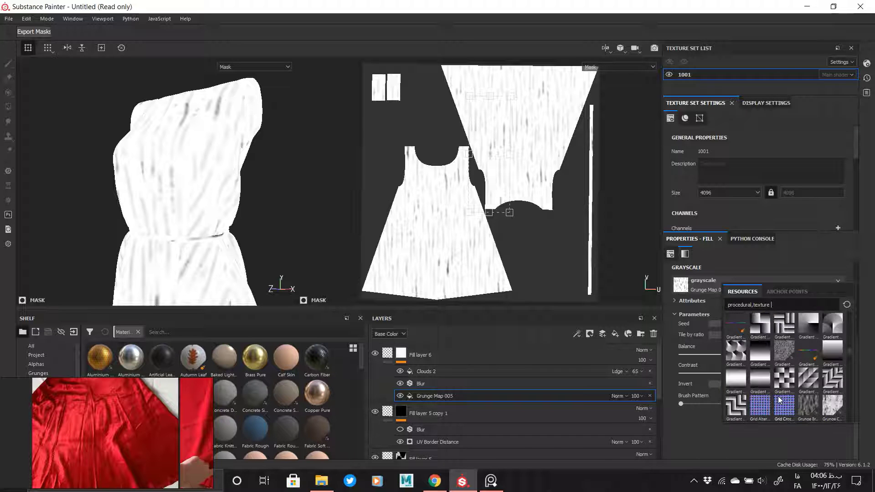
{"action": "scroll", "coordinate": [800, 374], "scroll_direction": "up", "scroll_amount": 8}
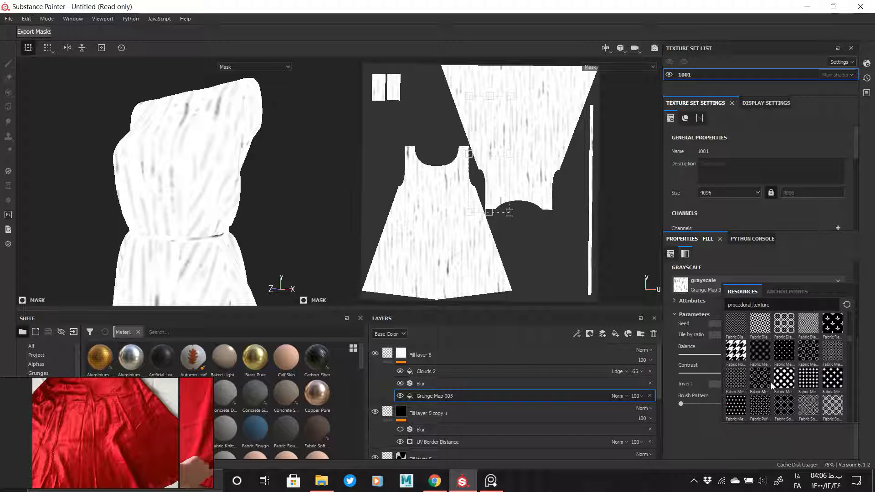
{"action": "scroll", "coordinate": [778, 384], "scroll_direction": "up", "scroll_amount": 6}
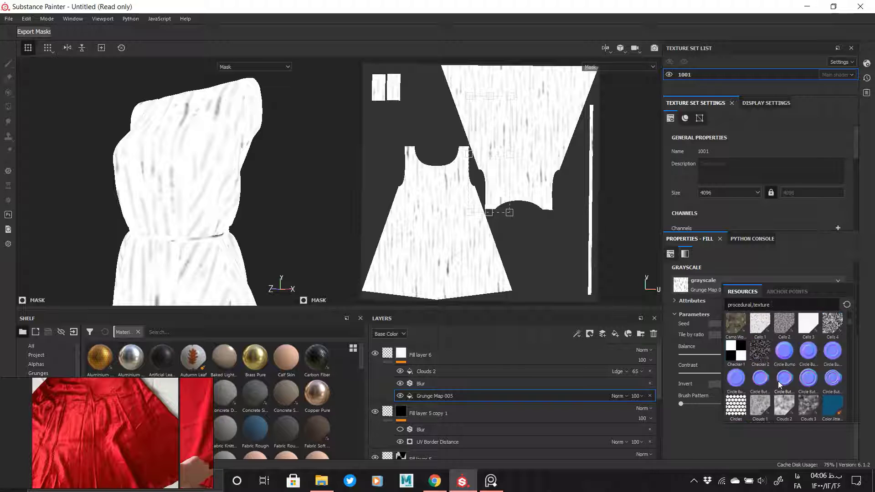
{"action": "left_click", "coordinate": [823, 345]}
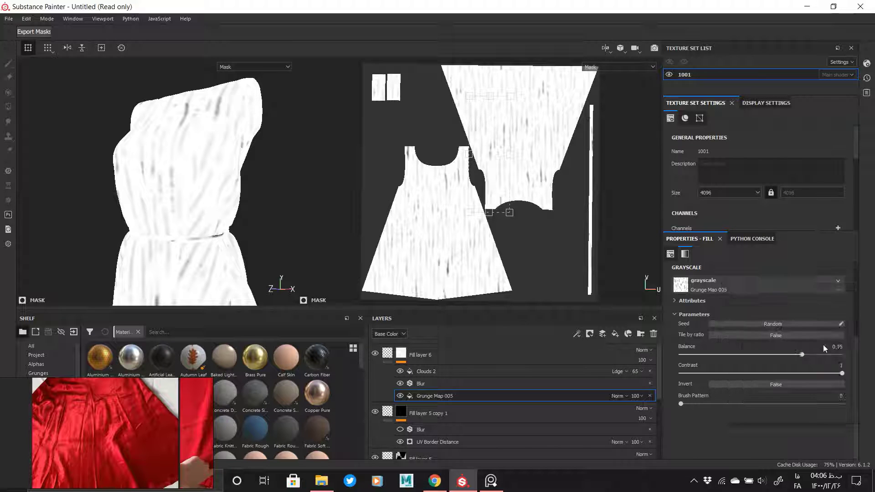
Step: Remove the Clouds 2 fill from Fill layer 6's mask after checking the mask on the bodice
{"action": "left_click", "coordinate": [381, 354]}
{"action": "left_click_drag", "start_coordinate": [195, 190], "coordinate": [255, 214], "text": "alt"}
{"action": "left_click", "coordinate": [401, 352], "text": "alt"}
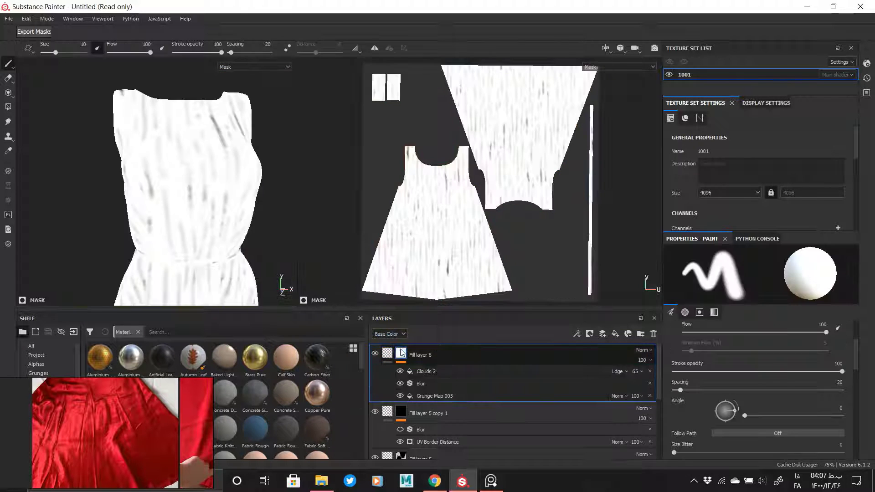
{"action": "left_click", "coordinate": [410, 371]}
{"action": "key", "text": "Delete"}
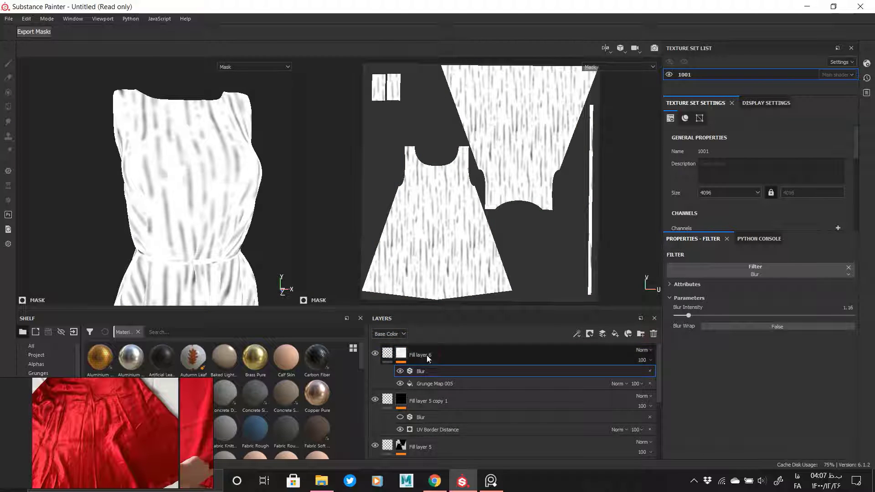
Step: Bake only the World space normal and Position mesh maps for texture set 1001 at an output size of 2048
{"action": "left_click", "coordinate": [402, 353]}
{"action": "scroll", "coordinate": [770, 187], "scroll_direction": "down", "scroll_amount": 5}
{"action": "left_click", "coordinate": [818, 210]}
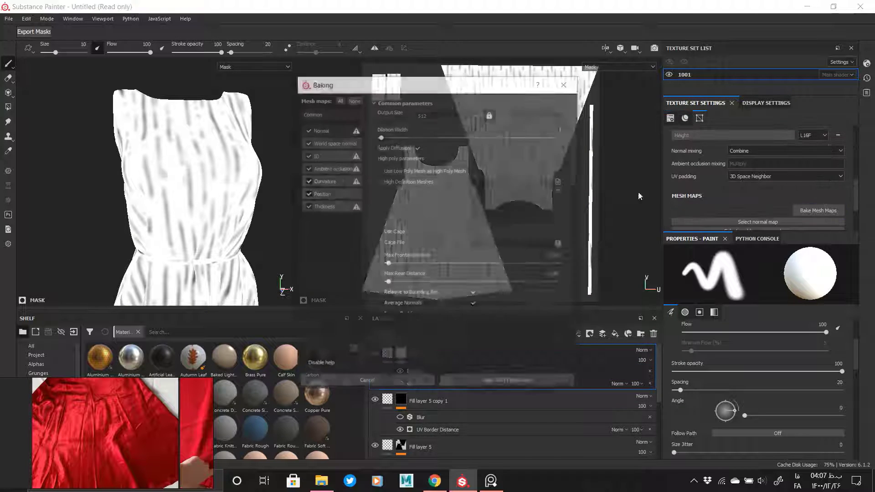
{"action": "left_click", "coordinate": [307, 206]}
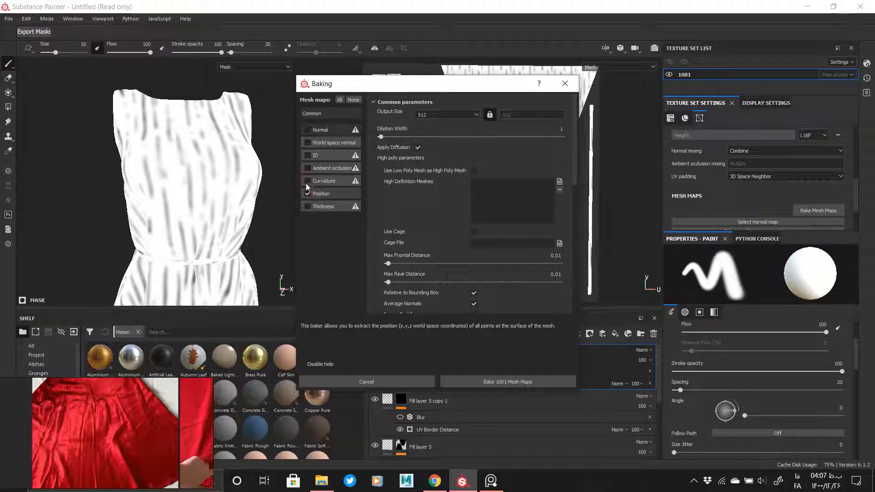
{"action": "left_click", "coordinate": [423, 116]}
{"action": "left_click", "coordinate": [432, 158]}
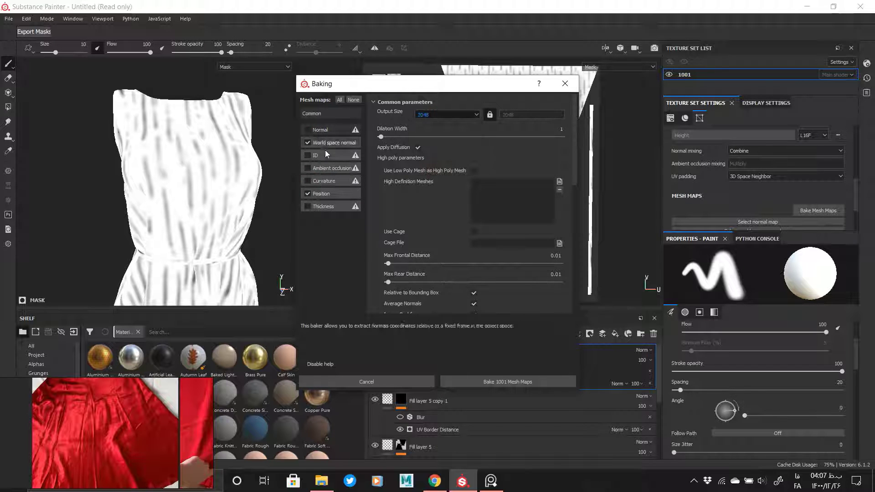
{"action": "left_click", "coordinate": [502, 381]}
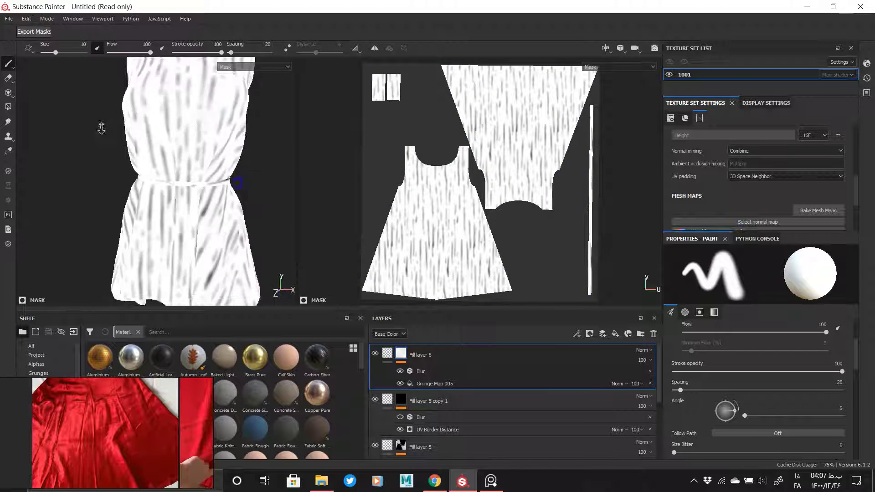
Step: Hide Fill layer 6, duplicate it, and make only the copy visible on the dress material
{"action": "right_click_drag", "start_coordinate": [101, 127], "coordinate": [107, 173], "text": "alt"}
{"action": "left_click_drag", "start_coordinate": [176, 204], "coordinate": [163, 205], "text": "alt"}
{"action": "left_click", "coordinate": [372, 355]}
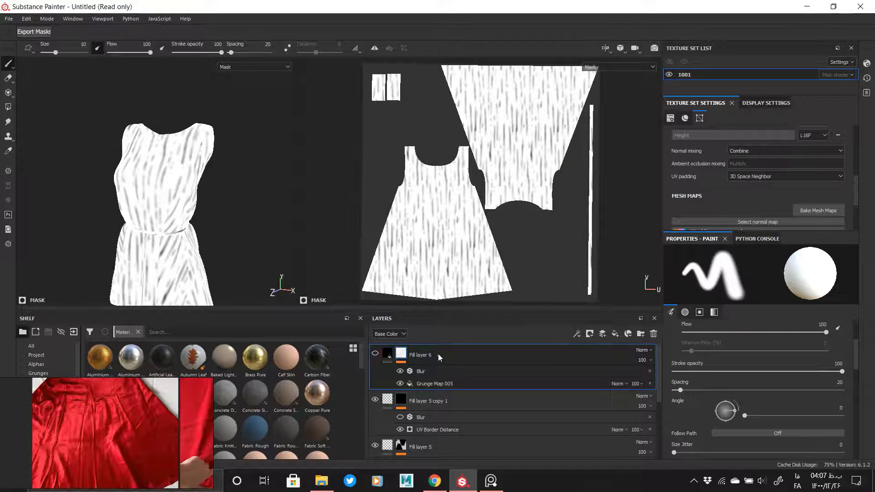
{"action": "left_click", "coordinate": [389, 355]}
{"action": "right_click", "coordinate": [424, 355]}
{"action": "left_click", "coordinate": [461, 187]}
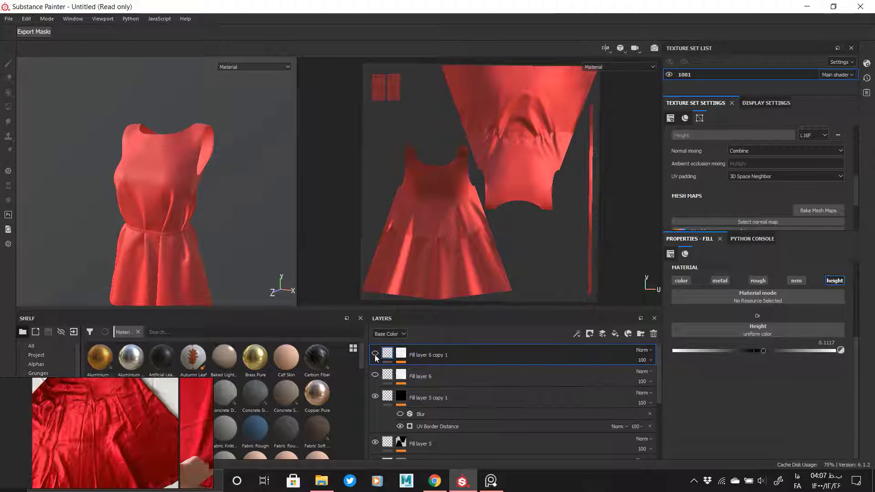
{"action": "left_click", "coordinate": [375, 354]}
{"action": "right_click_drag", "start_coordinate": [137, 223], "coordinate": [159, 189], "text": "alt"}
{"action": "left_click_drag", "start_coordinate": [160, 189], "coordinate": [196, 185], "text": "alt"}
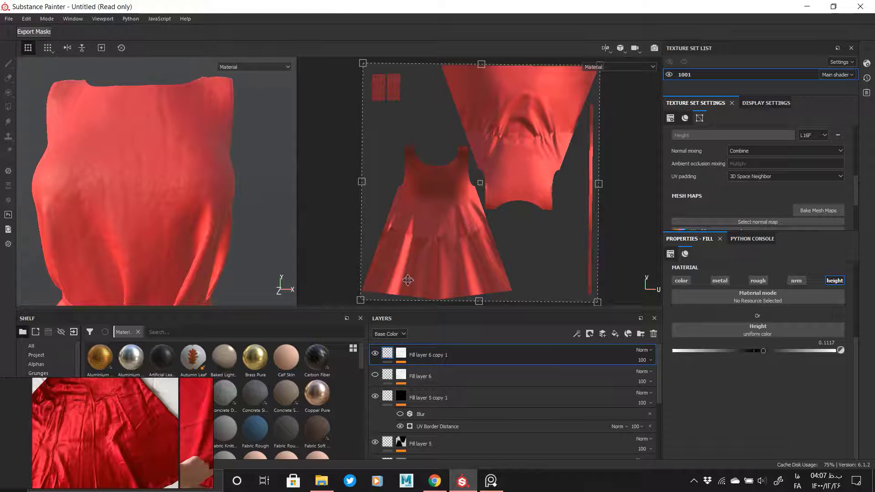
Step: Add a Position generator above the Blur in Fill layer 6 copy 1's mask and display that mask on the whole dress
{"action": "left_click", "coordinate": [403, 354]}
{"action": "right_click", "coordinate": [439, 371]}
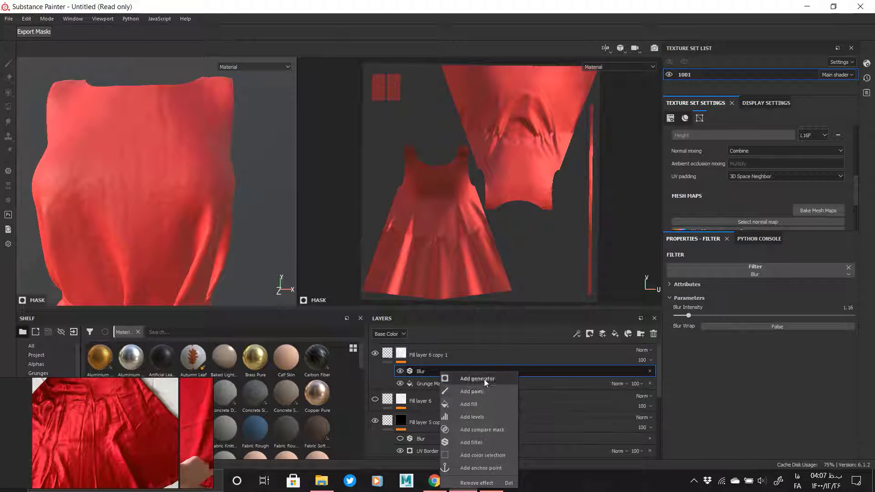
{"action": "left_click", "coordinate": [483, 379]}
{"action": "left_click", "coordinate": [760, 272]}
{"action": "left_click", "coordinate": [852, 325]}
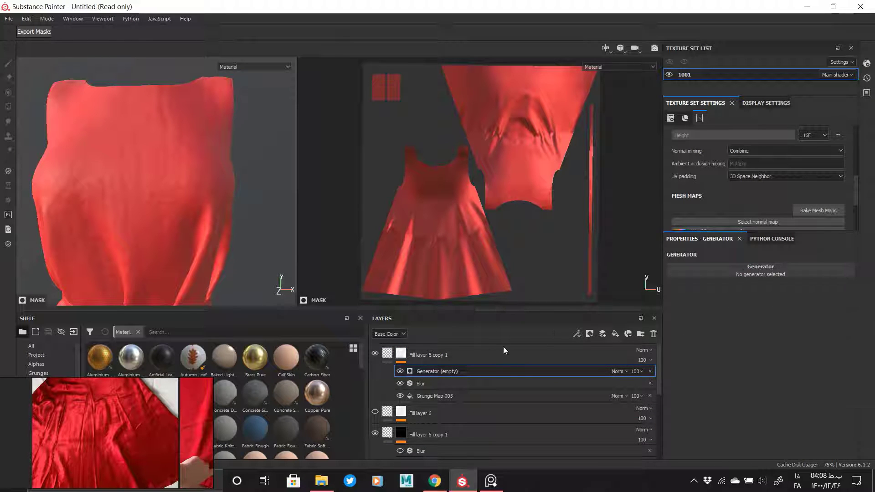
{"action": "scroll", "coordinate": [147, 201], "scroll_direction": "down", "scroll_amount": 3}
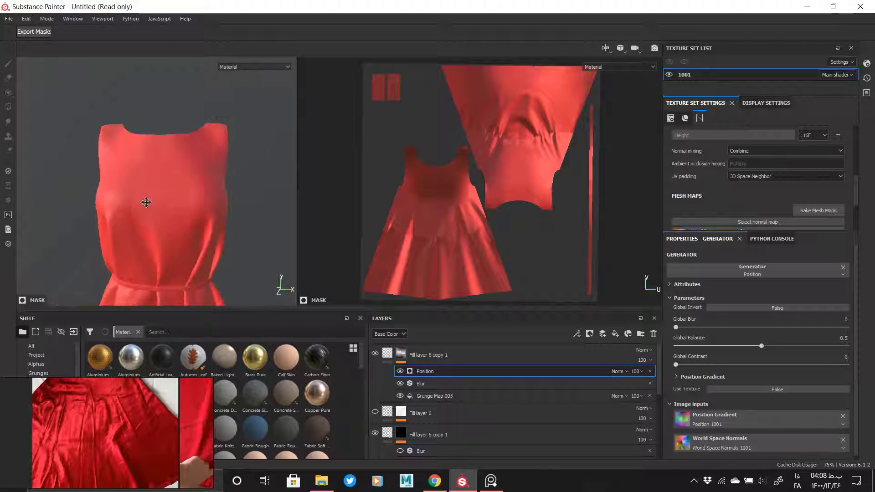
{"action": "middle_click_drag", "start_coordinate": [146, 201], "coordinate": [159, 161], "text": "alt"}
{"action": "left_click", "coordinate": [401, 353], "text": "alt"}
{"action": "scroll", "coordinate": [189, 195], "scroll_direction": "down", "scroll_amount": 2}
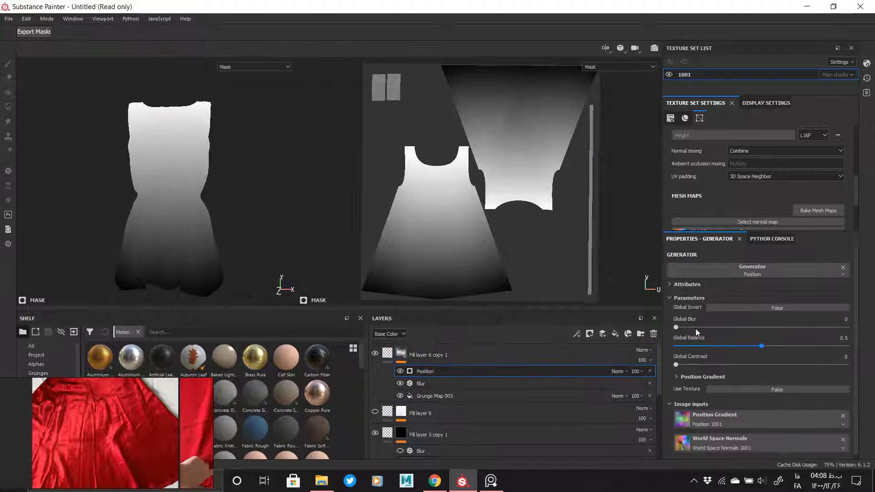
Step: Lower the texture set size to 2048 and set the Position generator's Global Balance to 0.3
{"action": "left_click_drag", "start_coordinate": [703, 363], "coordinate": [657, 360]}
{"action": "left_click_drag", "start_coordinate": [761, 346], "coordinate": [786, 343]}
{"action": "scroll", "coordinate": [715, 196], "scroll_direction": "up", "scroll_amount": 4}
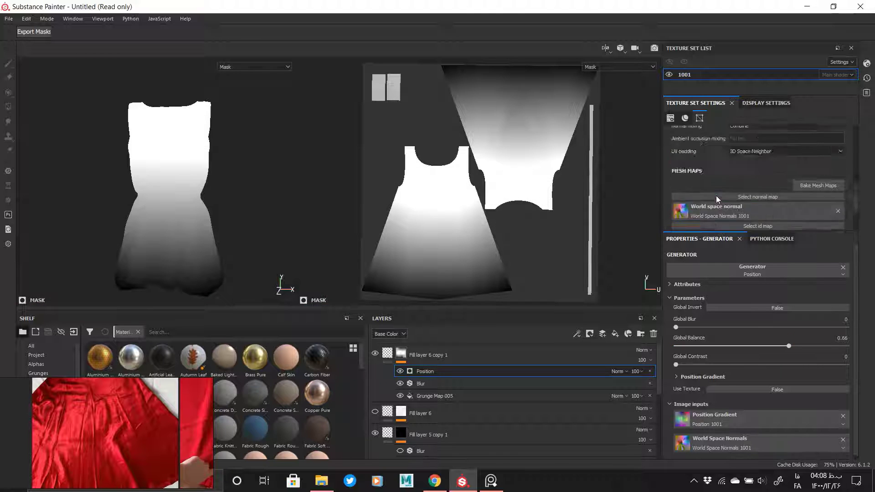
{"action": "left_click", "coordinate": [715, 194]}
{"action": "left_click", "coordinate": [710, 221]}
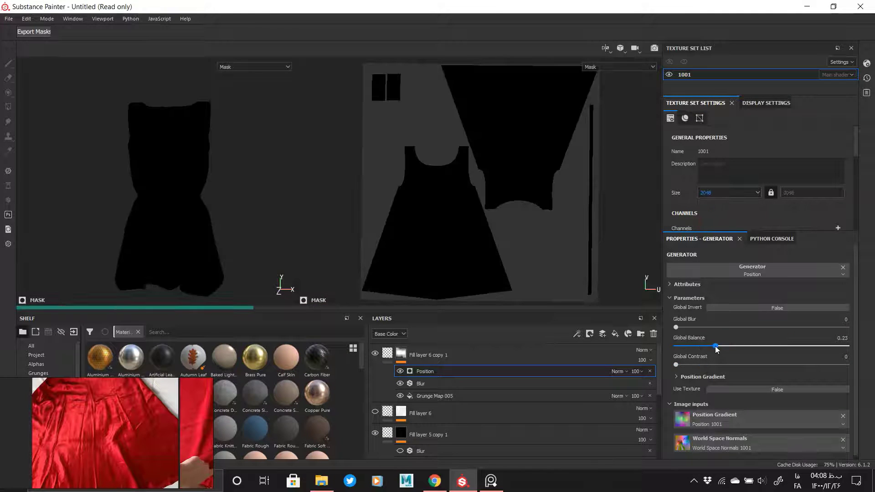
{"action": "left_click_drag", "start_coordinate": [716, 347], "coordinate": [675, 329]}
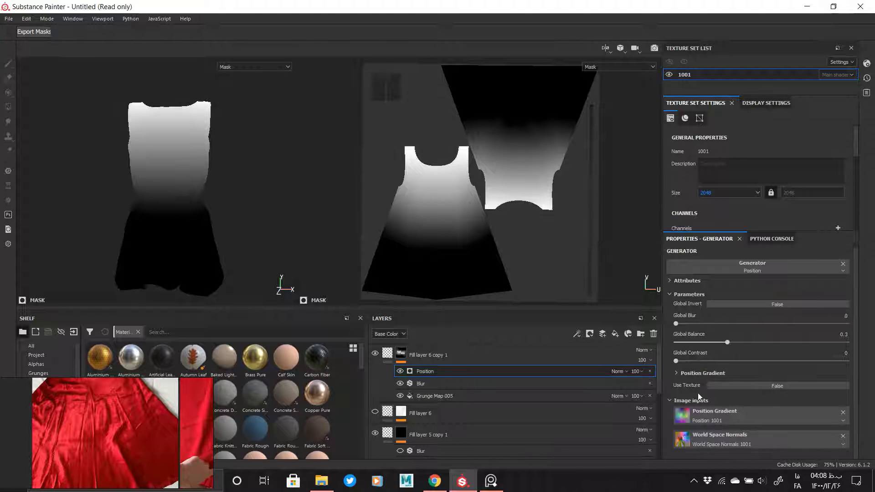
Step: Restore Global Balance to 0.5 and set the Position Gradient's Balance to 0.55, Contrast to 0.21 and Brightness to -0.06
{"action": "left_click", "coordinate": [692, 376]}
{"action": "scroll", "coordinate": [698, 371], "scroll_direction": "down", "scroll_amount": 1}
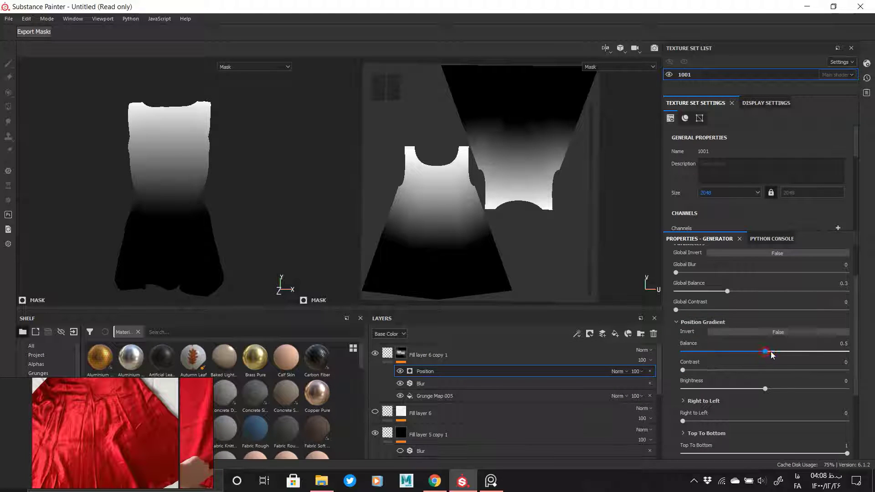
{"action": "mouse_move", "coordinate": [770, 353]}
{"action": "left_mouse_down"}
{"action": "mouse_move", "coordinate": [762, 352]}
{"action": "mouse_move", "coordinate": [773, 351]}
{"action": "left_mouse_up"}
{"action": "left_click", "coordinate": [761, 291]}
{"action": "left_click_drag", "start_coordinate": [682, 370], "coordinate": [713, 371]}
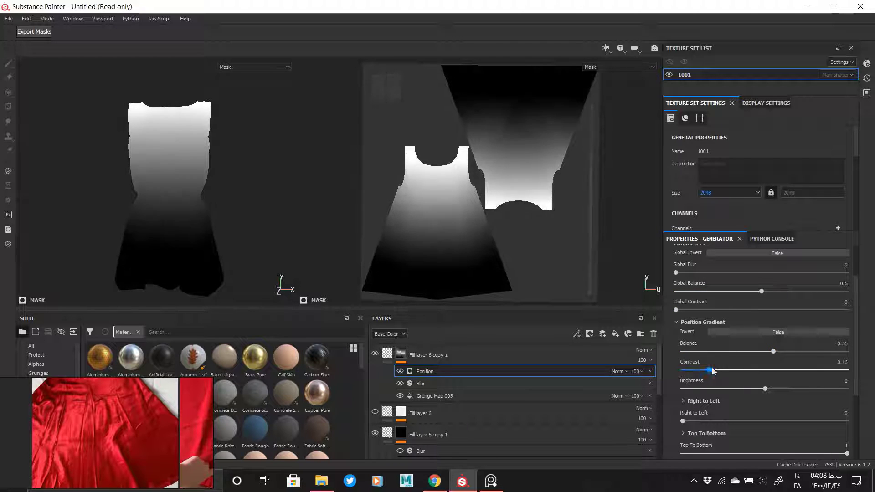
{"action": "left_click_drag", "start_coordinate": [778, 388], "coordinate": [760, 390]}
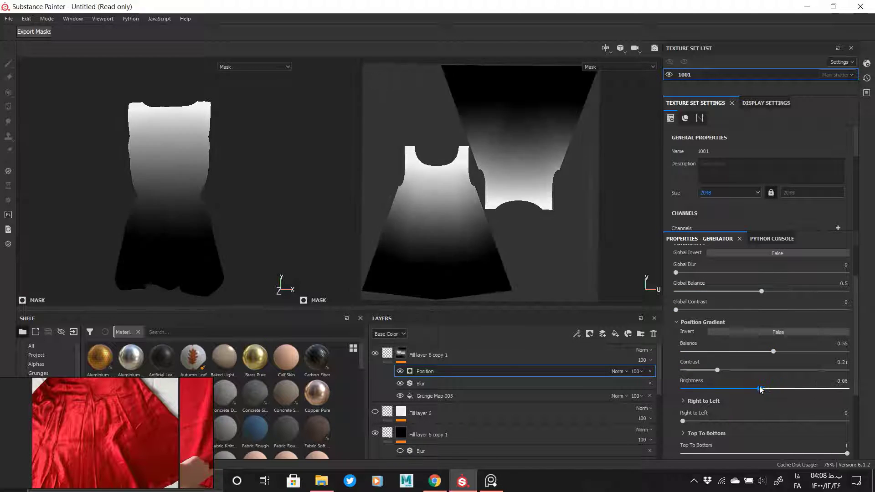
{"action": "scroll", "coordinate": [754, 337], "scroll_direction": "up", "scroll_amount": 3}
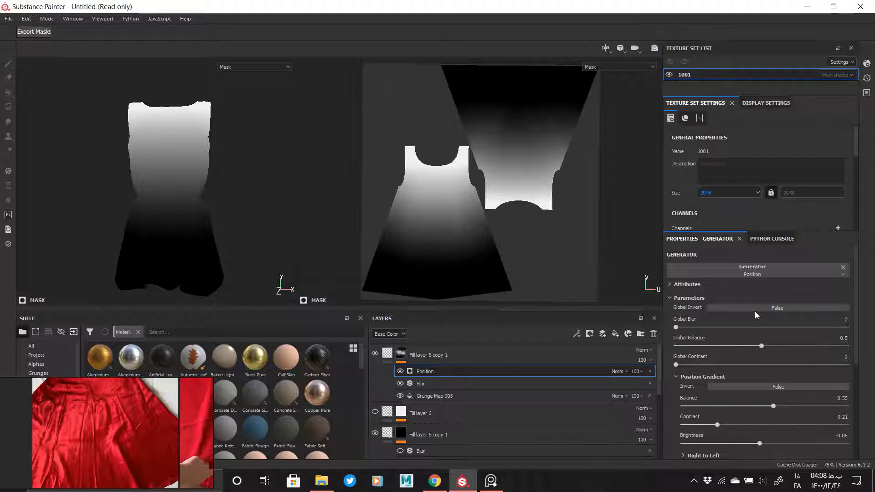
Step: Invert the Position generator globally, with Global Balance 0.36 and Position Gradient Balance 0.42, Contrast 0.48 and Brightness -0.04
{"action": "left_click", "coordinate": [757, 309]}
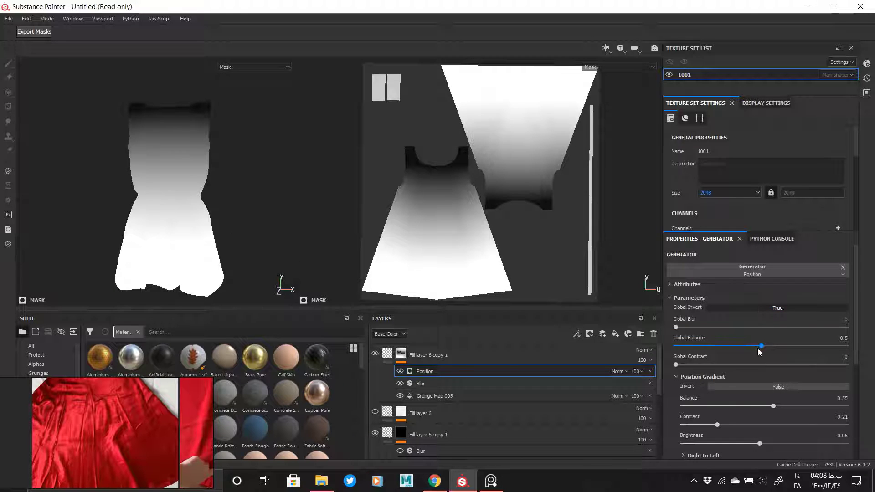
{"action": "mouse_move", "coordinate": [761, 347]}
{"action": "left_mouse_down"}
{"action": "mouse_move", "coordinate": [753, 347]}
{"action": "mouse_move", "coordinate": [760, 347]}
{"action": "left_mouse_up"}
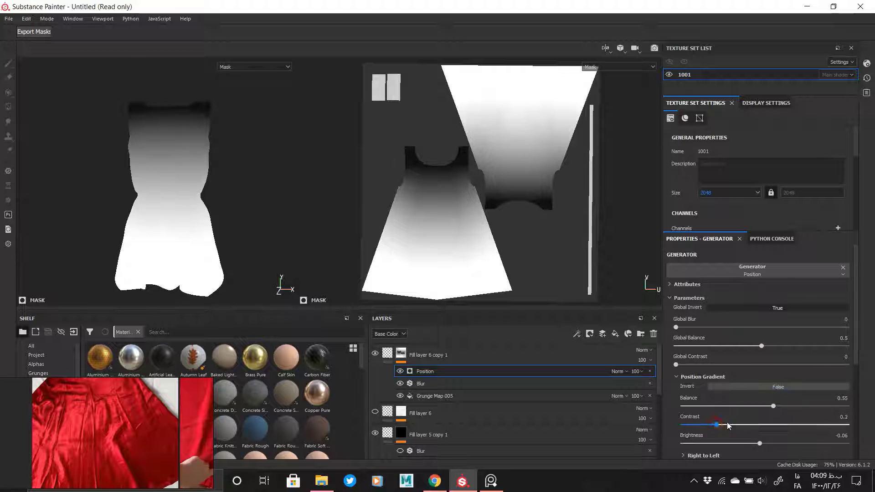
{"action": "left_click_drag", "start_coordinate": [727, 423], "coordinate": [761, 409]}
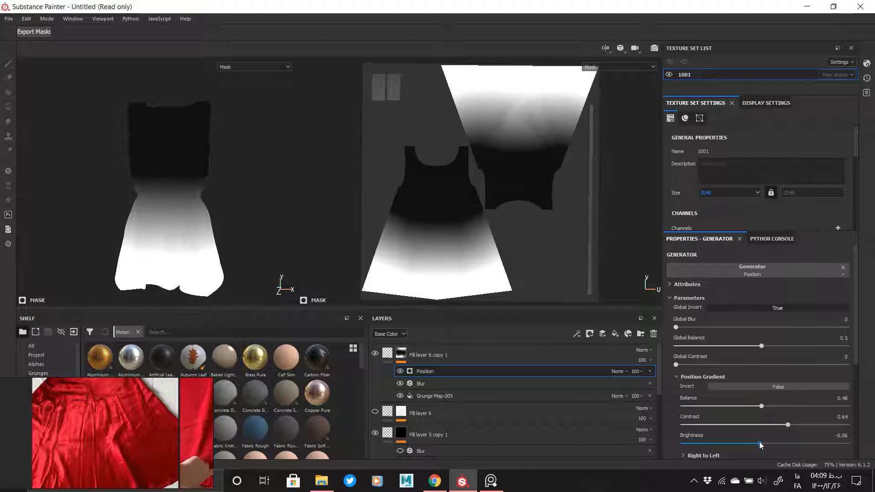
{"action": "left_click_drag", "start_coordinate": [759, 445], "coordinate": [757, 409]}
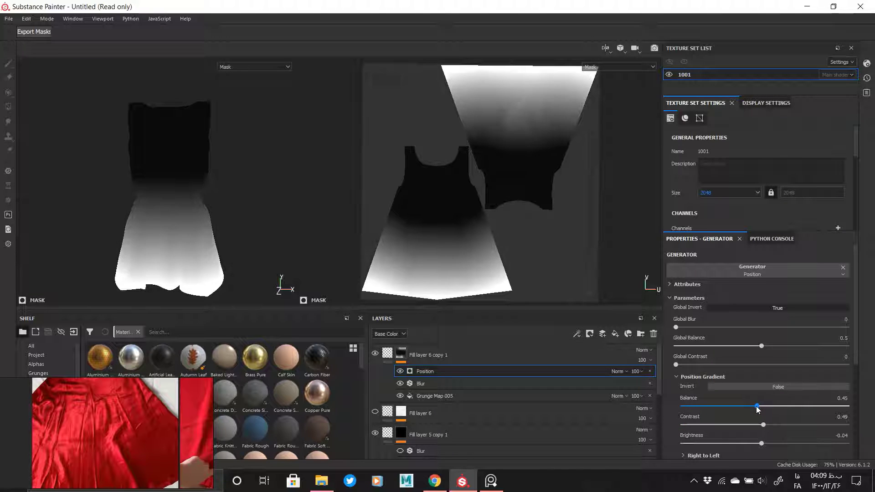
{"action": "left_click_drag", "start_coordinate": [761, 346], "coordinate": [737, 346]}
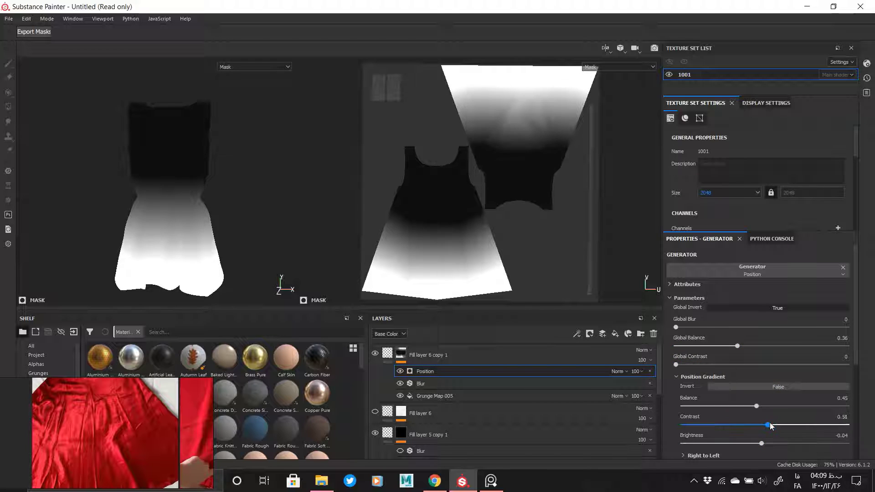
{"action": "left_click_drag", "start_coordinate": [770, 426], "coordinate": [751, 406]}
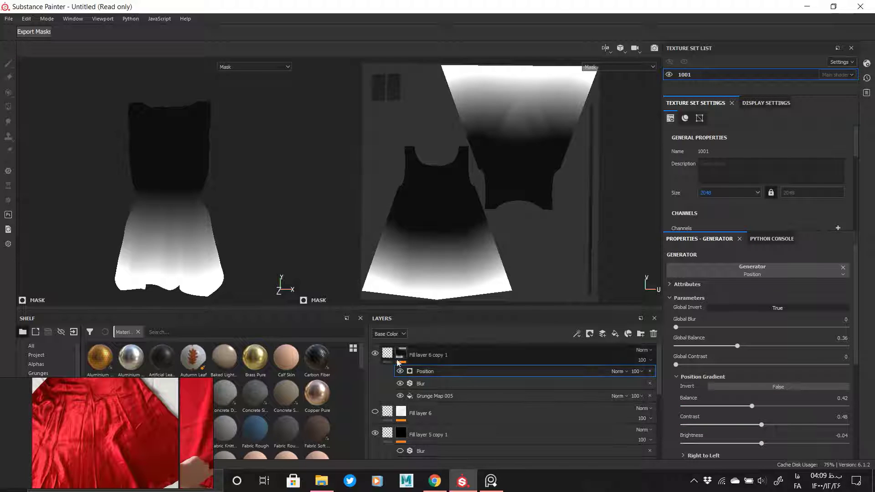
Step: Blend the Position generator with Multiply and set its Position Gradient Contrast to 0.51 and Brightness to 0
{"action": "left_click", "coordinate": [620, 371]}
{"action": "left_click", "coordinate": [650, 182]}
{"action": "left_click", "coordinate": [619, 371]}
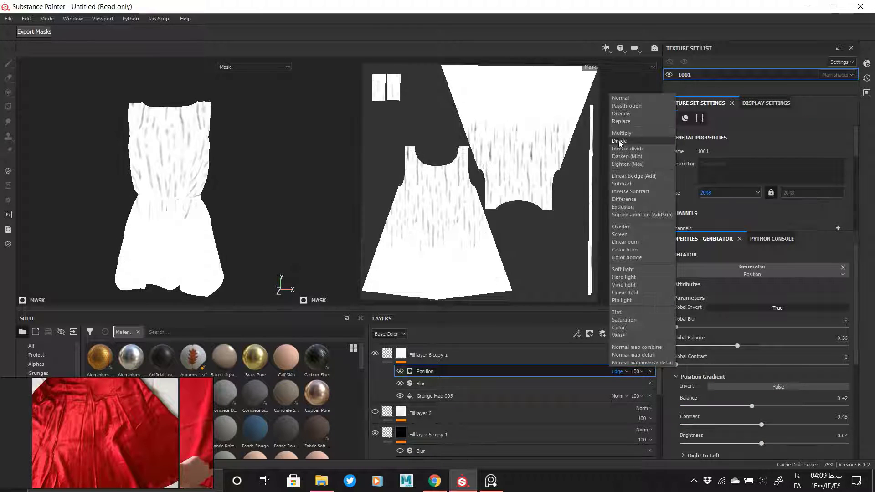
{"action": "left_click", "coordinate": [627, 137]}
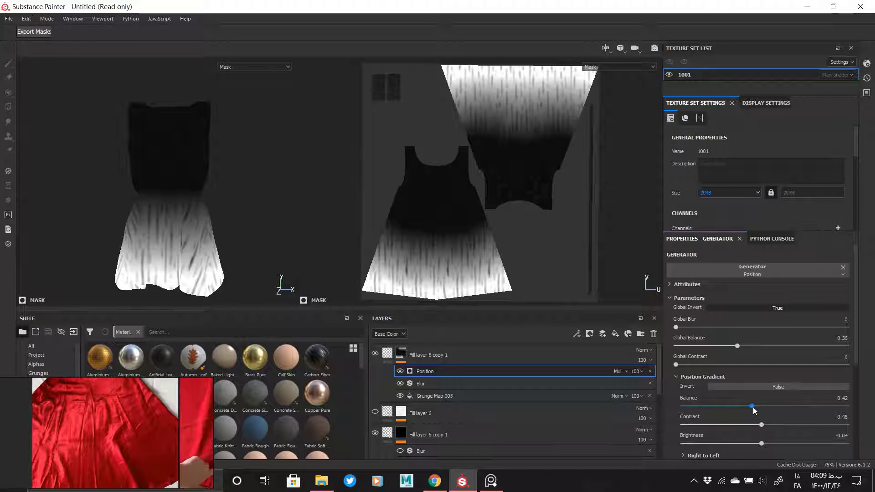
{"action": "left_click_drag", "start_coordinate": [761, 425], "coordinate": [764, 443]}
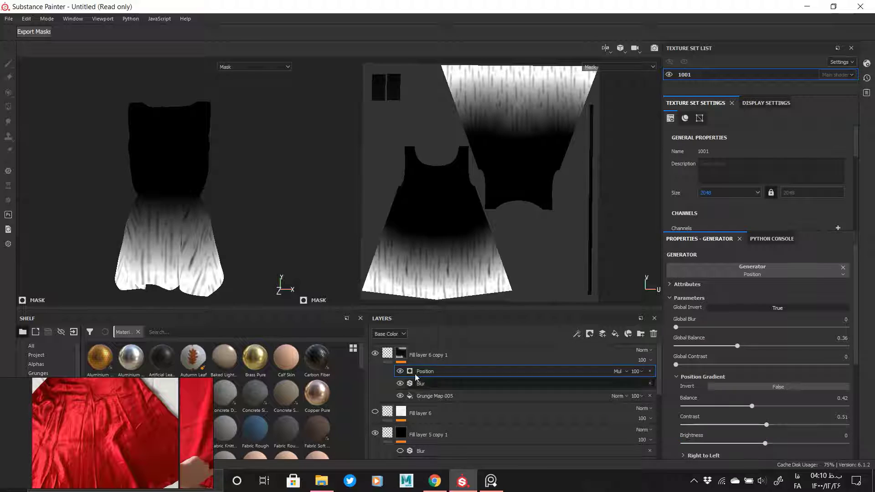
Step: Disable the Blur in Fill layer 6 copy 1's mask and replace Grunge Map 005 with Anisotropic Noise
{"action": "left_click", "coordinate": [387, 353]}
{"action": "scroll", "coordinate": [150, 182], "scroll_direction": "up", "scroll_amount": 5}
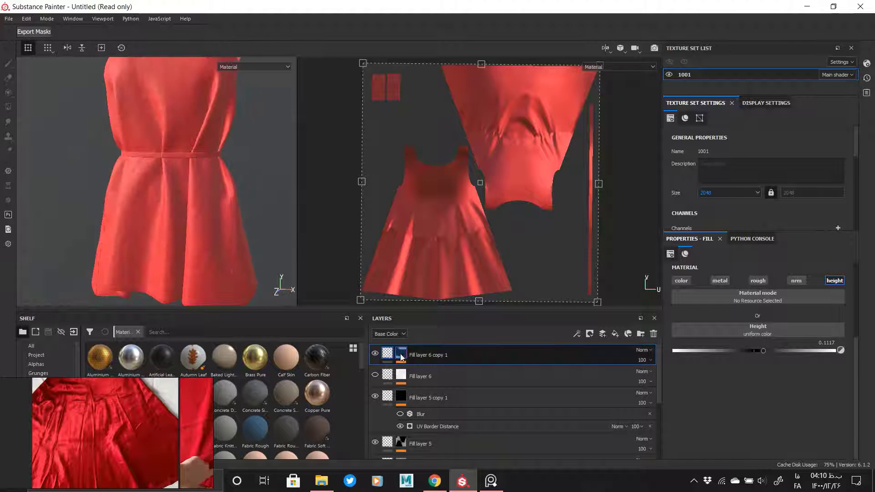
{"action": "left_click", "coordinate": [400, 353]}
{"action": "left_click_drag", "start_coordinate": [219, 228], "coordinate": [164, 182], "text": "alt"}
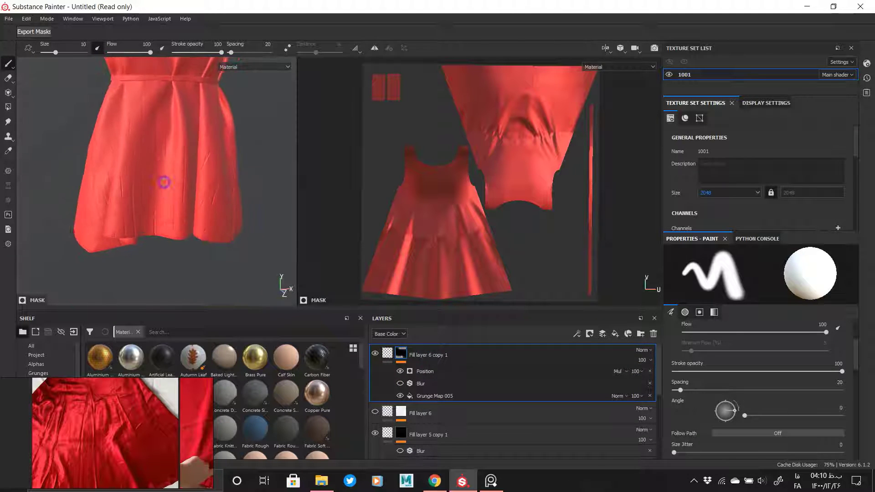
{"action": "left_click", "coordinate": [630, 395]}
{"action": "left_click", "coordinate": [728, 286]}
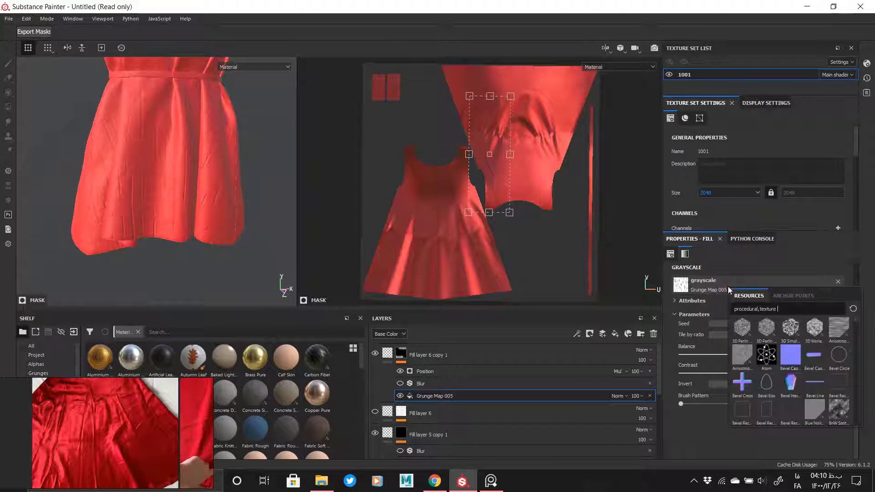
{"action": "left_click", "coordinate": [838, 326]}
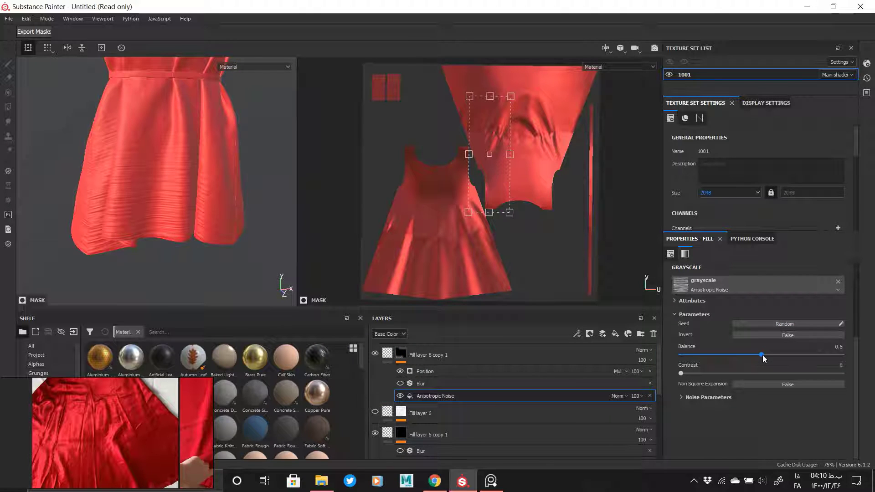
Step: Expand the Noise Parameters and rotate the Anisotropic Noise by 90 degrees
{"action": "left_click", "coordinate": [709, 398]}
{"action": "scroll", "coordinate": [710, 398], "scroll_direction": "up", "scroll_amount": 3}
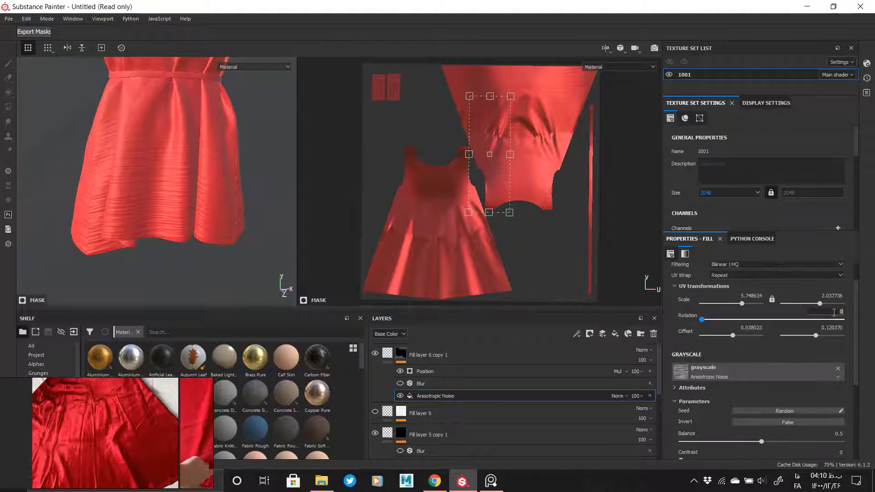
{"action": "key", "text": "Return"}
{"action": "right_click_drag", "start_coordinate": [226, 193], "coordinate": [234, 222], "text": "alt"}
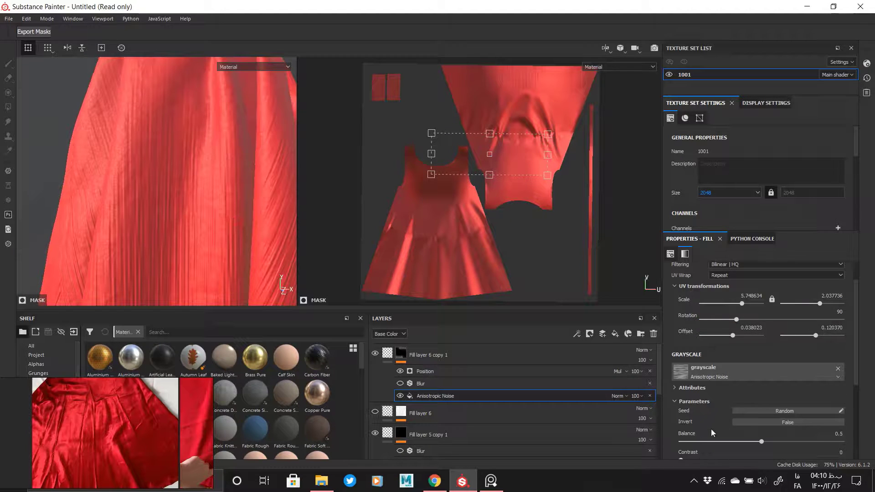
Step: Set the Anisotropic Noise's Balance to 0.07, X Amount to 1 and Y Amount to 250, and check the skirt
{"action": "scroll", "coordinate": [711, 428], "scroll_direction": "down", "scroll_amount": 2}
{"action": "left_click_drag", "start_coordinate": [745, 392], "coordinate": [694, 396]}
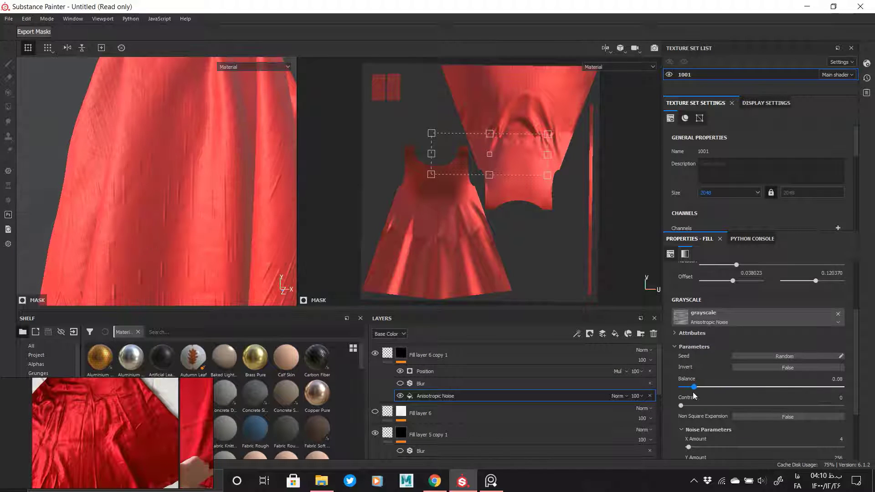
{"action": "scroll", "coordinate": [696, 401], "scroll_direction": "down", "scroll_amount": 3}
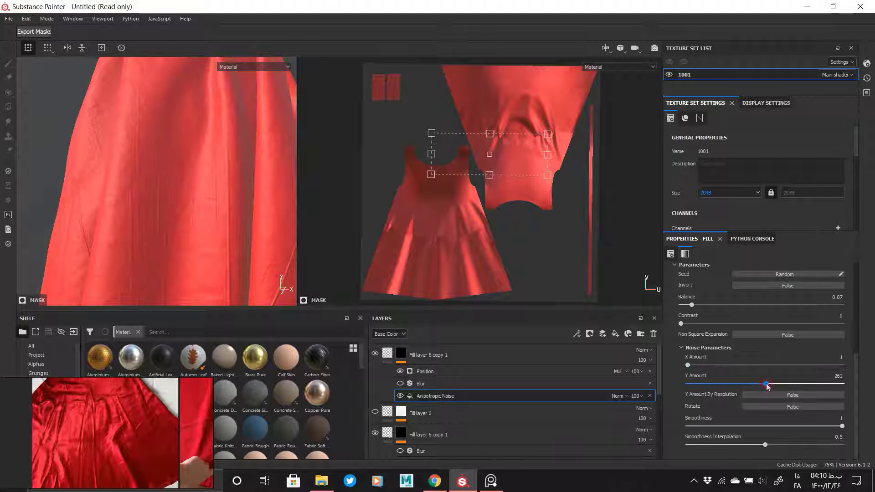
{"action": "left_click_drag", "start_coordinate": [768, 386], "coordinate": [777, 387]}
{"action": "right_click_drag", "start_coordinate": [209, 208], "coordinate": [168, 151], "text": "alt"}
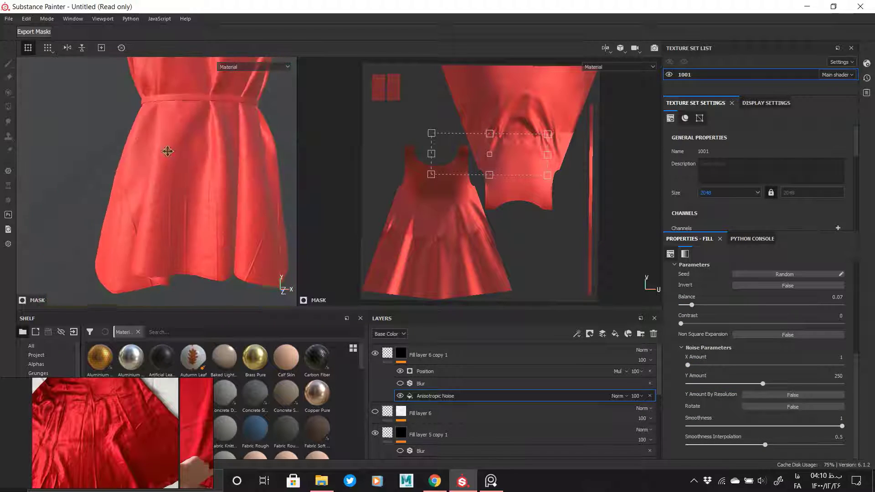
{"action": "middle_click_drag", "start_coordinate": [167, 151], "coordinate": [175, 182], "text": "alt"}
{"action": "left_click_drag", "start_coordinate": [269, 239], "coordinate": [207, 246], "text": "alt"}
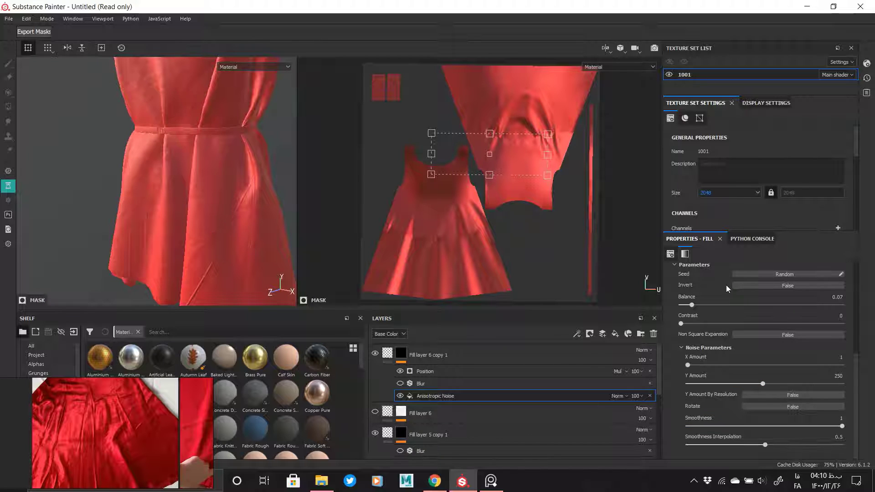
Step: Switch the Anisotropic Noise from UV projection to a 3D projection and set its Y Amount to 262
{"action": "scroll", "coordinate": [809, 321], "scroll_direction": "up", "scroll_amount": 6}
{"action": "left_click", "coordinate": [739, 286]}
{"action": "left_click", "coordinate": [733, 302]}
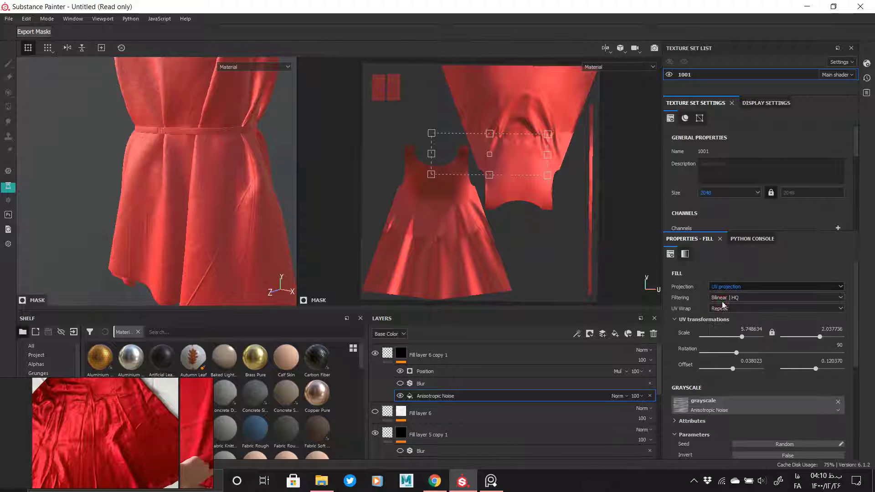
{"action": "left_click_drag", "start_coordinate": [174, 216], "coordinate": [192, 187], "text": "alt"}
{"action": "right_click_drag", "start_coordinate": [191, 187], "coordinate": [228, 273], "text": "alt"}
{"action": "scroll", "coordinate": [728, 383], "scroll_direction": "down", "scroll_amount": 5}
{"action": "scroll", "coordinate": [787, 392], "scroll_direction": "down", "scroll_amount": 2}
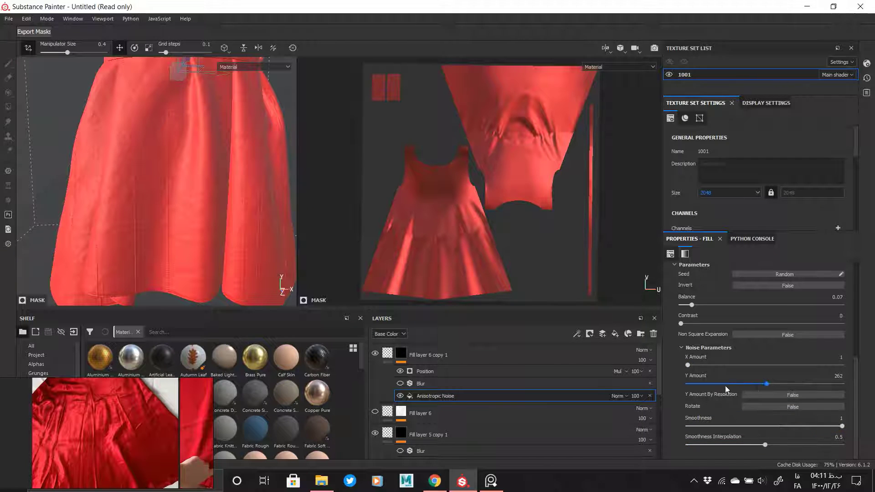
{"action": "left_click_drag", "start_coordinate": [160, 199], "coordinate": [176, 231], "text": "alt"}
{"action": "right_click_drag", "start_coordinate": [181, 227], "coordinate": [66, 137], "text": "alt"}
Step: Re-enable the Blur in Fill layer 6 copy 1's mask with an intensity of 0.37
{"action": "left_click", "coordinate": [421, 383]}
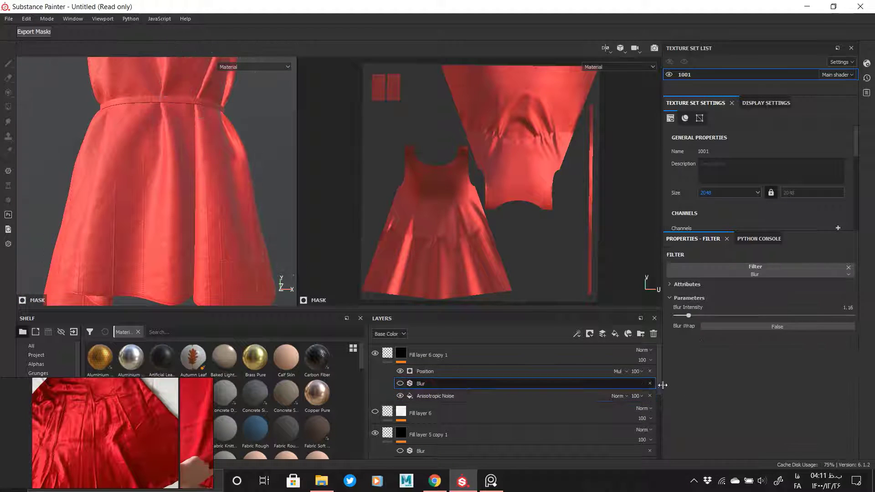
{"action": "right_click_drag", "start_coordinate": [142, 201], "coordinate": [227, 241], "text": "alt"}
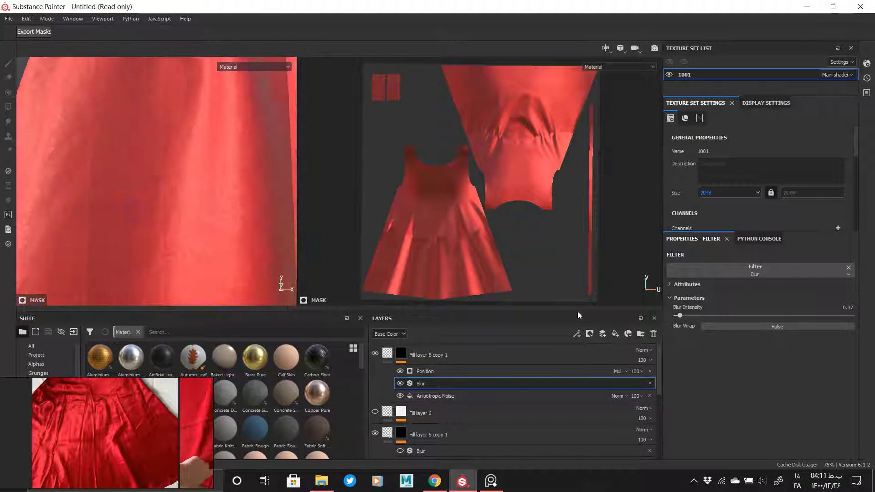
Step: Set the uniform height of Fill layer 6 copy 1 to -0.1620, checking the skirt folds from several angles
{"action": "left_click", "coordinate": [387, 354]}
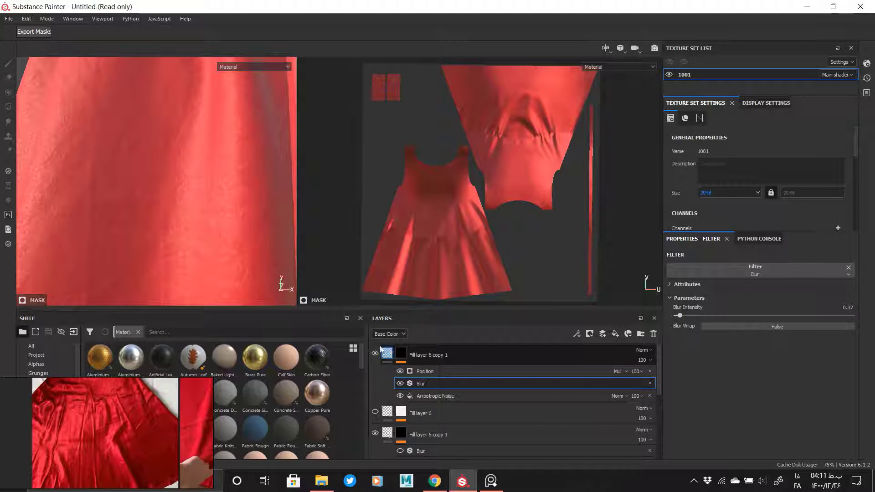
{"action": "right_click_drag", "start_coordinate": [188, 191], "coordinate": [115, 194], "text": "alt"}
{"action": "middle_click_drag", "start_coordinate": [151, 205], "coordinate": [117, 197], "text": "alt"}
{"action": "left_click_drag", "start_coordinate": [117, 197], "coordinate": [209, 205], "text": "alt"}
{"action": "right_click_drag", "start_coordinate": [209, 205], "coordinate": [133, 179], "text": "alt"}
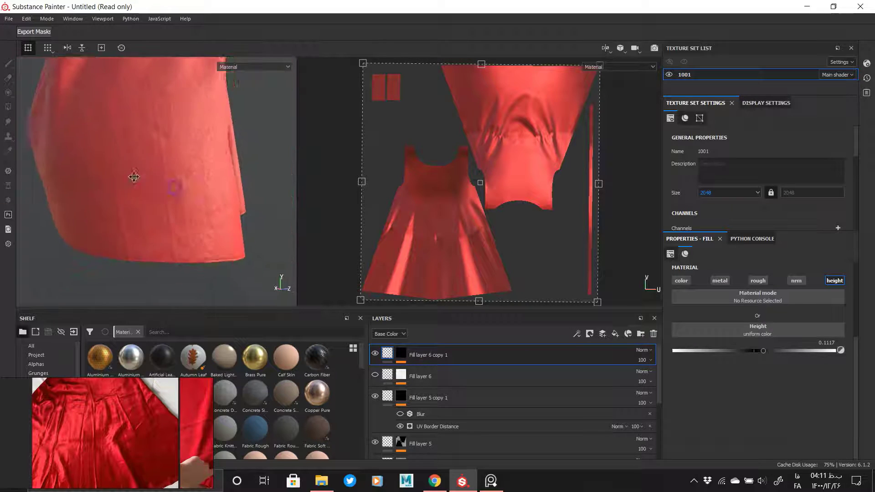
{"action": "middle_click_drag", "start_coordinate": [132, 179], "coordinate": [165, 240], "text": "alt"}
{"action": "left_click_drag", "start_coordinate": [745, 352], "coordinate": [745, 351]}
{"action": "right_click_drag", "start_coordinate": [168, 225], "coordinate": [152, 213], "text": "alt"}
{"action": "left_click_drag", "start_coordinate": [152, 213], "coordinate": [133, 208], "text": "alt"}
{"action": "middle_click_drag", "start_coordinate": [134, 208], "coordinate": [187, 172], "text": "alt"}
{"action": "left_click_drag", "start_coordinate": [186, 172], "coordinate": [133, 209], "text": "alt"}
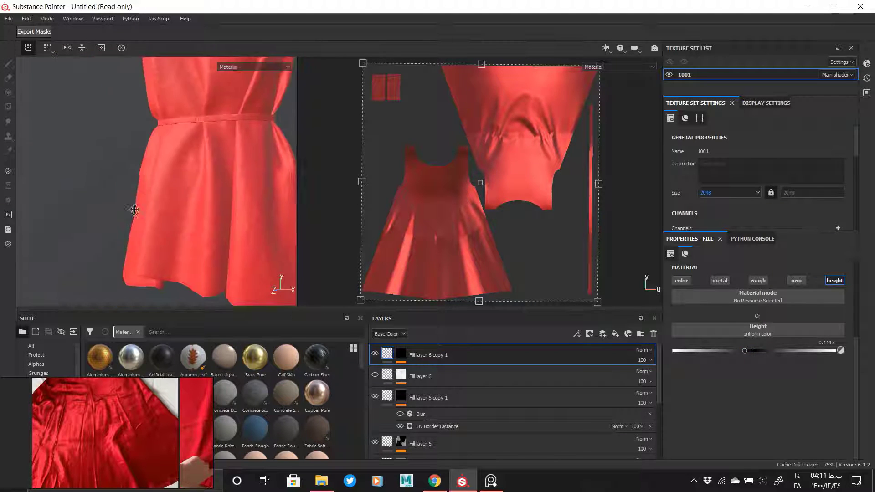
{"action": "right_click_drag", "start_coordinate": [133, 209], "coordinate": [182, 234], "text": "alt"}
{"action": "left_click_drag", "start_coordinate": [182, 234], "coordinate": [228, 244], "text": "alt"}
{"action": "right_click_drag", "start_coordinate": [228, 244], "coordinate": [184, 350], "text": "alt"}
{"action": "left_click_drag", "start_coordinate": [184, 350], "coordinate": [254, 270], "text": "alt"}
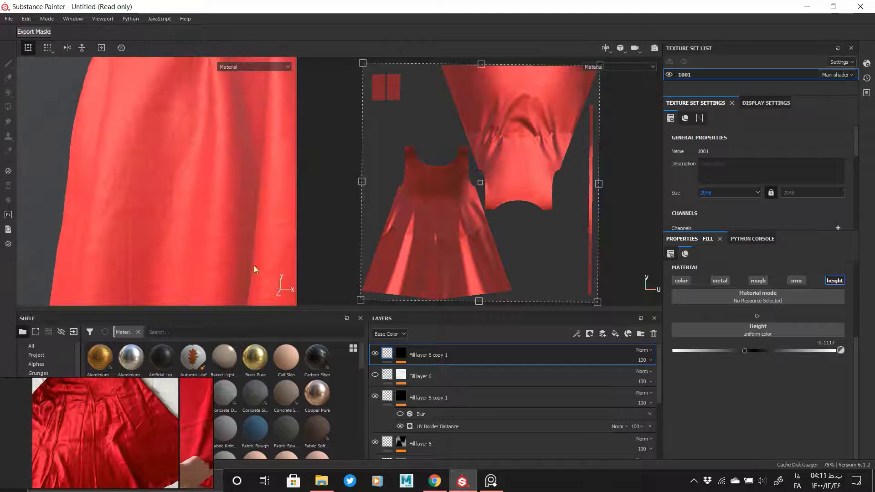
{"action": "left_click_drag", "start_coordinate": [742, 351], "coordinate": [741, 351]}
{"action": "right_click_drag", "start_coordinate": [158, 198], "coordinate": [81, 160], "text": "alt"}
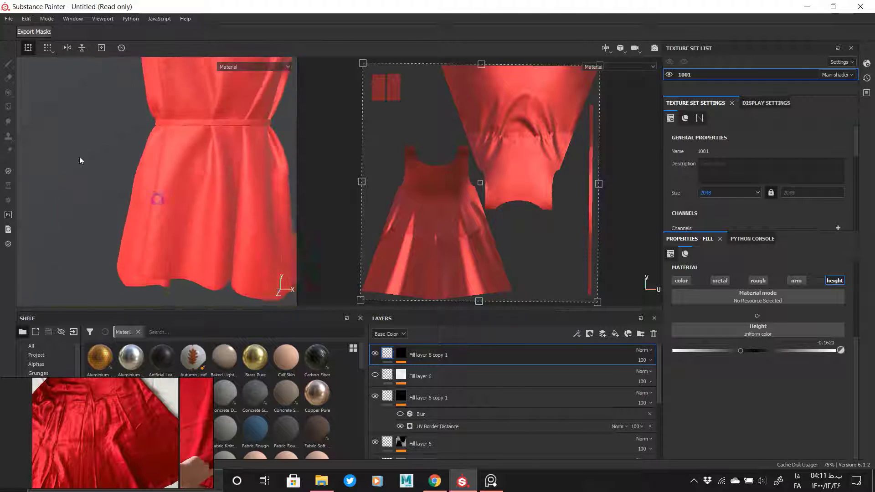
{"action": "left_click_drag", "start_coordinate": [80, 160], "coordinate": [179, 237], "text": "alt"}
Step: Display the layer's mask and set the Anisotropic Noise's Balance to 0.09, Contrast to 0.22 and Y Amount to 228
{"action": "left_click", "coordinate": [402, 354], "text": "alt"}
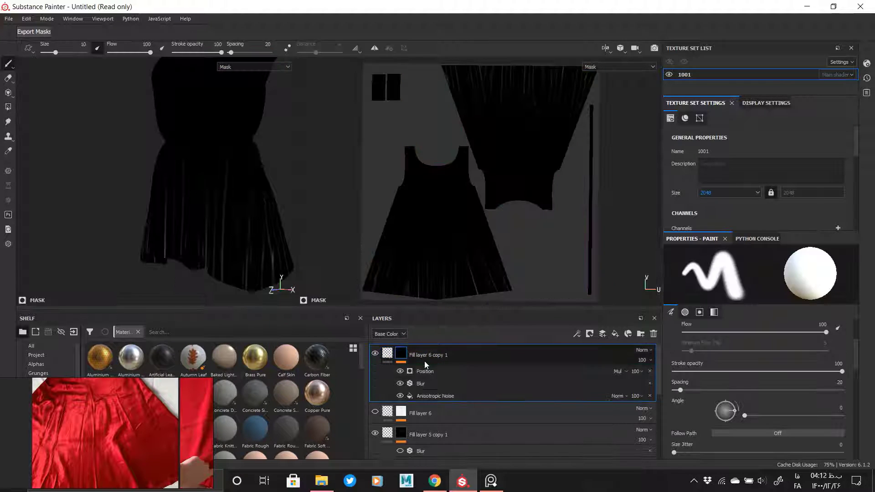
{"action": "left_click", "coordinate": [431, 373]}
{"action": "left_click", "coordinate": [433, 394]}
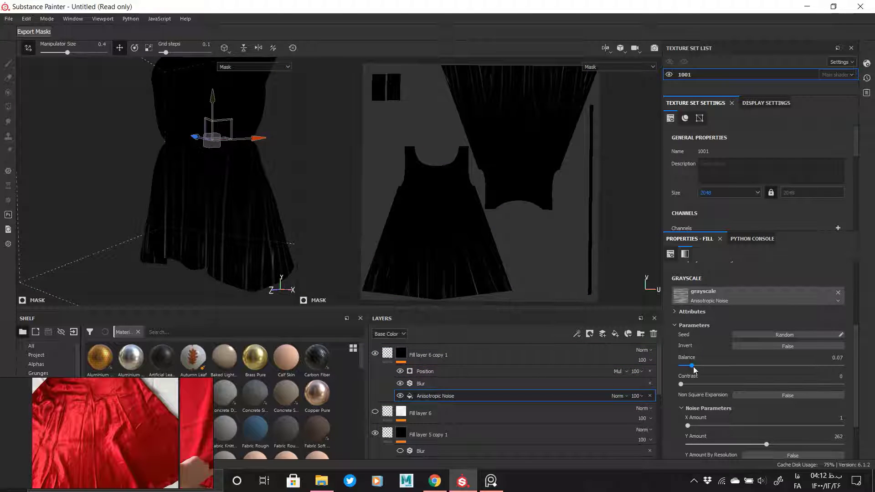
{"action": "left_click_drag", "start_coordinate": [693, 366], "coordinate": [699, 366]}
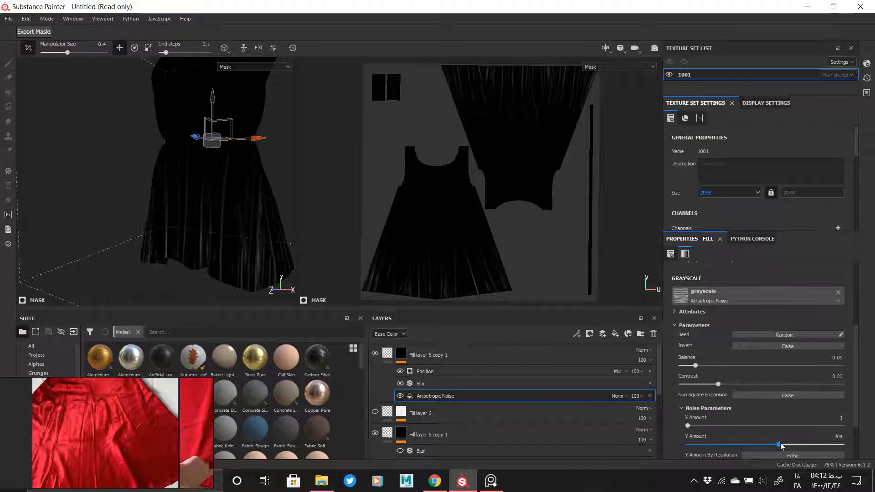
{"action": "left_click_drag", "start_coordinate": [780, 445], "coordinate": [756, 445]}
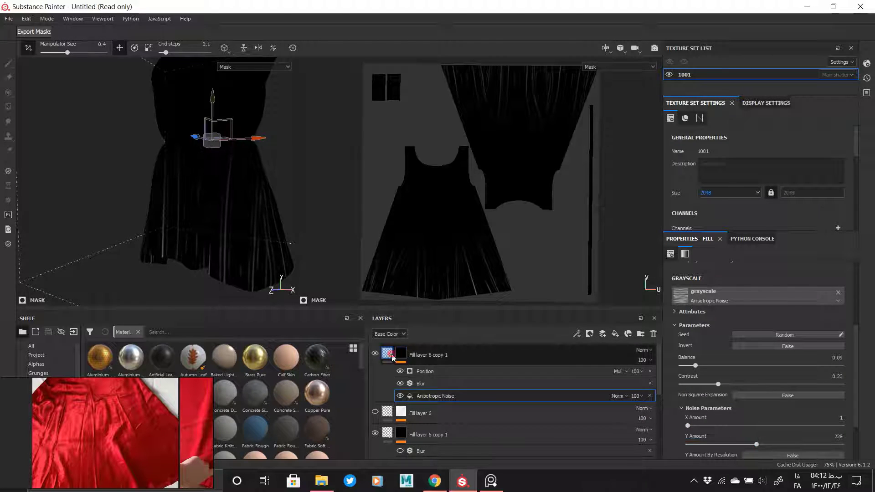
Step: Return to the material display and duplicate Fill layer 6 copy 1
{"action": "left_click", "coordinate": [388, 354]}
{"action": "scroll", "coordinate": [150, 205], "scroll_direction": "up", "scroll_amount": 5}
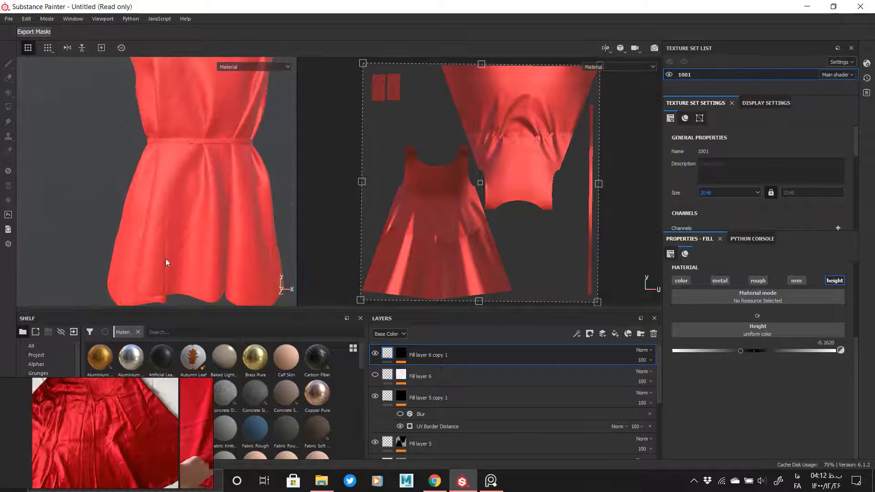
{"action": "right_click", "coordinate": [464, 354]}
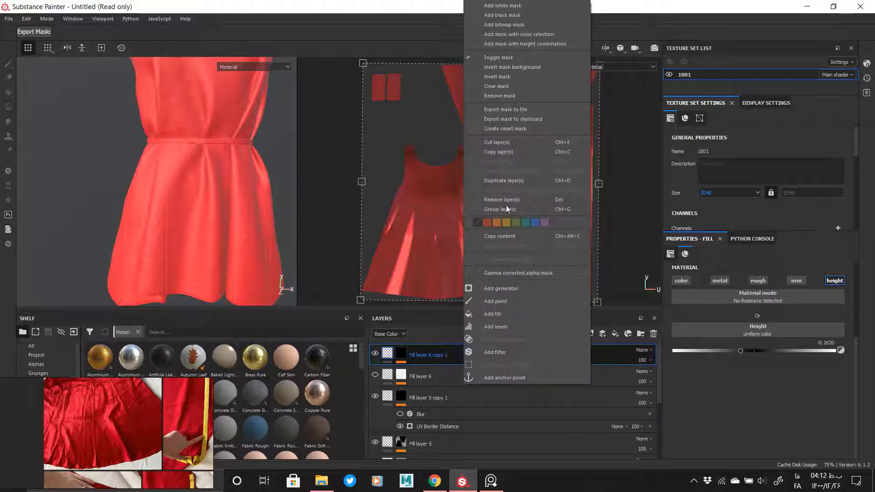
{"action": "left_click", "coordinate": [504, 181]}
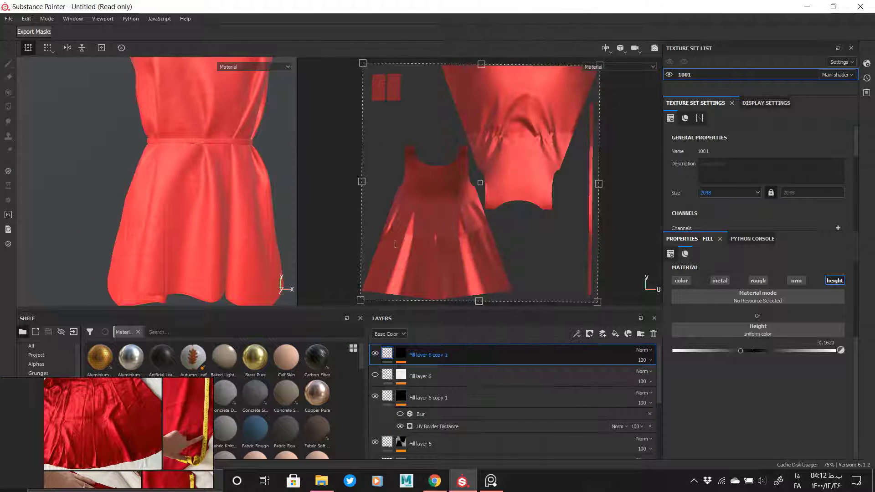
Step: Randomize the Anisotropic Noise seed in Fill layer 6 copy 2's mask and set the layer's uniform height to 0.1564
{"action": "left_click", "coordinate": [403, 355]}
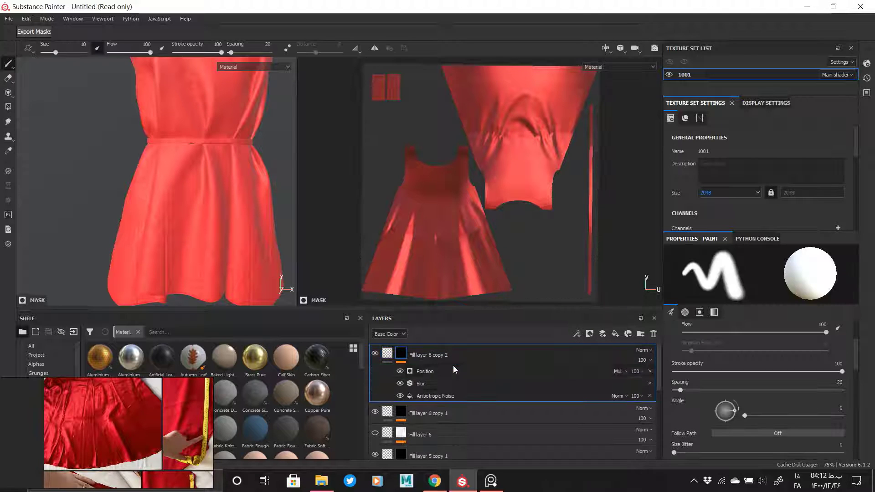
{"action": "left_click", "coordinate": [447, 396]}
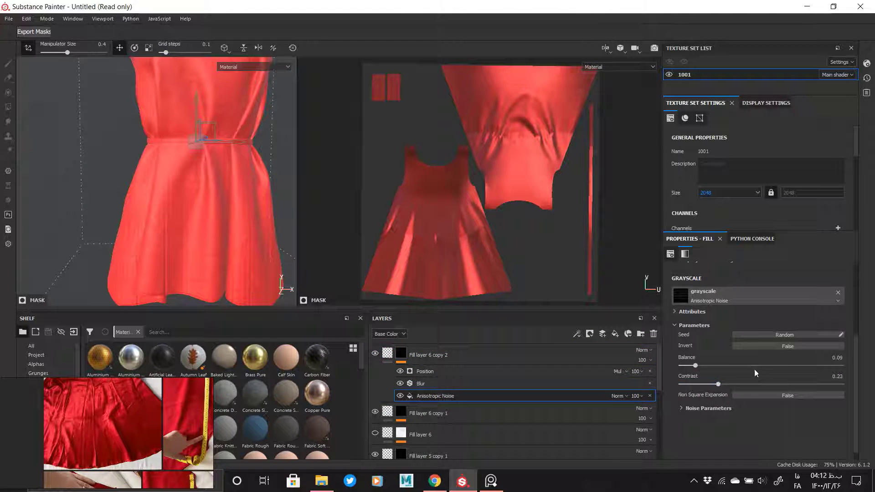
{"action": "left_click", "coordinate": [767, 336]}
{"action": "left_click", "coordinate": [636, 355]}
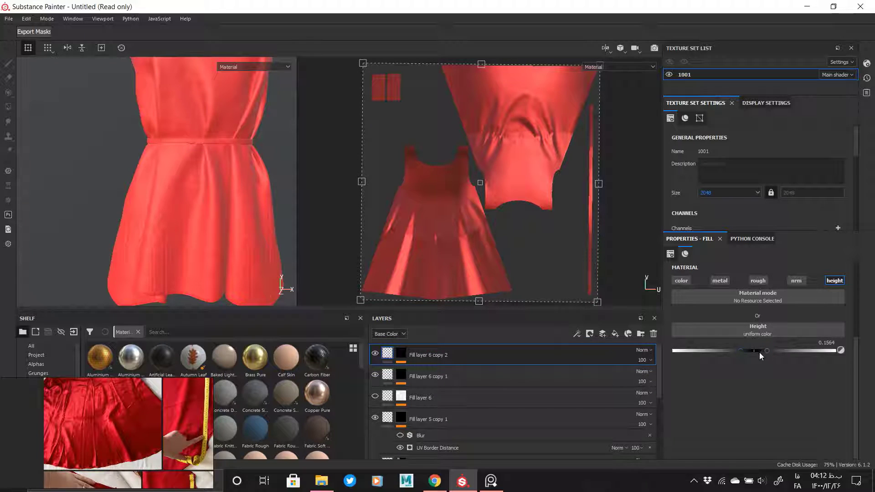
Step: Inspect Fill layer 6 copy 2's mask on the skirt and set its Blur intensity to 0.23
{"action": "right_click_drag", "start_coordinate": [182, 257], "coordinate": [196, 244], "text": "alt"}
{"action": "left_click", "coordinate": [401, 354], "text": "alt"}
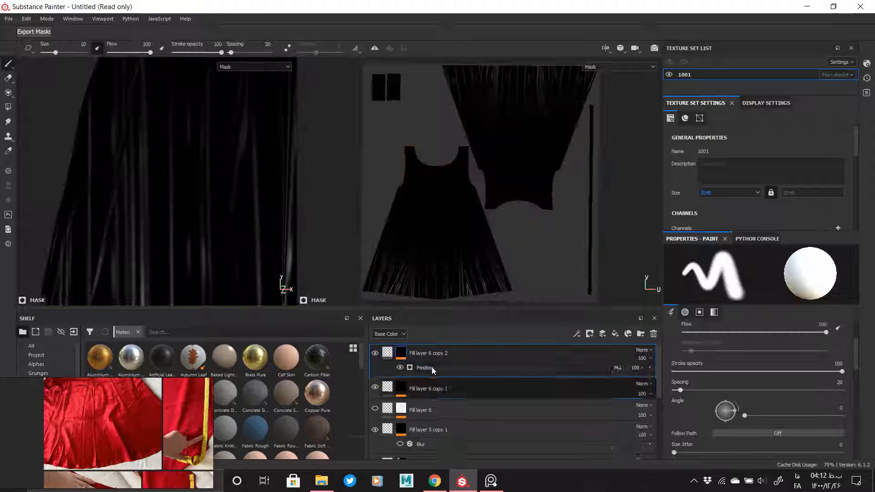
{"action": "left_click", "coordinate": [400, 384]}
{"action": "left_click", "coordinate": [388, 353]}
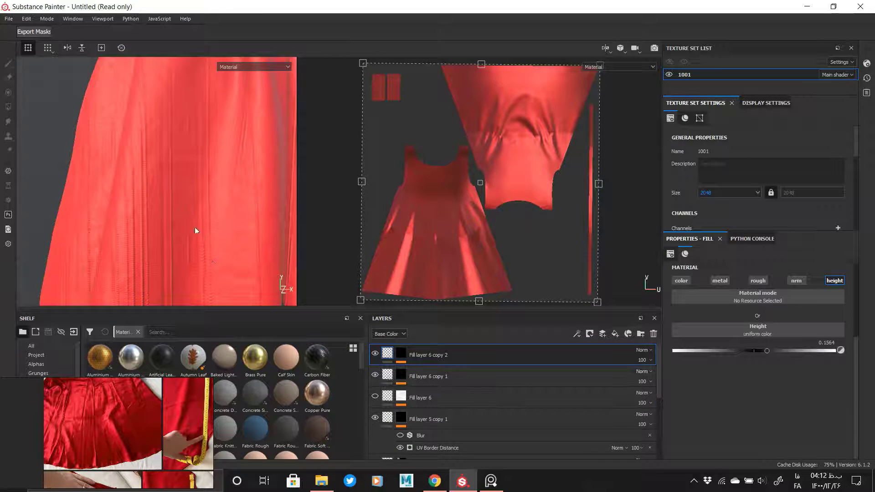
{"action": "scroll", "coordinate": [195, 230], "scroll_direction": "down", "scroll_amount": 3}
{"action": "left_click", "coordinate": [401, 354]}
{"action": "left_click", "coordinate": [402, 384]}
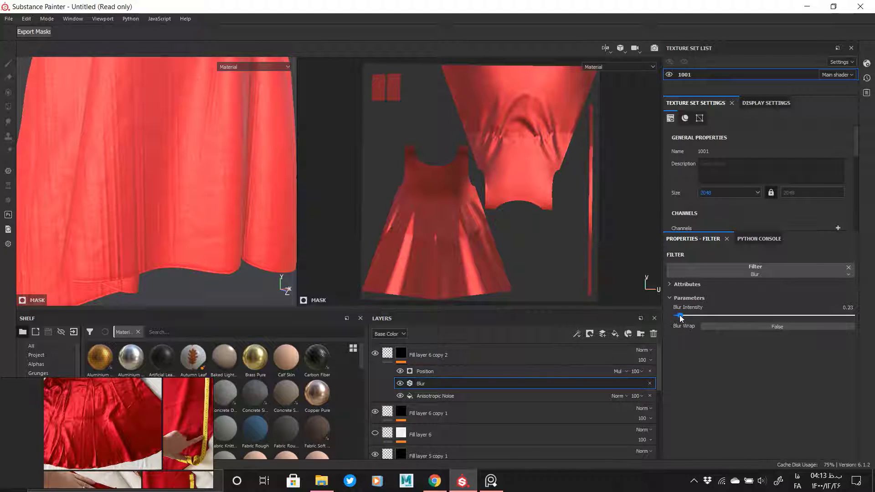
Step: Set Fill layer 6 copy 2's Anisotropic Noise to Balance 0.07, Contrast 0.03 and Y Amount 133, checking the dress from several angles
{"action": "left_click", "coordinate": [615, 393]}
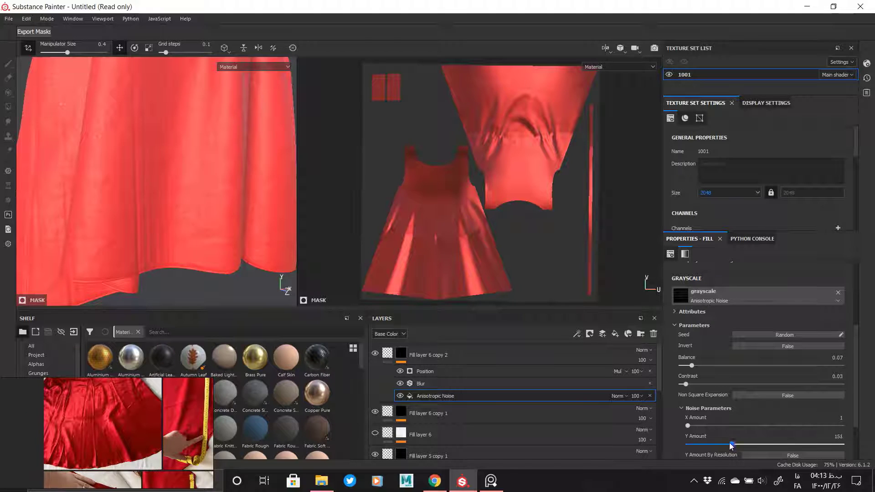
{"action": "right_click_drag", "start_coordinate": [175, 203], "coordinate": [59, 107], "text": "alt"}
{"action": "middle_click_drag", "start_coordinate": [196, 123], "coordinate": [211, 245], "text": "alt"}
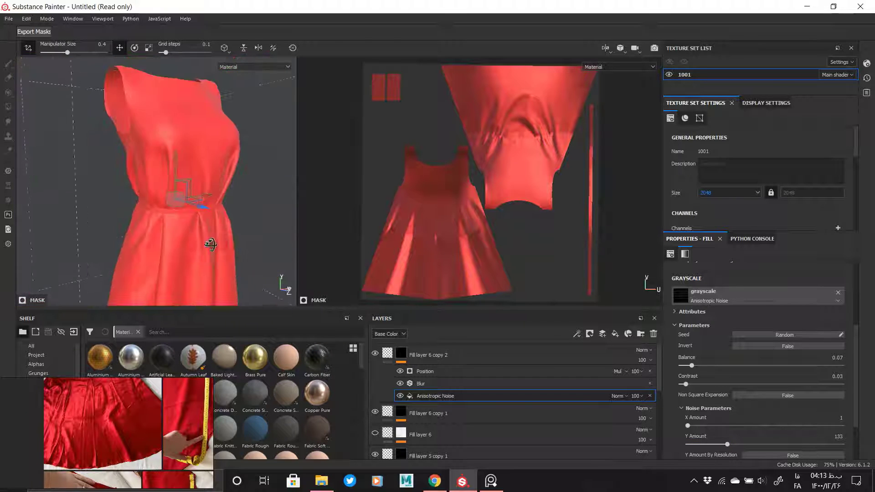
{"action": "left_click_drag", "start_coordinate": [211, 245], "coordinate": [178, 237], "text": "alt"}
{"action": "left_click", "coordinate": [387, 353]}
{"action": "middle_click_drag", "start_coordinate": [186, 122], "coordinate": [189, 62], "text": "alt"}
{"action": "mouse_move", "coordinate": [217, 201]}
{"action": "left_mouse_down", "text": "alt"}
{"action": "mouse_move", "coordinate": [143, 204]}
{"action": "mouse_move", "coordinate": [223, 212]}
{"action": "left_mouse_up", "text": "alt"}
{"action": "middle_click_drag", "start_coordinate": [188, 107], "coordinate": [211, 217], "text": "alt"}
{"action": "left_click_drag", "start_coordinate": [183, 146], "coordinate": [222, 143], "text": "alt"}
{"action": "right_click_drag", "start_coordinate": [137, 155], "coordinate": [179, 209], "text": "alt"}
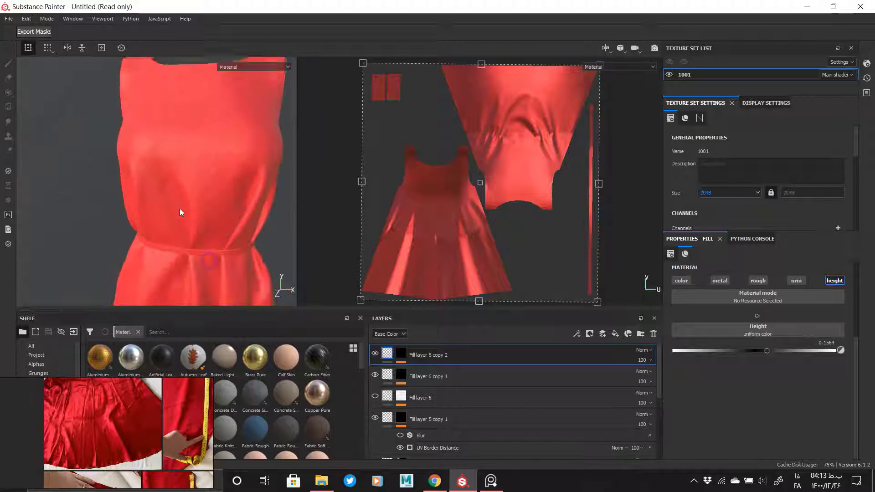
{"action": "middle_click_drag", "start_coordinate": [180, 209], "coordinate": [163, 127], "text": "alt"}
Step: Create a folder and move every fill layer, from Fill layer 6 copy 2 down to Fill layer 1, into it
{"action": "left_click", "coordinate": [641, 334]}
{"action": "left_click", "coordinate": [450, 376]}
{"action": "scroll", "coordinate": [441, 411], "scroll_direction": "down", "scroll_amount": 10}
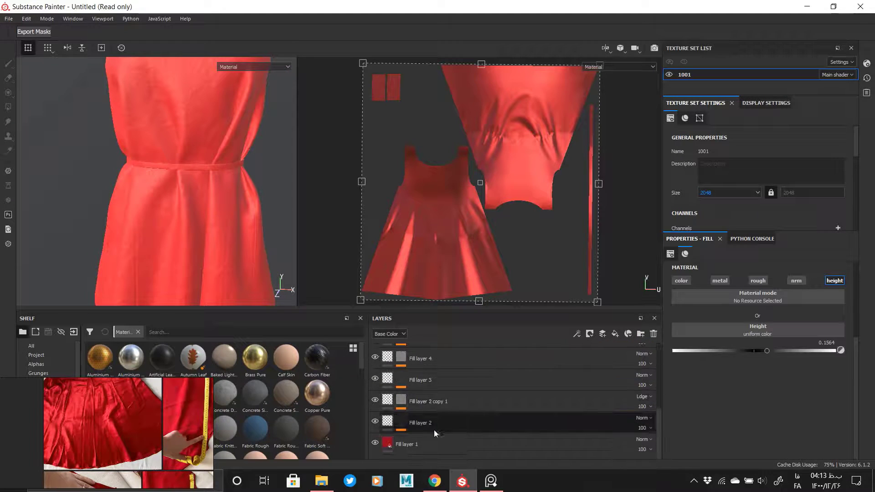
{"action": "left_click", "coordinate": [434, 438], "text": "shift"}
{"action": "scroll", "coordinate": [439, 420], "scroll_direction": "up", "scroll_amount": 5}
{"action": "scroll", "coordinate": [439, 420], "scroll_direction": "up", "scroll_amount": 2}
{"action": "left_click_drag", "start_coordinate": [424, 377], "coordinate": [415, 355]}
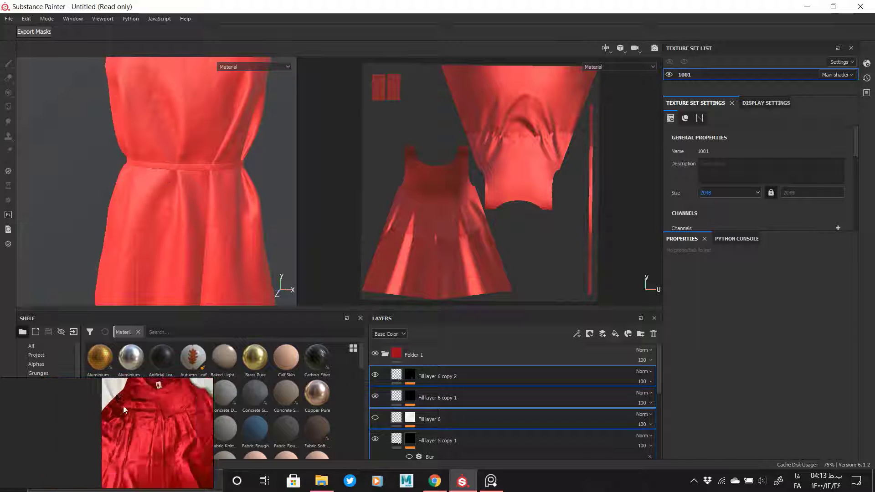
Step: Check the upper layers' masks and delete the hidden Fill layer 6 from the folder
{"action": "right_click_drag", "start_coordinate": [184, 151], "coordinate": [170, 214], "text": "alt"}
{"action": "left_click_drag", "start_coordinate": [170, 215], "coordinate": [182, 190], "text": "alt"}
{"action": "left_click", "coordinate": [433, 382]}
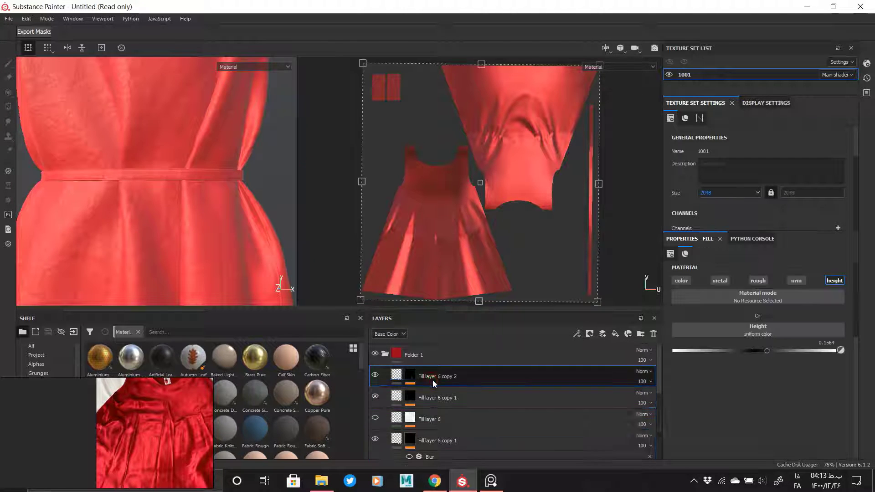
{"action": "left_click", "coordinate": [412, 370]}
{"action": "scroll", "coordinate": [412, 371], "scroll_direction": "down", "scroll_amount": 2}
{"action": "left_click", "coordinate": [412, 393]}
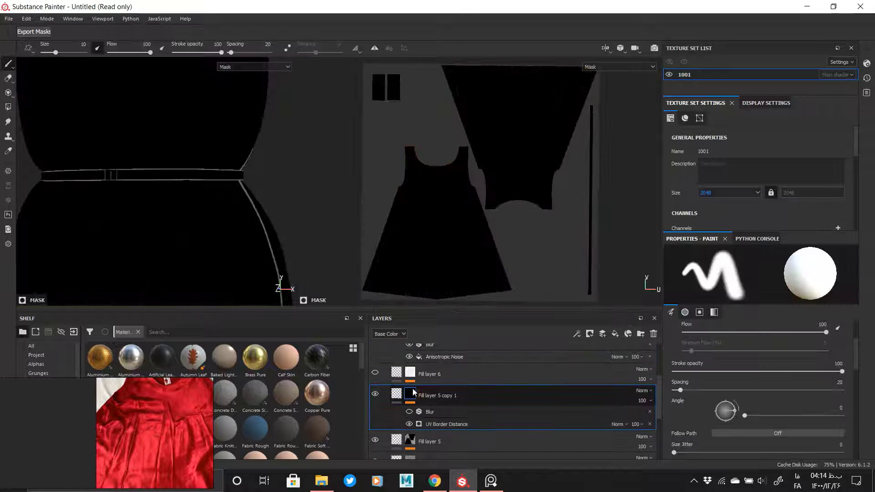
{"action": "left_click", "coordinate": [397, 373]}
{"action": "left_click_drag", "start_coordinate": [137, 175], "coordinate": [128, 93], "text": "alt"}
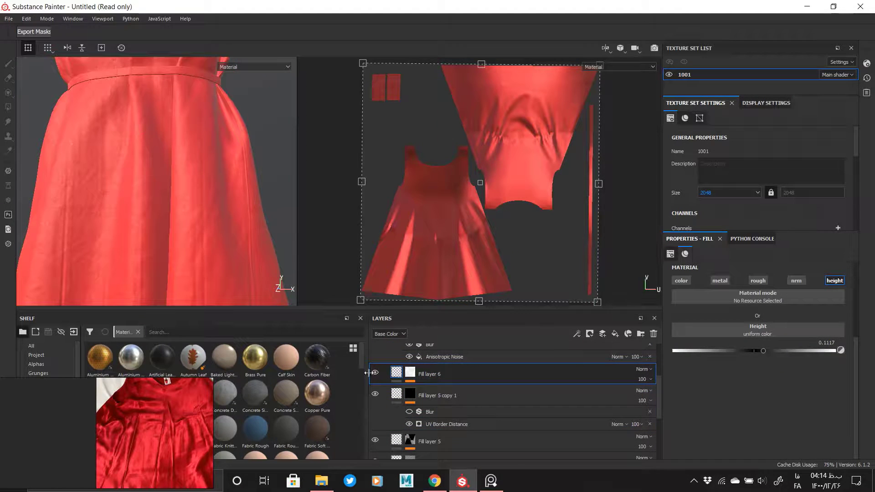
{"action": "left_click", "coordinate": [654, 333]}
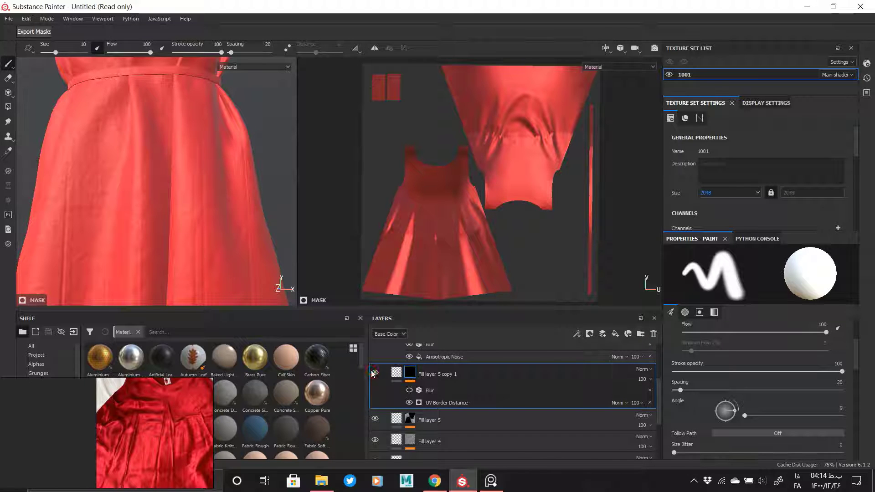
Step: Examine the masks of Fill layer 5 copy 1 and Fill layer 6 copy 1
{"action": "left_click", "coordinate": [410, 374], "text": "alt"}
{"action": "left_click", "coordinate": [397, 375]}
{"action": "scroll", "coordinate": [435, 374], "scroll_direction": "up", "scroll_amount": 2}
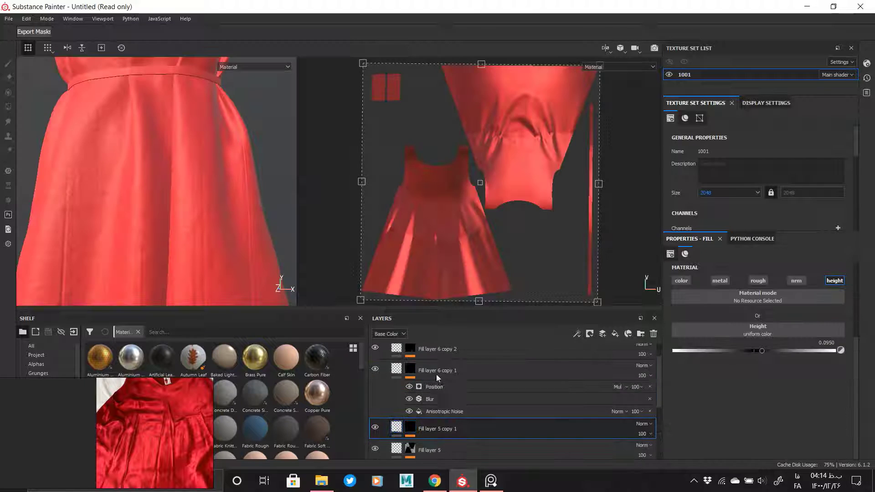
{"action": "left_click", "coordinate": [411, 369], "text": "alt"}
{"action": "scroll", "coordinate": [411, 371], "scroll_direction": "down", "scroll_amount": 2}
{"action": "left_click", "coordinate": [410, 372], "text": "alt"}
Step: Enable the roughness channel on Fill layer 5 copy 1 with roughness 0 and inspect the belt and seam edges
{"action": "left_click", "coordinate": [396, 372]}
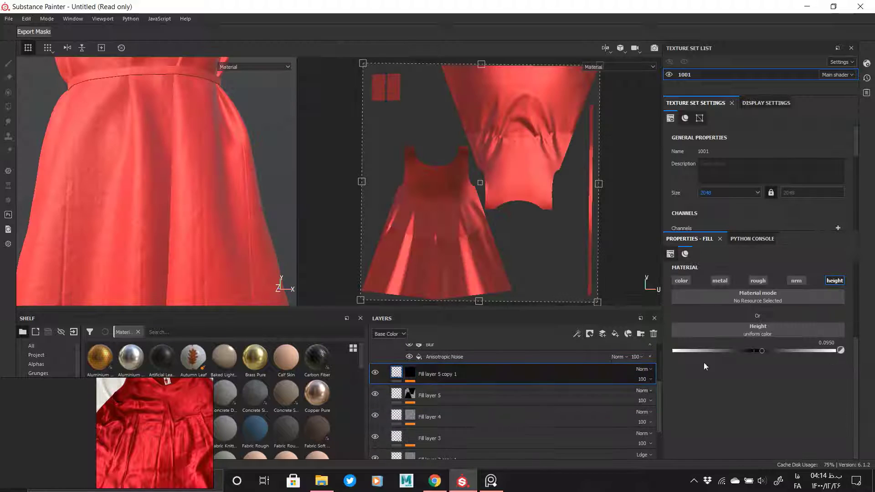
{"action": "left_click", "coordinate": [758, 281]}
{"action": "middle_click_drag", "start_coordinate": [226, 223], "coordinate": [248, 244], "text": "alt"}
{"action": "right_click_drag", "start_coordinate": [248, 244], "coordinate": [179, 172], "text": "alt"}
{"action": "left_click_drag", "start_coordinate": [179, 172], "coordinate": [261, 252], "text": "alt"}
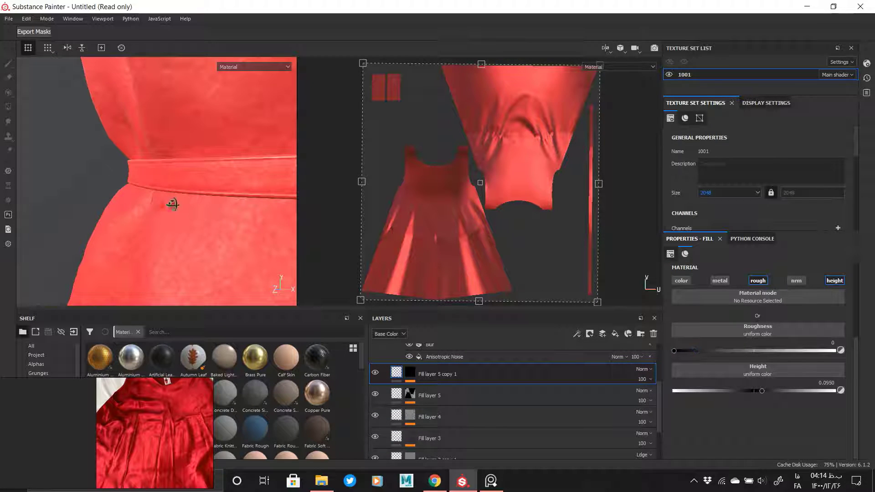
{"action": "left_click_drag", "start_coordinate": [173, 204], "coordinate": [205, 201], "text": "alt"}
{"action": "right_click_drag", "start_coordinate": [205, 200], "coordinate": [242, 232], "text": "alt"}
{"action": "middle_click_drag", "start_coordinate": [242, 233], "coordinate": [166, 218], "text": "alt"}
{"action": "right_click_drag", "start_coordinate": [166, 217], "coordinate": [124, 191], "text": "alt"}
Step: Add a white mask to Folder 1 and exclude both belt buckle UV islands with a black Polygon Fill in UV chunk mode
{"action": "scroll", "coordinate": [515, 408], "scroll_direction": "up", "scroll_amount": 3}
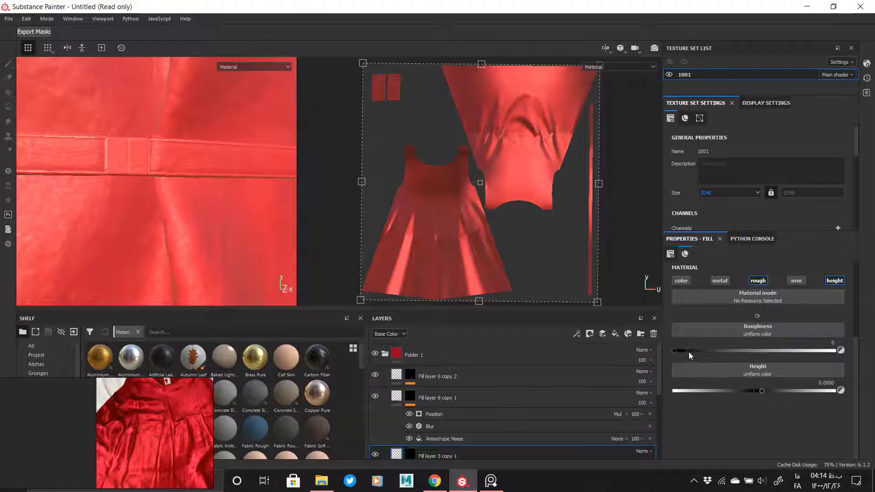
{"action": "right_click", "coordinate": [419, 355]}
{"action": "left_click", "coordinate": [478, 8]}
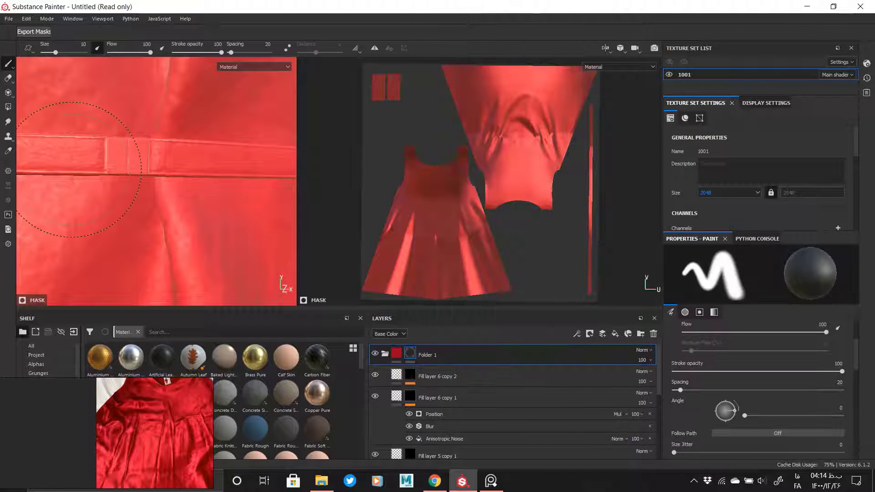
{"action": "key", "text": "4"}
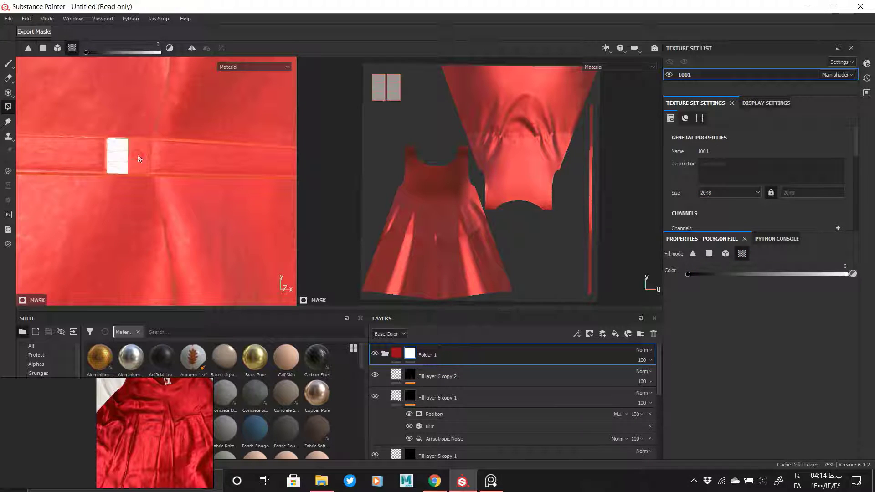
{"action": "left_click", "coordinate": [505, 353]}
Step: Set the texture set size to 4096 and check the skirt at the higher resolution
{"action": "left_click", "coordinate": [719, 231]}
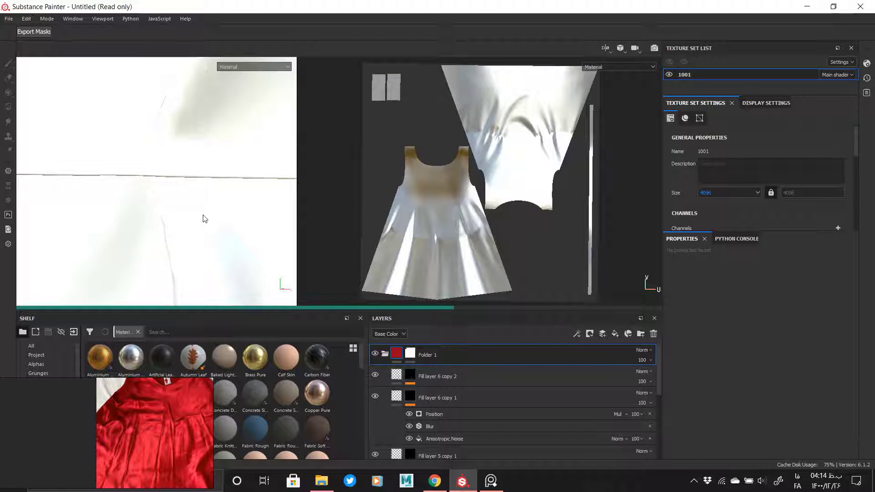
{"action": "left_click_drag", "start_coordinate": [204, 215], "coordinate": [164, 176], "text": "alt"}
{"action": "scroll", "coordinate": [136, 176], "scroll_direction": "up", "scroll_amount": 3}
{"action": "scroll", "coordinate": [110, 148], "scroll_direction": "down", "scroll_amount": 4}
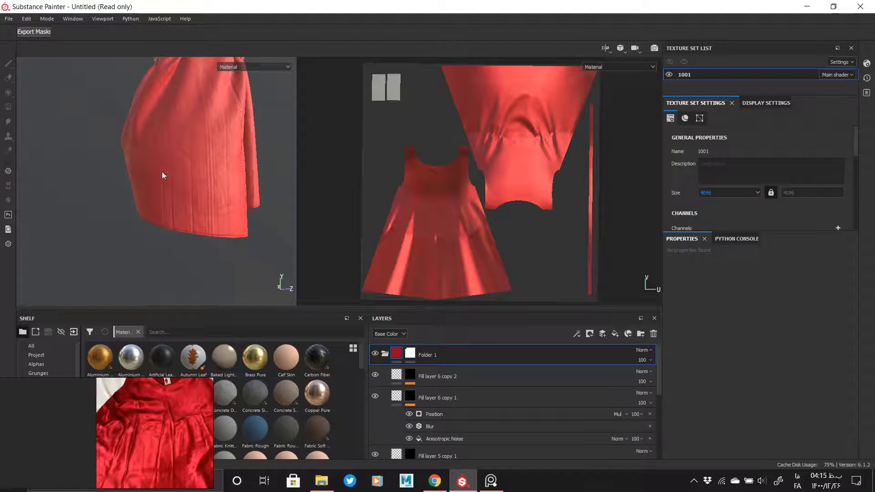
Step: Set Fill layer 6 copy 2's uniform height to 0.1006 and bring up Fill layer 6 copy 1's fill settings
{"action": "left_click", "coordinate": [413, 378]}
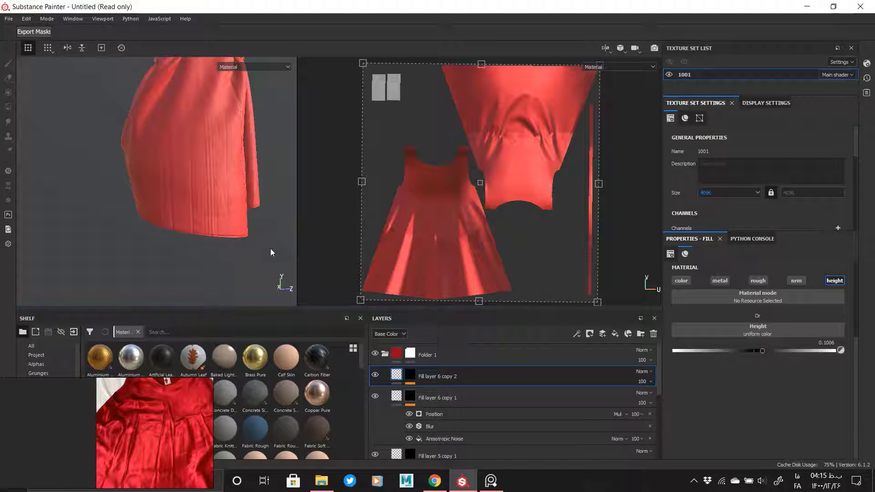
{"action": "left_click", "coordinate": [410, 397]}
{"action": "left_click", "coordinate": [397, 396]}
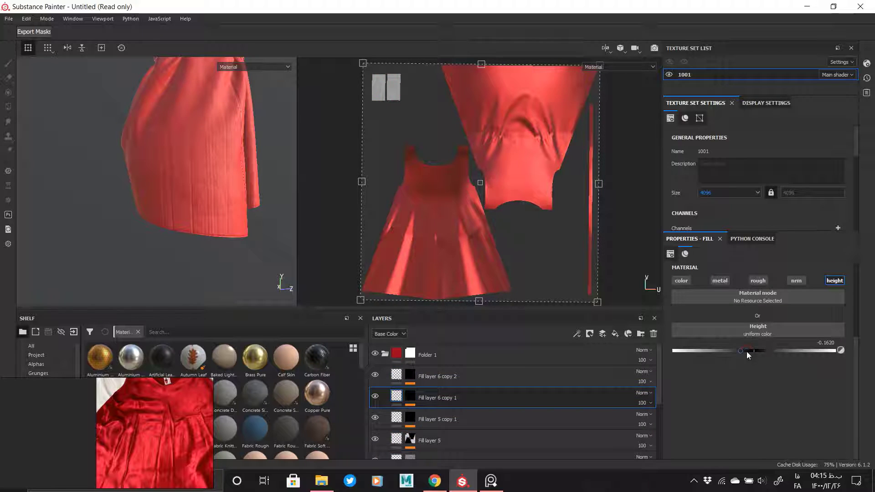
{"action": "left_click_drag", "start_coordinate": [178, 202], "coordinate": [173, 222], "text": "alt"}
Step: Collapse Folder 1, add a fill layer with a black mask above it, and reveal only the belt buckle islands using Polygon Fill
{"action": "left_click", "coordinate": [411, 353]}
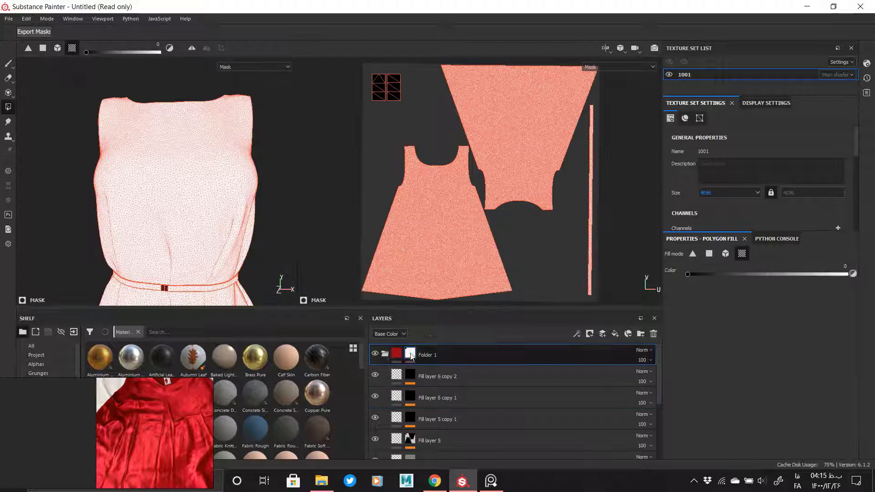
{"action": "left_click", "coordinate": [385, 354]}
{"action": "left_click", "coordinate": [396, 354]}
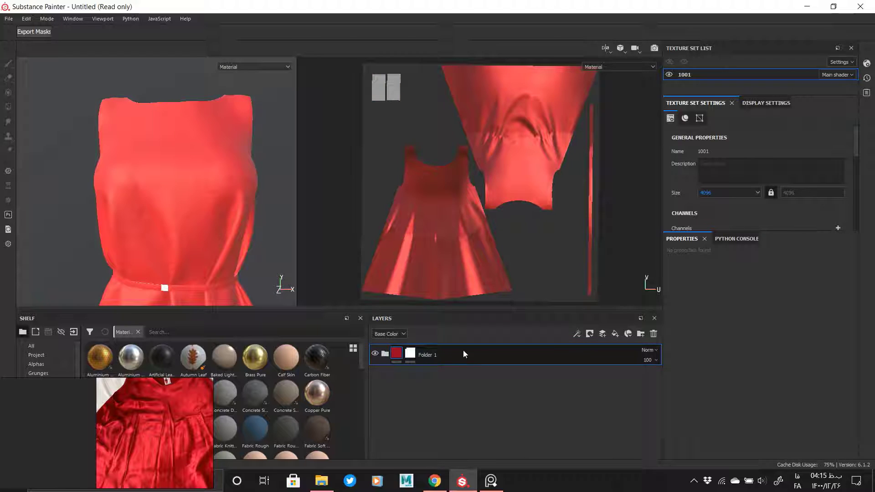
{"action": "left_click", "coordinate": [615, 334]}
{"action": "key", "text": "4"}
{"action": "scroll", "coordinate": [189, 235], "scroll_direction": "up", "scroll_amount": 5}
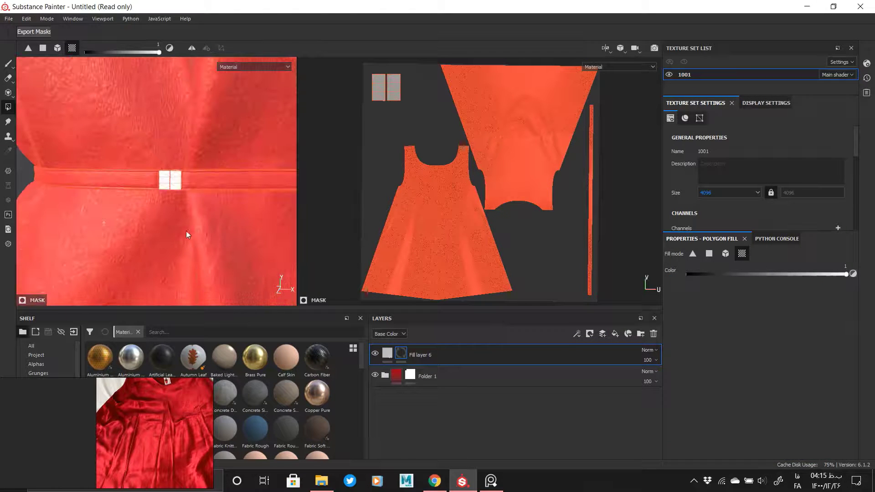
Step: Give the buckle's fill layer a light grey base color, Metallic 1 and Roughness 0.1229
{"action": "left_click", "coordinate": [387, 353]}
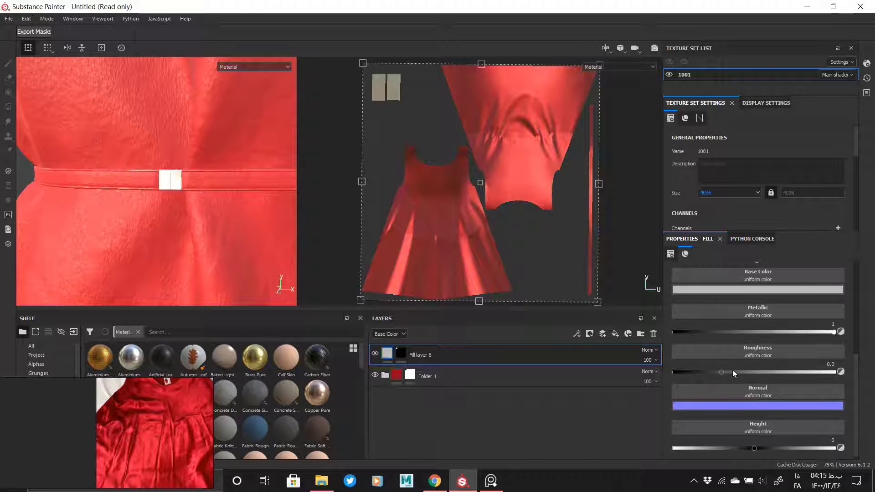
{"action": "left_click_drag", "start_coordinate": [204, 218], "coordinate": [176, 225], "text": "alt"}
{"action": "left_click", "coordinate": [720, 289]}
{"action": "left_click", "coordinate": [834, 344]}
{"action": "scroll", "coordinate": [176, 225], "scroll_direction": "up", "scroll_amount": 3}
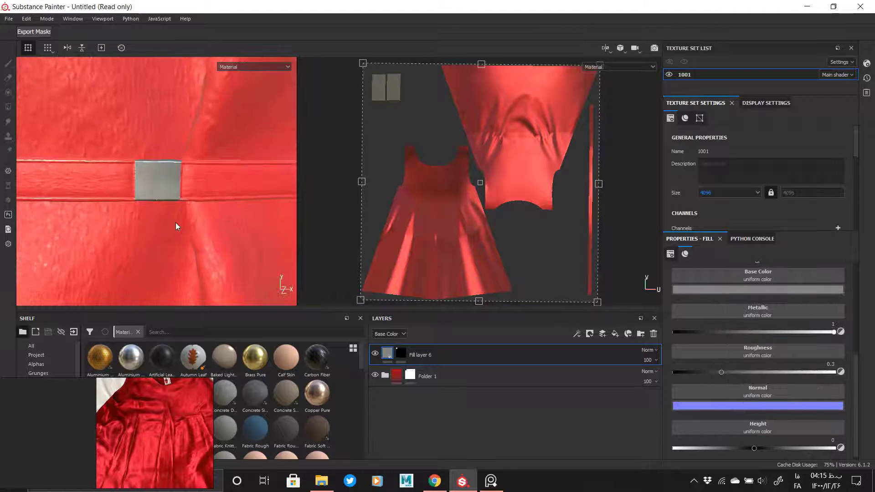
{"action": "left_click", "coordinate": [746, 290]}
{"action": "left_click", "coordinate": [692, 372]}
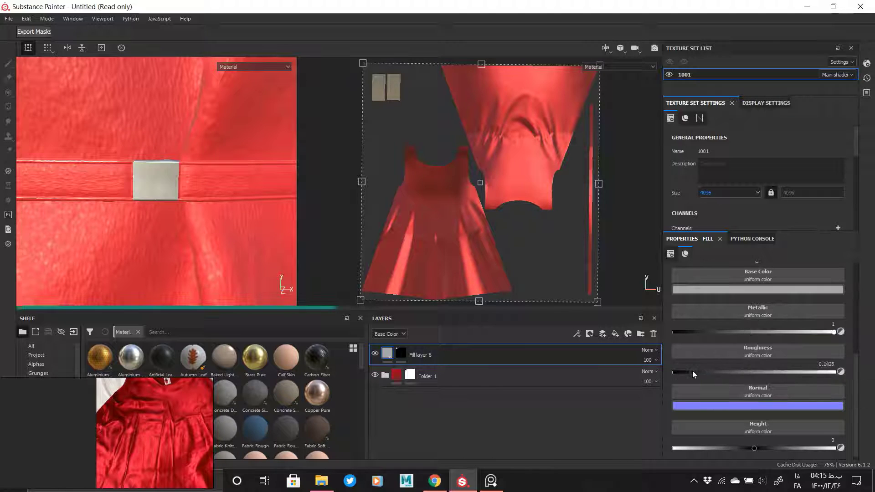
{"action": "left_click_drag", "start_coordinate": [211, 214], "coordinate": [164, 220], "text": "alt"}
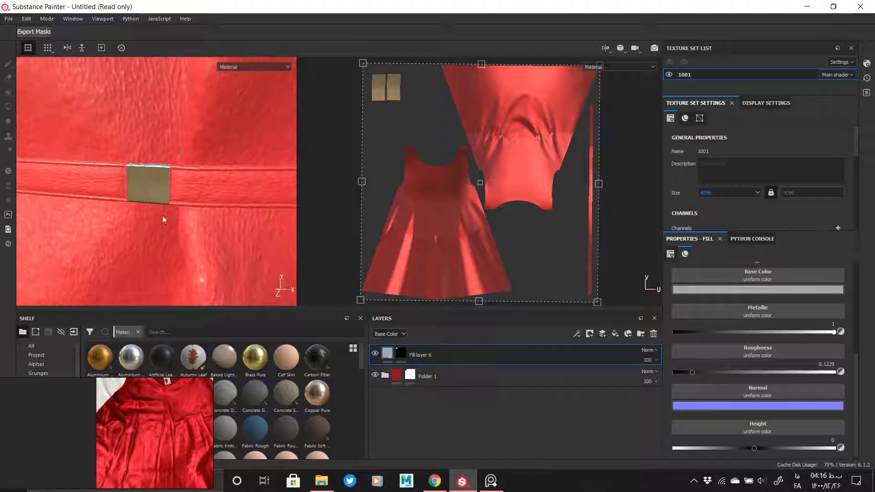
{"action": "left_click", "coordinate": [615, 334]}
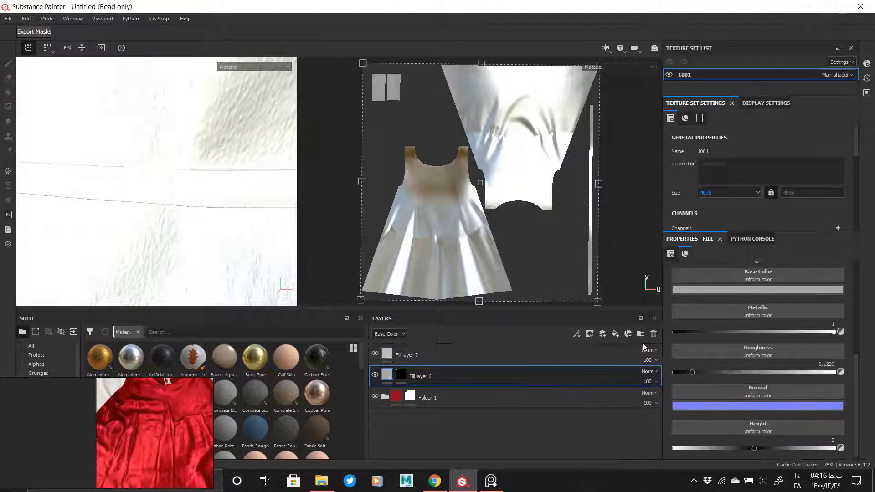
{"action": "left_click", "coordinate": [654, 334]}
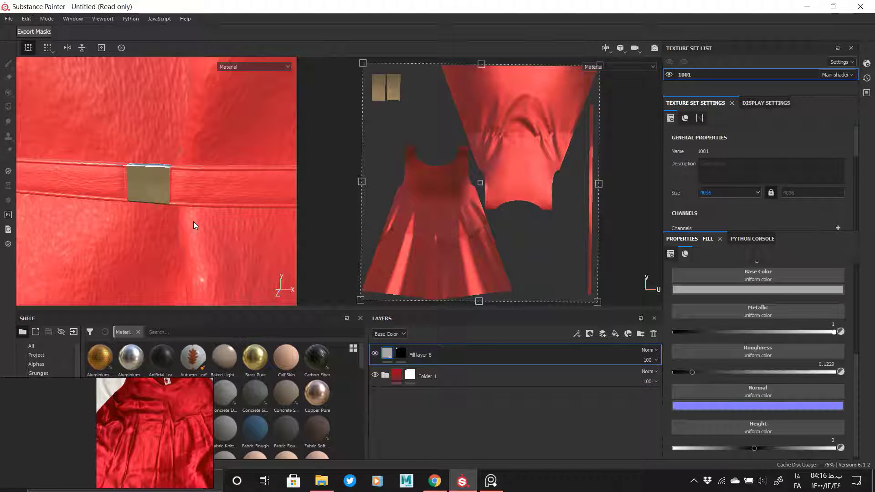
{"action": "right_click_drag", "start_coordinate": [193, 222], "coordinate": [34, 153], "text": "alt"}
{"action": "left_click_drag", "start_coordinate": [107, 196], "coordinate": [113, 142], "text": "alt"}
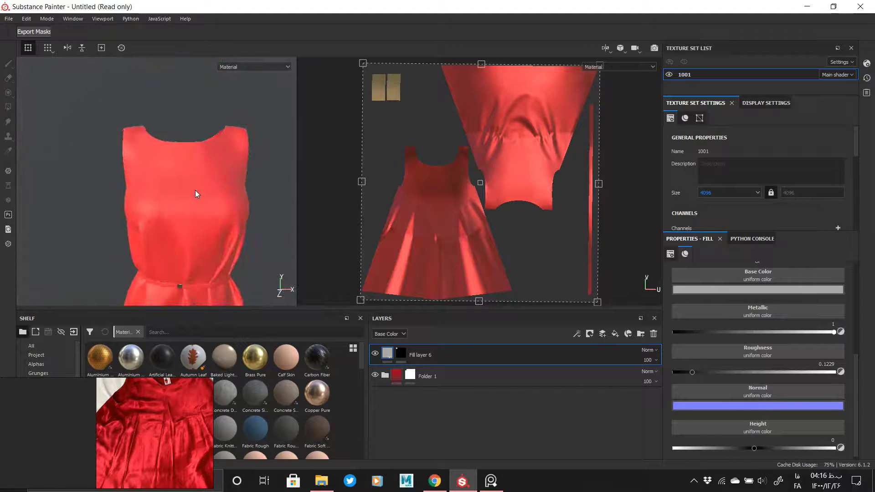
Step: Examine the satin dress from the front, sides and back, including the bodice, belt buckle, skirt folds and hem
{"action": "left_click_drag", "start_coordinate": [190, 191], "coordinate": [143, 173], "text": "alt"}
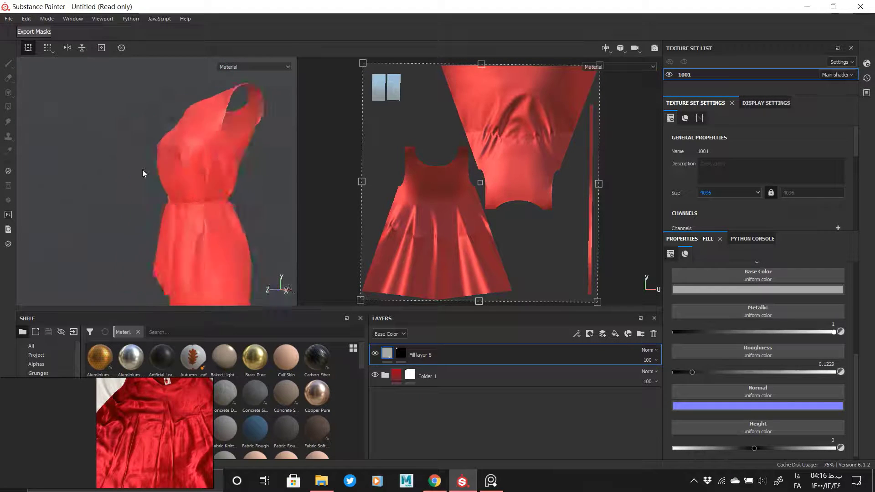
{"action": "right_click_drag", "start_coordinate": [208, 300], "coordinate": [226, 234], "text": "alt"}
{"action": "left_click_drag", "start_coordinate": [227, 234], "coordinate": [238, 184], "text": "alt"}
{"action": "right_click_drag", "start_coordinate": [238, 184], "coordinate": [269, 180], "text": "shift"}
{"action": "left_click_drag", "start_coordinate": [269, 180], "coordinate": [258, 169], "text": "alt"}
{"action": "right_click_drag", "start_coordinate": [258, 168], "coordinate": [160, 174], "text": "alt"}
{"action": "middle_click_drag", "start_coordinate": [160, 174], "coordinate": [195, 119], "text": "alt"}
{"action": "right_click_drag", "start_coordinate": [196, 119], "coordinate": [190, 131], "text": "alt"}
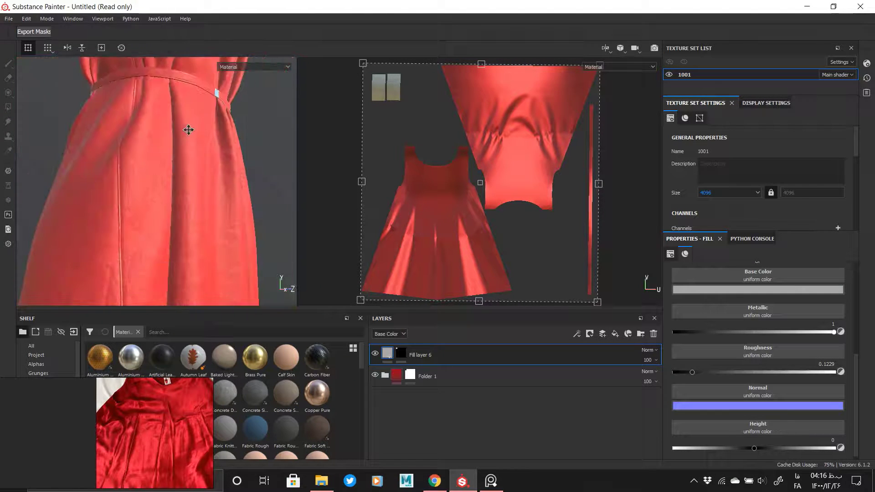
{"action": "middle_click_drag", "start_coordinate": [190, 130], "coordinate": [176, 169], "text": "alt"}
{"action": "right_click_drag", "start_coordinate": [176, 168], "coordinate": [206, 173], "text": "shift"}
{"action": "left_click_drag", "start_coordinate": [206, 172], "coordinate": [221, 178], "text": "alt"}
{"action": "right_click_drag", "start_coordinate": [220, 178], "coordinate": [196, 189], "text": "alt"}
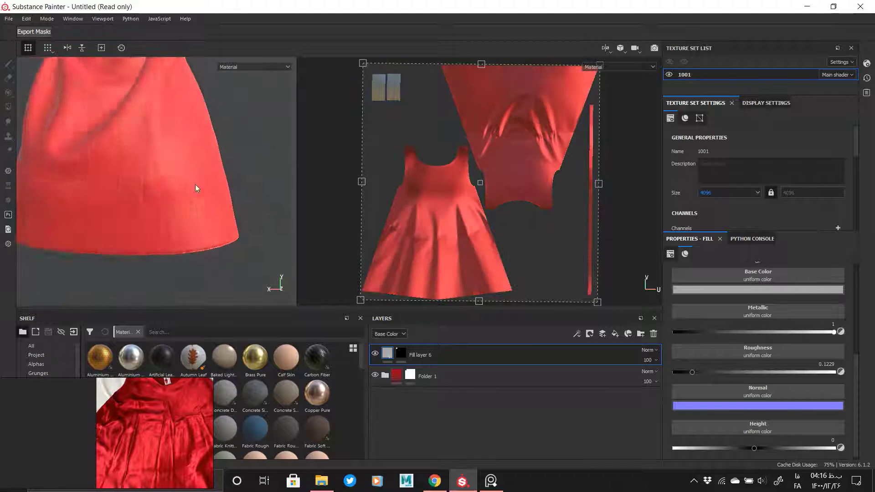
{"action": "left_click_drag", "start_coordinate": [195, 190], "coordinate": [168, 160], "text": "alt"}
{"action": "right_click_drag", "start_coordinate": [168, 160], "coordinate": [194, 168], "text": "shift"}
{"action": "left_click_drag", "start_coordinate": [194, 167], "coordinate": [192, 217], "text": "alt"}
{"action": "right_click_drag", "start_coordinate": [191, 217], "coordinate": [214, 217], "text": "shift"}
{"action": "left_click_drag", "start_coordinate": [214, 217], "coordinate": [178, 196], "text": "alt"}
{"action": "right_click_drag", "start_coordinate": [177, 196], "coordinate": [168, 222], "text": "alt"}
{"action": "middle_click_drag", "start_coordinate": [181, 171], "coordinate": [175, 215], "text": "alt"}
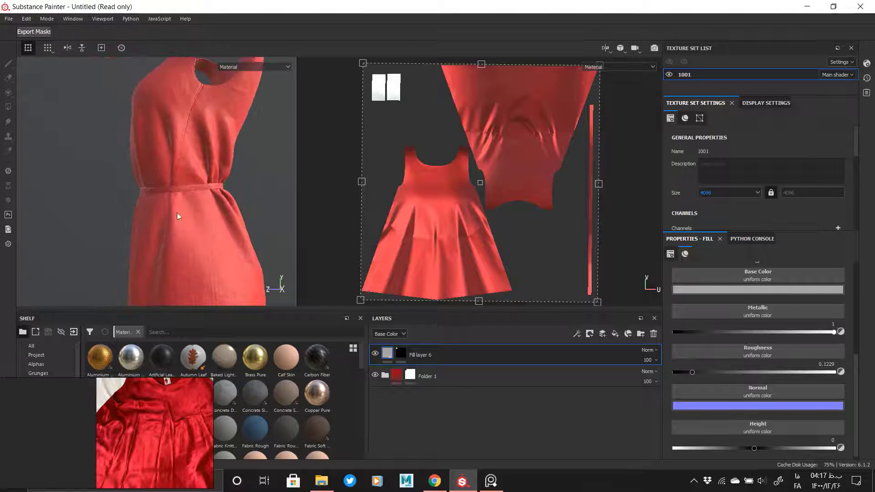
{"action": "left_click_drag", "start_coordinate": [176, 215], "coordinate": [205, 211], "text": "alt"}
{"action": "mouse_move", "coordinate": [205, 211]}
{"action": "right_mouse_down", "text": "alt"}
{"action": "mouse_move", "coordinate": [224, 150]}
{"action": "mouse_move", "coordinate": [194, 209]}
{"action": "right_mouse_up", "text": "alt"}
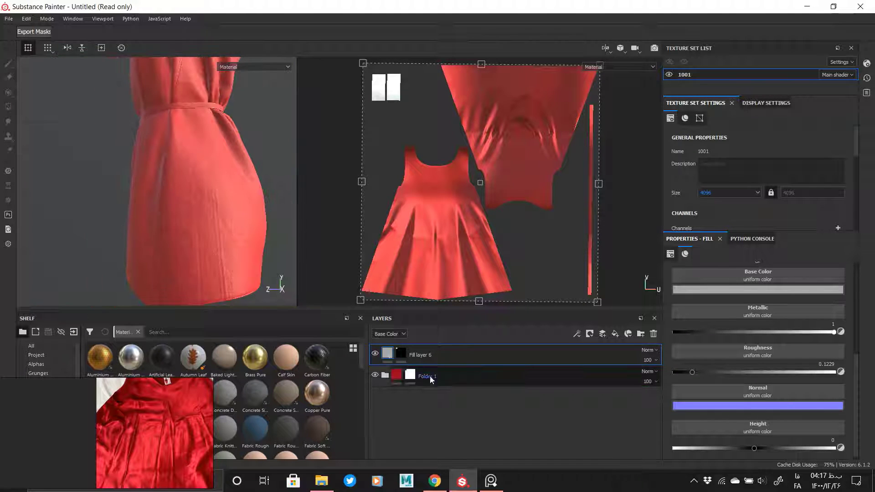
Step: Expand Folder 1, bring up Fill layer 4's height settings and toggle its visibility to judge its effect on the fabric
{"action": "scroll", "coordinate": [441, 384], "scroll_direction": "down", "scroll_amount": 2}
{"action": "left_click", "coordinate": [411, 363]}
{"action": "scroll", "coordinate": [420, 442], "scroll_direction": "down", "scroll_amount": 2}
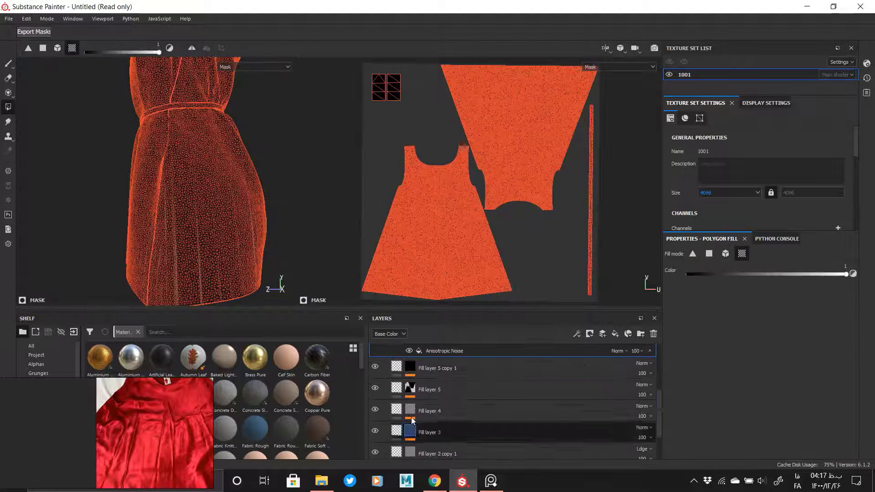
{"action": "left_click", "coordinate": [411, 412]}
{"action": "left_click", "coordinate": [412, 413], "text": "alt"}
{"action": "left_click_drag", "start_coordinate": [198, 267], "coordinate": [241, 263], "text": "alt"}
{"action": "left_click", "coordinate": [398, 411]}
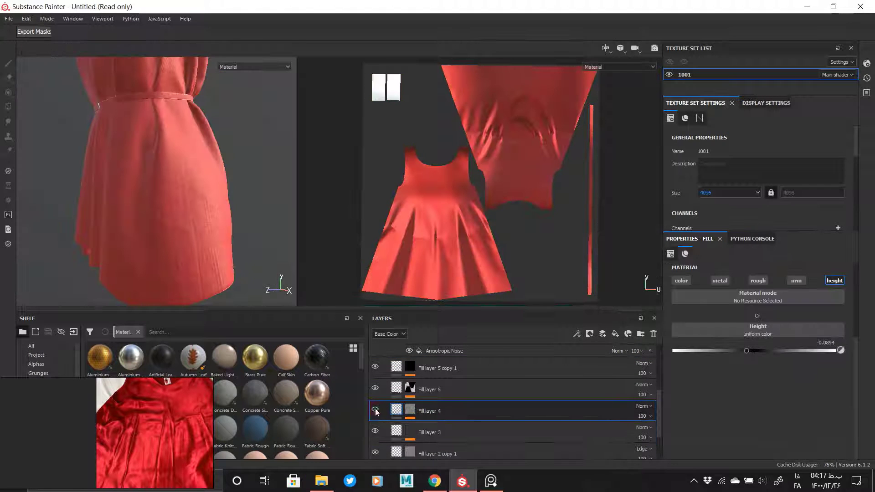
{"action": "left_click_drag", "start_coordinate": [157, 190], "coordinate": [228, 220], "text": "alt"}
{"action": "scroll", "coordinate": [198, 217], "scroll_direction": "up", "scroll_amount": 3}
{"action": "left_click", "coordinate": [376, 408]}
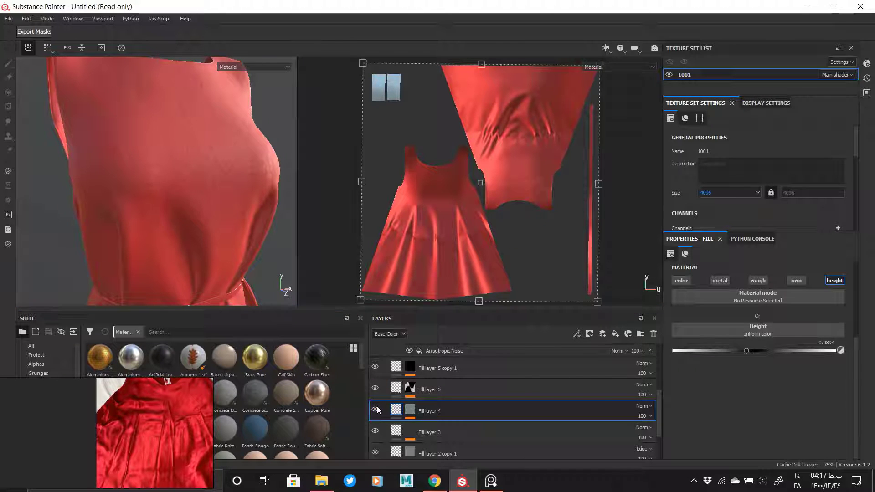
Step: Switch the layer stack to the Height channel and set Fill layer 4's opacity to 33
{"action": "left_click", "coordinate": [388, 368]}
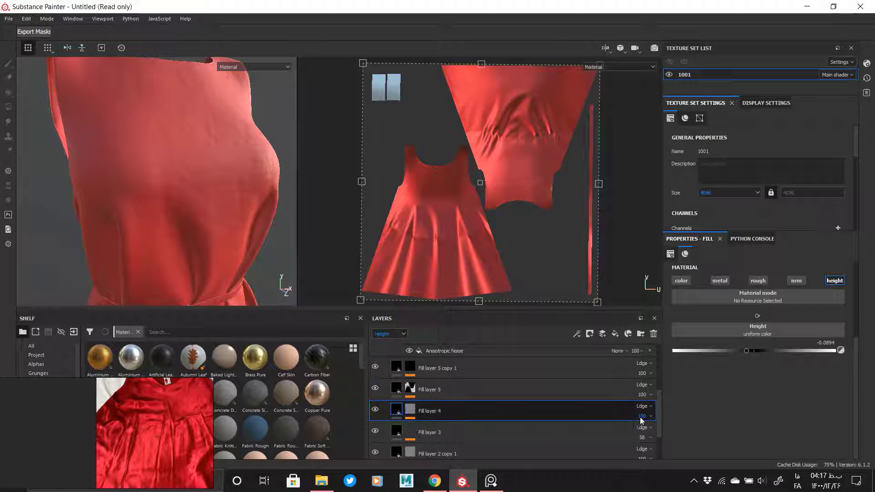
{"action": "left_click_drag", "start_coordinate": [642, 416], "coordinate": [650, 435]}
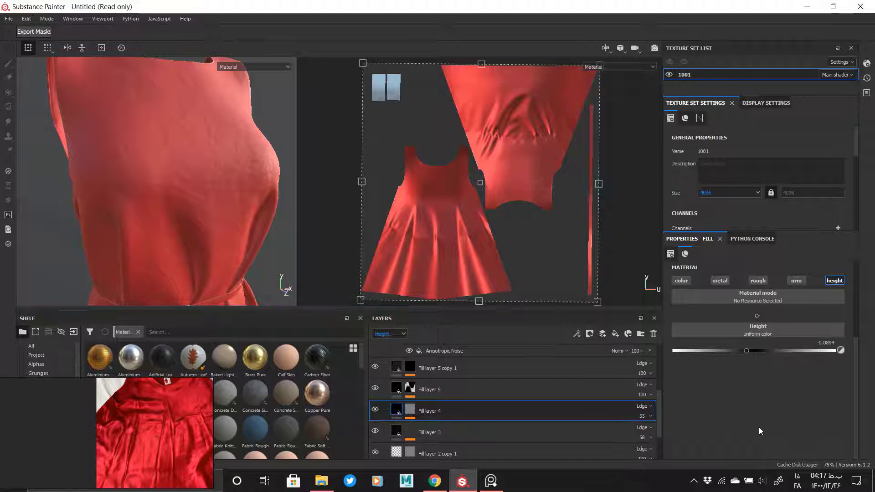
{"action": "right_click_drag", "start_coordinate": [219, 214], "coordinate": [190, 205], "text": "alt"}
{"action": "middle_click_drag", "start_coordinate": [200, 246], "coordinate": [214, 181], "text": "alt"}
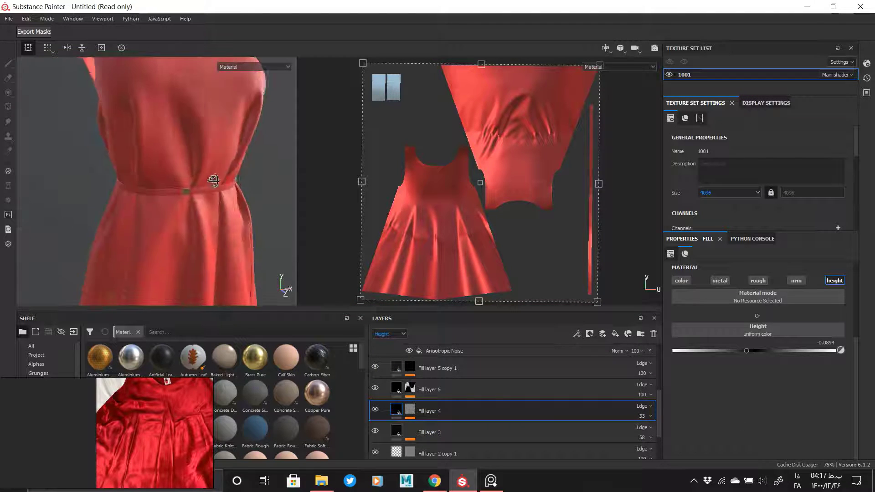
{"action": "mouse_move", "coordinate": [215, 181]}
{"action": "left_mouse_down", "text": "alt"}
{"action": "mouse_move", "coordinate": [185, 176]}
{"action": "mouse_move", "coordinate": [212, 174]}
{"action": "left_mouse_up", "text": "alt"}
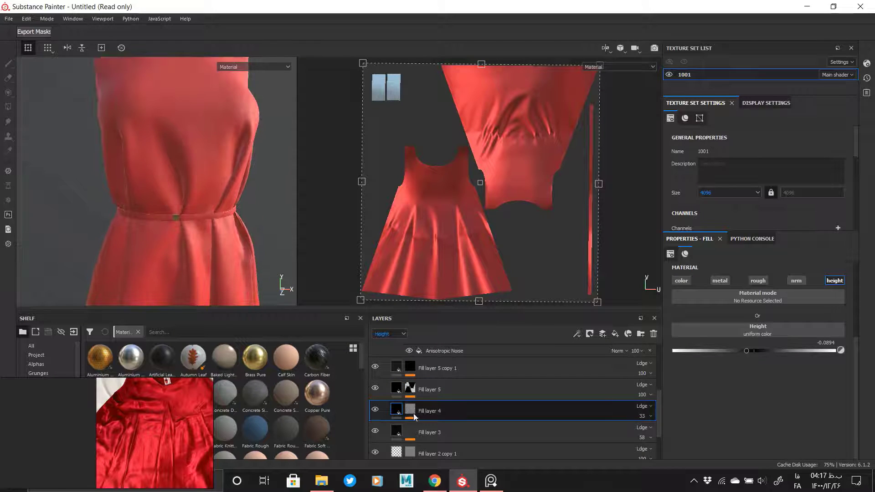
Step: Check the mask effects on Fill layer 4 and Fill layer 3, and bring up Fill layer 3's fill settings
{"action": "left_click", "coordinate": [410, 410]}
{"action": "left_click", "coordinate": [410, 401]}
{"action": "left_click", "coordinate": [410, 436]}
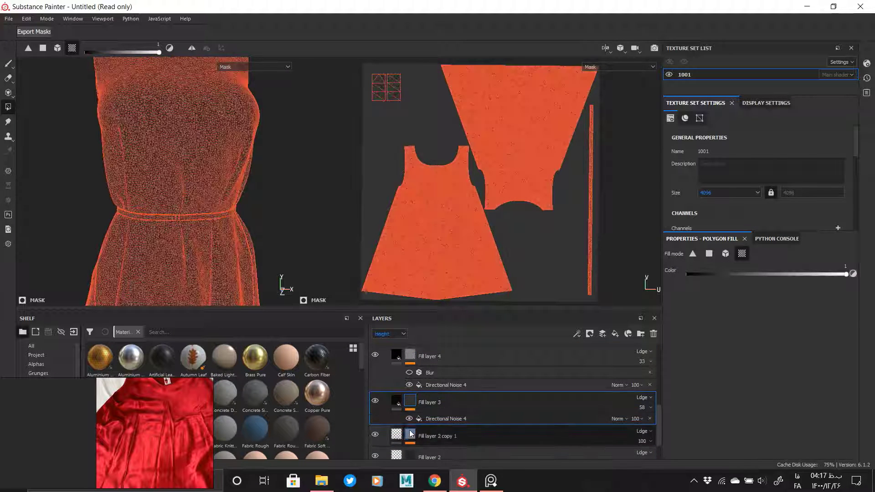
{"action": "left_click", "coordinate": [396, 436]}
{"action": "left_click", "coordinate": [397, 403]}
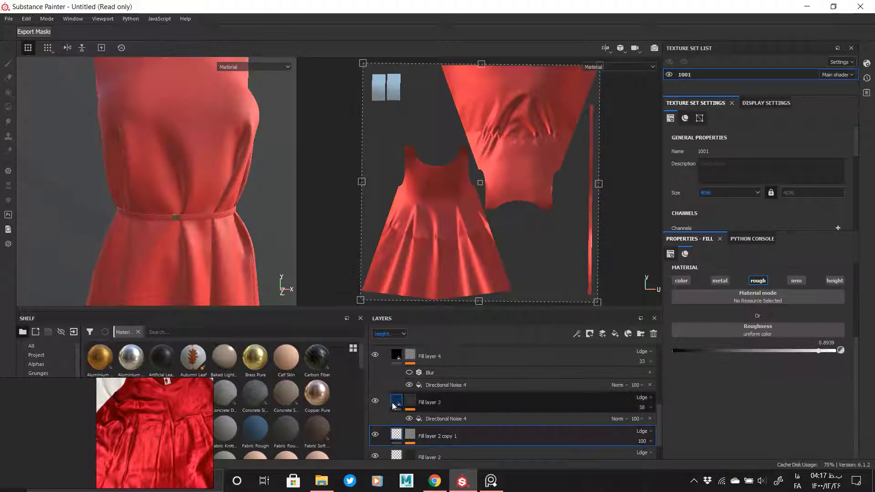
Step: Examine the fabric relief on the bodice, waist and hem and compare it with the red satin reference photo
{"action": "right_click_drag", "start_coordinate": [241, 145], "coordinate": [247, 334], "text": "alt"}
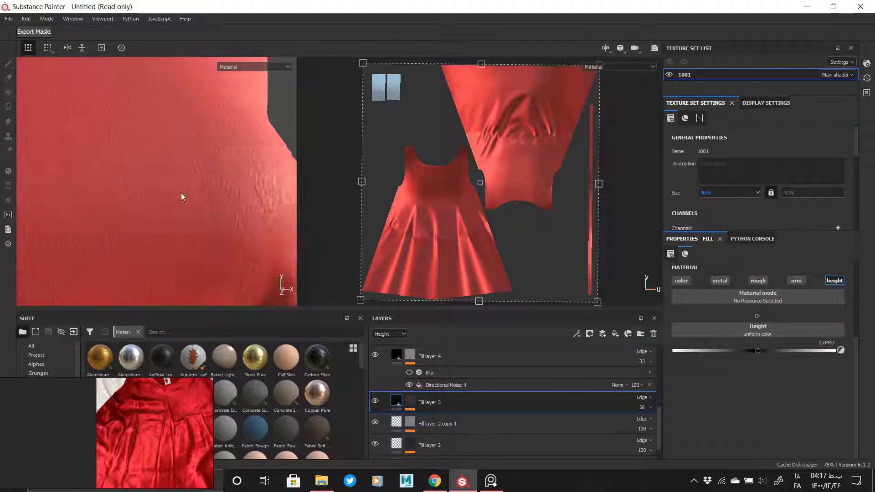
{"action": "left_click_drag", "start_coordinate": [182, 195], "coordinate": [109, 189], "text": "alt"}
{"action": "scroll", "coordinate": [111, 195], "scroll_direction": "down", "scroll_amount": 5}
{"action": "middle_click_drag", "start_coordinate": [111, 198], "coordinate": [187, 193], "text": "alt"}
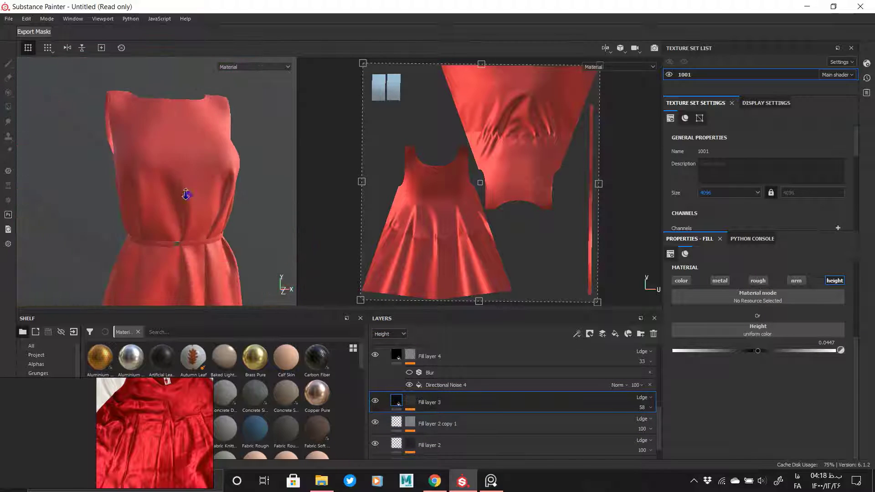
{"action": "scroll", "coordinate": [185, 191], "scroll_direction": "down", "scroll_amount": 3}
{"action": "left_click_drag", "start_coordinate": [176, 182], "coordinate": [194, 178], "text": "alt"}
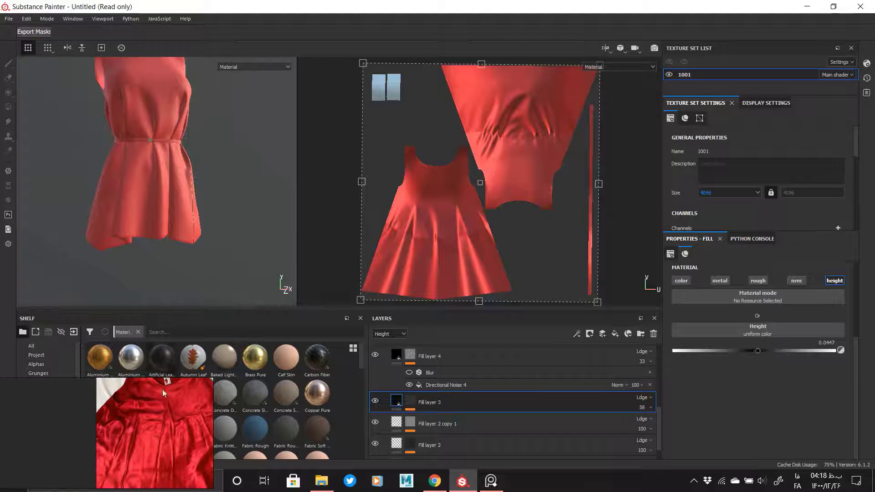
{"action": "scroll", "coordinate": [154, 441], "scroll_direction": "up", "scroll_amount": 6}
{"action": "scroll", "coordinate": [145, 425], "scroll_direction": "down", "scroll_amount": 6}
{"action": "left_click_drag", "start_coordinate": [178, 241], "coordinate": [155, 242], "text": "alt"}
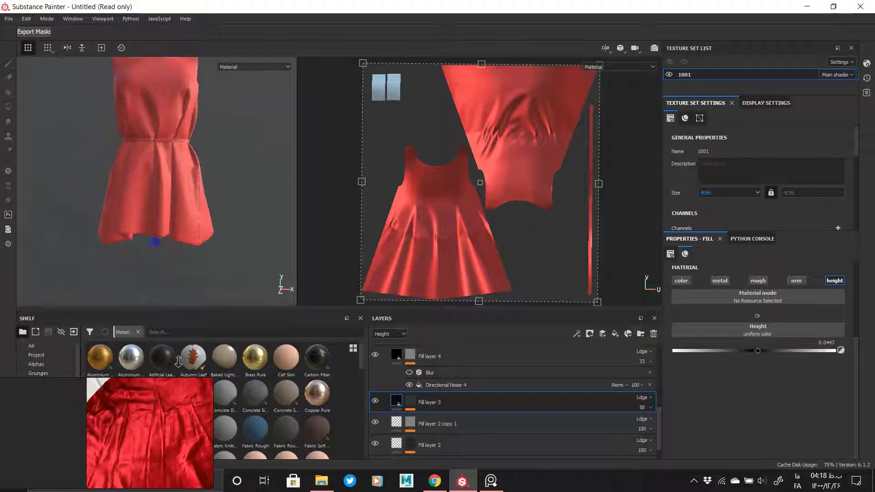
{"action": "scroll", "coordinate": [240, 268], "scroll_direction": "up", "scroll_amount": 5}
{"action": "scroll", "coordinate": [416, 417], "scroll_direction": "up", "scroll_amount": 2}
Step: Check the masks of the fold and border layers, and set Fill layer 5's uniform height to -0.0503
{"action": "left_click", "coordinate": [409, 401]}
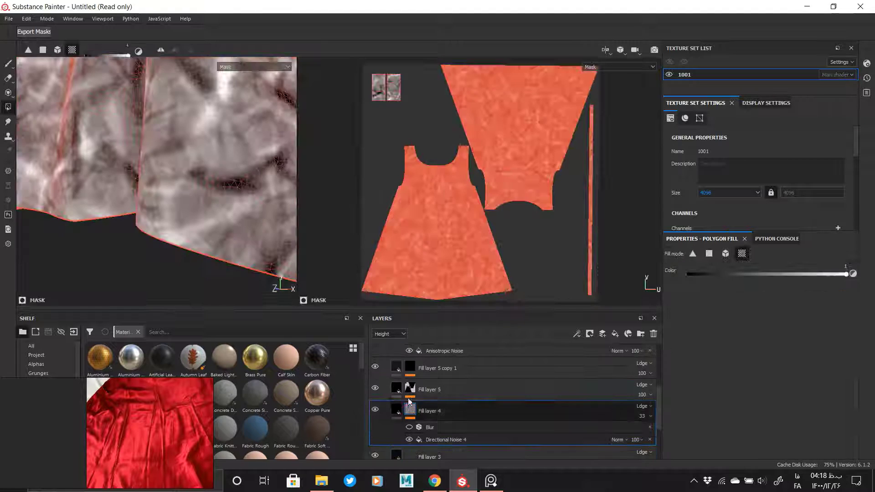
{"action": "left_click", "coordinate": [410, 388]}
{"action": "left_click", "coordinate": [410, 368]}
{"action": "left_click", "coordinate": [410, 414]}
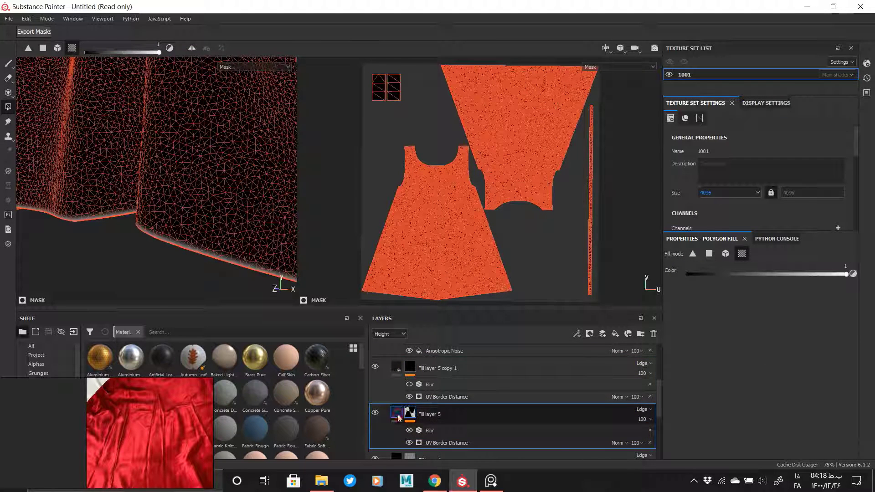
{"action": "left_click", "coordinate": [397, 415]}
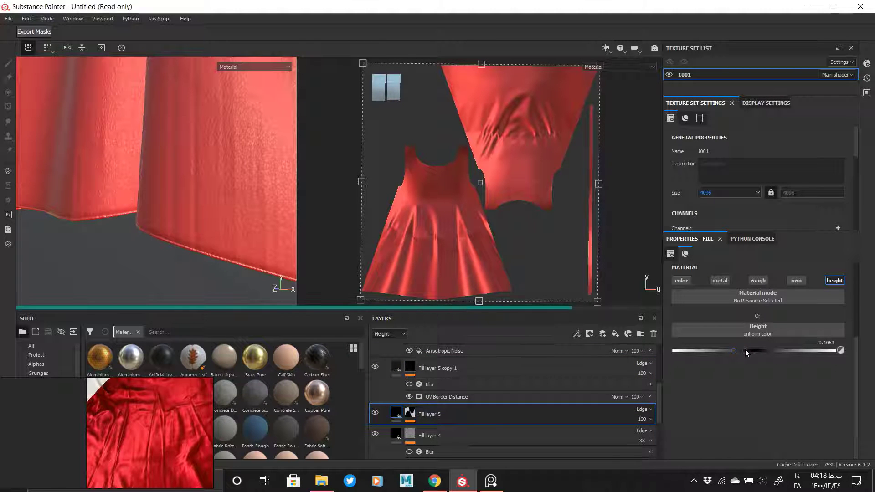
{"action": "left_click_drag", "start_coordinate": [150, 255], "coordinate": [206, 239], "text": "alt"}
{"action": "right_click_drag", "start_coordinate": [247, 363], "coordinate": [683, 293], "text": "alt"}
{"action": "left_click", "coordinate": [376, 412]}
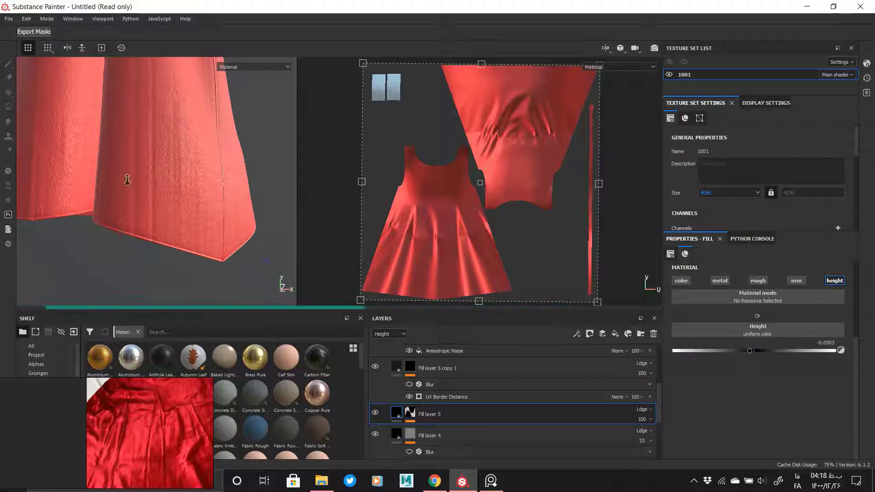
Step: Examine the hem seams, skirt folds, waist and bodice around the whole dress with the softened seam height
{"action": "right_click_drag", "start_coordinate": [127, 180], "coordinate": [137, 82], "text": "alt"}
{"action": "middle_click_drag", "start_coordinate": [137, 82], "coordinate": [200, 237], "text": "alt"}
{"action": "middle_click_drag", "start_coordinate": [212, 267], "coordinate": [182, 264], "text": "alt"}
{"action": "right_click_drag", "start_coordinate": [182, 180], "coordinate": [166, 211], "text": "alt"}
{"action": "left_click_drag", "start_coordinate": [166, 211], "coordinate": [154, 182], "text": "alt"}
{"action": "middle_click_drag", "start_coordinate": [201, 246], "coordinate": [205, 205], "text": "alt"}
{"action": "right_click_drag", "start_coordinate": [205, 206], "coordinate": [149, 184], "text": "alt"}
{"action": "middle_click_drag", "start_coordinate": [160, 223], "coordinate": [169, 185], "text": "alt"}
{"action": "mouse_move", "coordinate": [169, 184]}
{"action": "left_mouse_down", "text": "alt"}
{"action": "mouse_move", "coordinate": [100, 182]}
{"action": "mouse_move", "coordinate": [252, 211]}
{"action": "mouse_move", "coordinate": [177, 197]}
{"action": "mouse_move", "coordinate": [254, 201]}
{"action": "mouse_move", "coordinate": [297, 178]}
{"action": "mouse_move", "coordinate": [230, 187]}
{"action": "mouse_move", "coordinate": [250, 197]}
{"action": "left_mouse_up", "text": "alt"}
{"action": "right_click_drag", "start_coordinate": [250, 197], "coordinate": [202, 174], "text": "alt"}
{"action": "middle_click_drag", "start_coordinate": [182, 132], "coordinate": [170, 179], "text": "alt"}
{"action": "right_click_drag", "start_coordinate": [170, 180], "coordinate": [205, 182], "text": "alt"}
{"action": "left_click_drag", "start_coordinate": [205, 182], "coordinate": [176, 184], "text": "alt"}
{"action": "right_click_drag", "start_coordinate": [246, 219], "coordinate": [53, 141], "text": "alt"}
{"action": "left_click_drag", "start_coordinate": [52, 140], "coordinate": [150, 183], "text": "alt"}
{"action": "mouse_move", "coordinate": [182, 201]}
{"action": "right_mouse_down", "text": "shift"}
{"action": "mouse_move", "coordinate": [230, 209]}
{"action": "mouse_move", "coordinate": [187, 206]}
{"action": "right_mouse_up", "text": "shift"}
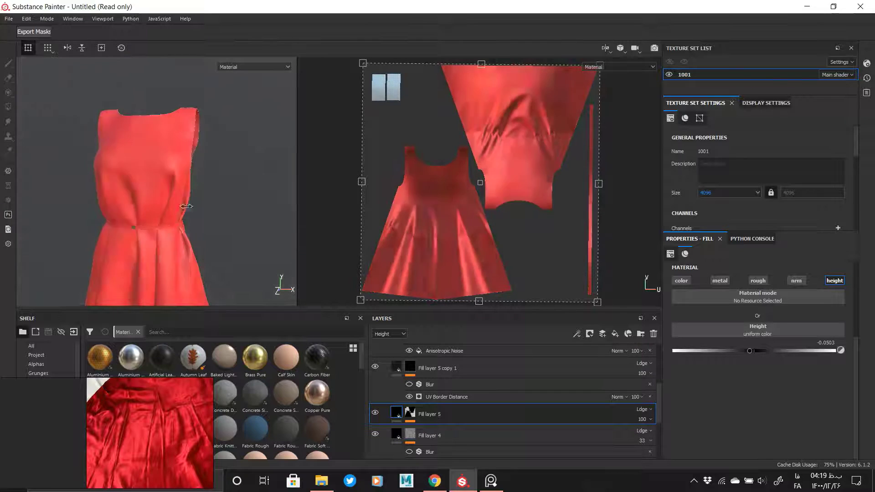
{"action": "mouse_move", "coordinate": [367, 3]}
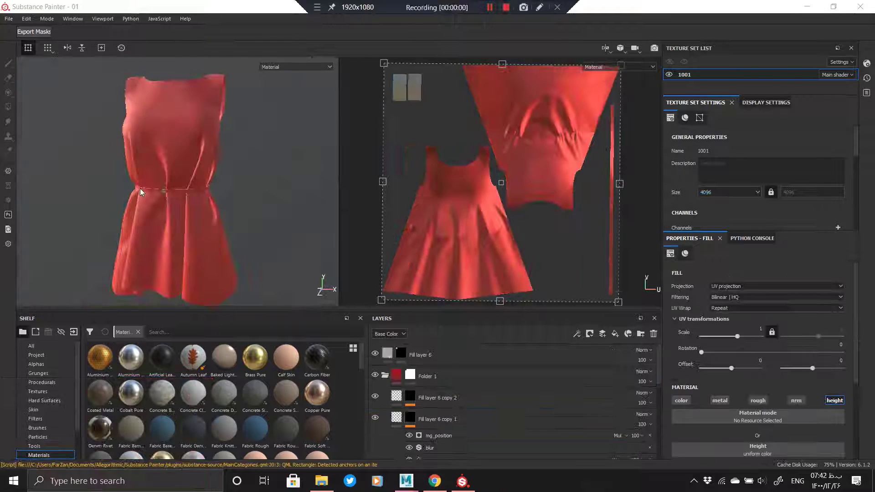
Step: Bring up the texture export settings and browse for the output directory in the Dress NO.3 folder
{"action": "left_click", "coordinate": [8, 19]}
{"action": "left_click", "coordinate": [257, 212]}
{"action": "key", "text": "ctrl+shift+e"}
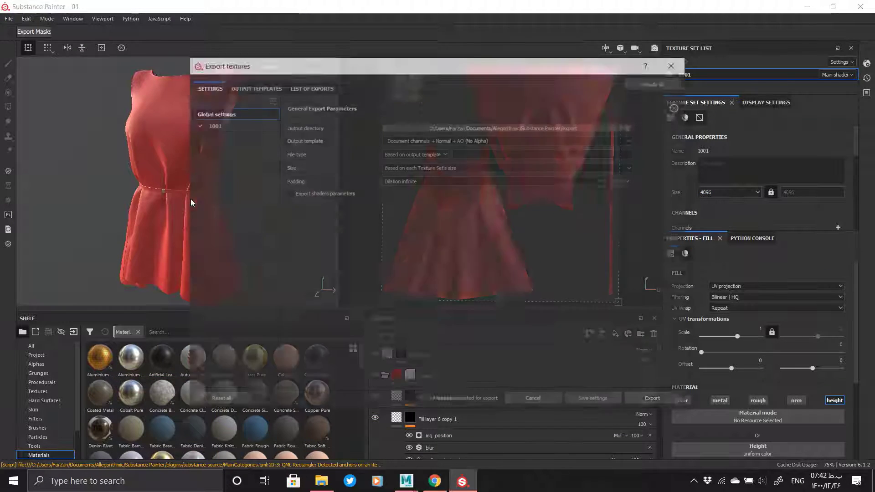
{"action": "left_click", "coordinate": [446, 128]}
{"action": "left_click", "coordinate": [236, 148]}
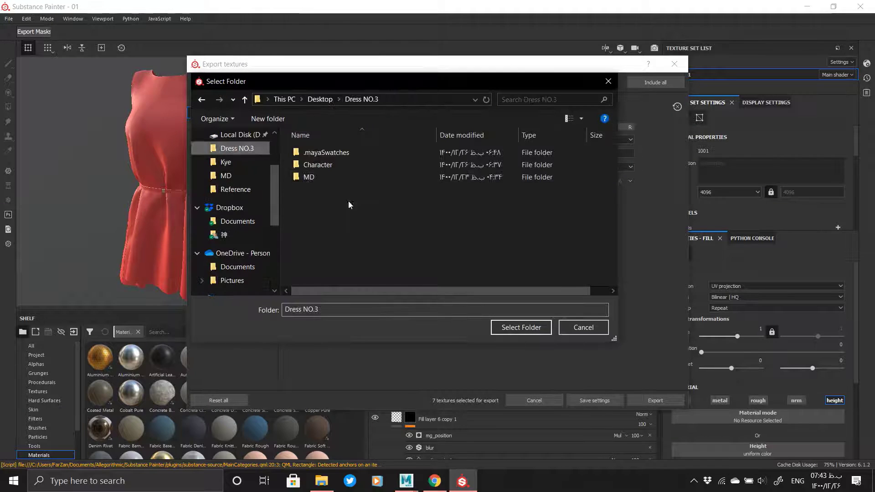
Step: Create a folder named Texture inside Dress NO.3 and set it as the export output directory
{"action": "right_click", "coordinate": [333, 211]}
{"action": "mouse_move", "coordinate": [426, 377]}
{"action": "left_click", "coordinate": [475, 376]}
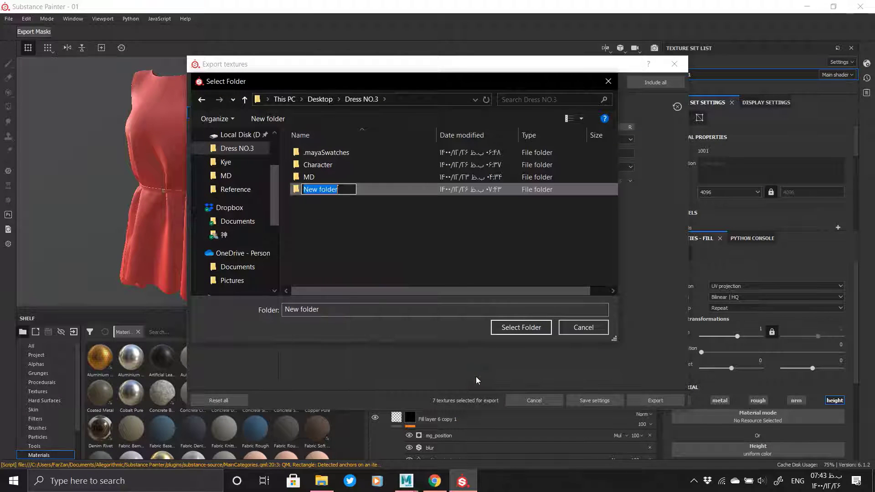
{"action": "type", "text": "Textu"}
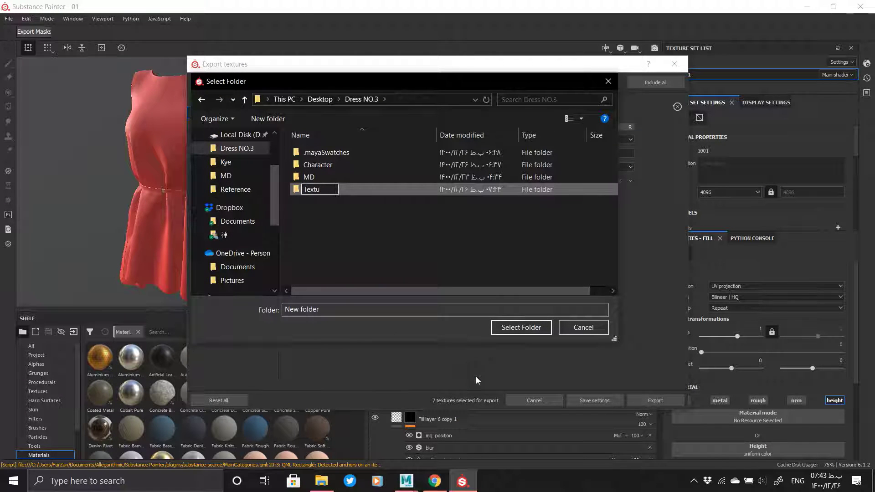
{"action": "type", "text": "re"}
{"action": "key", "text": "Return"}
{"action": "double_click", "coordinate": [393, 189]}
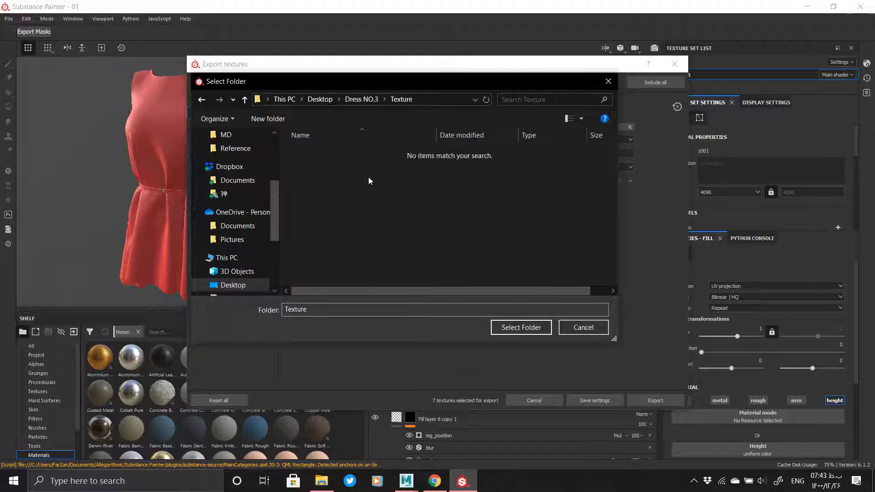
{"action": "left_click", "coordinate": [521, 327]}
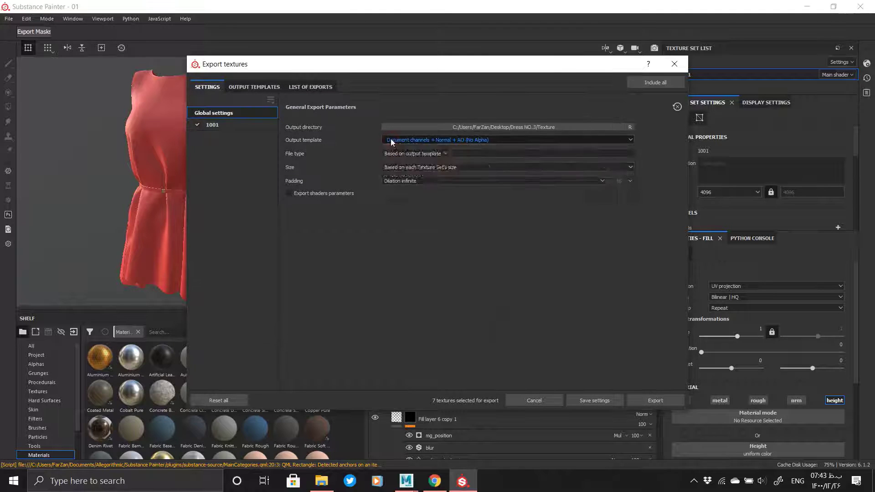
Step: Export the textures with the Arnold (AiStandard) template, exr file type and 4096 size
{"action": "left_click", "coordinate": [404, 185]}
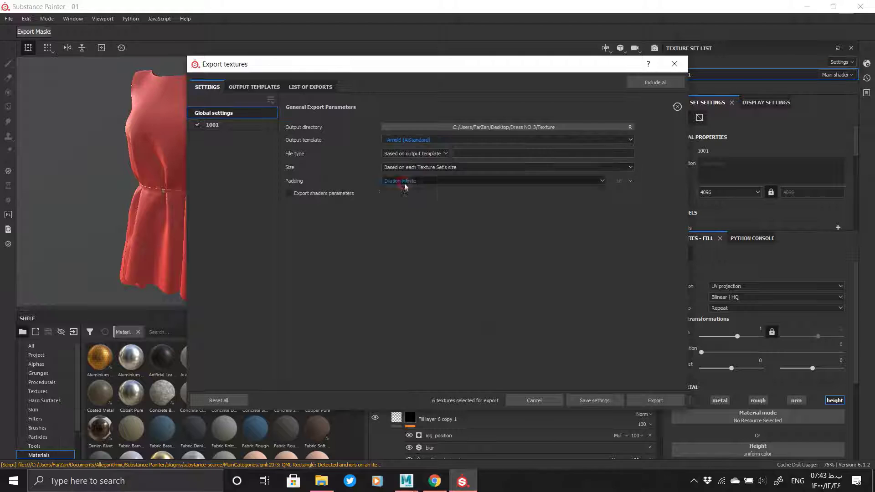
{"action": "scroll", "coordinate": [403, 203], "scroll_direction": "down", "scroll_amount": 3}
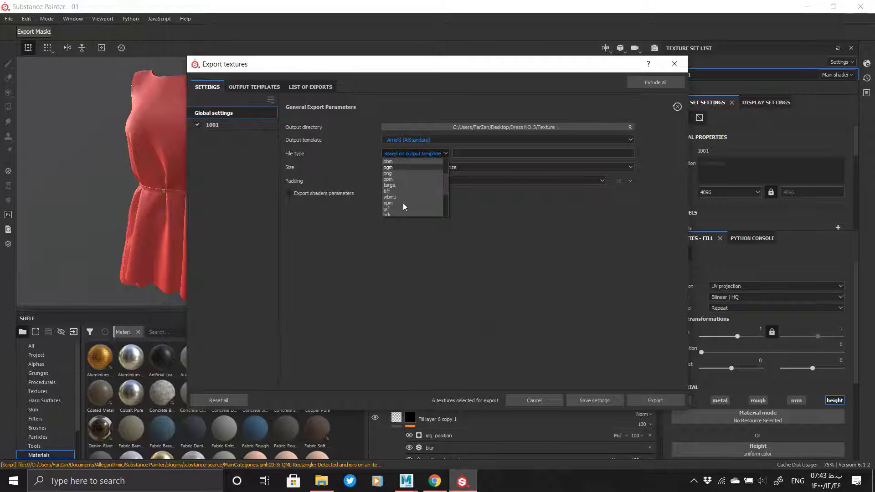
{"action": "left_click", "coordinate": [397, 203]}
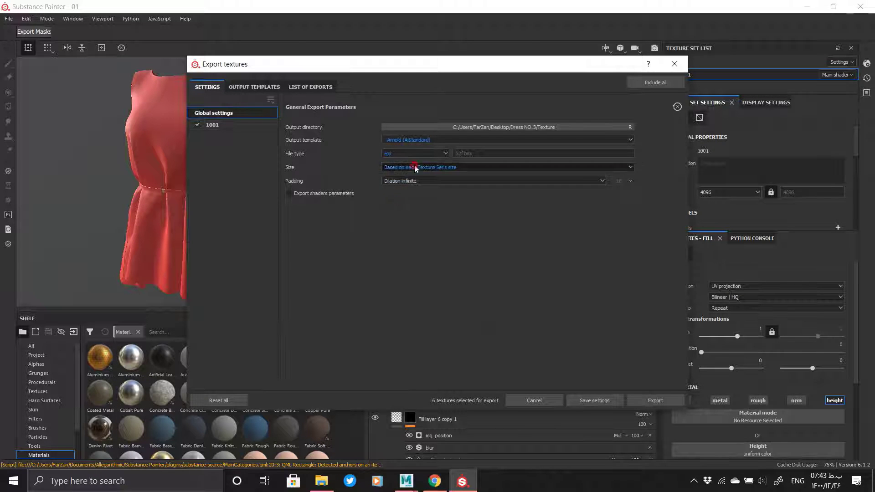
{"action": "left_click", "coordinate": [399, 167]}
{"action": "left_click", "coordinate": [394, 221]}
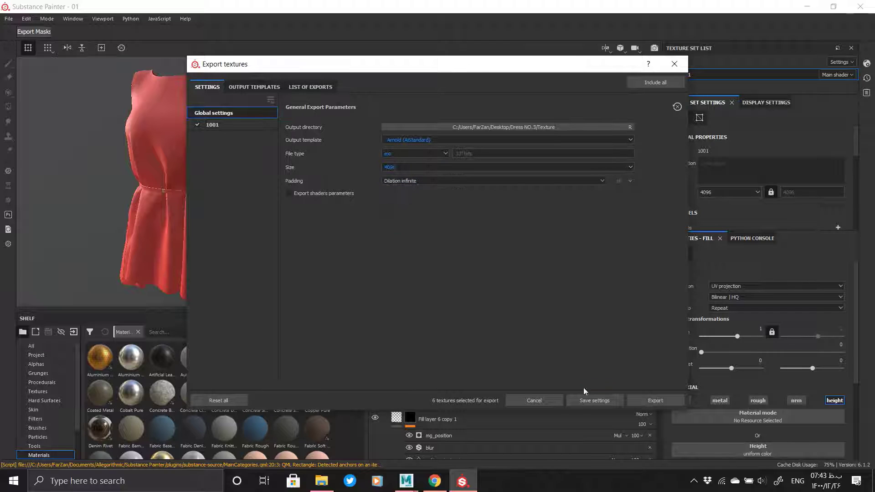
{"action": "left_click", "coordinate": [648, 396]}
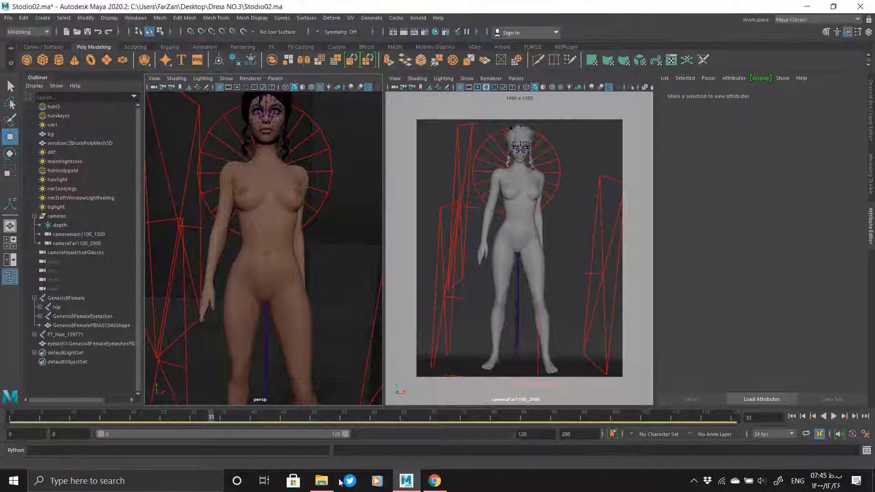
Step: Import thick2.obj from the Dress NO.3 folder into the Maya scene and select the dress mesh on the character
{"action": "left_click", "coordinate": [321, 481]}
{"action": "mouse_move", "coordinate": [91, 234]}
{"action": "left_mouse_down"}
{"action": "mouse_move", "coordinate": [324, 273]}
{"action": "mouse_move", "coordinate": [524, 284]}
{"action": "left_mouse_up"}
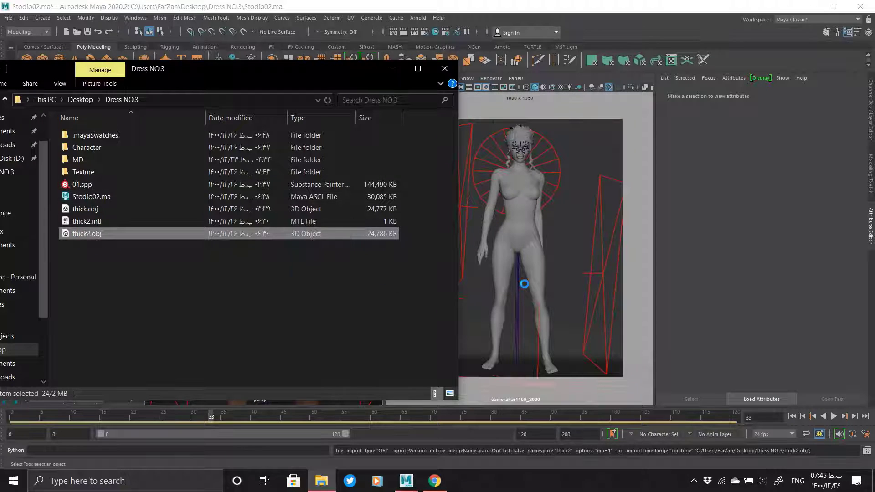
{"action": "left_click", "coordinate": [391, 71]}
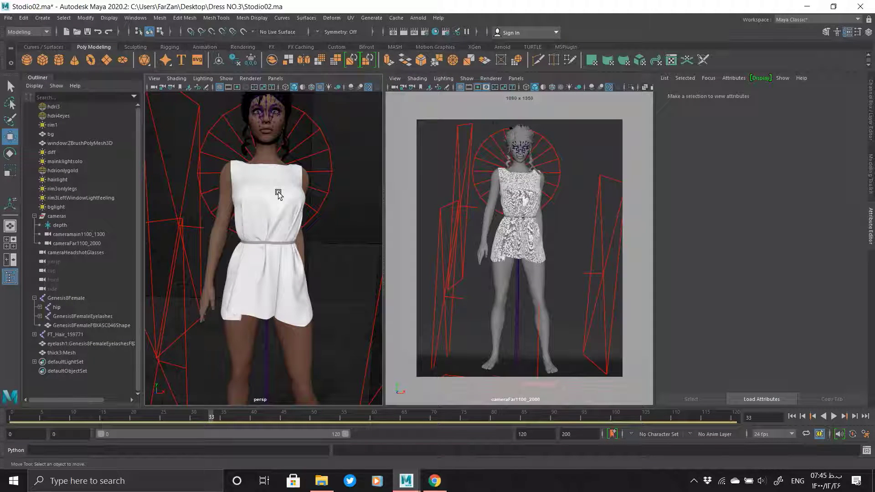
{"action": "left_click", "coordinate": [274, 224]}
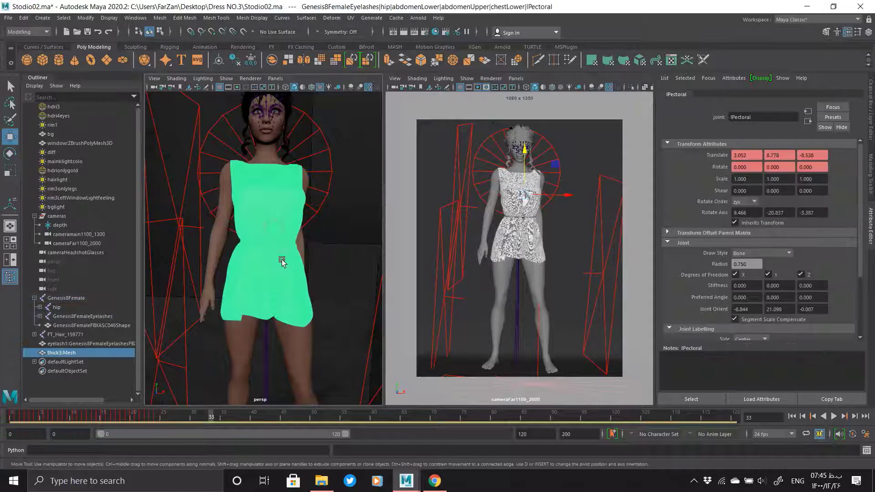
{"action": "mouse_move", "coordinate": [277, 261]}
{"action": "left_mouse_down", "text": "alt"}
{"action": "mouse_move", "coordinate": [316, 264]}
{"action": "mouse_move", "coordinate": [283, 258]}
{"action": "left_mouse_up", "text": "alt"}
{"action": "scroll", "coordinate": [298, 278], "scroll_direction": "up", "scroll_amount": 4}
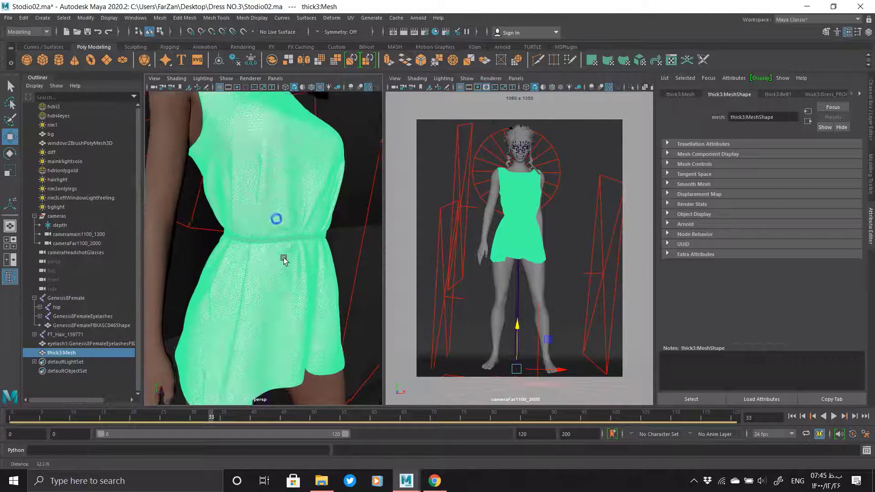
{"action": "scroll", "coordinate": [272, 249], "scroll_direction": "up", "scroll_amount": 1}
{"action": "scroll", "coordinate": [272, 250], "scroll_direction": "down", "scroll_amount": 1}
Step: Open Hypershade and create an aiStandardSurface material in an empty area of the node graph
{"action": "left_click", "coordinate": [436, 32]}
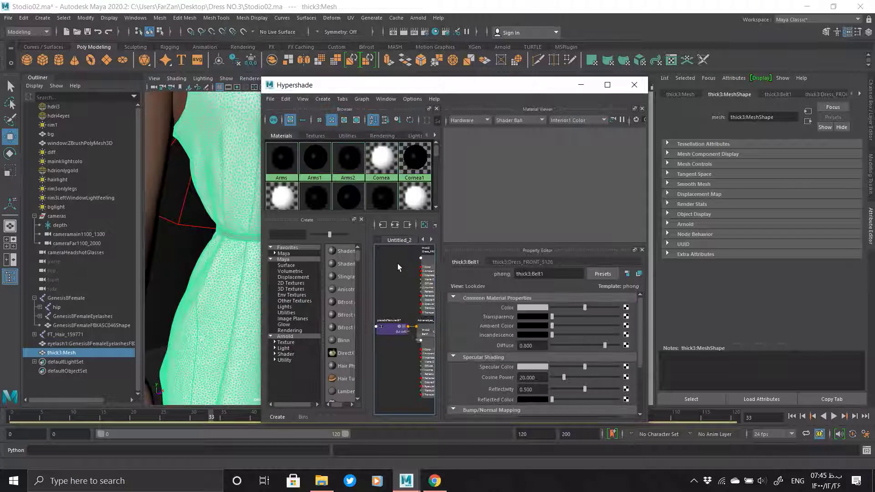
{"action": "key", "text": "space"}
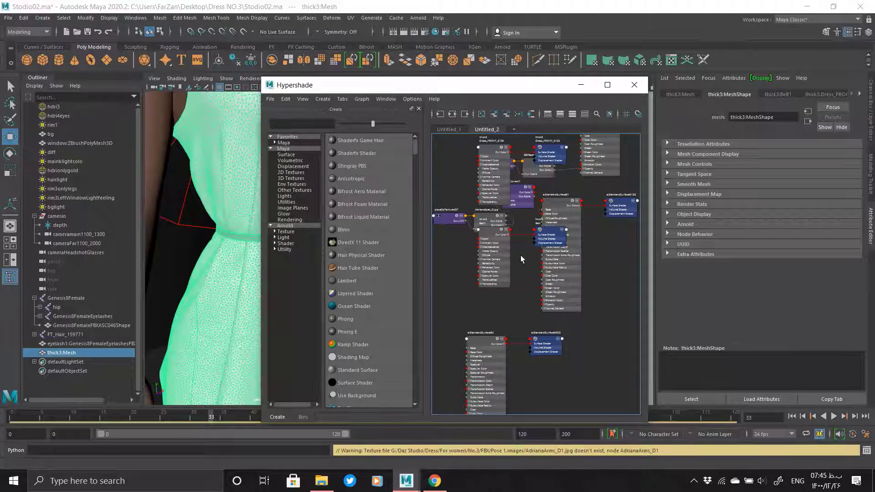
{"action": "scroll", "coordinate": [520, 260], "scroll_direction": "down", "scroll_amount": 5}
{"action": "middle_click_drag", "start_coordinate": [521, 259], "coordinate": [460, 155], "text": "alt"}
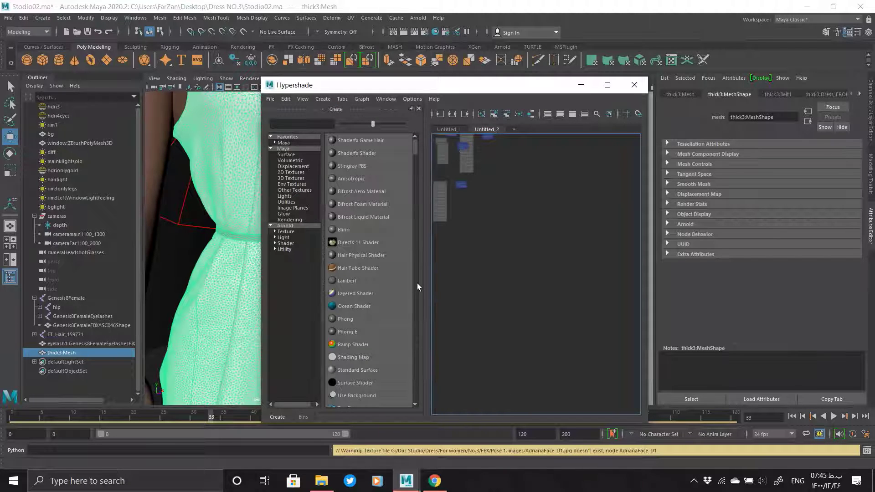
{"action": "left_click", "coordinate": [295, 226]}
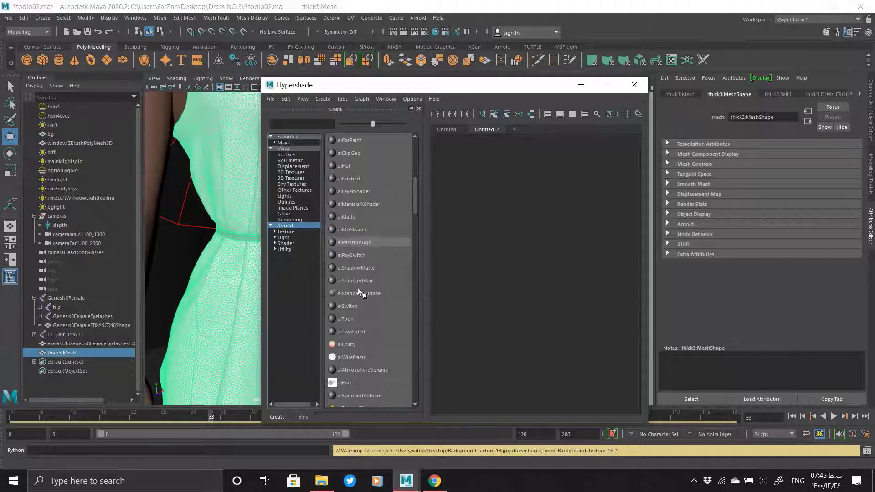
{"action": "scroll", "coordinate": [358, 297], "scroll_direction": "down", "scroll_amount": 3}
{"action": "left_click_drag", "start_coordinate": [357, 298], "coordinate": [370, 292]}
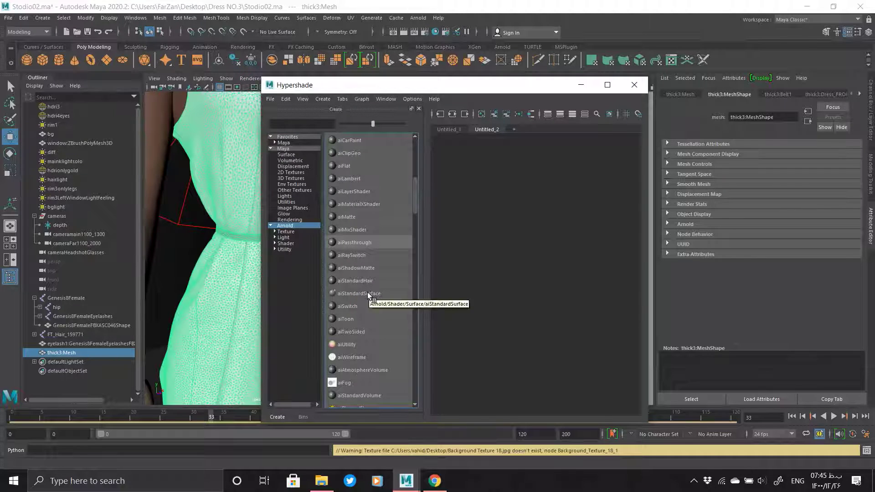
{"action": "left_click_drag", "start_coordinate": [371, 296], "coordinate": [515, 234]}
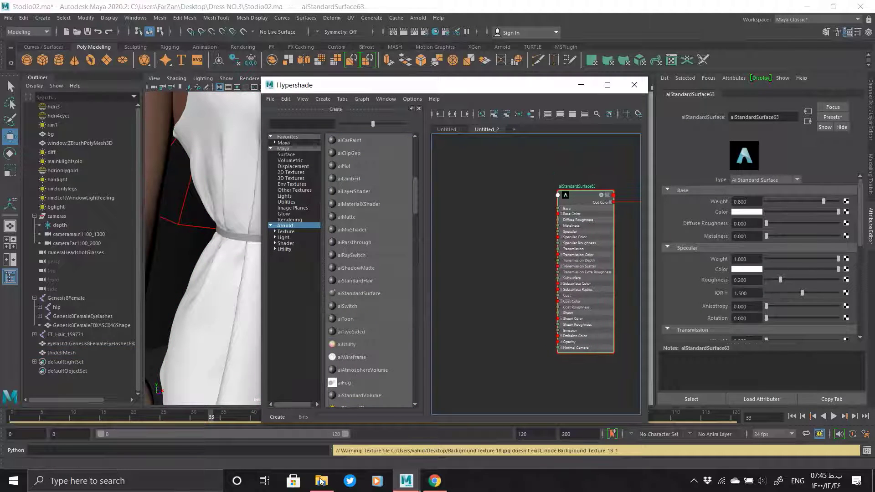
Step: Bring the BaseColor, Height, Metalness, Normal and Roughness exr maps from the Texture folder into the material's node graph
{"action": "left_click", "coordinate": [321, 481]}
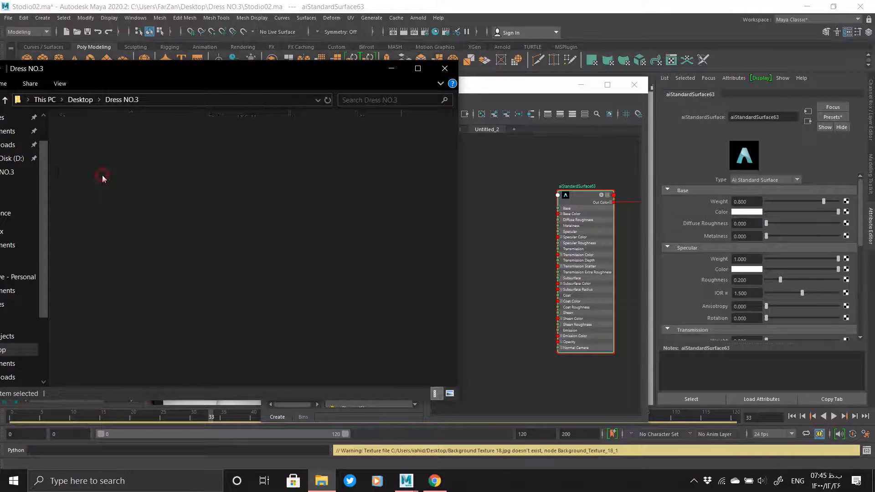
{"action": "double_click", "coordinate": [102, 177]}
{"action": "left_click_drag", "start_coordinate": [247, 76], "coordinate": [181, 69]}
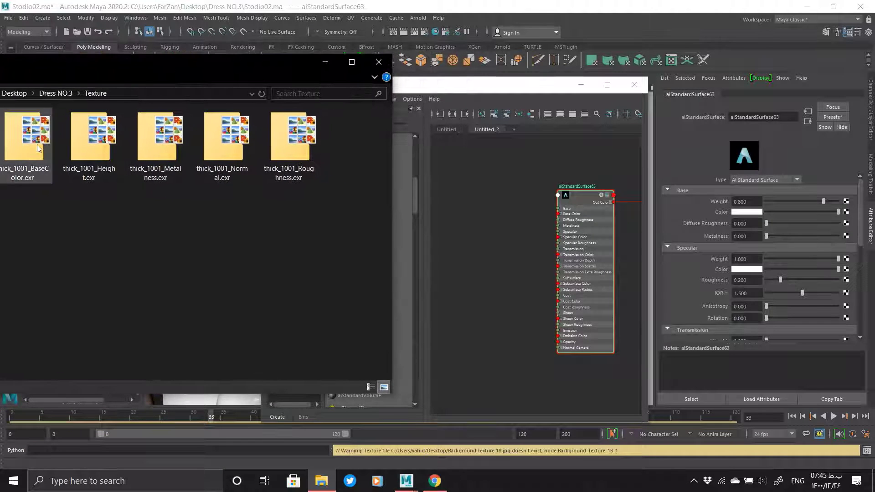
{"action": "left_click_drag", "start_coordinate": [38, 148], "coordinate": [451, 197]}
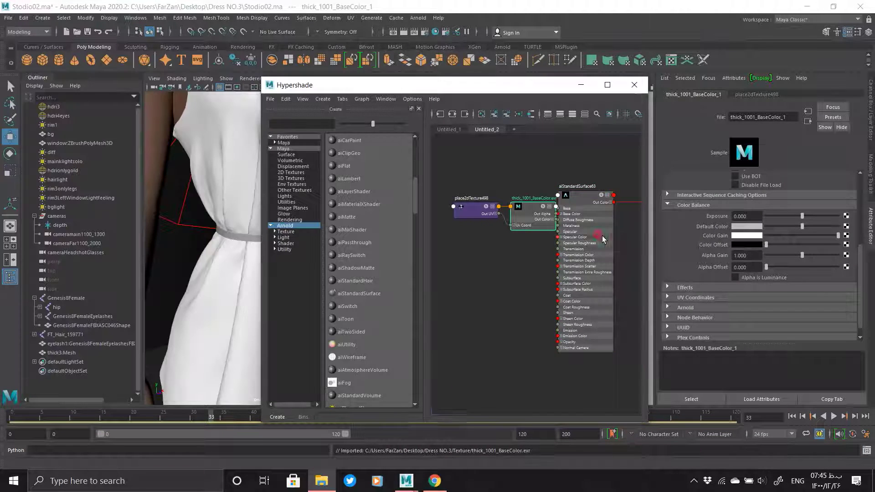
{"action": "left_click_drag", "start_coordinate": [599, 235], "coordinate": [639, 237]}
{"action": "key", "text": "alt+Tab"}
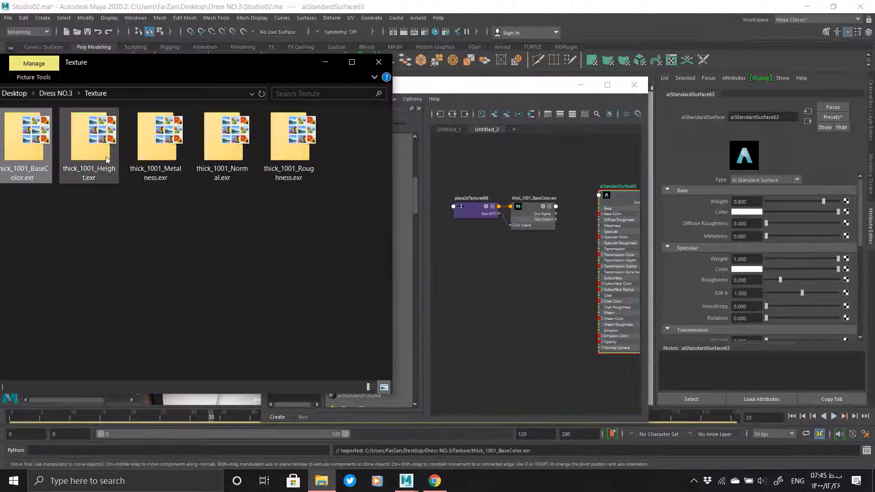
{"action": "left_click_drag", "start_coordinate": [107, 159], "coordinate": [474, 395]}
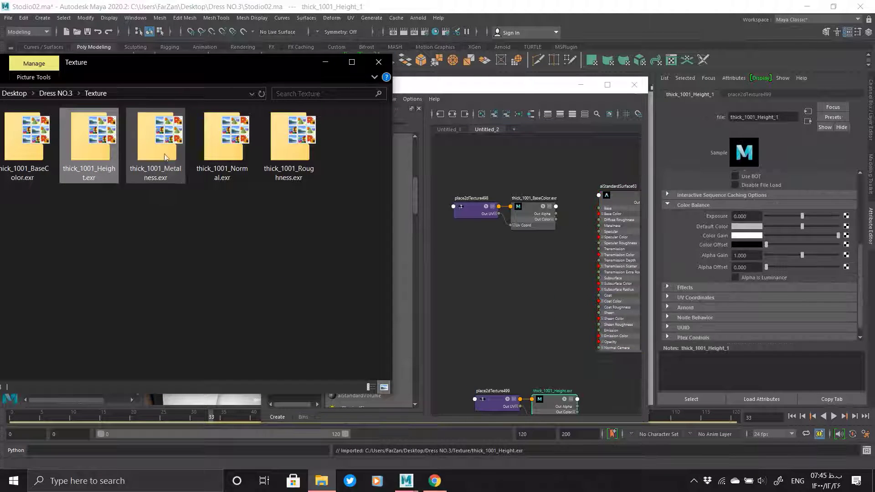
{"action": "left_click_drag", "start_coordinate": [165, 154], "coordinate": [448, 250]}
{"action": "left_click_drag", "start_coordinate": [235, 153], "coordinate": [453, 364]}
{"action": "left_click_drag", "start_coordinate": [294, 157], "coordinate": [460, 314]}
Step: Connect the BaseColor map's Out Color to Base Color and the Metalness map's Out Color R to Metalness
{"action": "scroll", "coordinate": [562, 215], "scroll_direction": "up", "scroll_amount": 4}
{"action": "left_click_drag", "start_coordinate": [472, 232], "coordinate": [564, 209]}
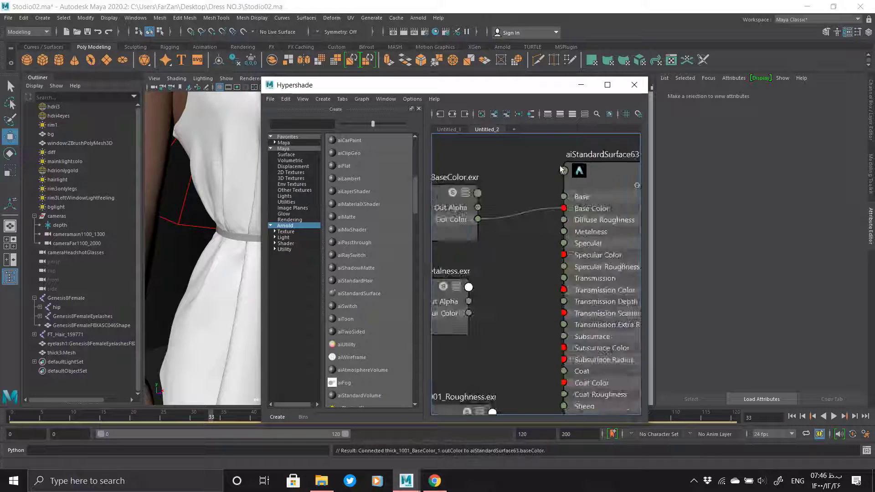
{"action": "middle_click_drag", "start_coordinate": [444, 278], "coordinate": [522, 185], "text": "alt"}
{"action": "scroll", "coordinate": [524, 181], "scroll_direction": "up", "scroll_amount": 2}
{"action": "left_click", "coordinate": [545, 239]}
{"action": "left_click", "coordinate": [552, 255]}
{"action": "middle_click_drag", "start_coordinate": [588, 219], "coordinate": [448, 291], "text": "alt"}
{"action": "left_click", "coordinate": [552, 198]}
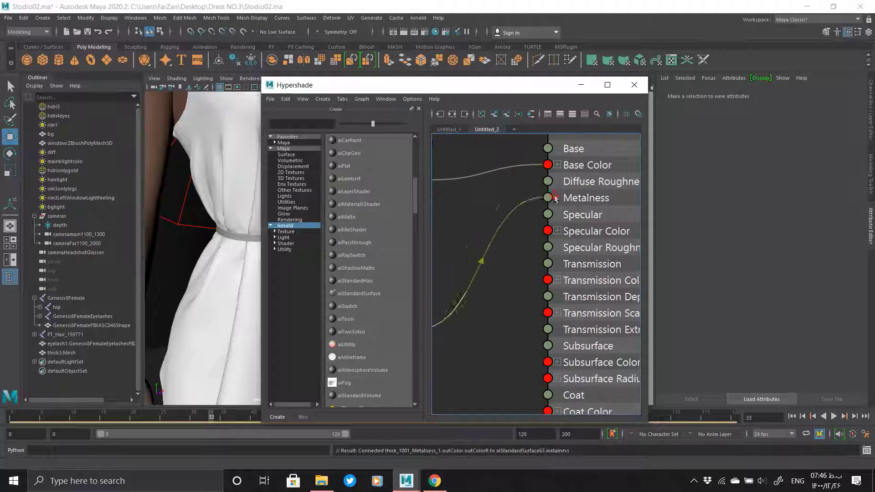
Step: Connect the Roughness map's Out Color R to the material's Specular Roughness
{"action": "scroll", "coordinate": [562, 192], "scroll_direction": "down", "scroll_amount": 4}
{"action": "scroll", "coordinate": [527, 294], "scroll_direction": "up", "scroll_amount": 4}
{"action": "left_click", "coordinate": [542, 281]}
{"action": "left_click", "coordinate": [549, 297]}
{"action": "middle_click_drag", "start_coordinate": [597, 139], "coordinate": [478, 326], "text": "alt"}
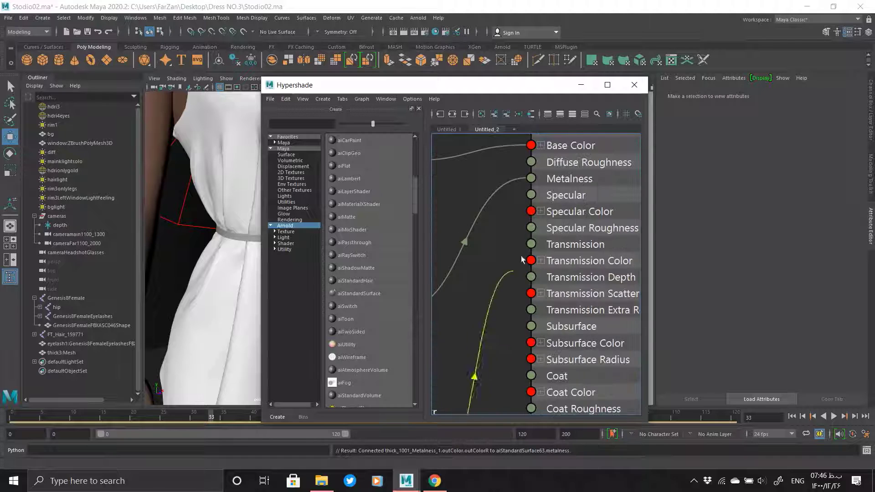
{"action": "left_click", "coordinate": [546, 228]}
Step: Move the Normal and Height texture nodes apart to free space beside them in the node graph
{"action": "scroll", "coordinate": [564, 213], "scroll_direction": "down", "scroll_amount": 4}
{"action": "scroll", "coordinate": [501, 227], "scroll_direction": "up", "scroll_amount": 3}
{"action": "left_click", "coordinate": [440, 283]}
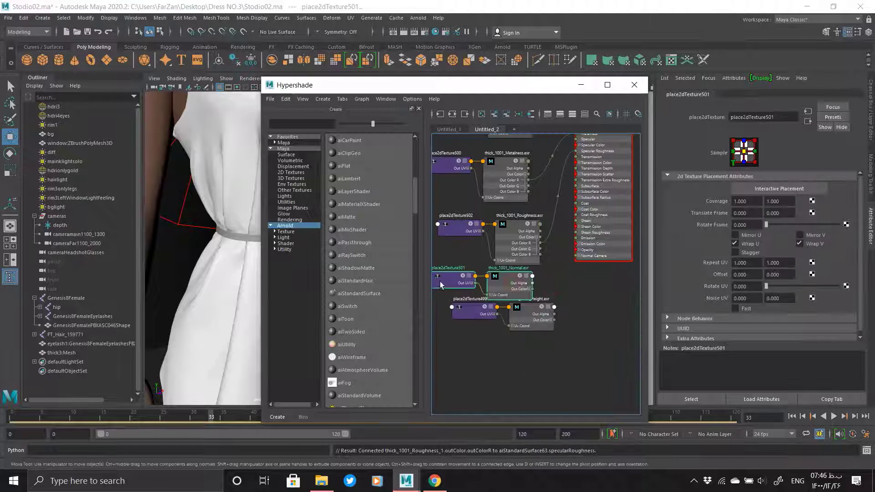
{"action": "left_click_drag", "start_coordinate": [439, 281], "coordinate": [358, 279]}
{"action": "left_click_drag", "start_coordinate": [482, 313], "coordinate": [444, 388]}
{"action": "left_click", "coordinate": [518, 310]}
{"action": "key", "text": "Tab"}
{"action": "type", "text": "no"}
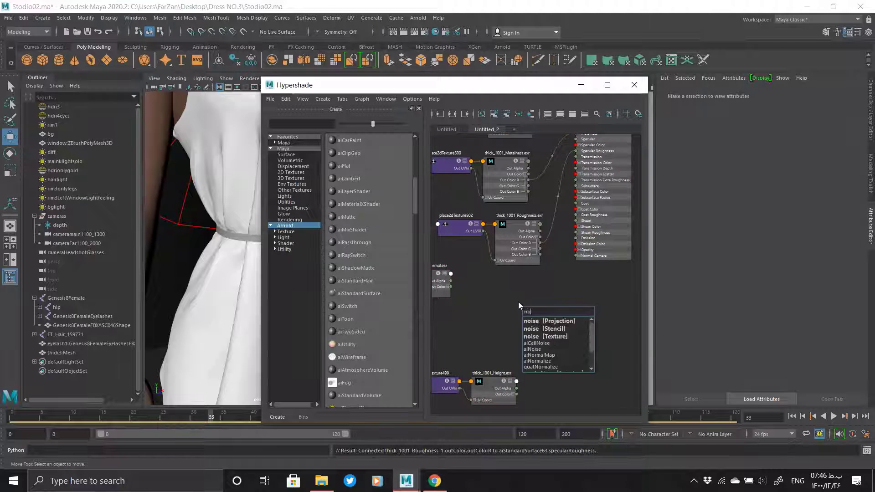
{"action": "type", "text": "rm"}
{"action": "left_click", "coordinate": [540, 326]}
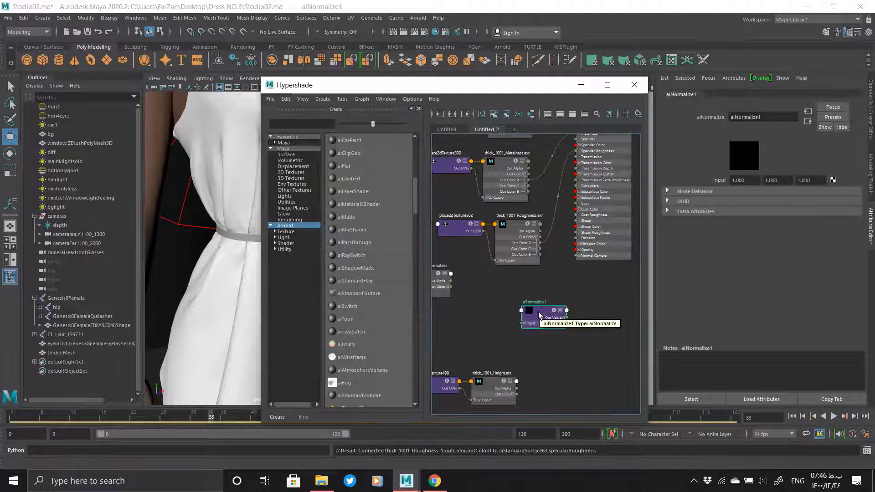
{"action": "key", "text": "Delete"}
Step: Add an aiNormalMap node, feed it the Normal map's Out Color, and connect its Out Value to Normal Camera
{"action": "key", "text": "Tab"}
{"action": "type", "text": "nor"}
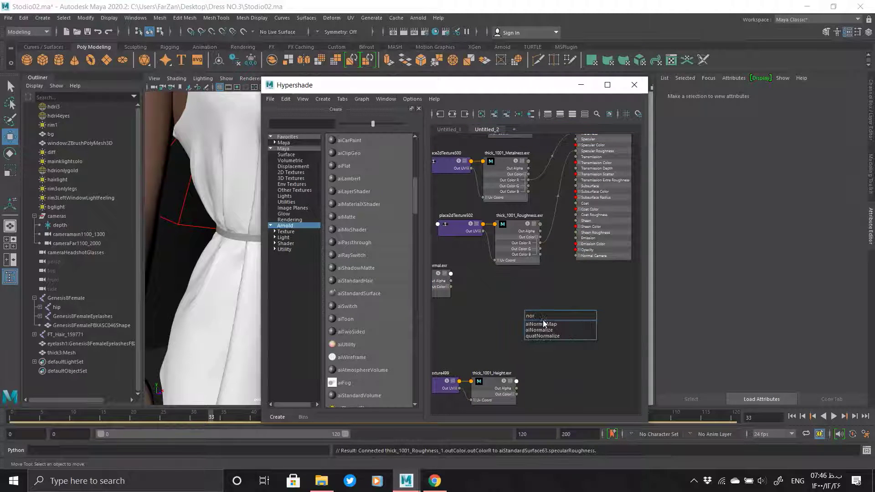
{"action": "left_click", "coordinate": [542, 323]}
{"action": "scroll", "coordinate": [463, 284], "scroll_direction": "up", "scroll_amount": 2}
{"action": "left_click_drag", "start_coordinate": [445, 288], "coordinate": [497, 301]}
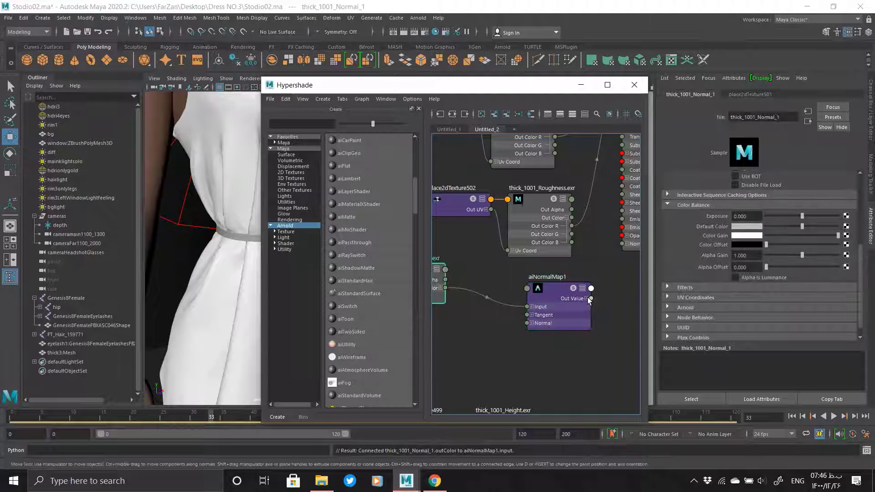
{"action": "left_click_drag", "start_coordinate": [621, 246], "coordinate": [621, 244]}
Step: Assign the Height map as the displacement material of the aiStandardSurface shading group
{"action": "scroll", "coordinate": [591, 253], "scroll_direction": "down", "scroll_amount": 2}
{"action": "scroll", "coordinate": [569, 341], "scroll_direction": "up", "scroll_amount": 3}
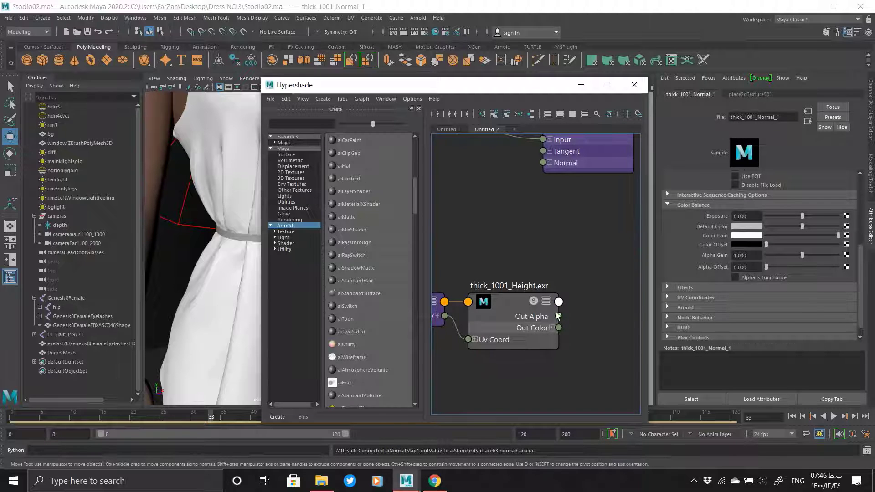
{"action": "left_click", "coordinate": [498, 327]}
{"action": "scroll", "coordinate": [497, 327], "scroll_direction": "down", "scroll_amount": 3}
{"action": "scroll", "coordinate": [574, 197], "scroll_direction": "up", "scroll_amount": 2}
{"action": "left_click_drag", "start_coordinate": [597, 171], "coordinate": [635, 187]}
{"action": "left_click", "coordinate": [690, 94]}
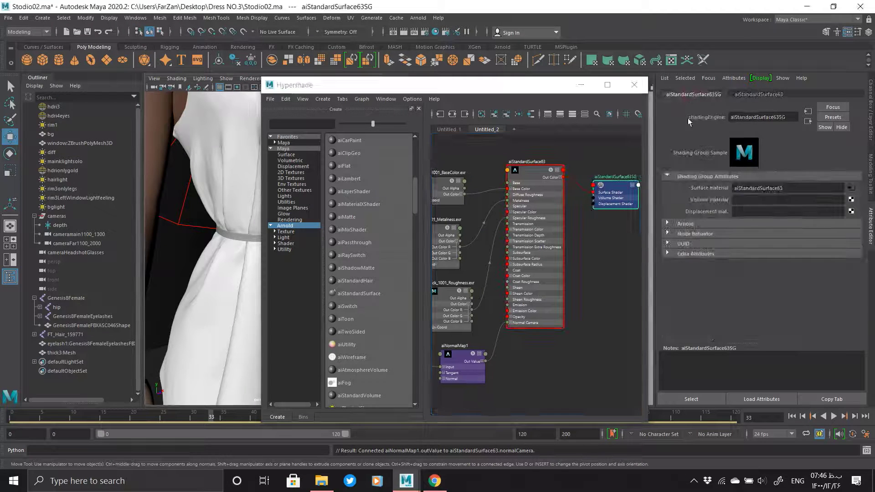
{"action": "middle_click_drag", "start_coordinate": [528, 371], "coordinate": [569, 232], "text": "alt"}
{"action": "middle_click_drag", "start_coordinate": [683, 201], "coordinate": [719, 209]}
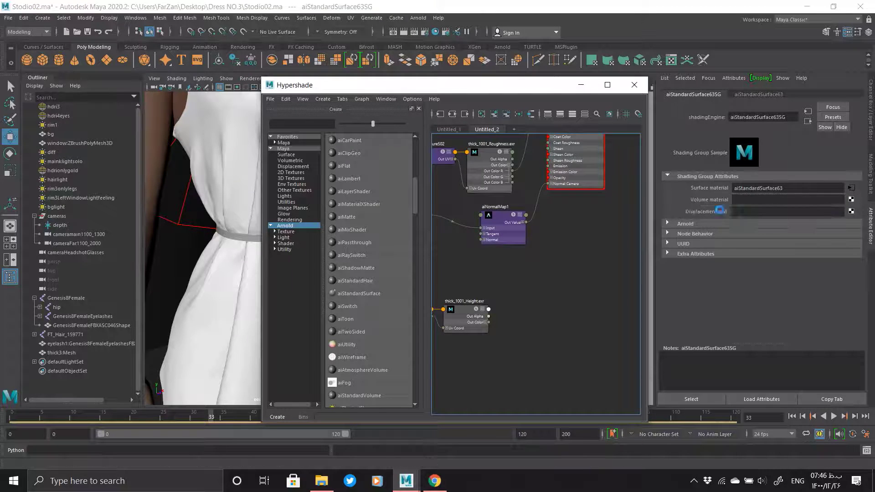
Step: Connect the Height map's Out Color R to the displacement shader's Displacement input in place of Out Alpha
{"action": "scroll", "coordinate": [584, 377], "scroll_direction": "up", "scroll_amount": 3}
{"action": "middle_click_drag", "start_coordinate": [584, 378], "coordinate": [550, 328], "text": "alt"}
{"action": "left_click", "coordinate": [550, 328]}
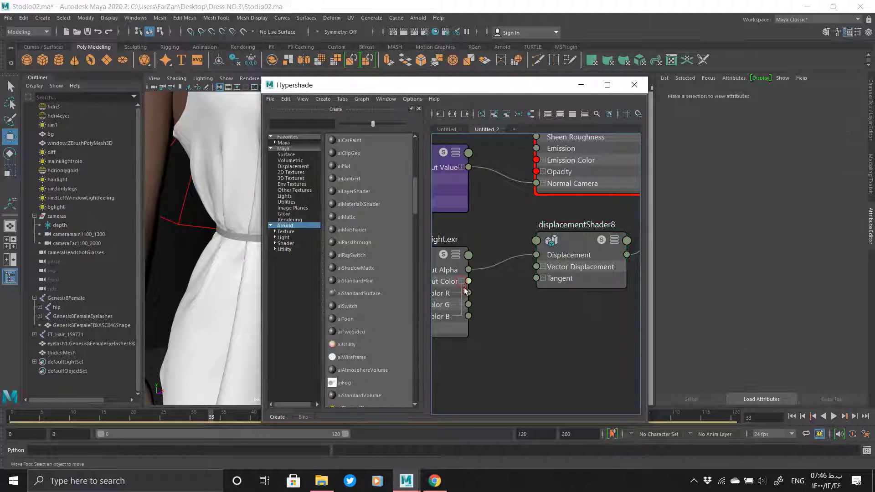
{"action": "left_click", "coordinate": [575, 256]}
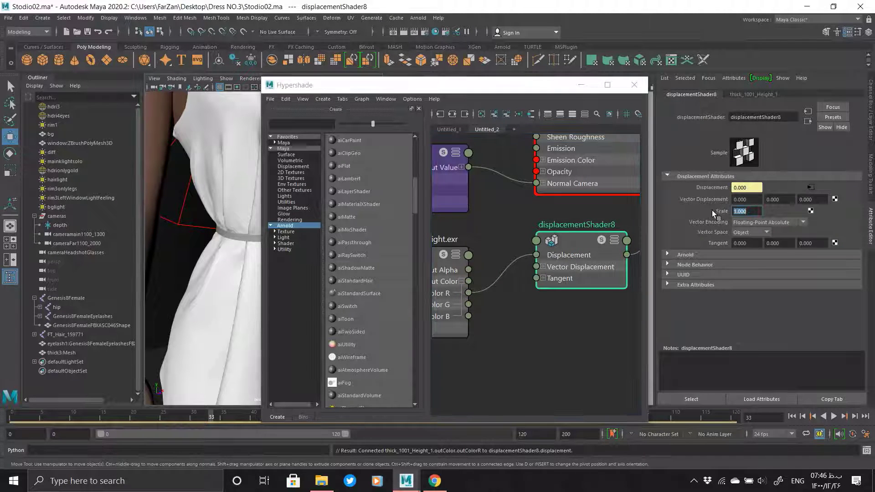
{"action": "left_click", "coordinate": [635, 275]}
{"action": "key", "text": "a"}
Step: Assign the new aiStandardSurface material to the dress mesh and minimise Hypershade
{"action": "left_click", "coordinate": [580, 305]}
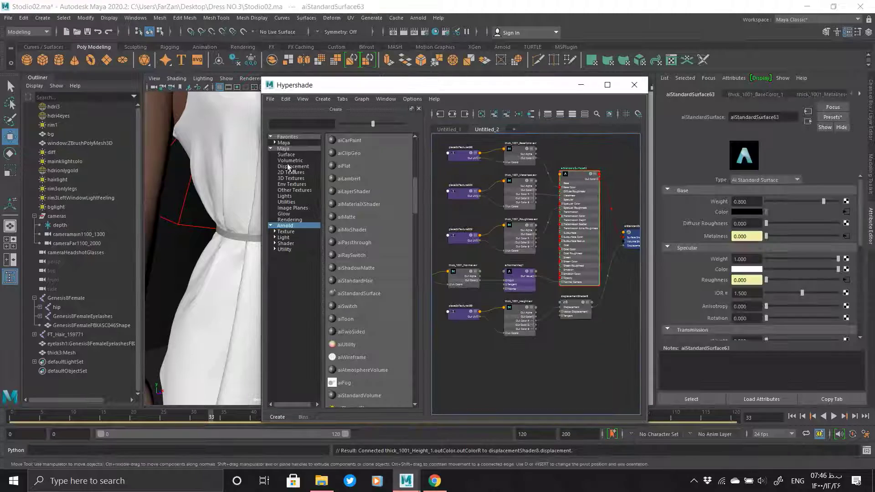
{"action": "left_click", "coordinate": [209, 176]}
{"action": "scroll", "coordinate": [577, 164], "scroll_direction": "up", "scroll_amount": 5}
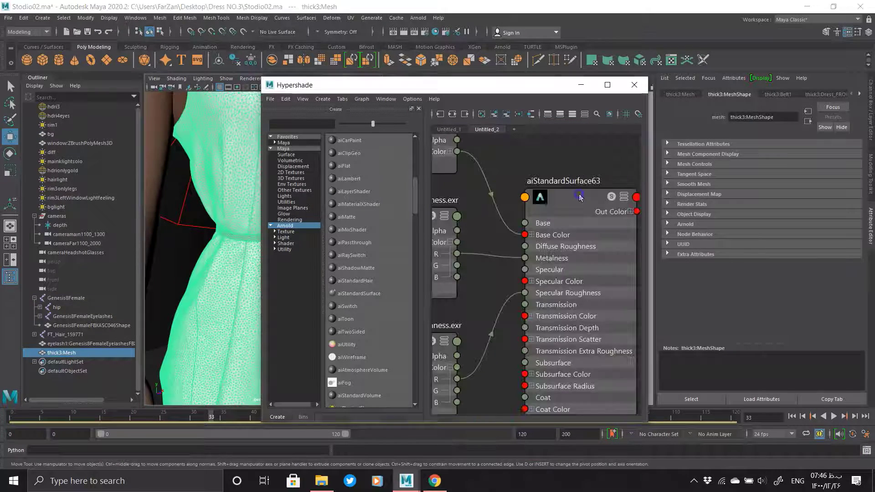
{"action": "left_click", "coordinate": [581, 86]}
{"action": "left_click", "coordinate": [569, 283]}
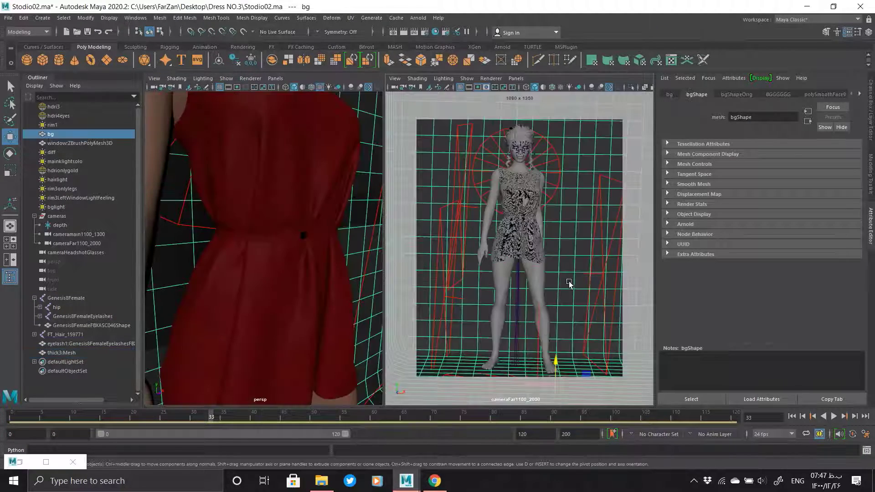
Step: Start an Arnold render of the character wearing the textured red dress
{"action": "left_click_drag", "start_coordinate": [281, 280], "coordinate": [268, 268], "text": "alt"}
{"action": "right_click_drag", "start_coordinate": [268, 268], "coordinate": [282, 323], "text": "alt"}
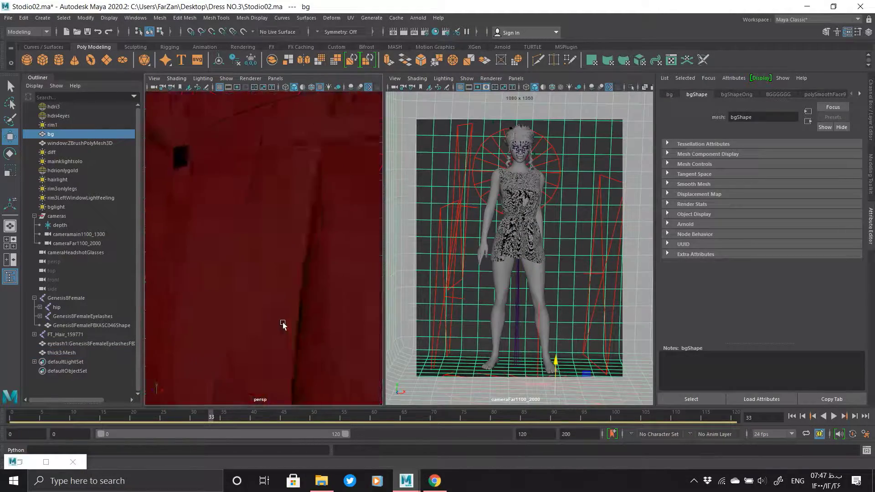
{"action": "mouse_move", "coordinate": [282, 323]}
{"action": "left_mouse_down", "text": "alt"}
{"action": "mouse_move", "coordinate": [277, 312]}
{"action": "mouse_move", "coordinate": [279, 332]}
{"action": "left_mouse_up", "text": "alt"}
{"action": "right_click_drag", "start_coordinate": [280, 333], "coordinate": [268, 253], "text": "alt"}
{"action": "left_click_drag", "start_coordinate": [267, 254], "coordinate": [277, 121], "text": "alt"}
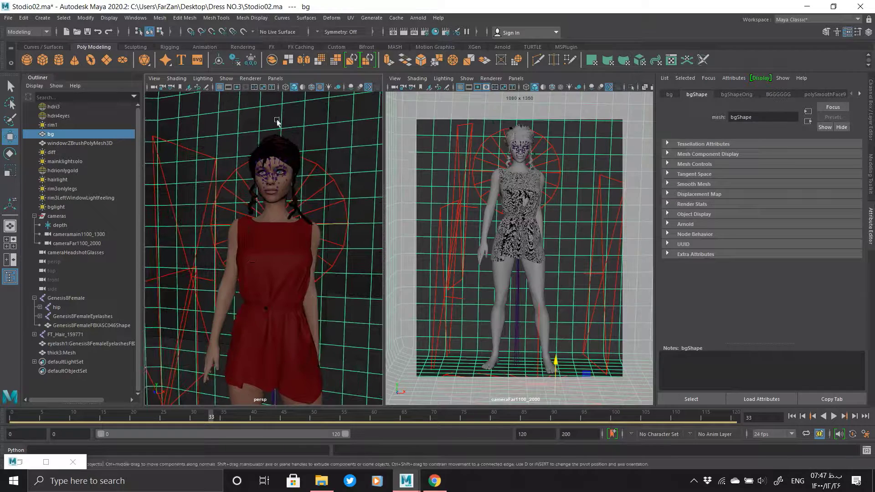
{"action": "left_click", "coordinate": [417, 18]}
{"action": "left_click", "coordinate": [434, 43]}
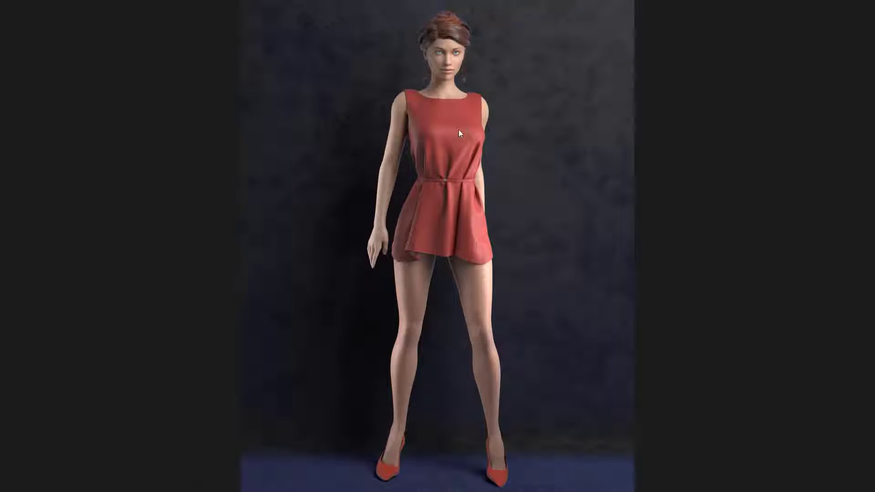
Step: Examine the rendered image closely from the bodice, belt and skirt folds down to the legs and shoes
{"action": "scroll", "coordinate": [458, 129], "scroll_direction": "up", "scroll_amount": 3}
{"action": "left_click_drag", "start_coordinate": [460, 133], "coordinate": [473, 344]}
{"action": "scroll", "coordinate": [428, 193], "scroll_direction": "up", "scroll_amount": 1}
{"action": "left_click_drag", "start_coordinate": [428, 193], "coordinate": [429, 321]}
{"action": "mouse_move", "coordinate": [430, 118]}
{"action": "left_mouse_down"}
{"action": "mouse_move", "coordinate": [419, 298]}
{"action": "mouse_move", "coordinate": [423, 60]}
{"action": "left_mouse_up"}
{"action": "left_click_drag", "start_coordinate": [430, 336], "coordinate": [424, 55]}
{"action": "left_click_drag", "start_coordinate": [428, 362], "coordinate": [424, 191]}
{"action": "left_click_drag", "start_coordinate": [425, 192], "coordinate": [426, 463]}
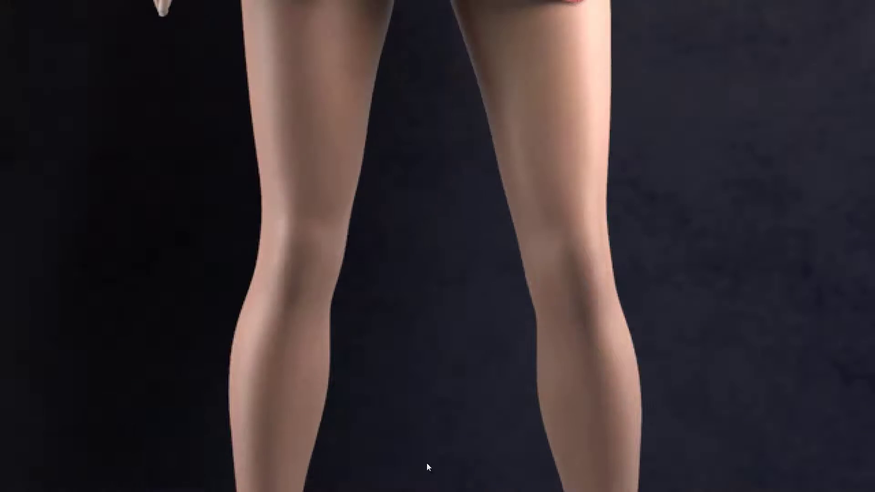
{"action": "scroll", "coordinate": [421, 239], "scroll_direction": "down", "scroll_amount": 5}
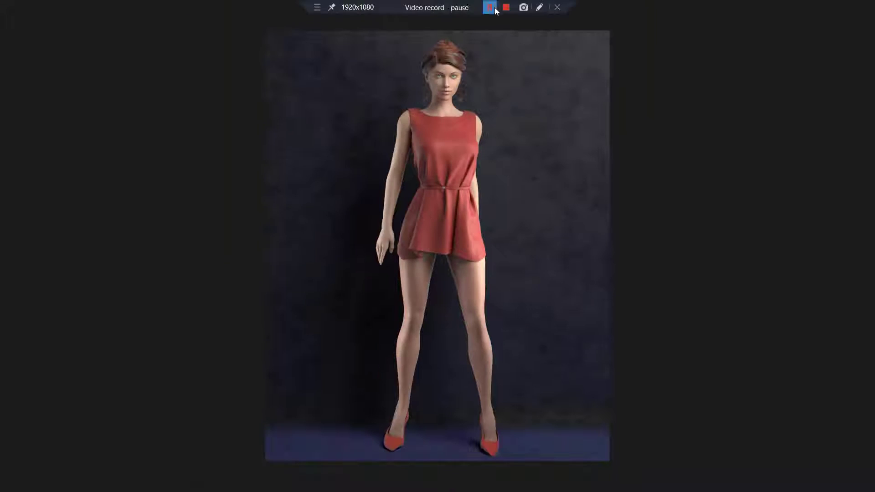
{"action": "left_click", "coordinate": [490, 8]}
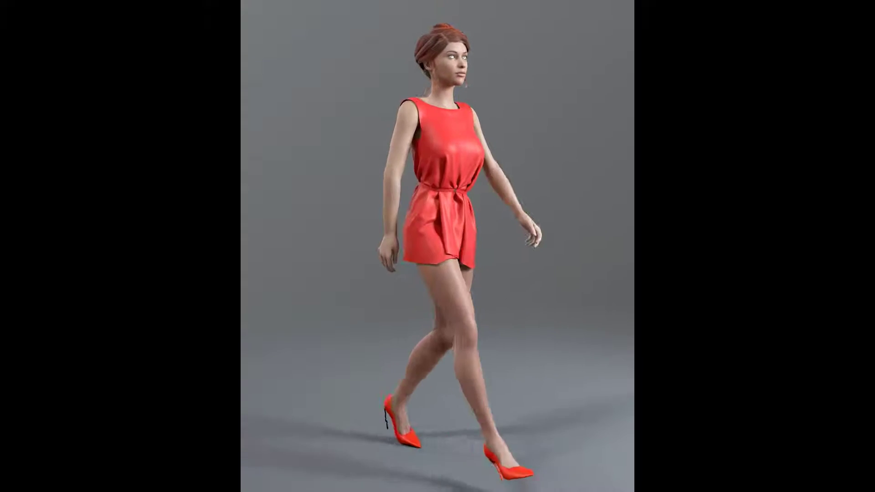